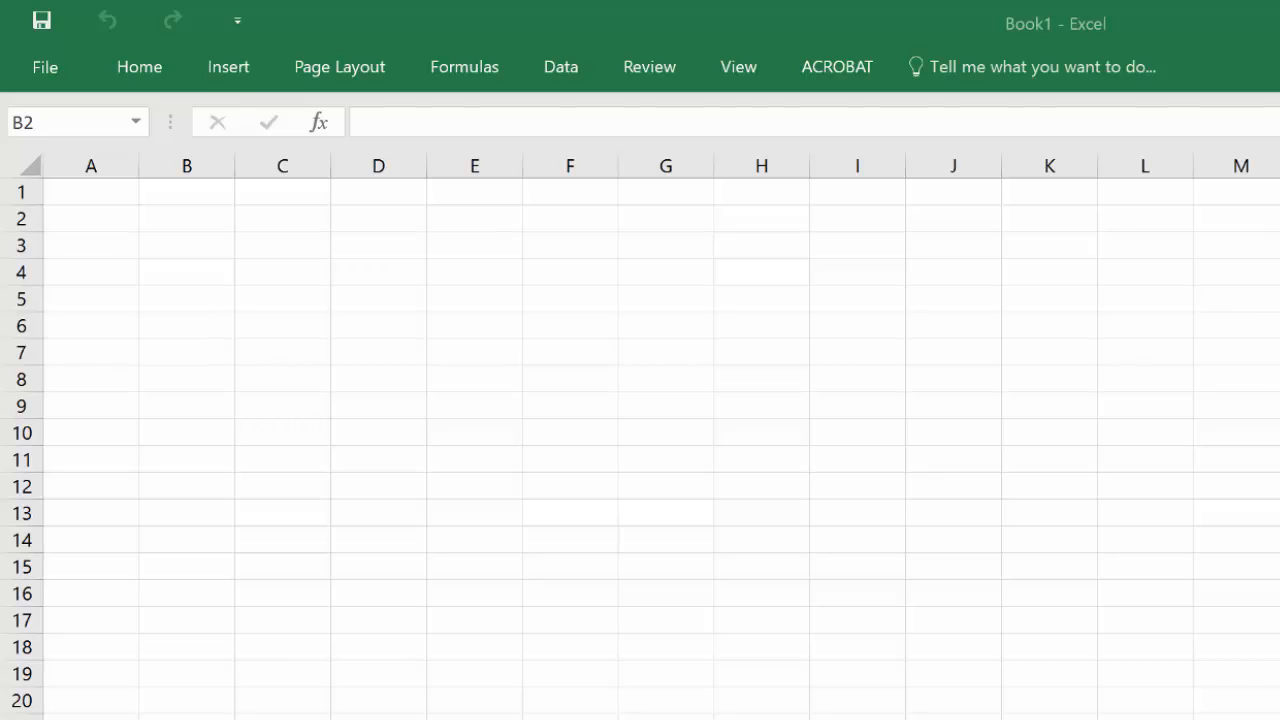
{"action": "left_click", "coordinate": [163, 228]}
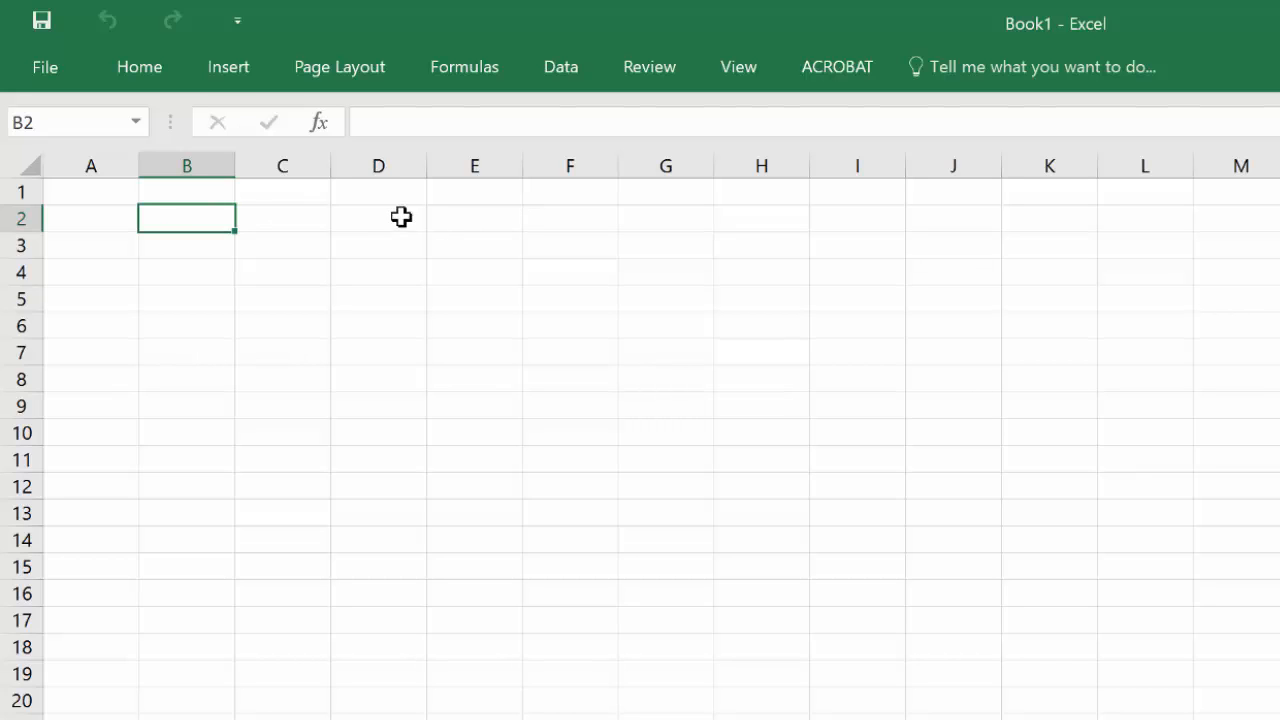
{"action": "left_click", "coordinate": [363, 121]}
{"action": "left_click", "coordinate": [192, 254]}
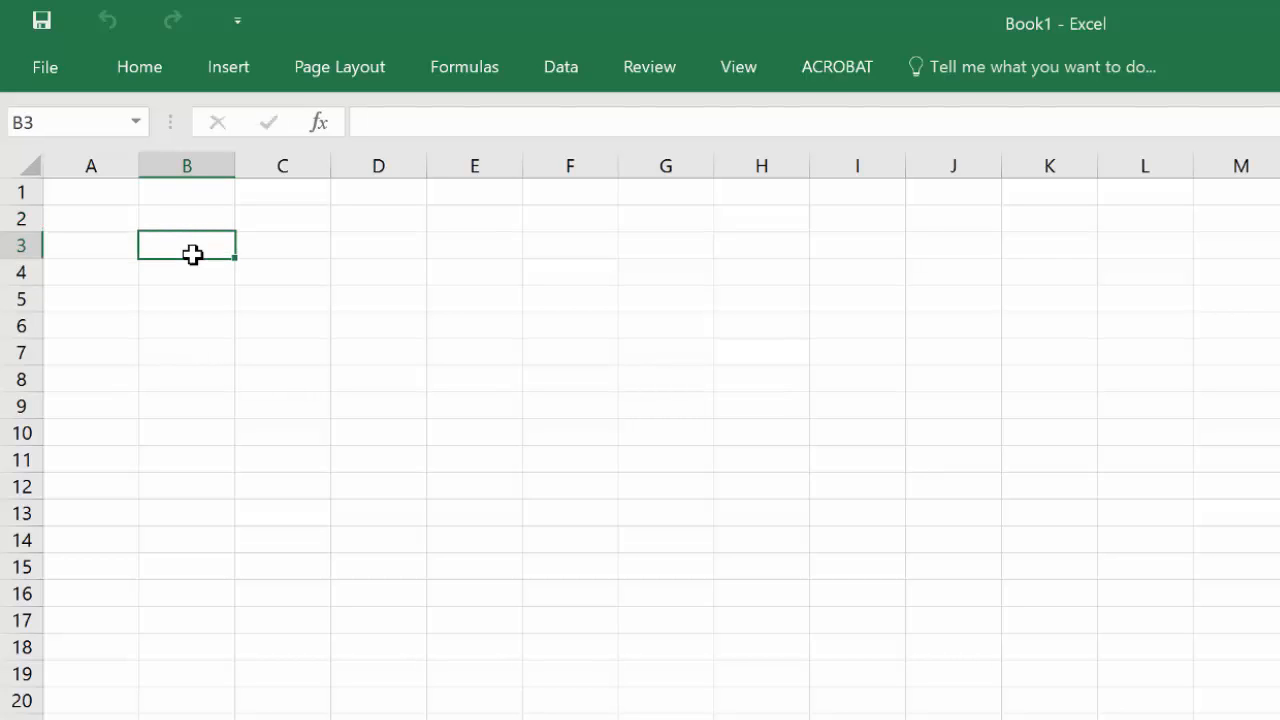
{"action": "type", "text": "kjsdfhkjsdfh"}
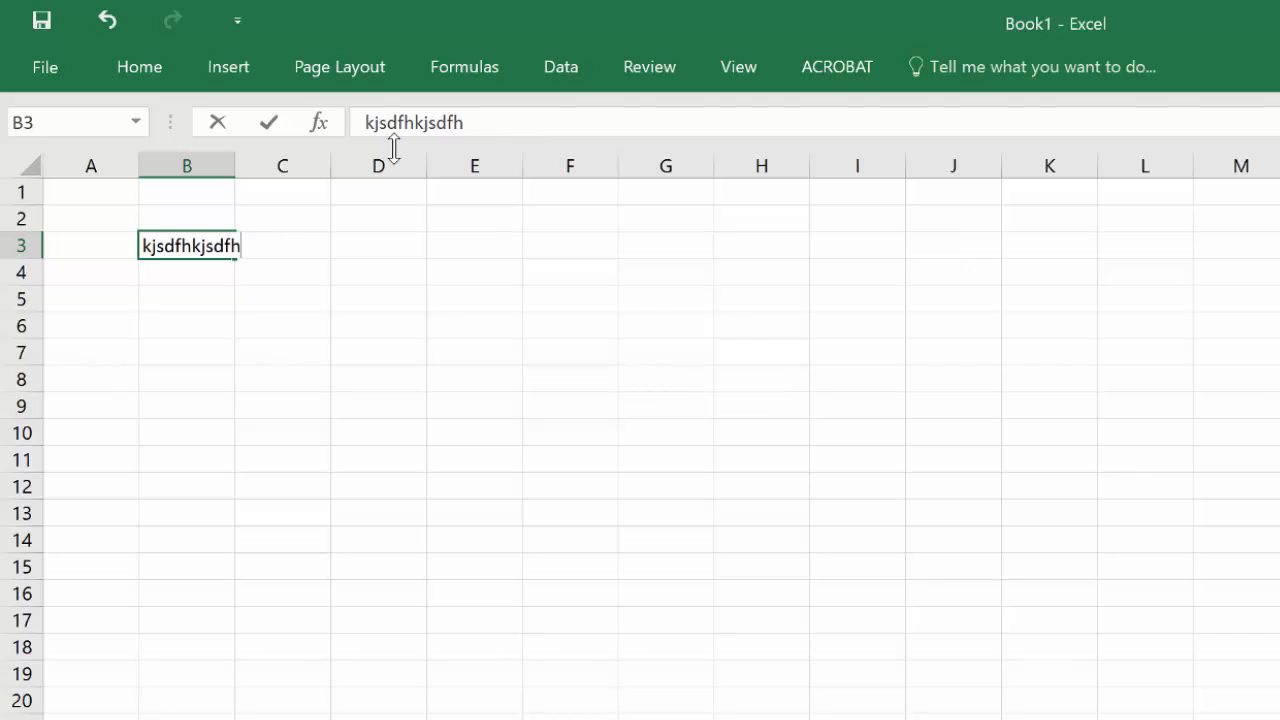
{"action": "left_click", "coordinate": [176, 271]}
{"action": "left_click", "coordinate": [206, 243]}
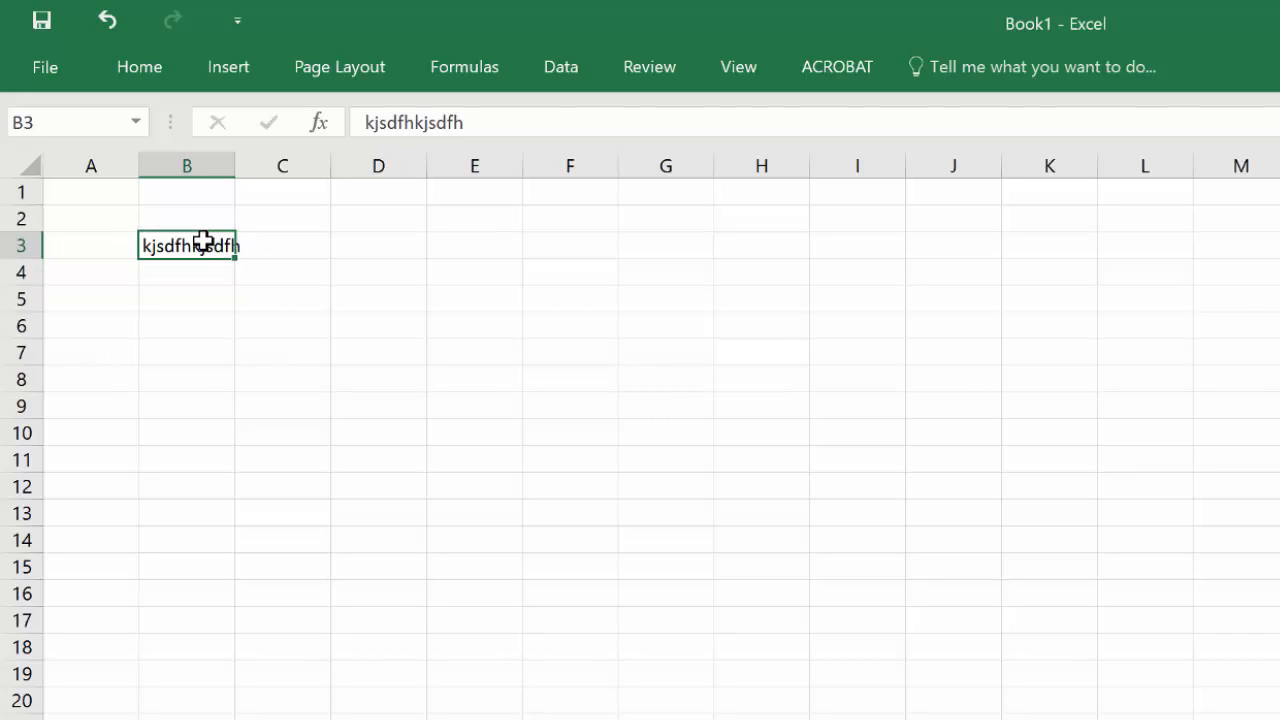
{"action": "key", "text": "BackSpace"}
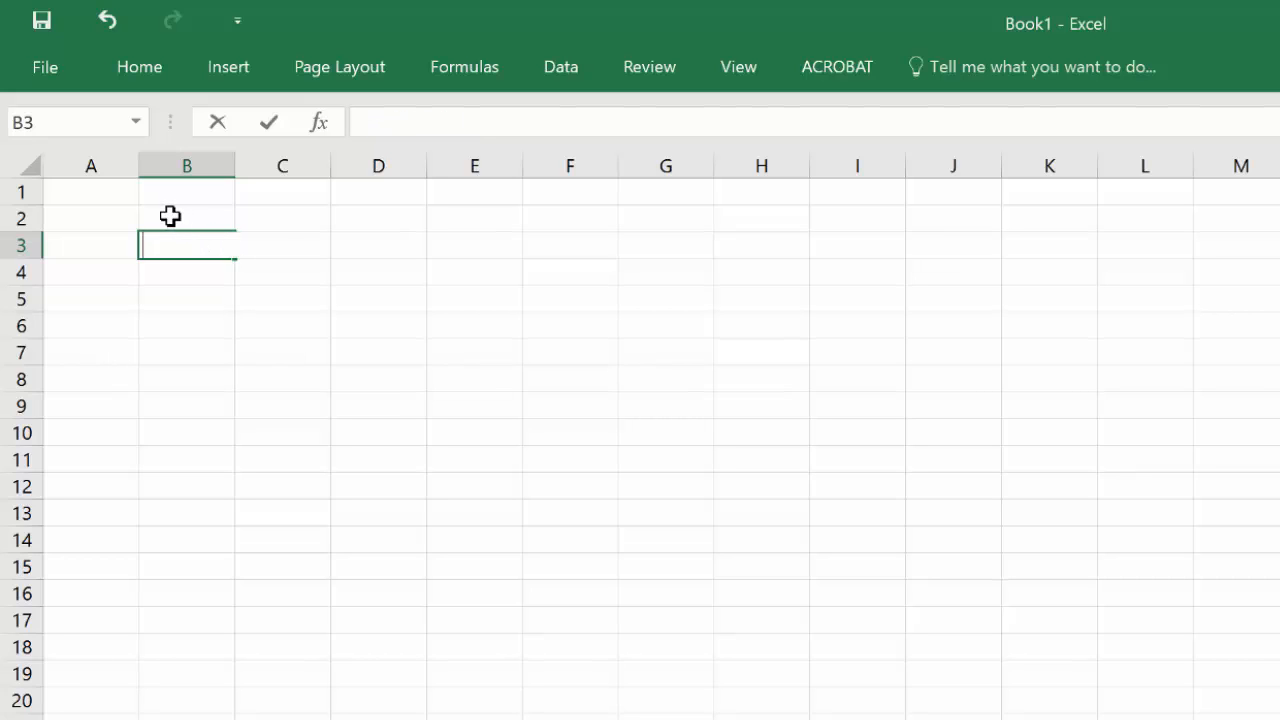
Step: Enter the column headers Person, Rest (bpm) and Standing (bpm) in cells B2 to D2
{"action": "left_click", "coordinate": [170, 216]}
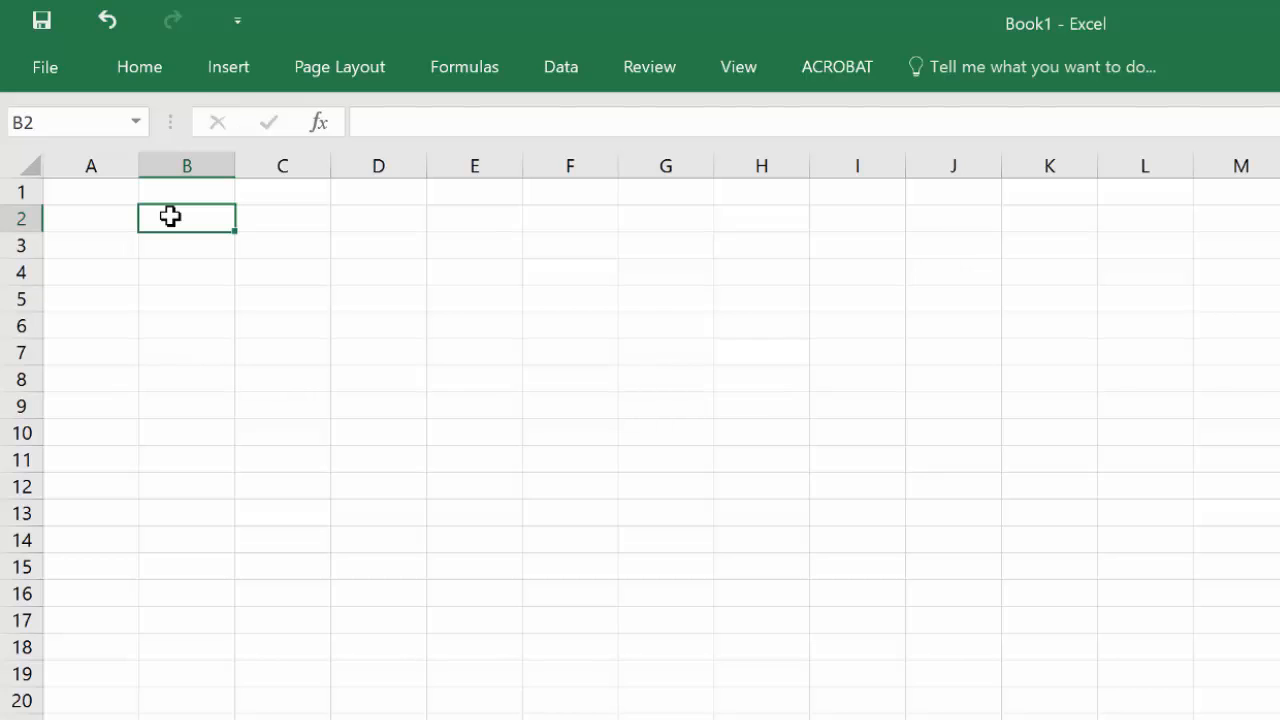
{"action": "type", "text": "Person"}
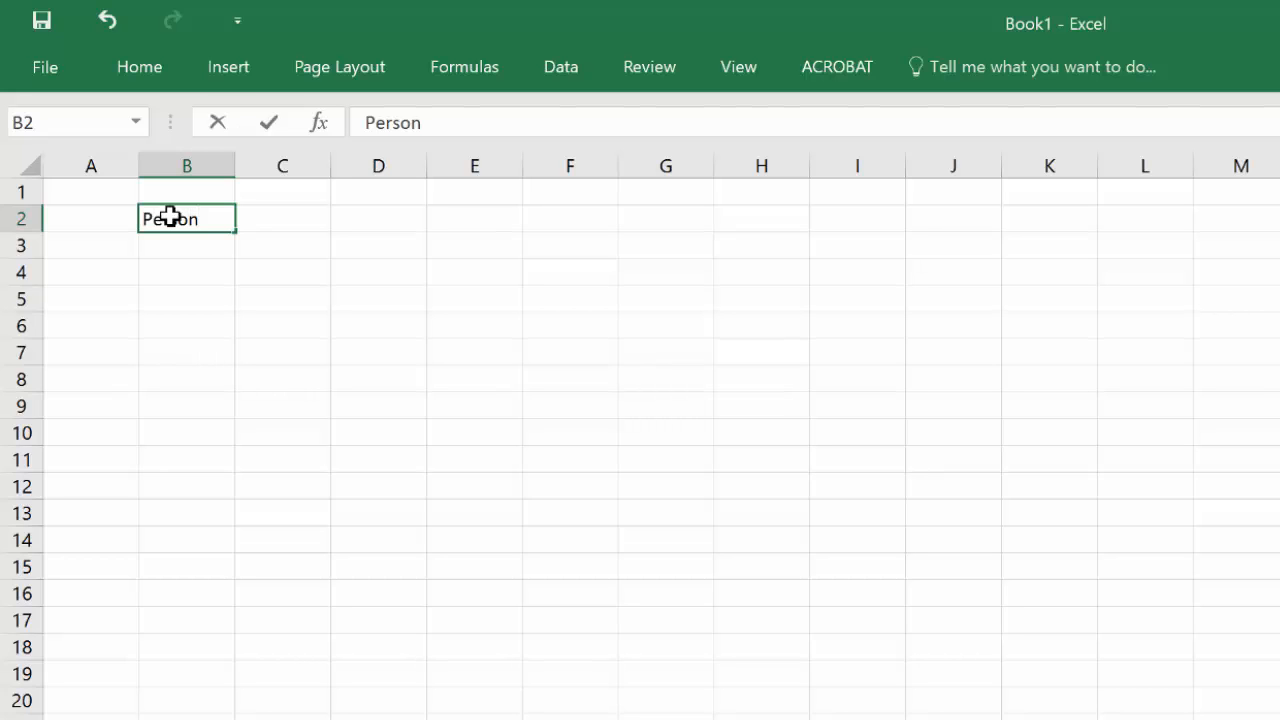
{"action": "key", "text": "Tab"}
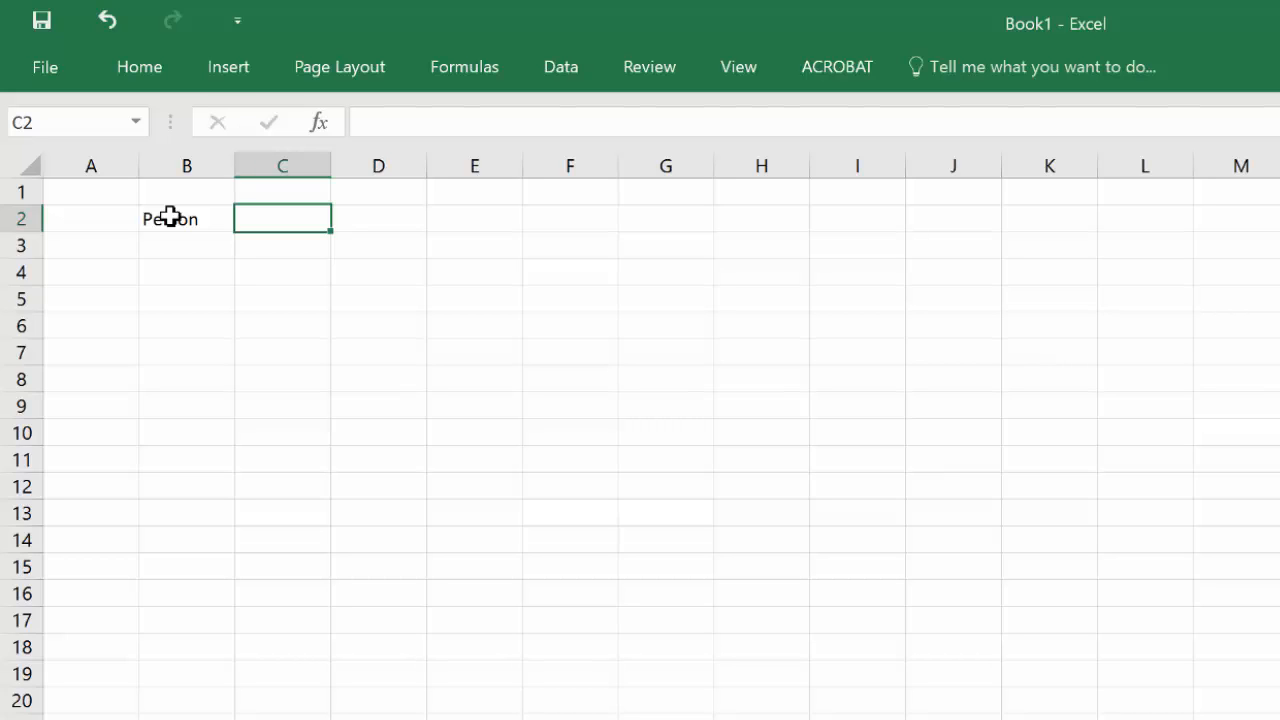
{"action": "type", "text": "Rest ("}
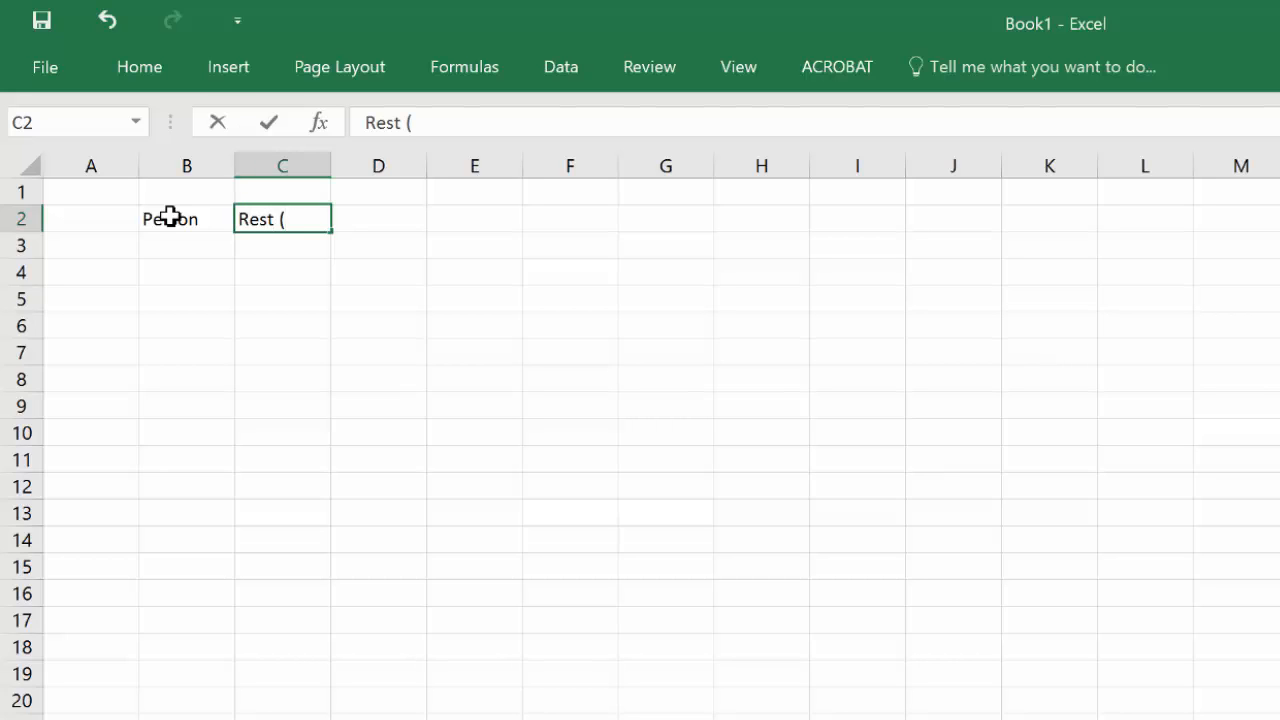
{"action": "type", "text": "bpm)"}
{"action": "key", "text": "Tab"}
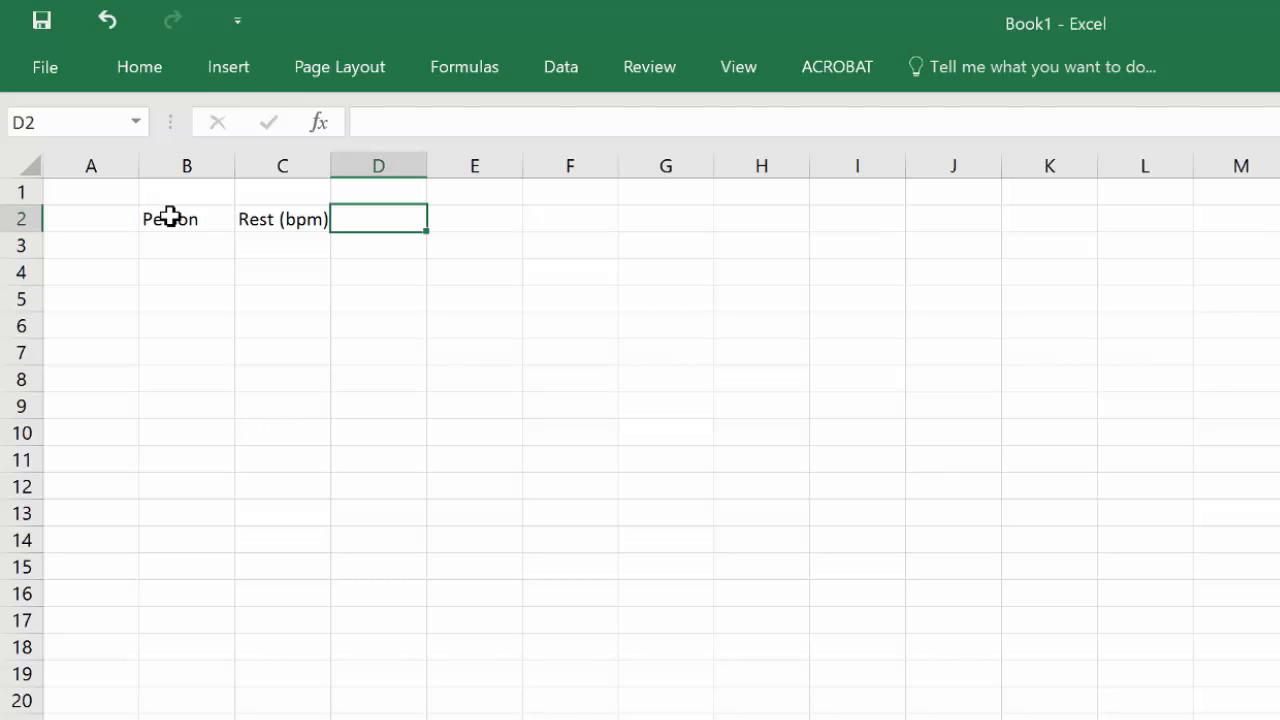
{"action": "type", "text": "Stan"}
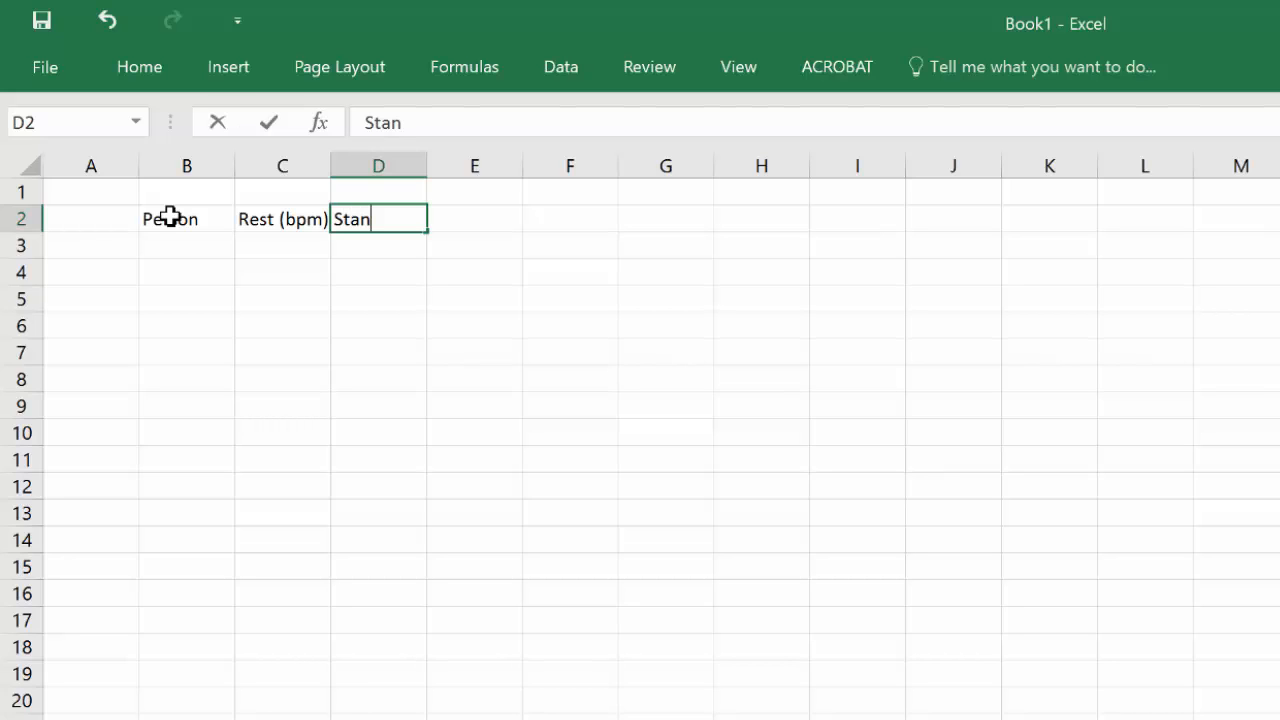
{"action": "type", "text": "ding (bpm)"}
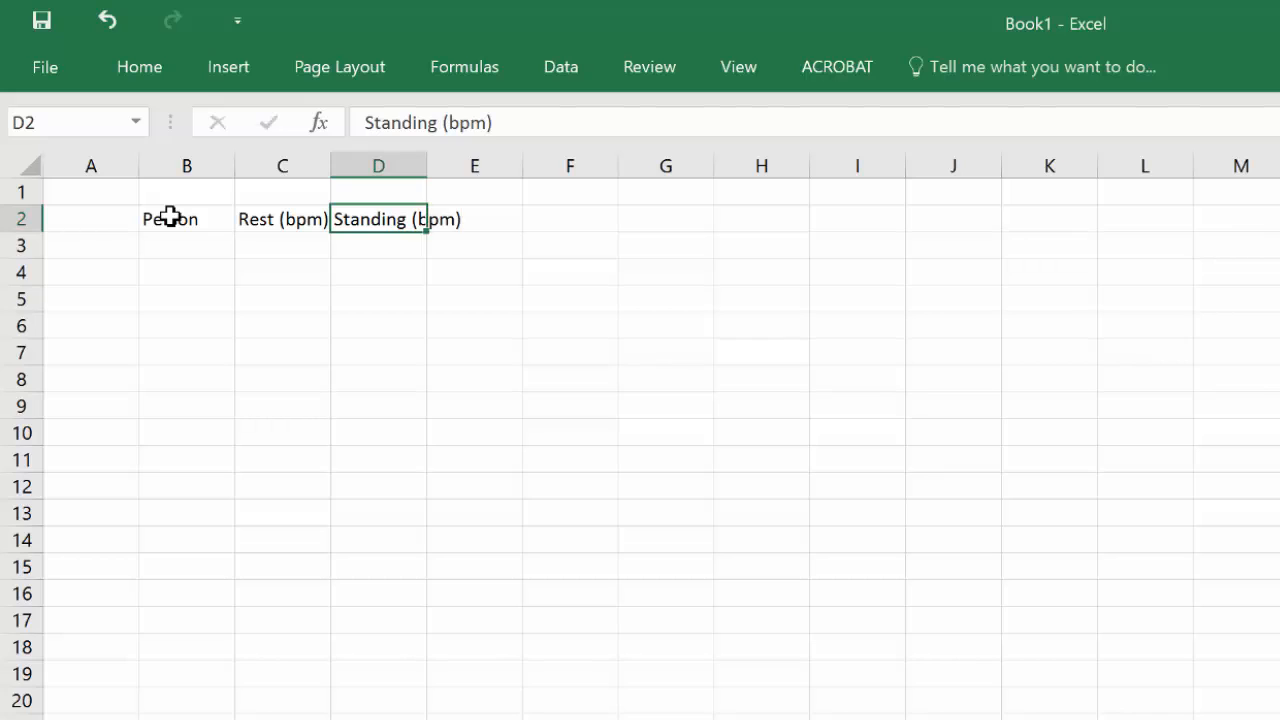
{"action": "key", "text": "Return"}
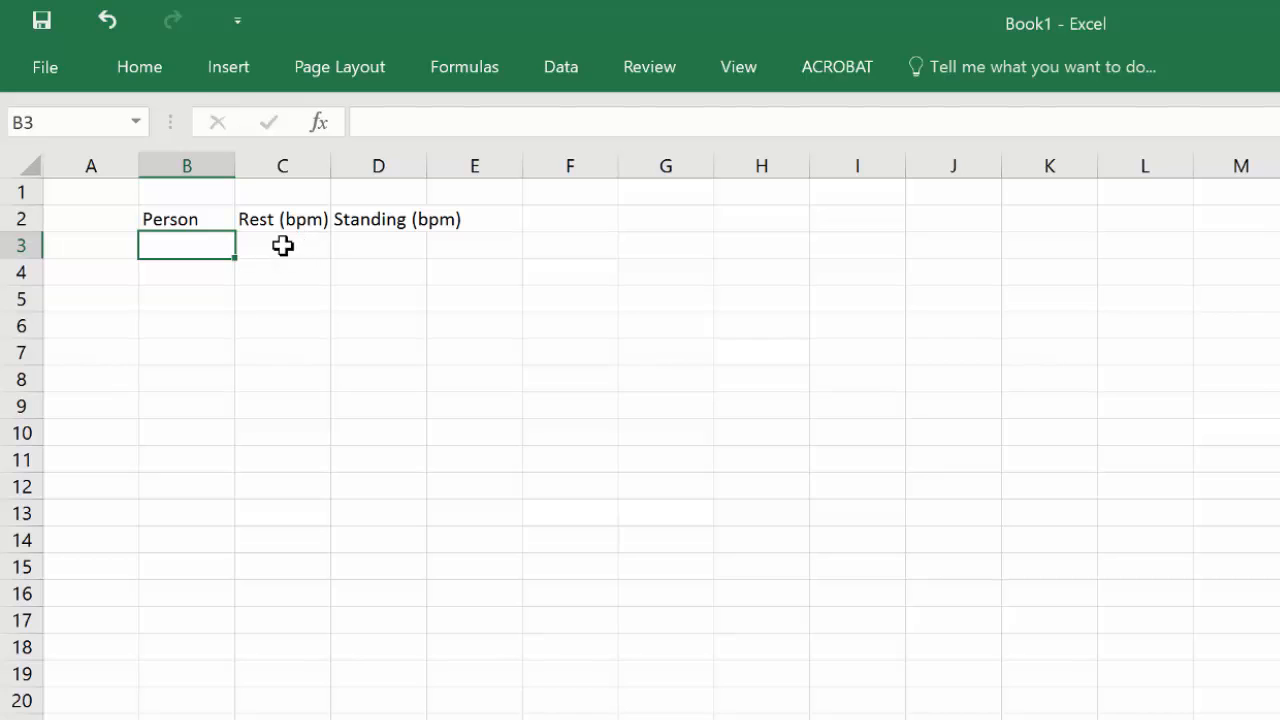
Step: Widen columns B, C and D so the header texts fit, giving them equal widths
{"action": "left_click", "coordinate": [186, 165]}
{"action": "left_click_drag", "start_coordinate": [264, 170], "coordinate": [387, 166]}
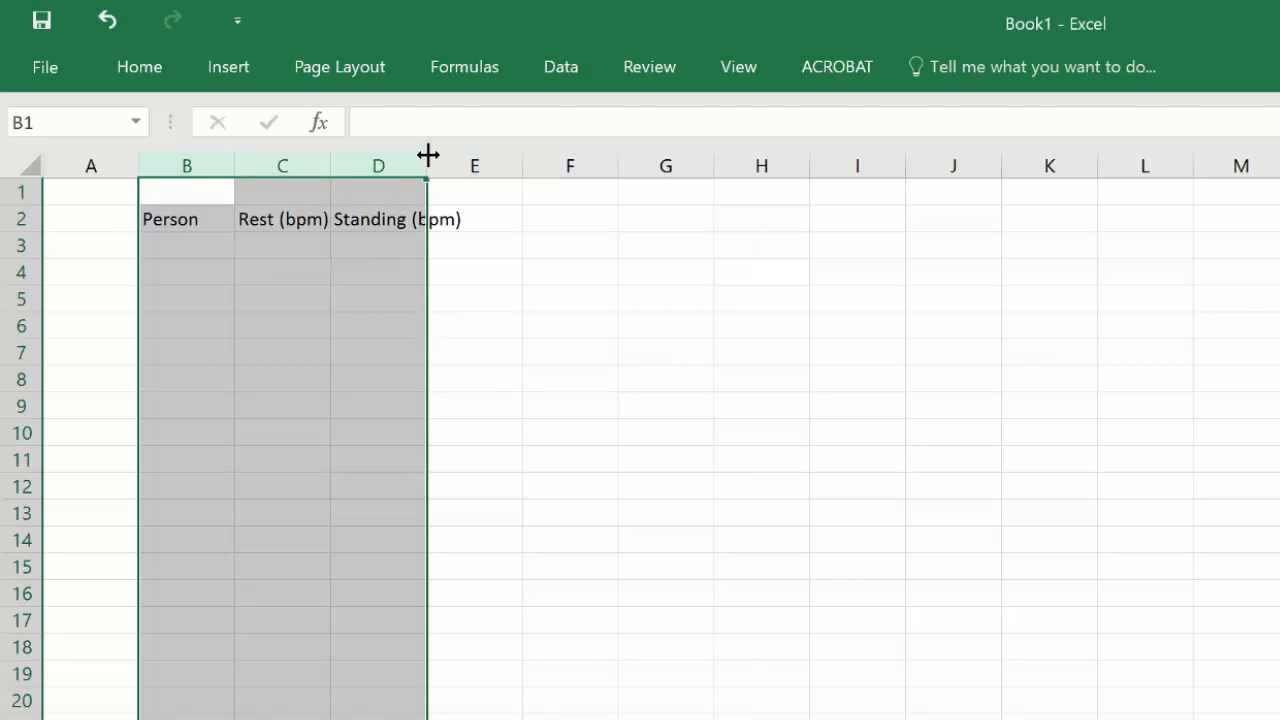
{"action": "left_click_drag", "start_coordinate": [428, 161], "coordinate": [469, 161]}
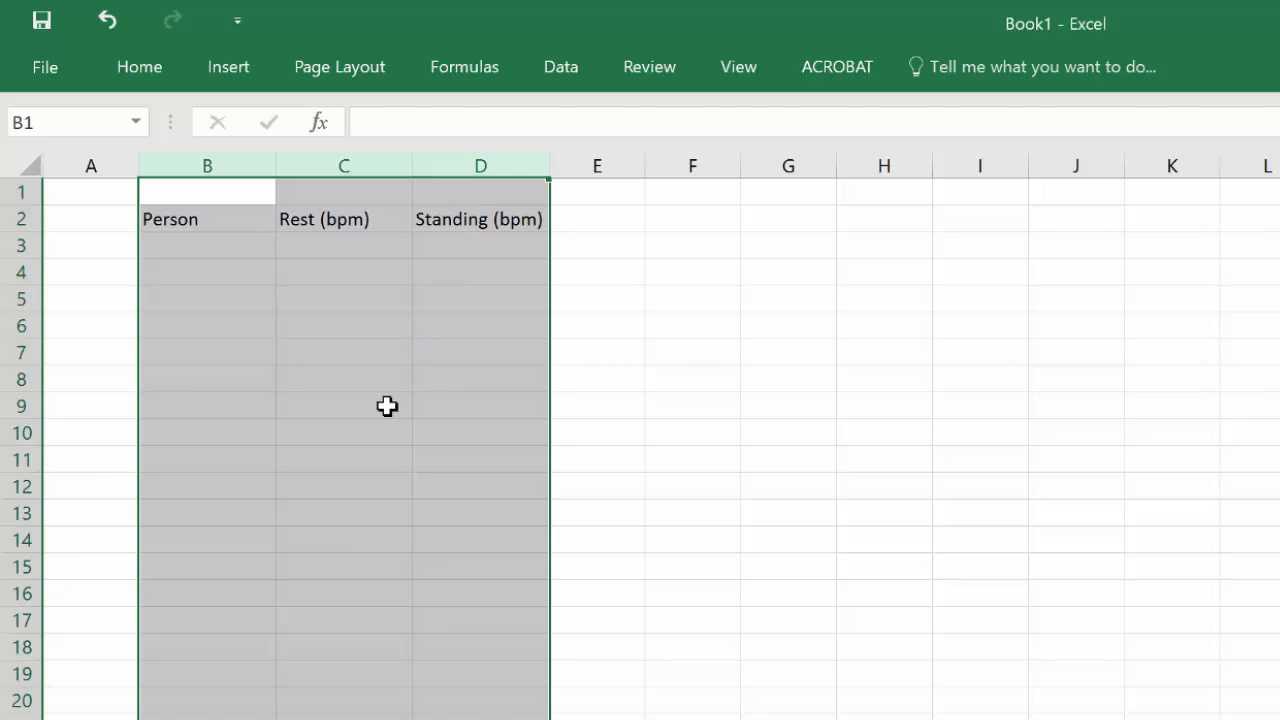
{"action": "left_click", "coordinate": [498, 164]}
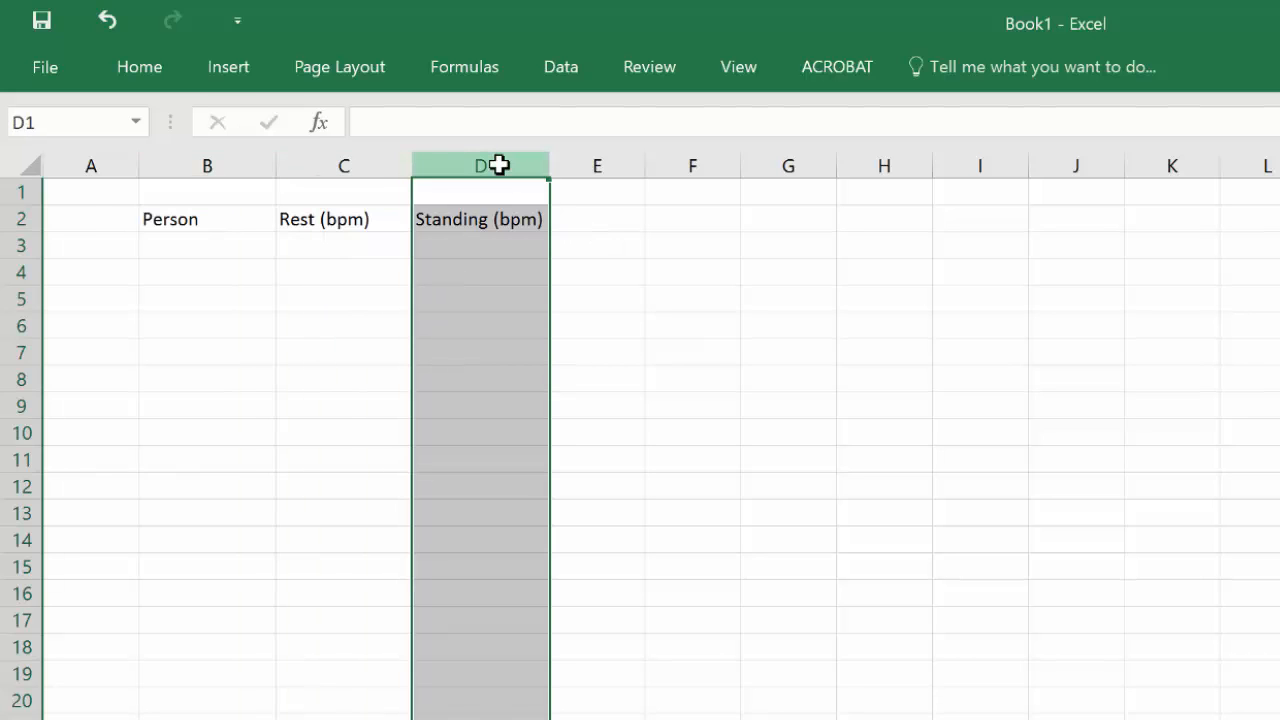
{"action": "left_click_drag", "start_coordinate": [549, 164], "coordinate": [586, 166]}
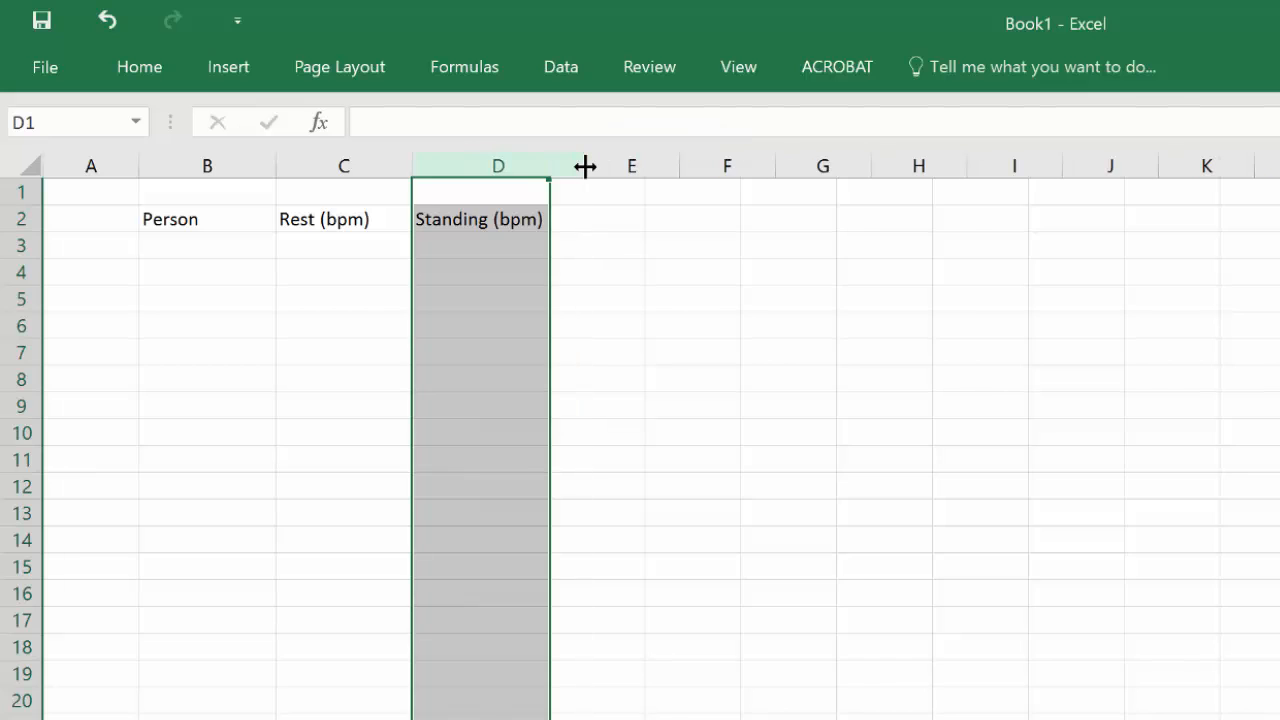
{"action": "left_click_drag", "start_coordinate": [238, 155], "coordinate": [564, 165]}
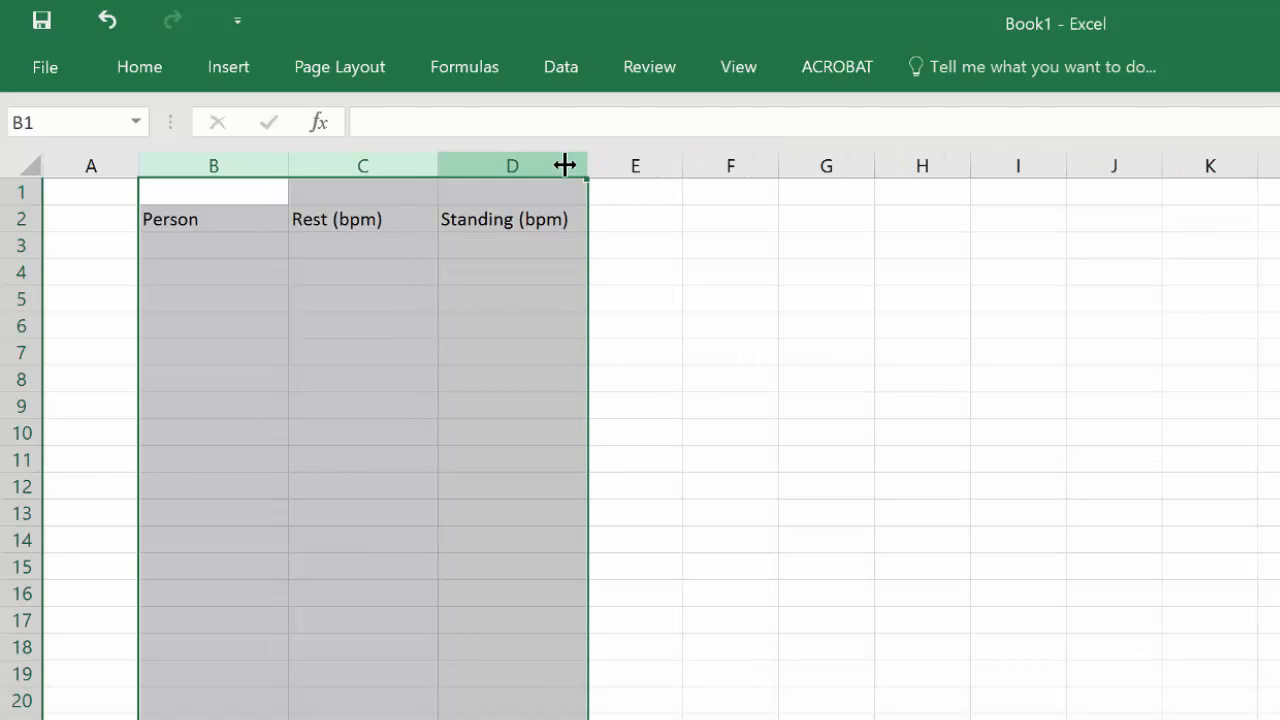
{"action": "left_click", "coordinate": [449, 237]}
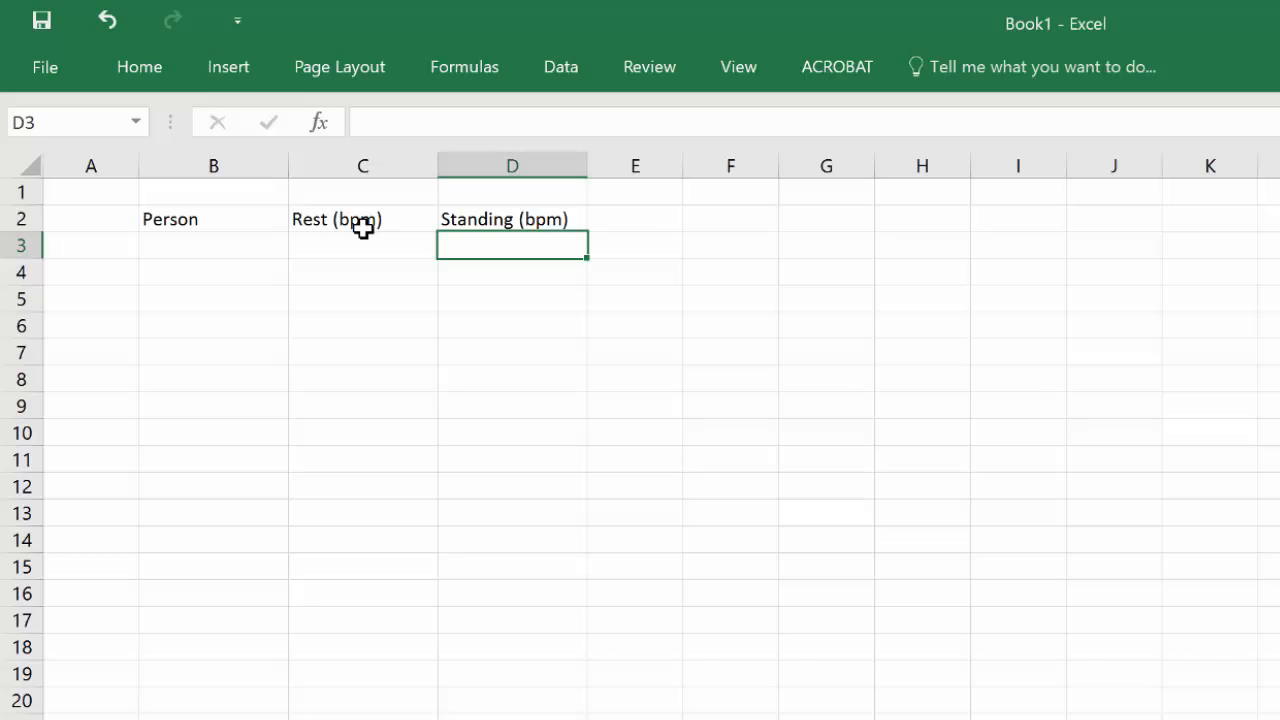
Step: Make the header cells B2 to D2 bold
{"action": "left_click", "coordinate": [238, 228]}
{"action": "left_click_drag", "start_coordinate": [238, 228], "coordinate": [506, 217]}
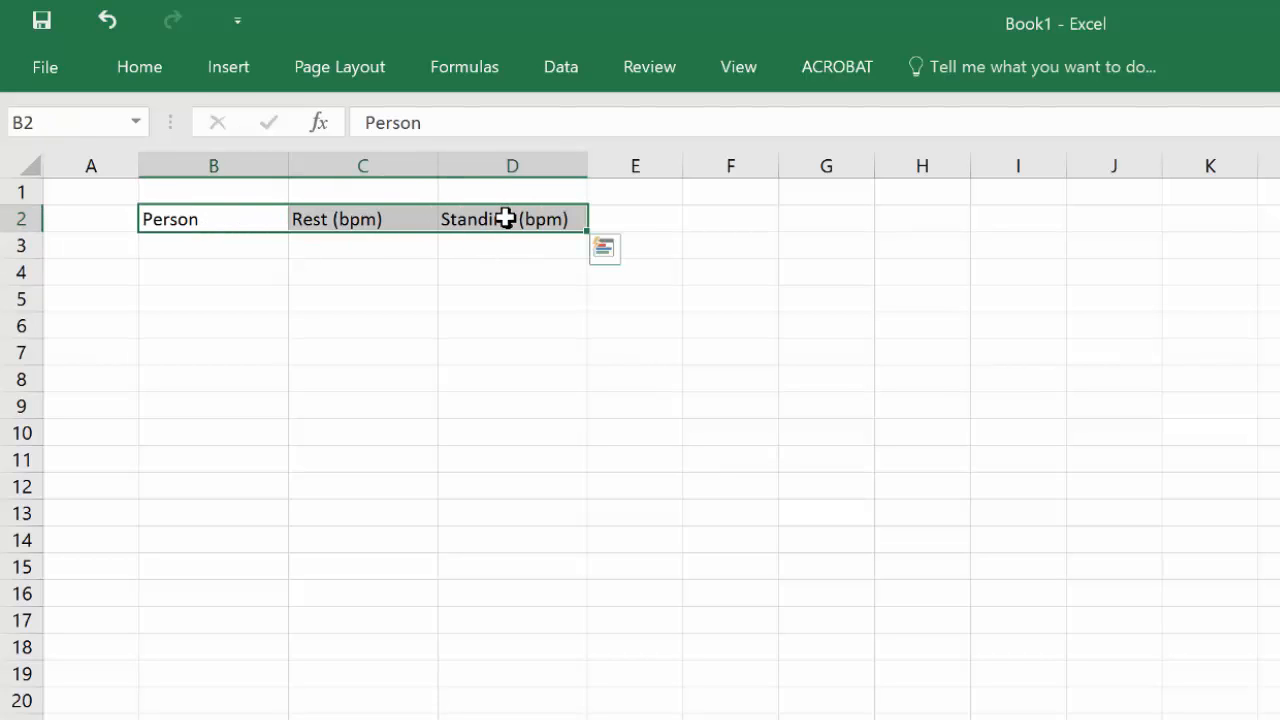
{"action": "key", "text": "ctrl+b"}
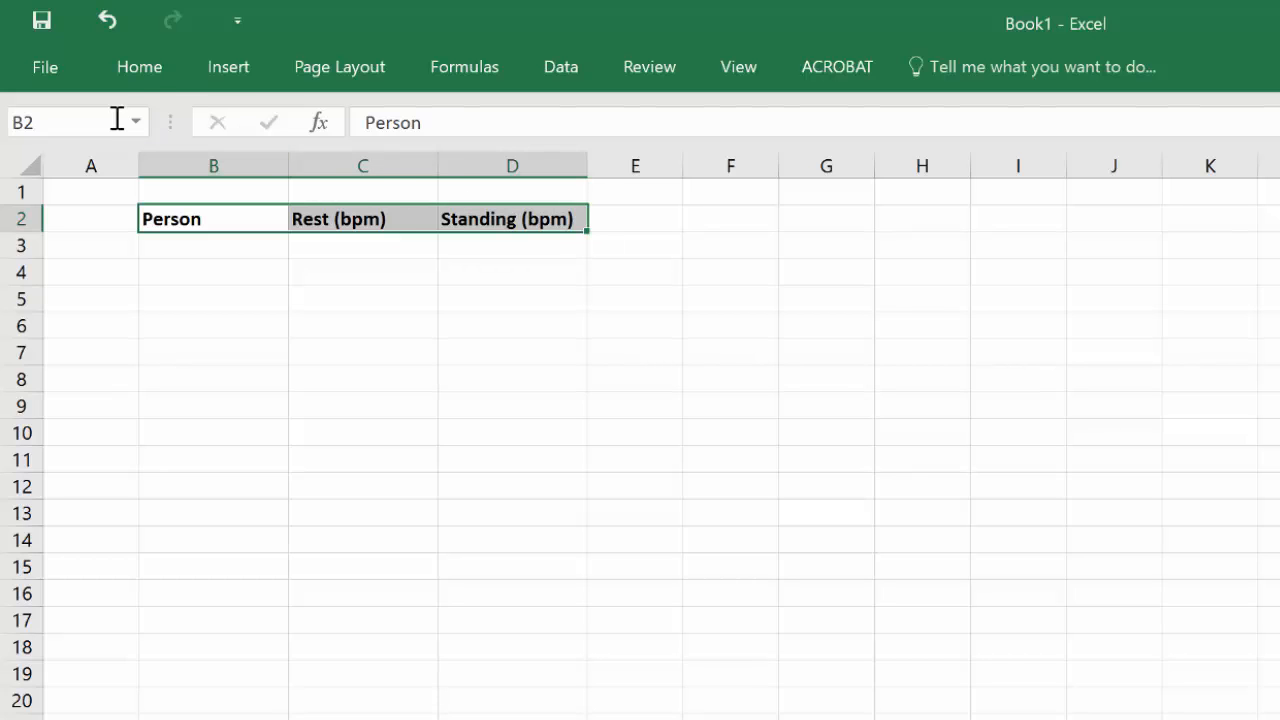
{"action": "left_click", "coordinate": [132, 66]}
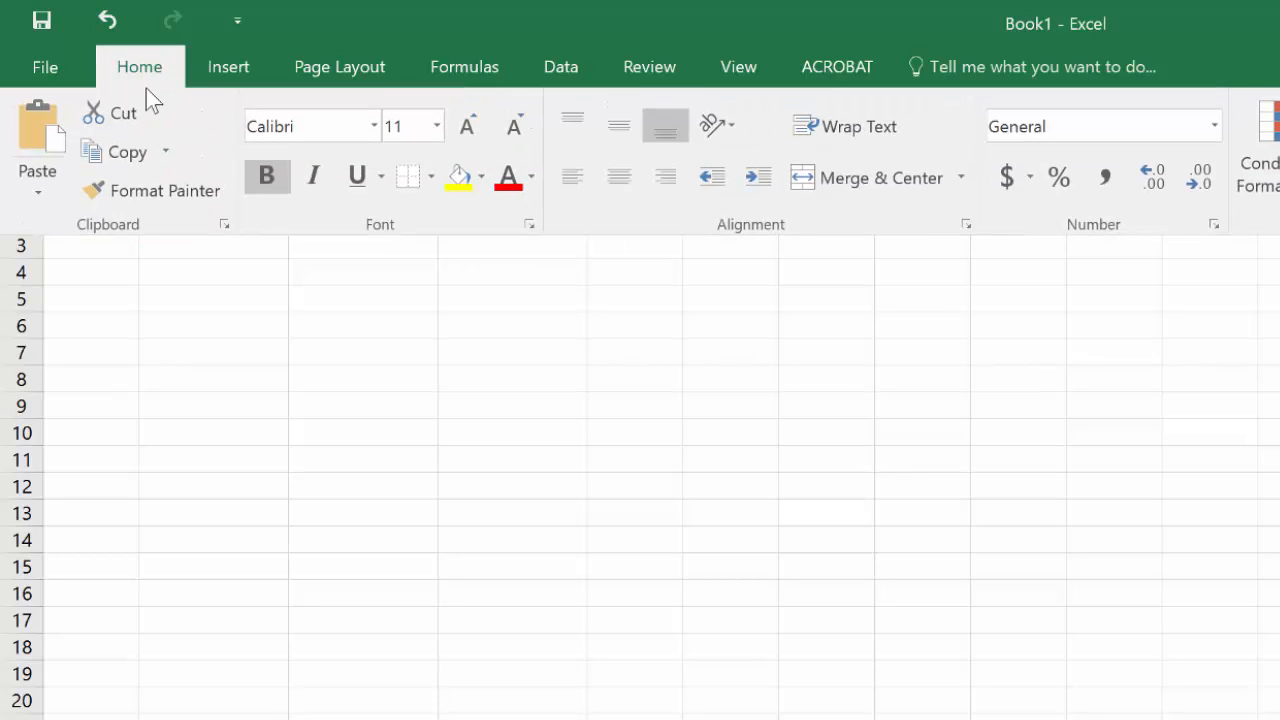
{"action": "left_click", "coordinate": [264, 187]}
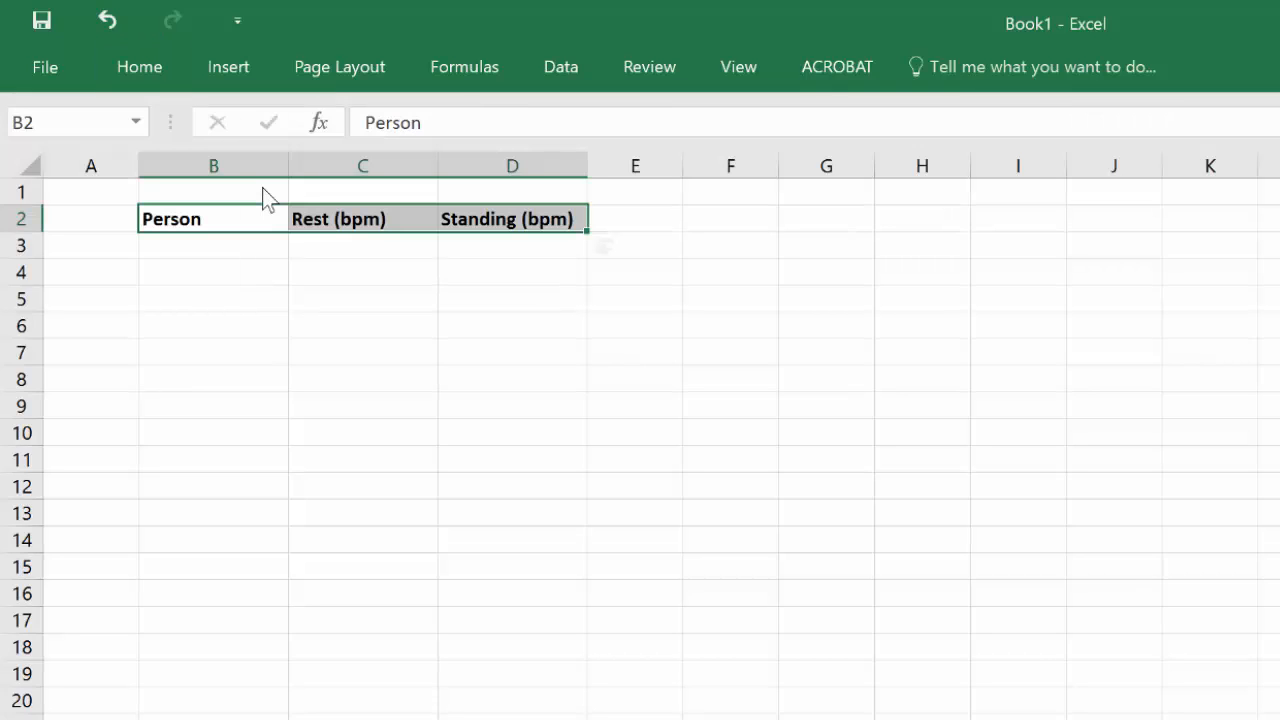
Step: Enter Student 1 and Student 2 under Person, then fill the series down to Student 8 in B10
{"action": "left_click", "coordinate": [171, 246]}
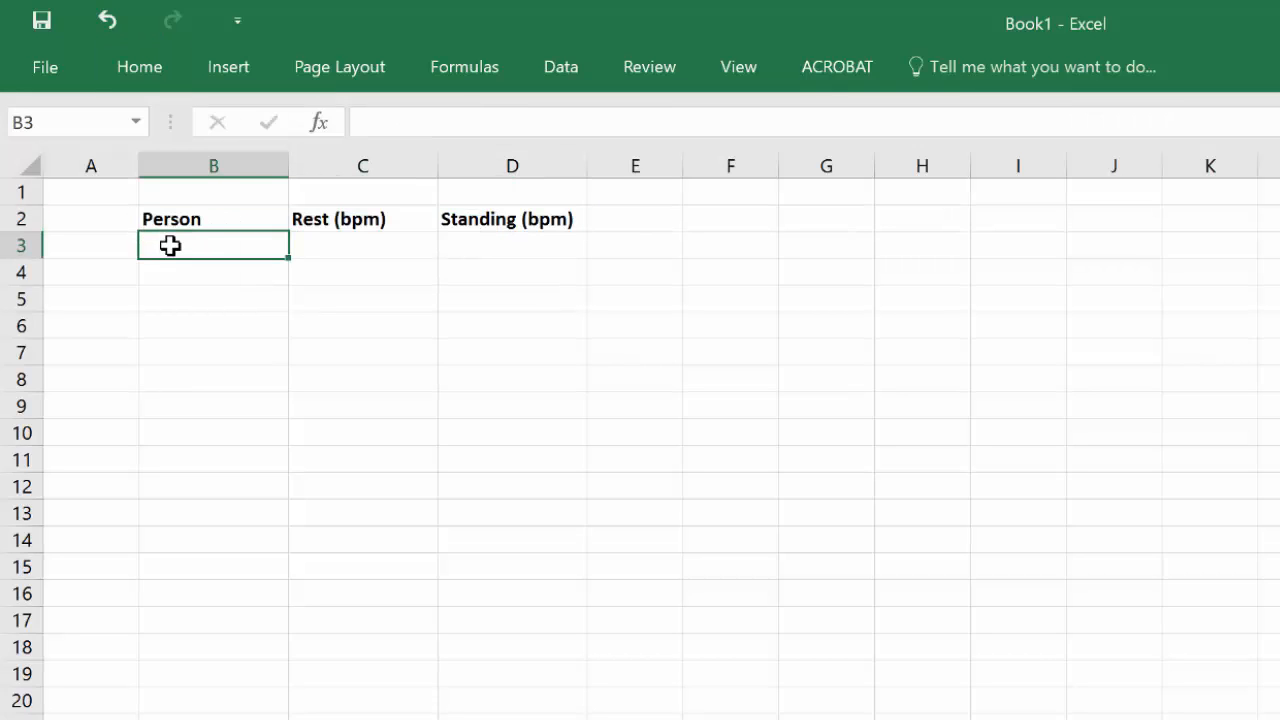
{"action": "type", "text": "Student 1"}
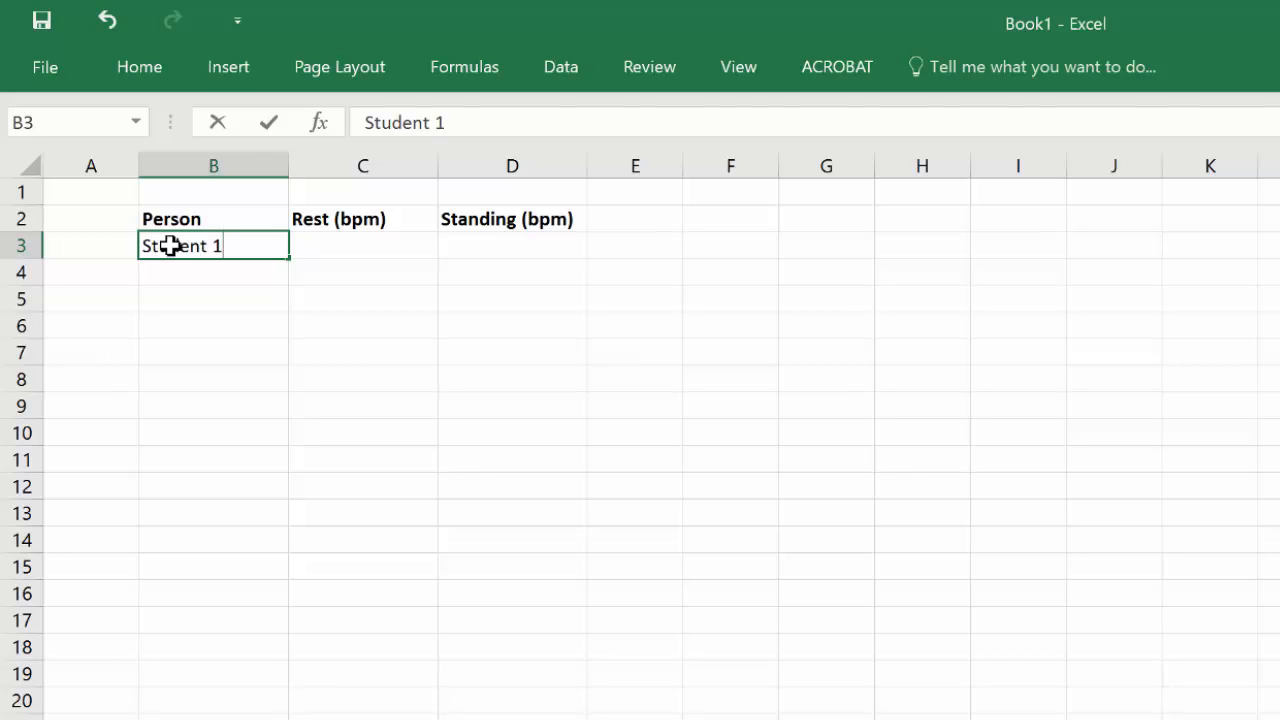
{"action": "key", "text": "ctrl+Return"}
{"action": "key", "text": "Down"}
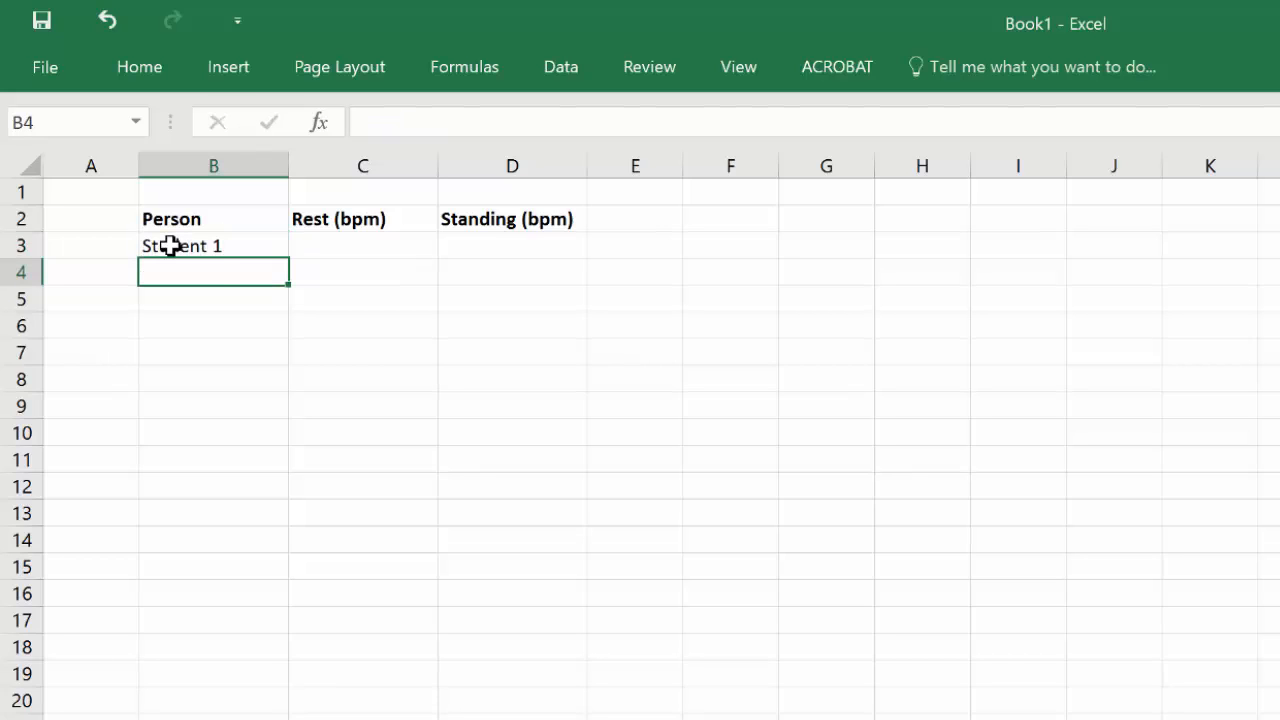
{"action": "type", "text": "Student 2"}
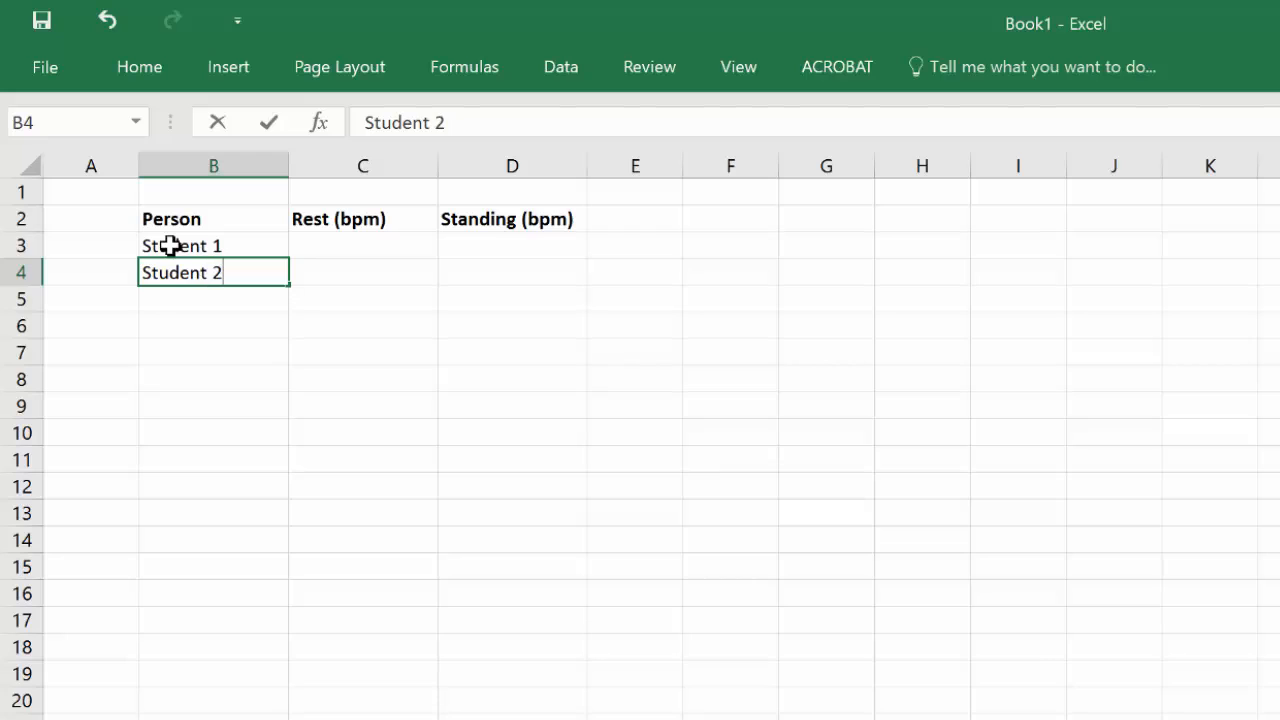
{"action": "key", "text": "Return"}
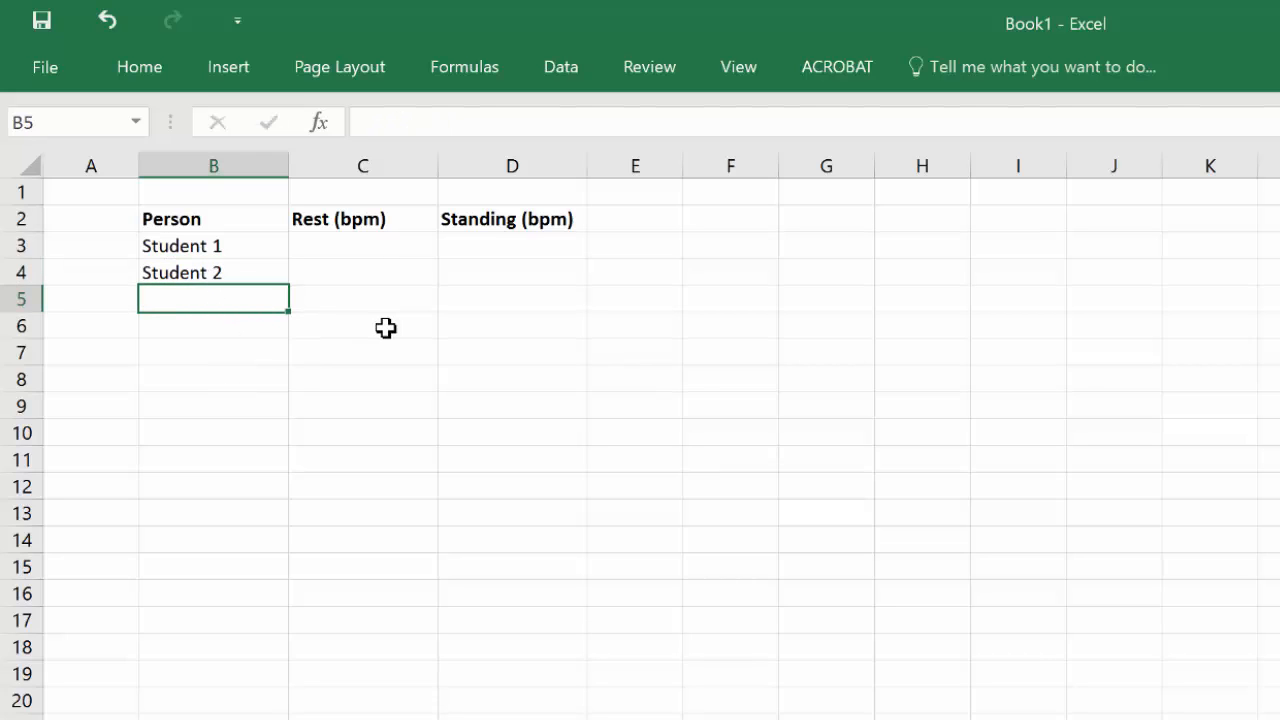
{"action": "left_click", "coordinate": [226, 246]}
{"action": "left_click_drag", "start_coordinate": [220, 262], "coordinate": [220, 271]}
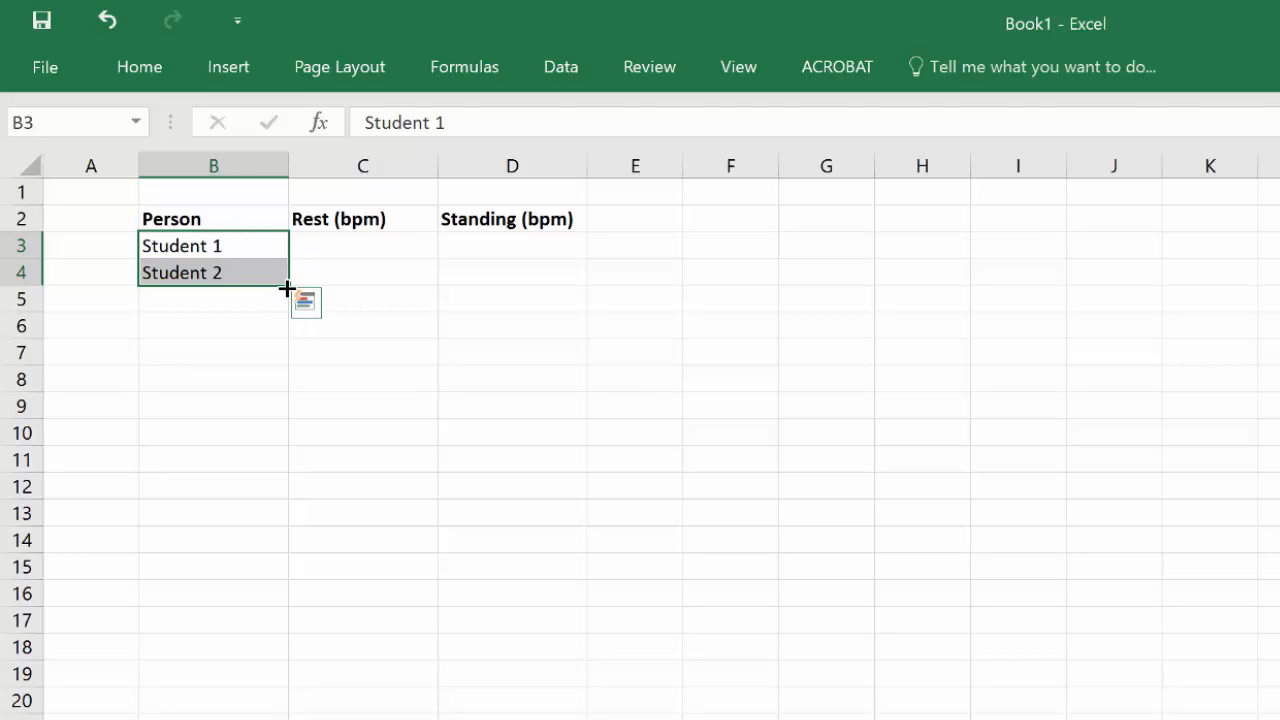
{"action": "left_click_drag", "start_coordinate": [286, 285], "coordinate": [277, 440]}
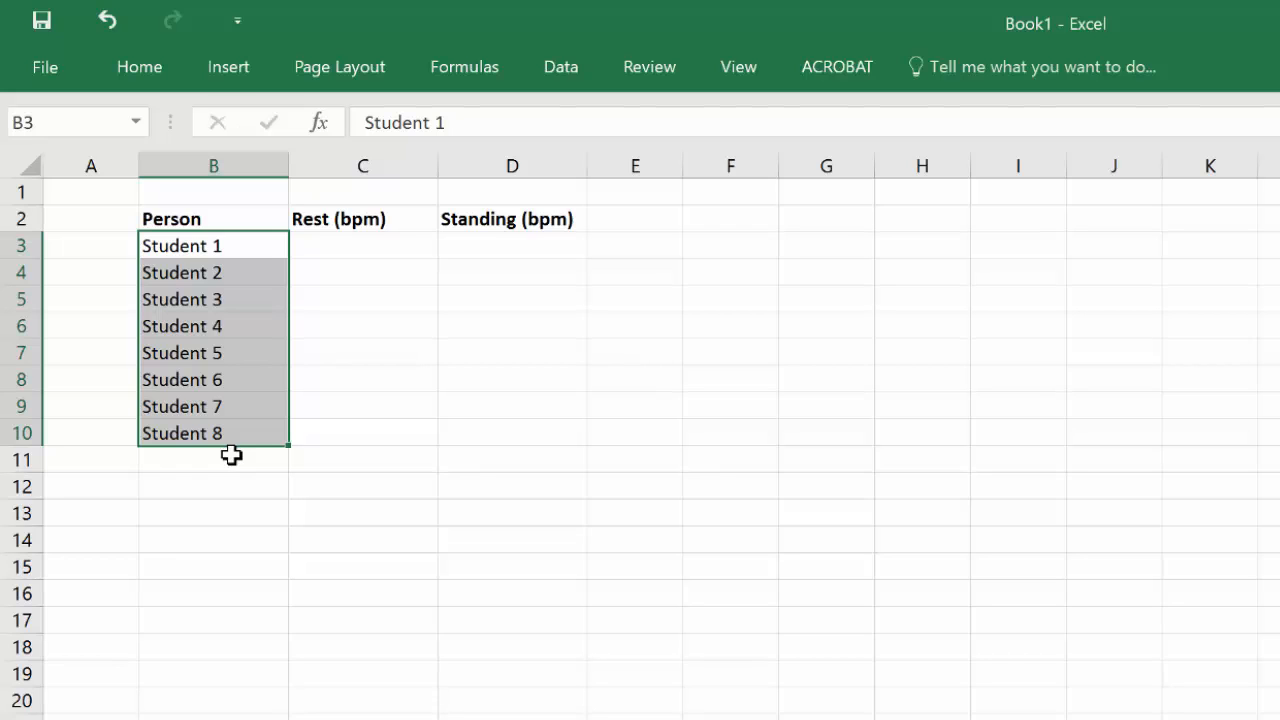
Step: Enter Student 1's rates 55 and 69 and Student 2's rates 53 and 62 in the Rest and Standing columns
{"action": "left_click", "coordinate": [372, 243]}
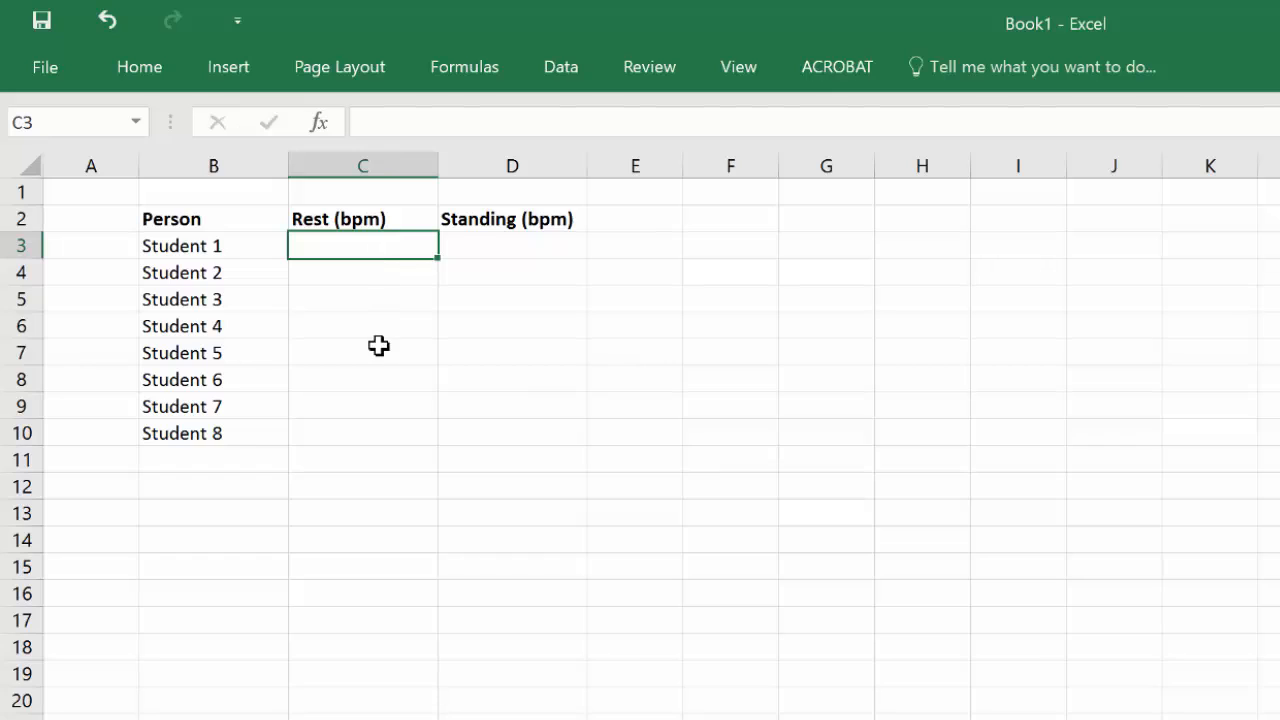
{"action": "type", "text": "55"}
{"action": "key", "text": "Tab"}
{"action": "type", "text": "69"}
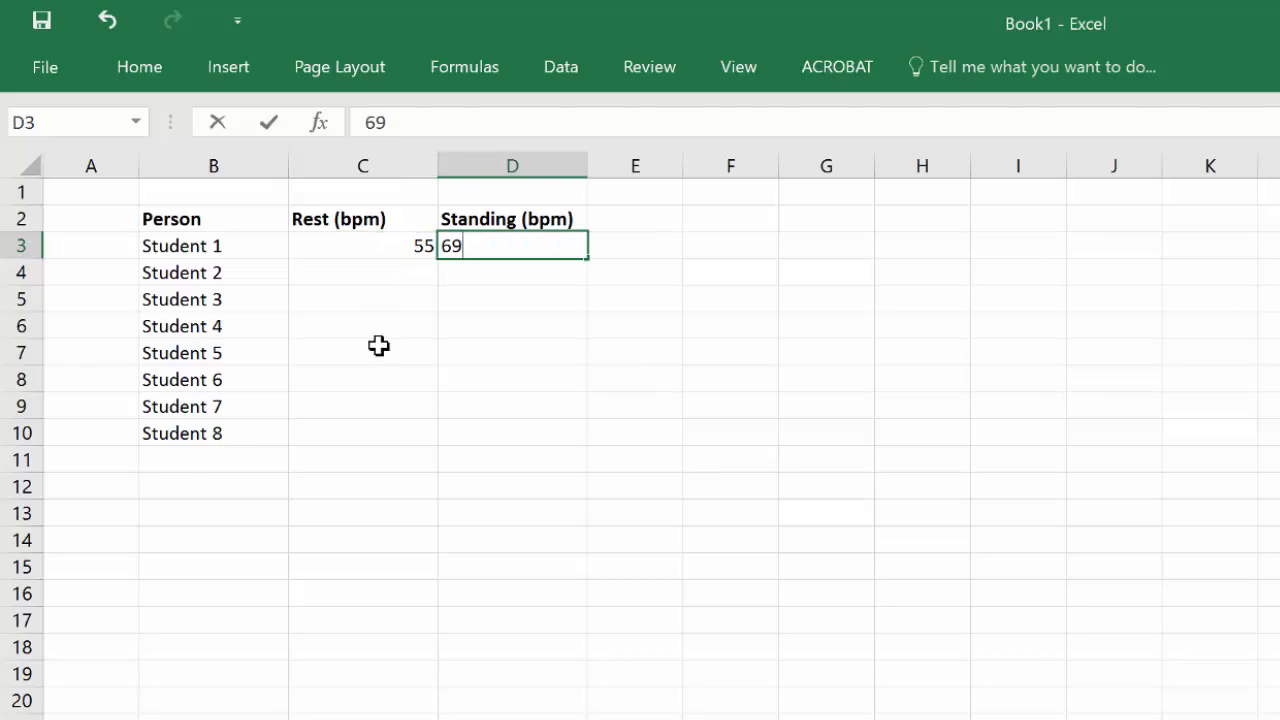
{"action": "key", "text": "Return"}
{"action": "key", "text": "Left"}
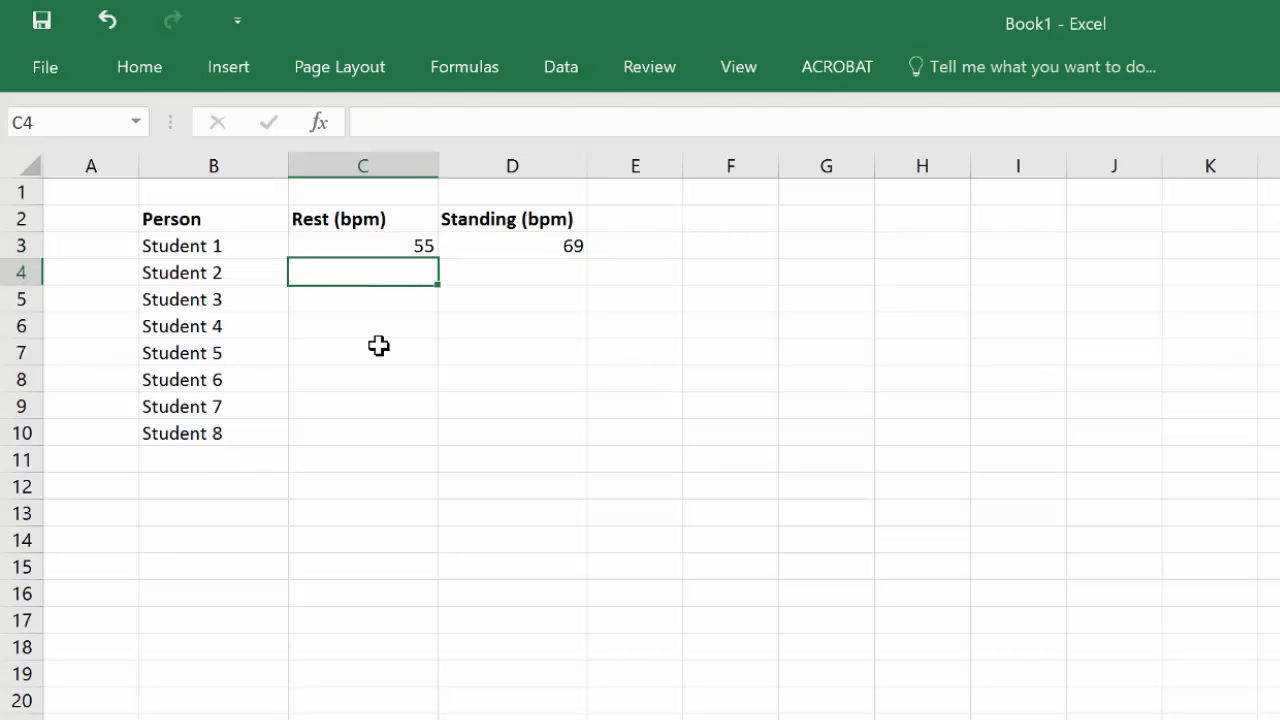
{"action": "type", "text": "53"}
{"action": "key", "text": "Tab"}
{"action": "type", "text": "62"}
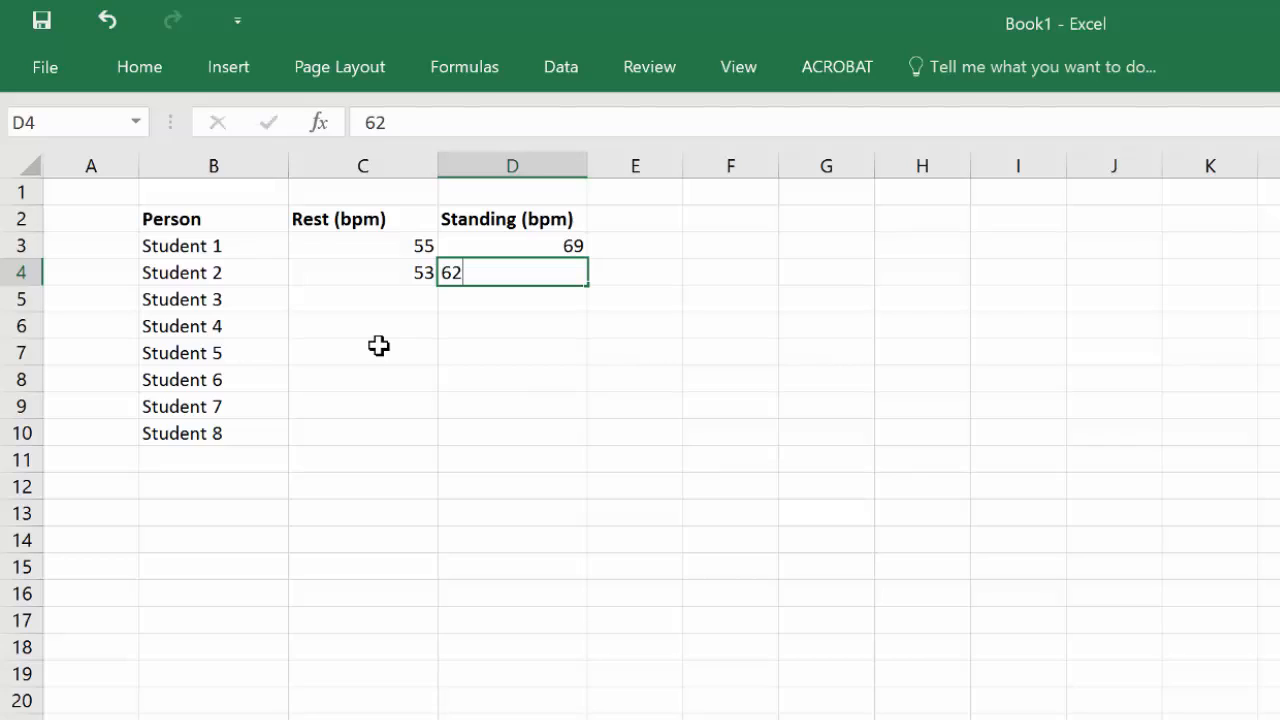
{"action": "key", "text": "Return"}
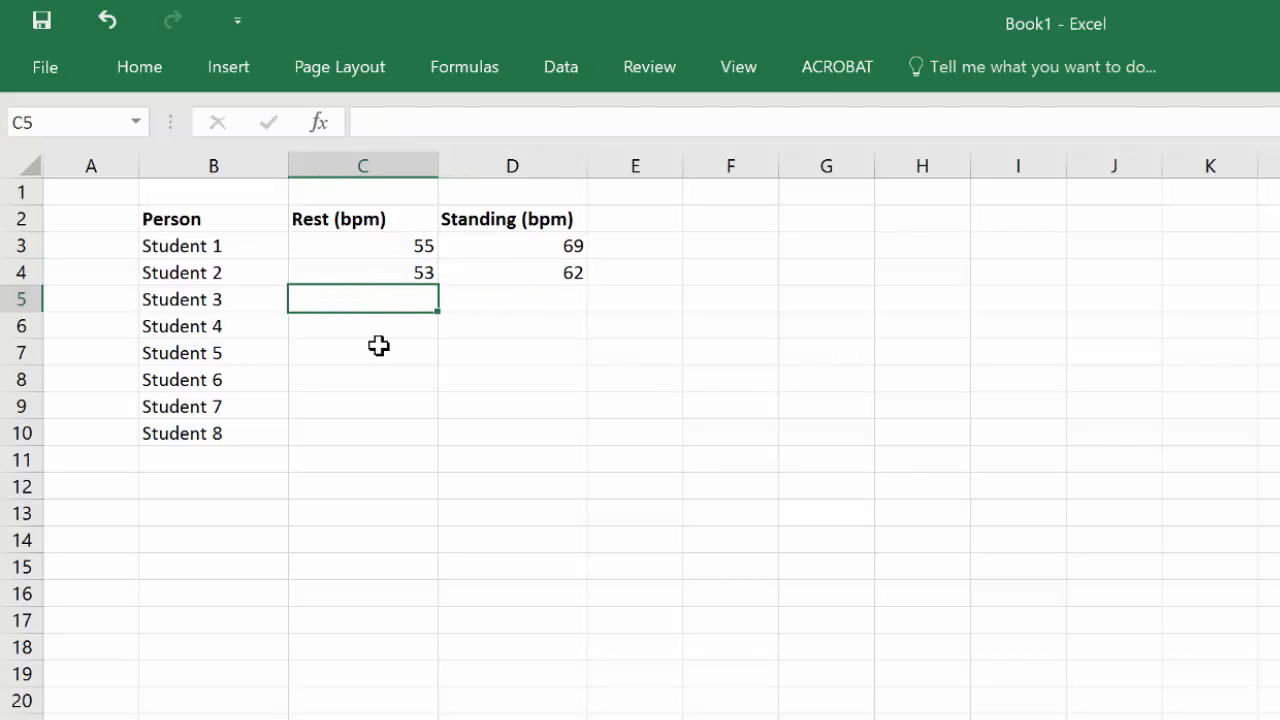
Step: Enter Student 3's rates 50 and 60 and Student 4's rates 50 and 70
{"action": "type", "text": "50"}
{"action": "key", "text": "ctrl+Return"}
{"action": "key", "text": "Right"}
{"action": "type", "text": "60"}
{"action": "key", "text": "Return"}
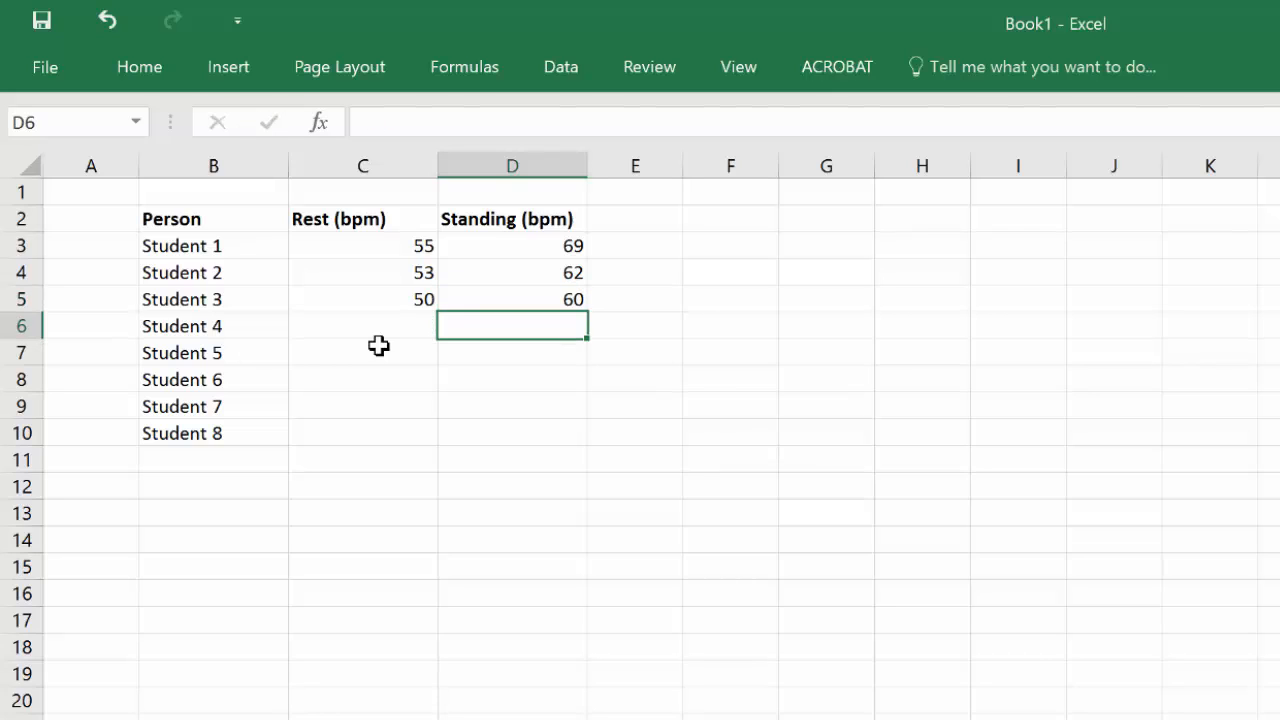
{"action": "key", "text": "Left"}
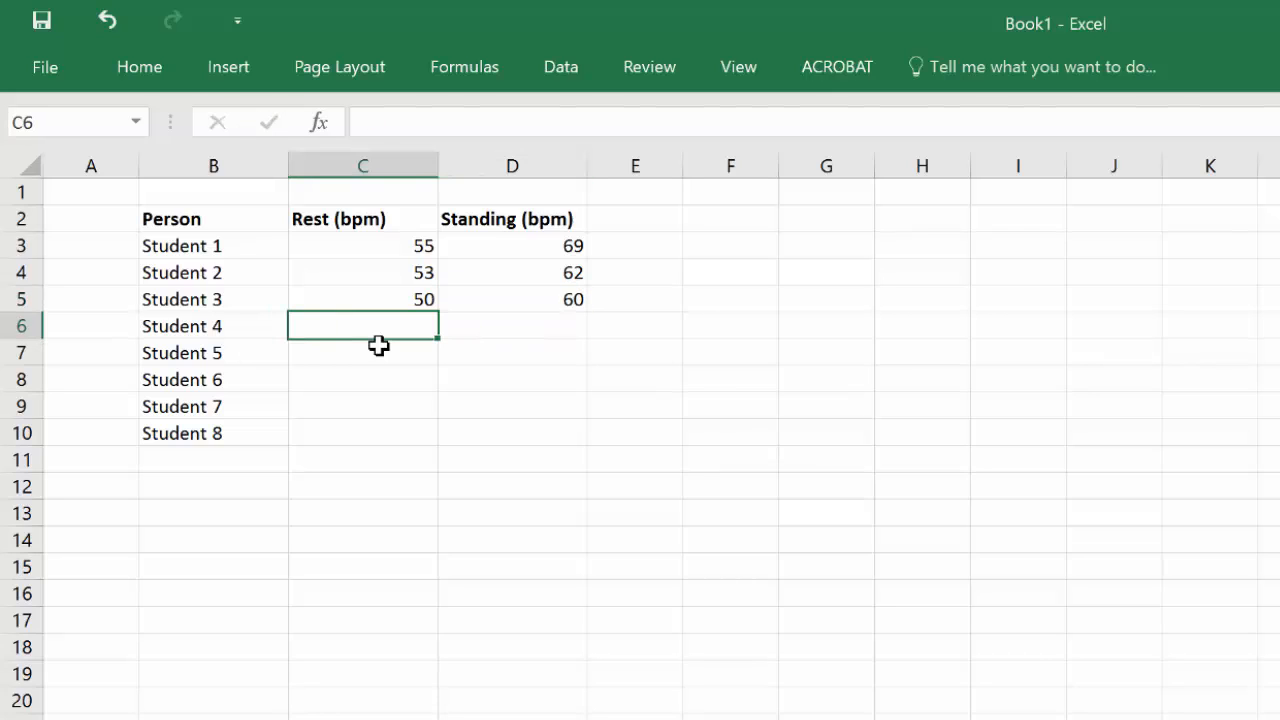
{"action": "type", "text": "50"}
{"action": "key", "text": "Right"}
{"action": "type", "text": "7"}
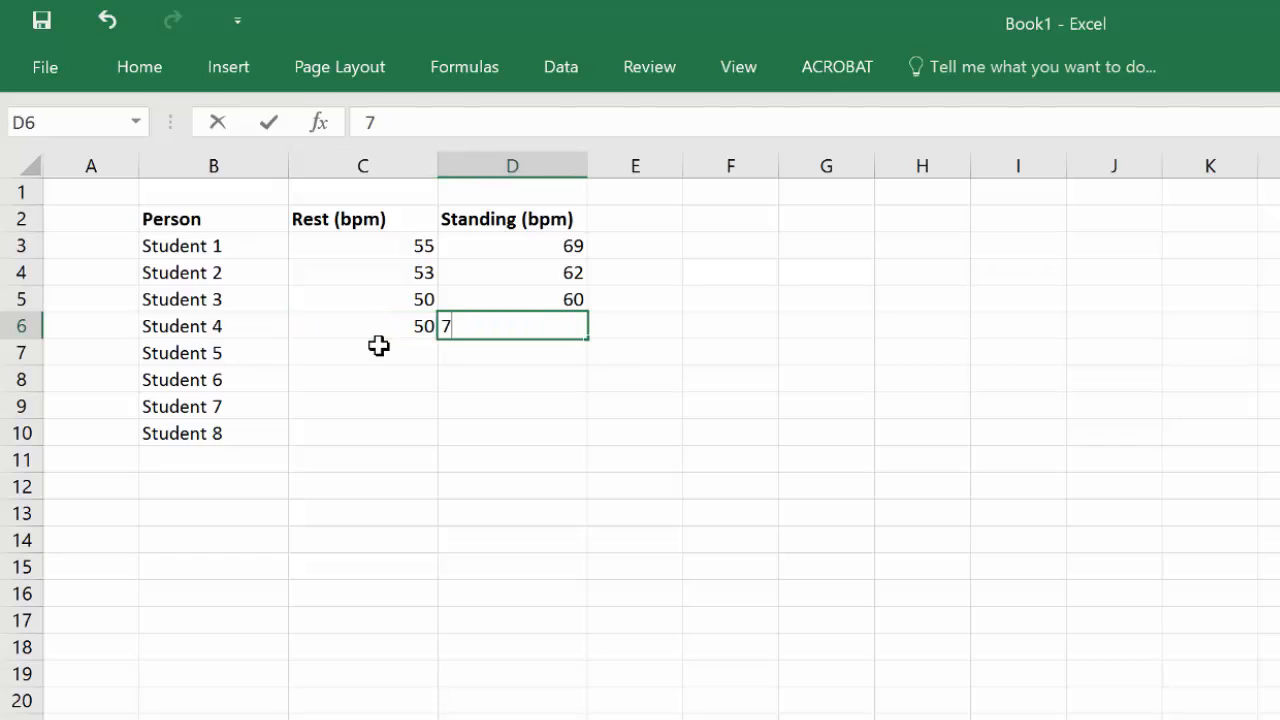
{"action": "type", "text": "0"}
{"action": "key", "text": "Return"}
Step: Enter Student 5's rates 40 and 48
{"action": "key", "text": "Left"}
{"action": "type", "text": "4"}
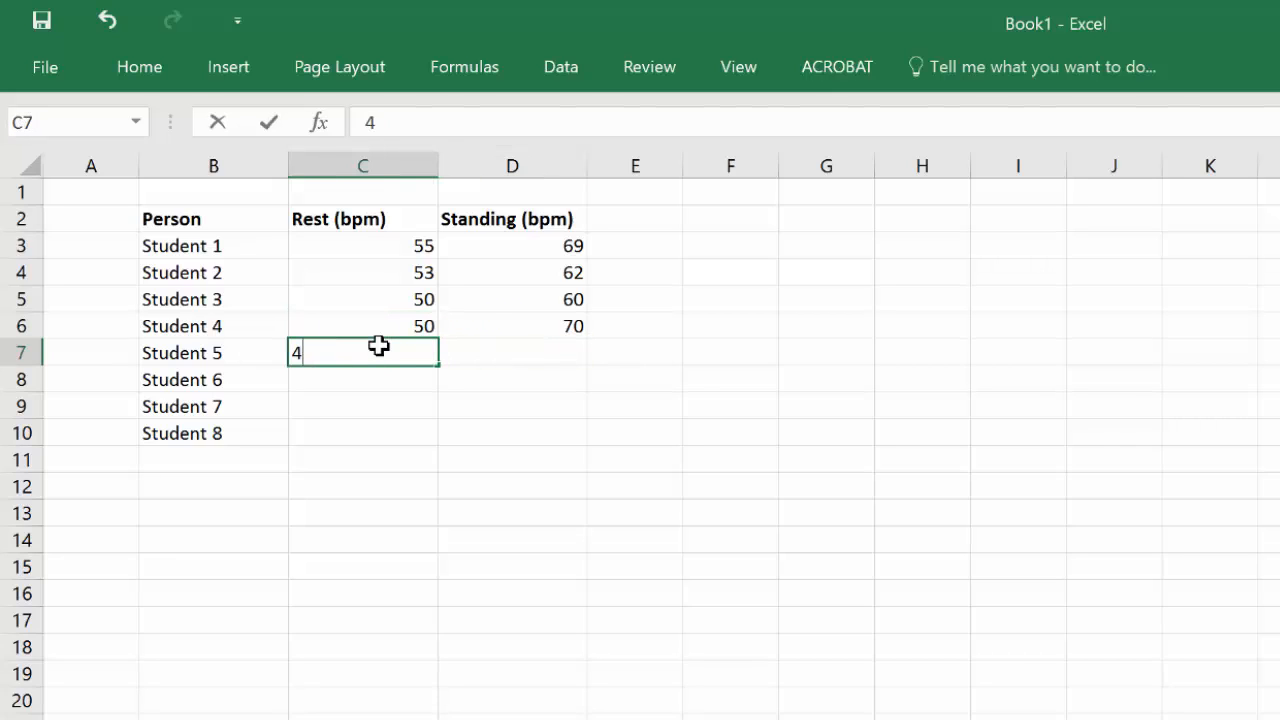
{"action": "type", "text": "0"}
{"action": "key", "text": "Right"}
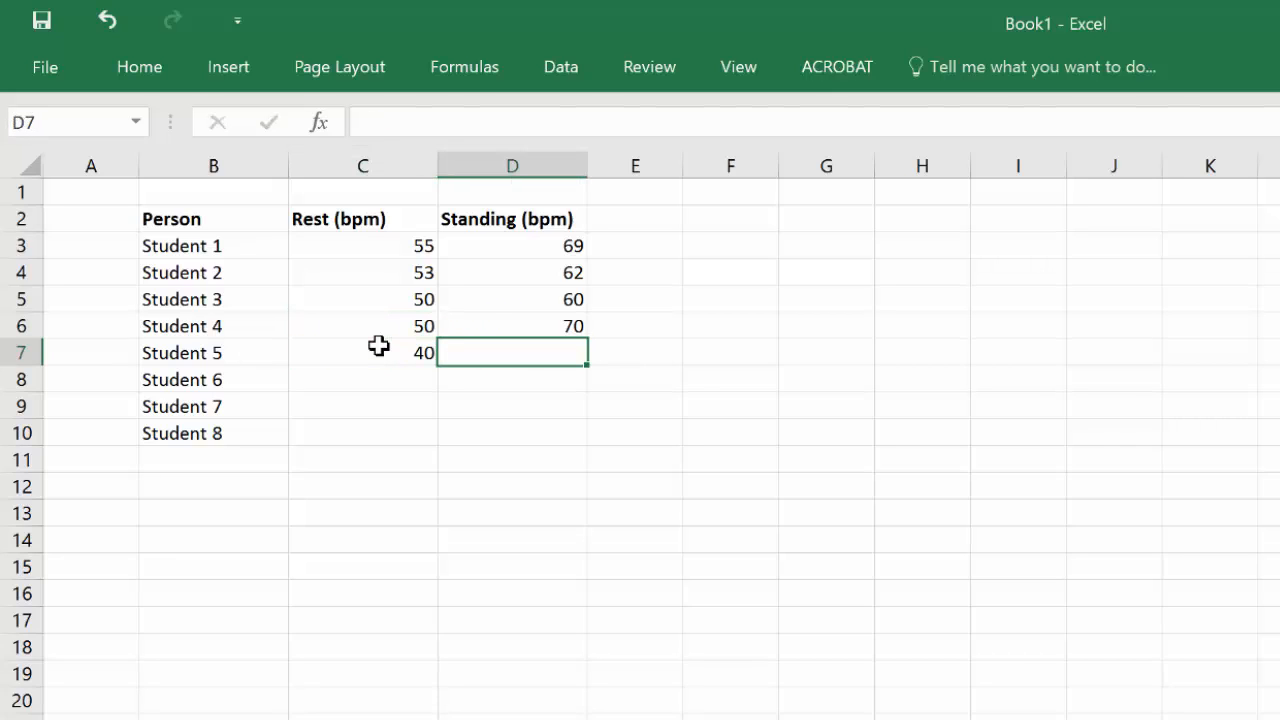
{"action": "type", "text": "48"}
{"action": "key", "text": "Return"}
Step: Enter Student 6's rates 87 and 95 and Student 7's rates 52 and 56
{"action": "key", "text": "Left"}
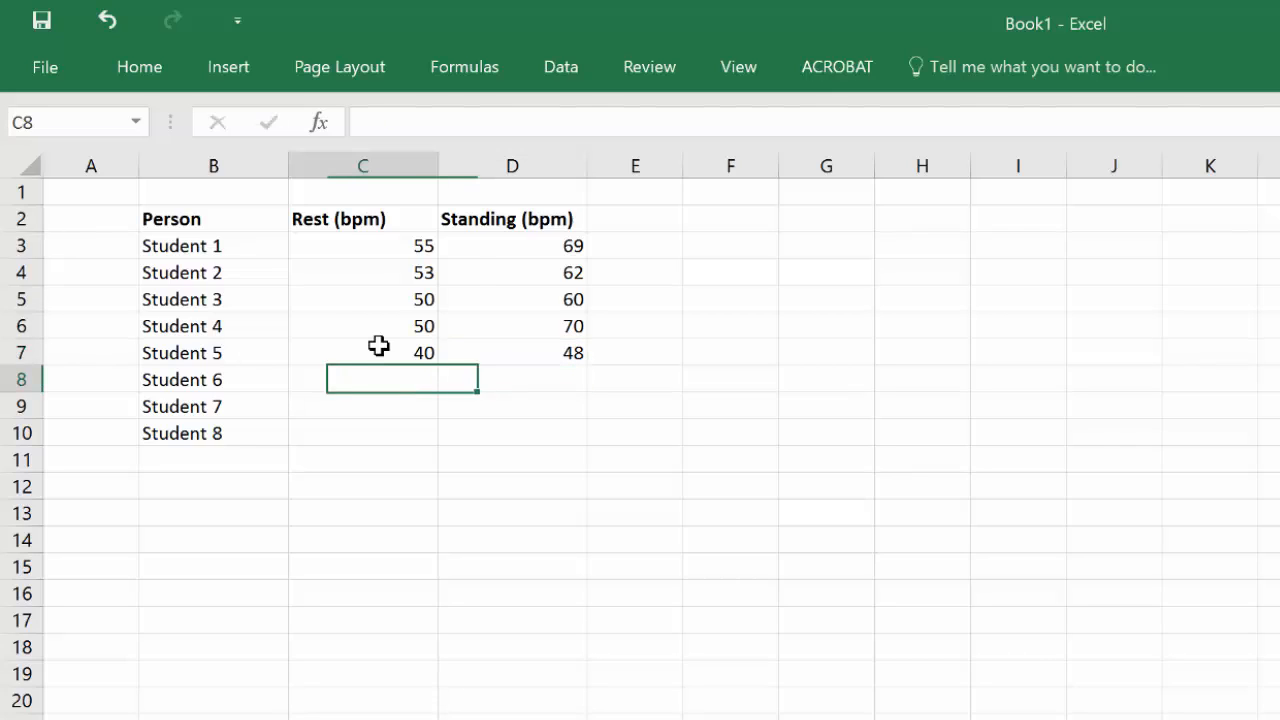
{"action": "type", "text": "87"}
{"action": "key", "text": "ctrl+Return"}
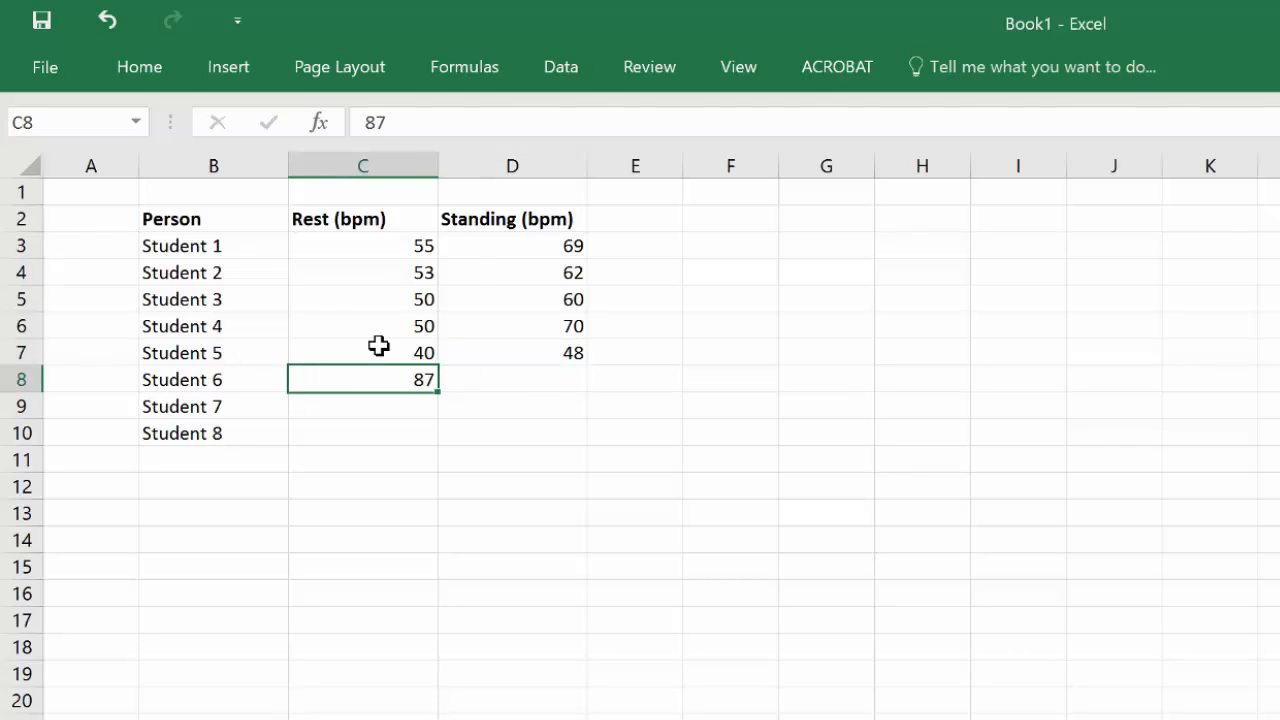
{"action": "key", "text": "Right"}
{"action": "type", "text": "95"}
{"action": "key", "text": "ctrl+Return"}
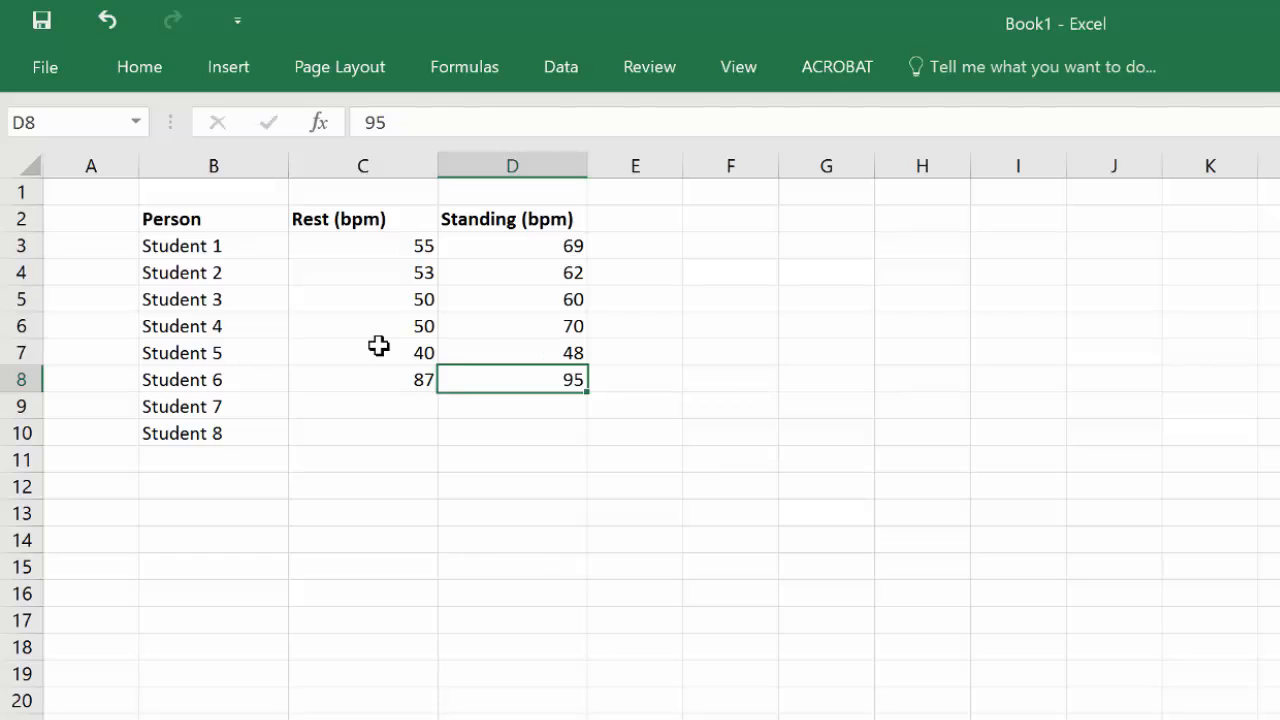
{"action": "key", "text": "Down"}
{"action": "key", "text": "Left"}
{"action": "type", "text": "52"}
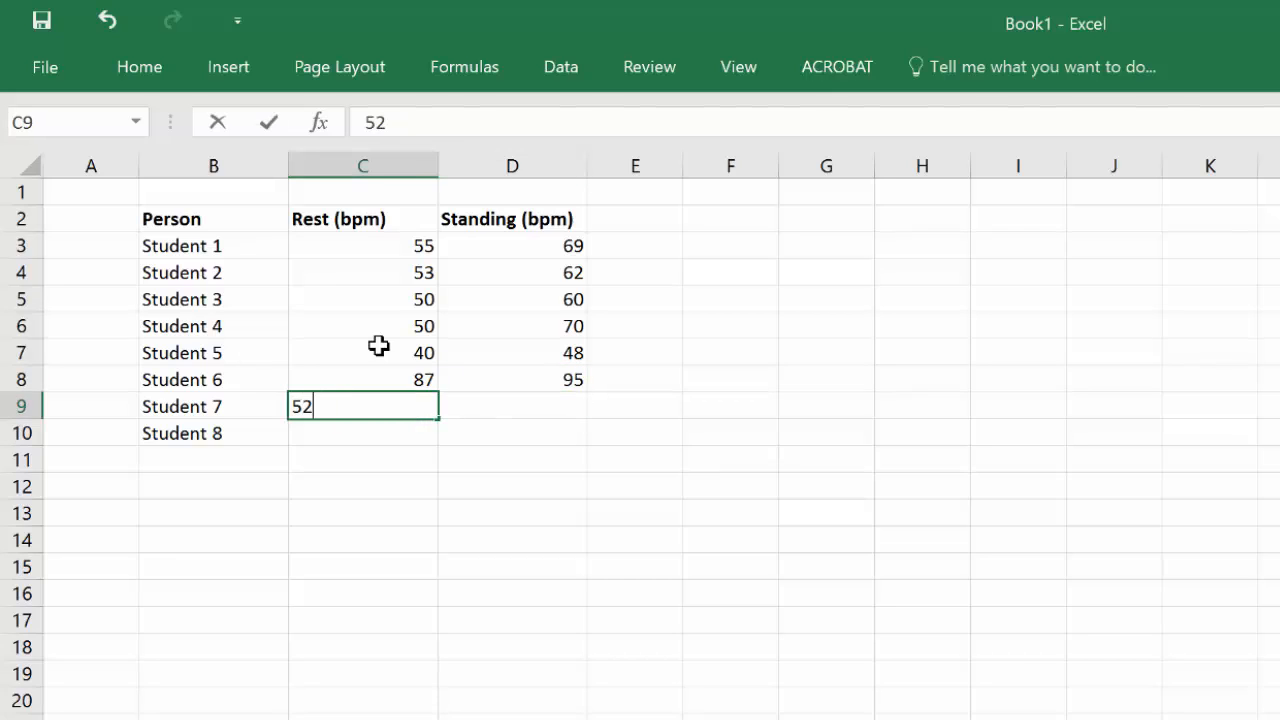
{"action": "key", "text": "Right"}
{"action": "type", "text": "56"}
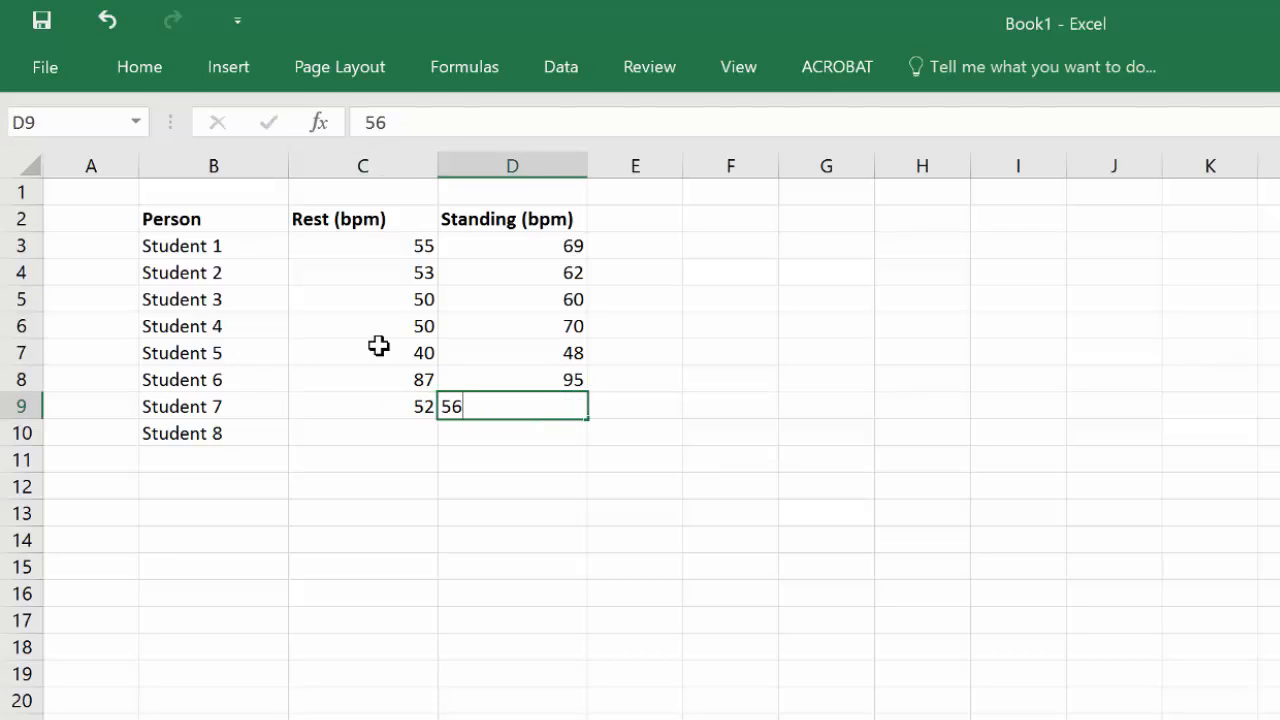
{"action": "key", "text": "Return"}
Step: Delete the Student 8 label in B10
{"action": "left_click", "coordinate": [223, 434]}
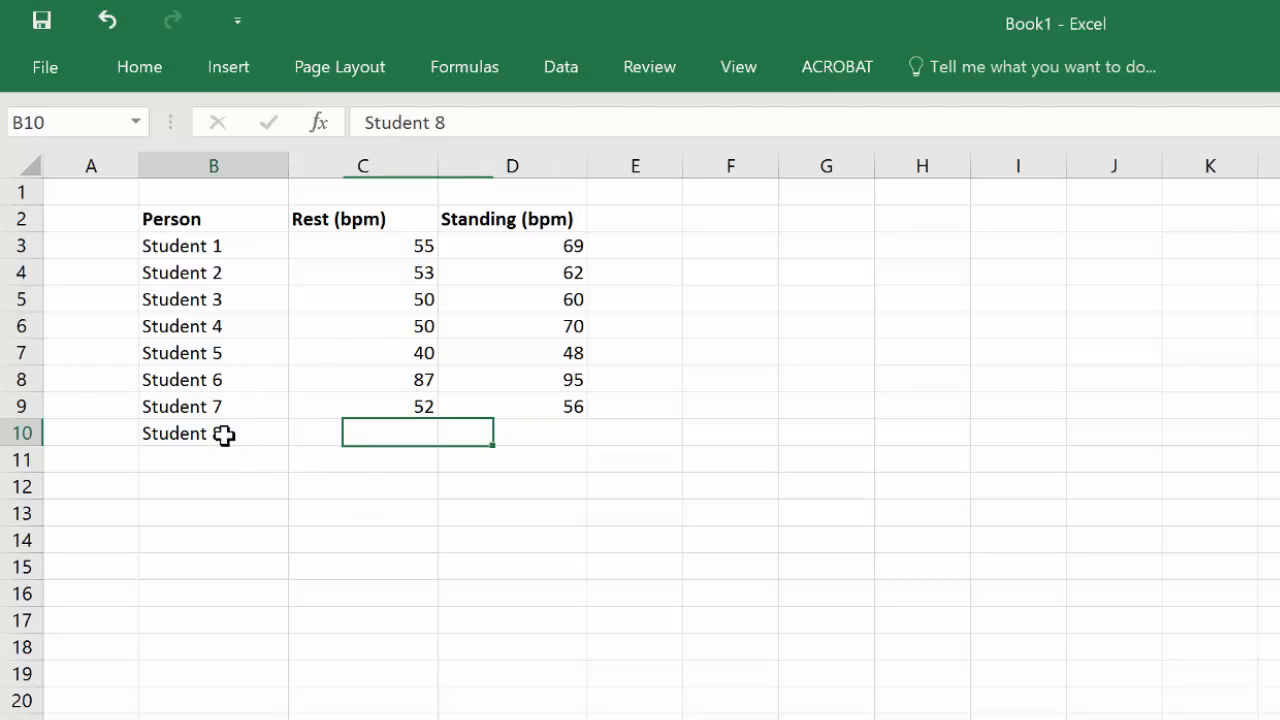
{"action": "key", "text": "Delete"}
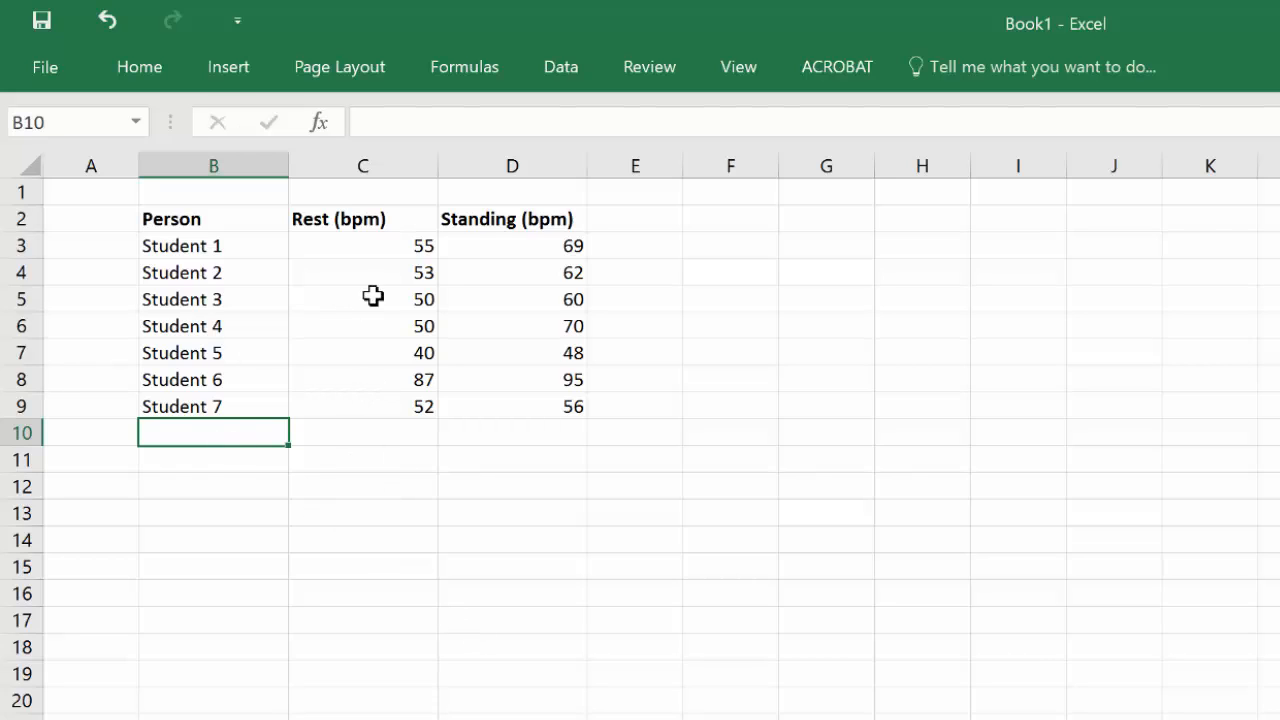
Step: Copy the Rest (bpm) and Standing (bpm) headers from C2:D2 and paste them into C11:D11
{"action": "left_click_drag", "start_coordinate": [360, 213], "coordinate": [502, 222]}
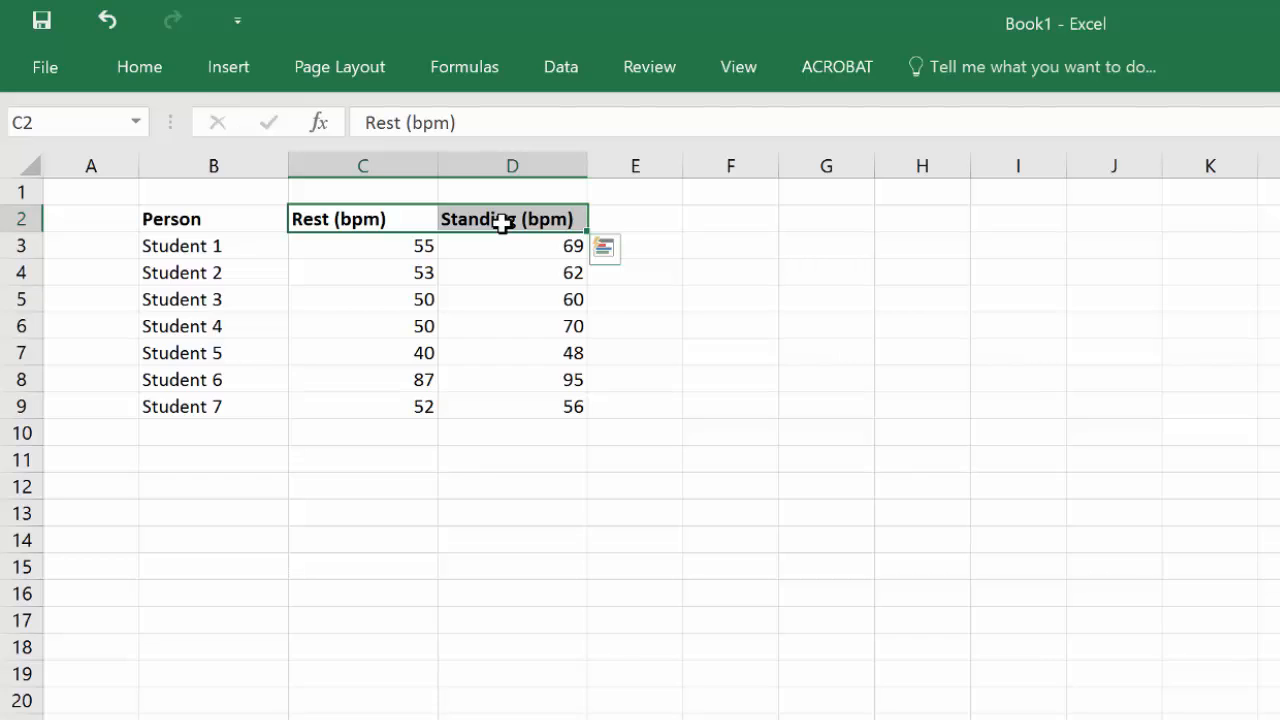
{"action": "key", "text": "ctrl+c"}
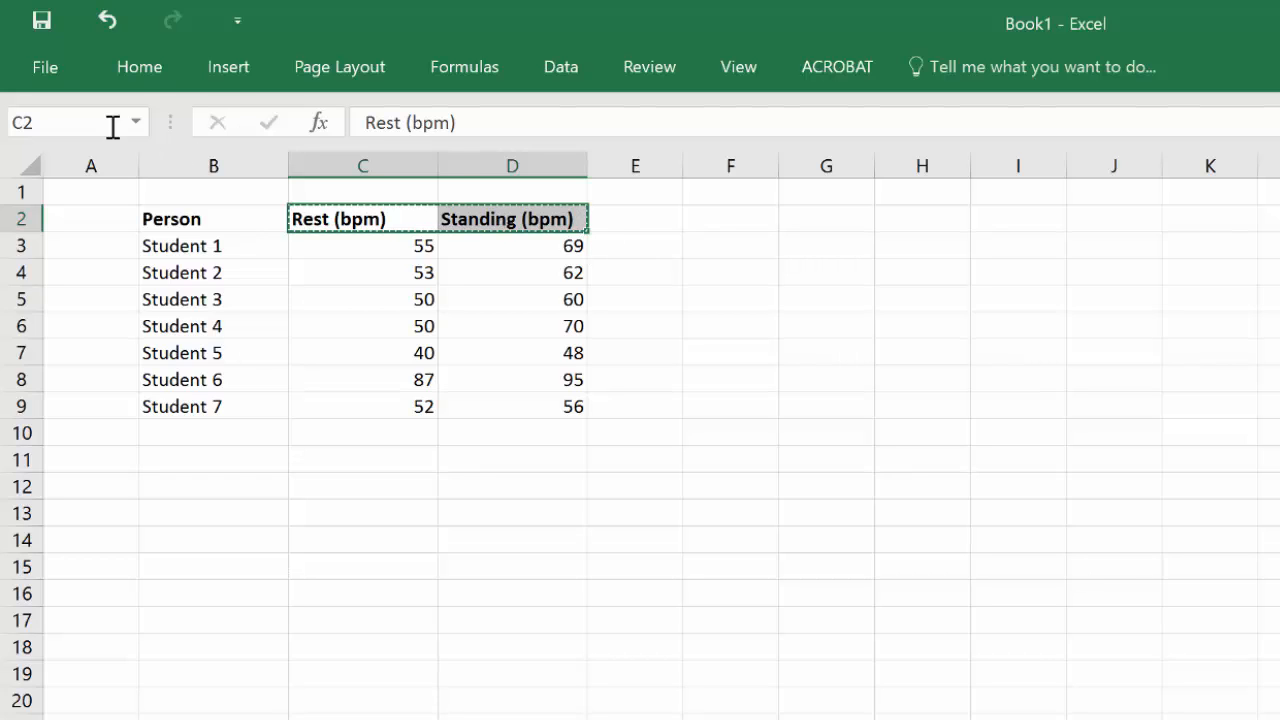
{"action": "left_click", "coordinate": [145, 61]}
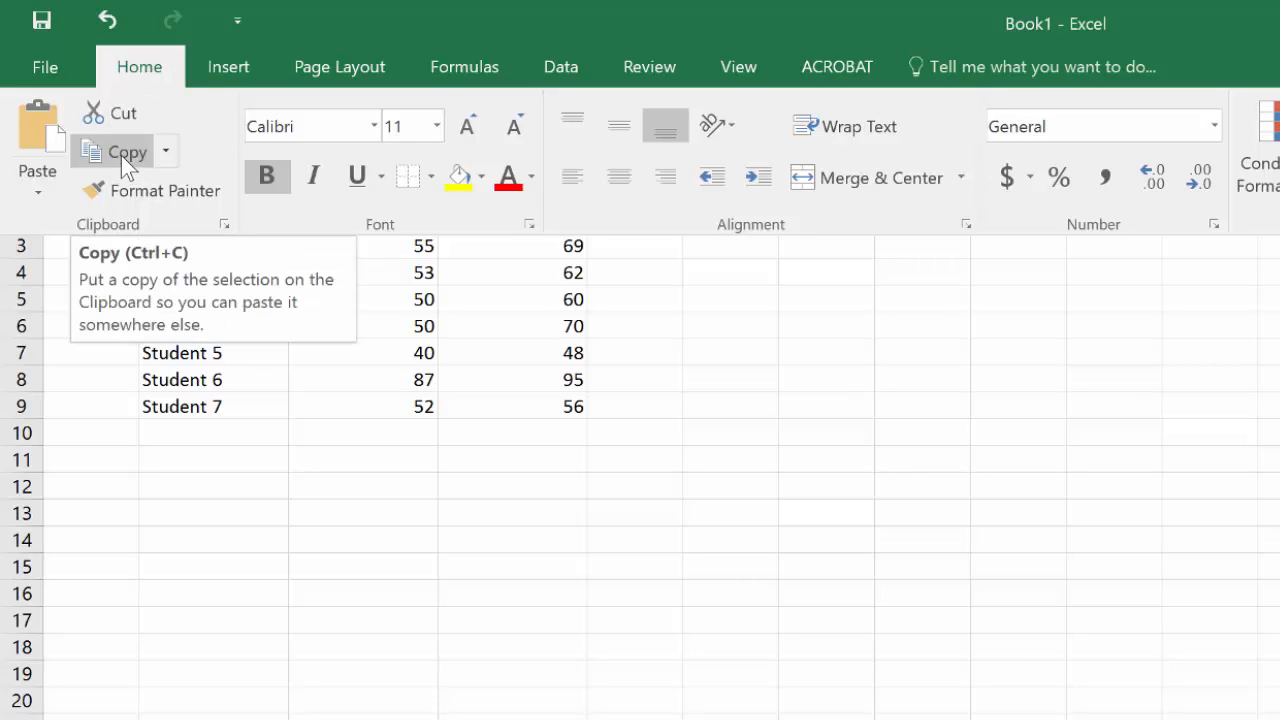
{"action": "left_click", "coordinate": [367, 515]}
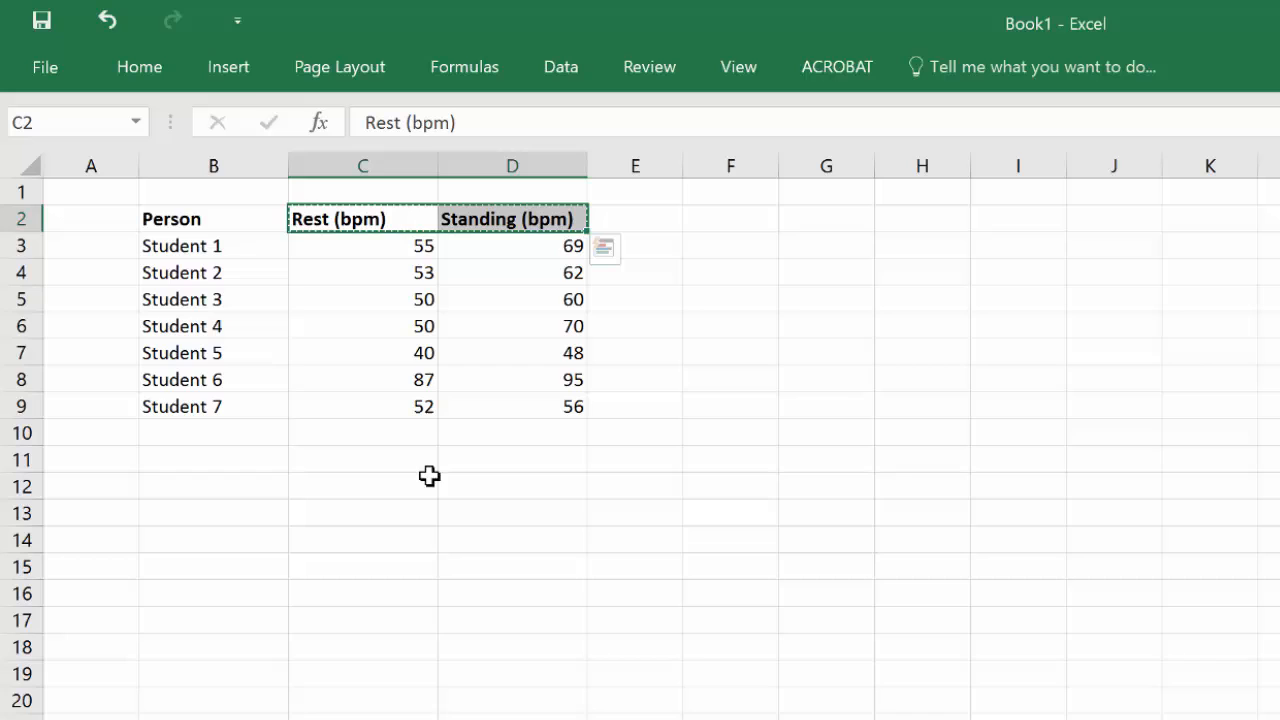
{"action": "left_click", "coordinate": [364, 463]}
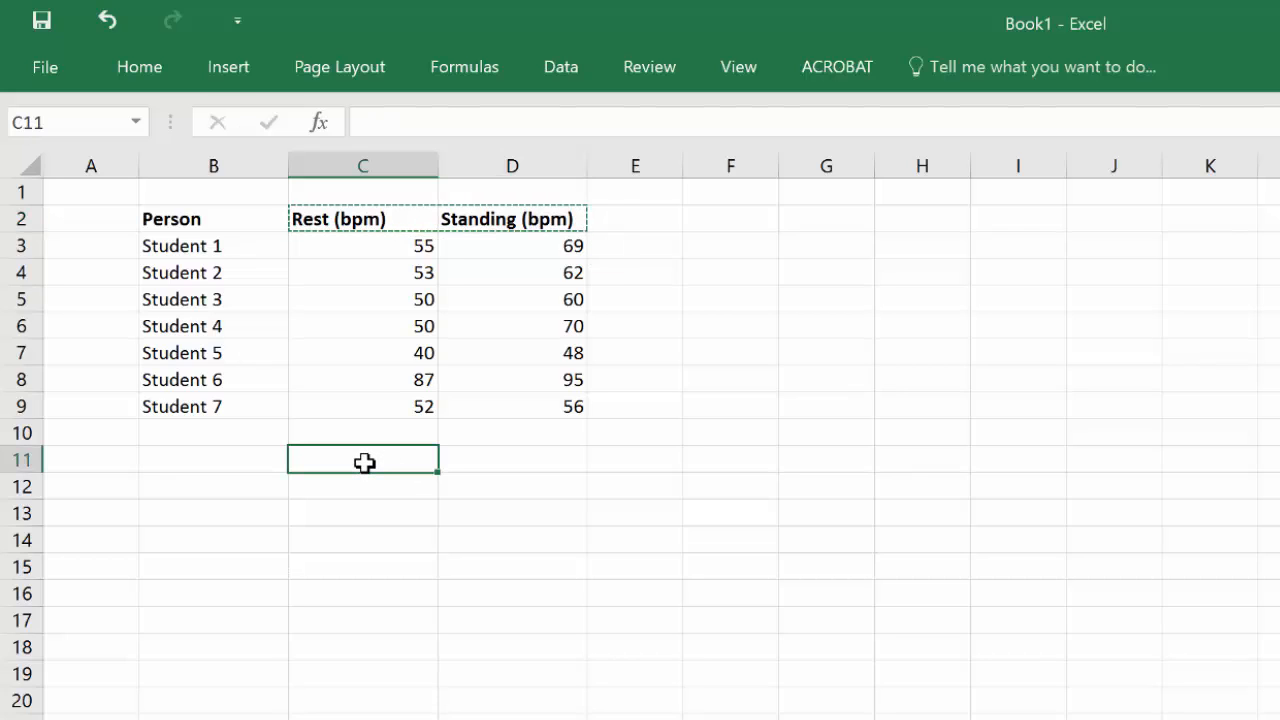
{"action": "key", "text": "ctrl+v"}
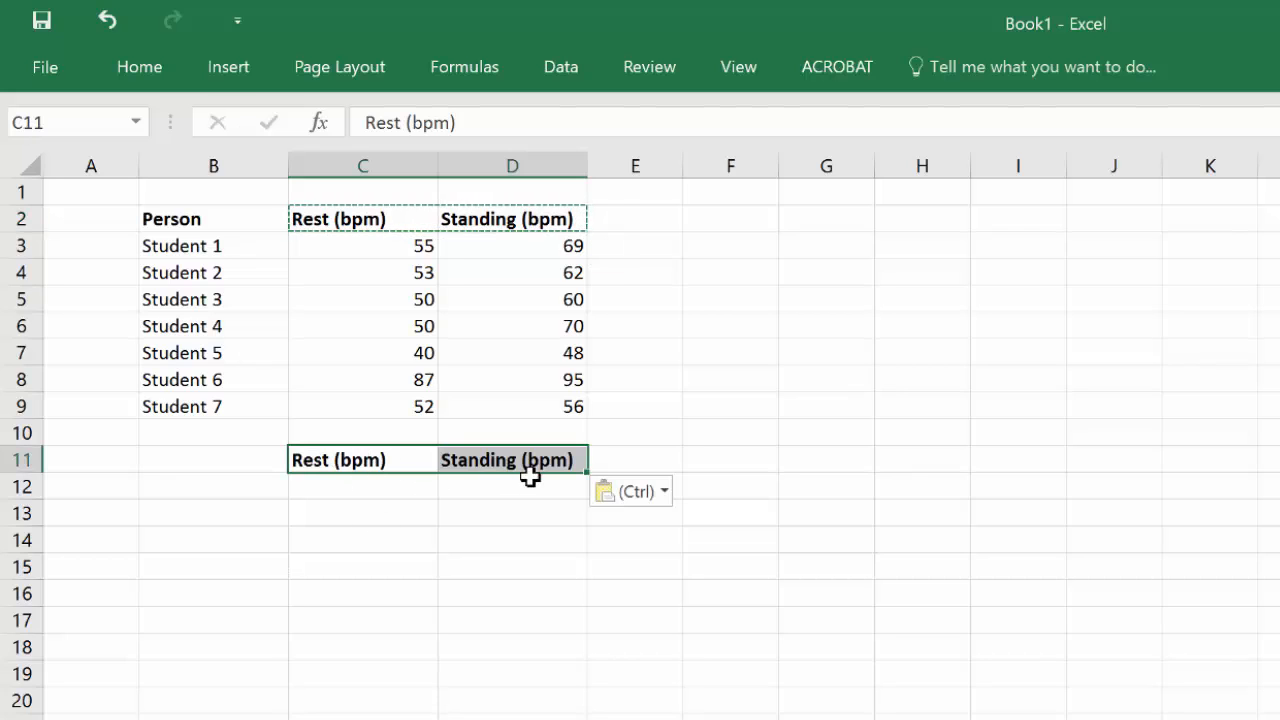
Step: Enter the label Average in B12
{"action": "left_click", "coordinate": [220, 485]}
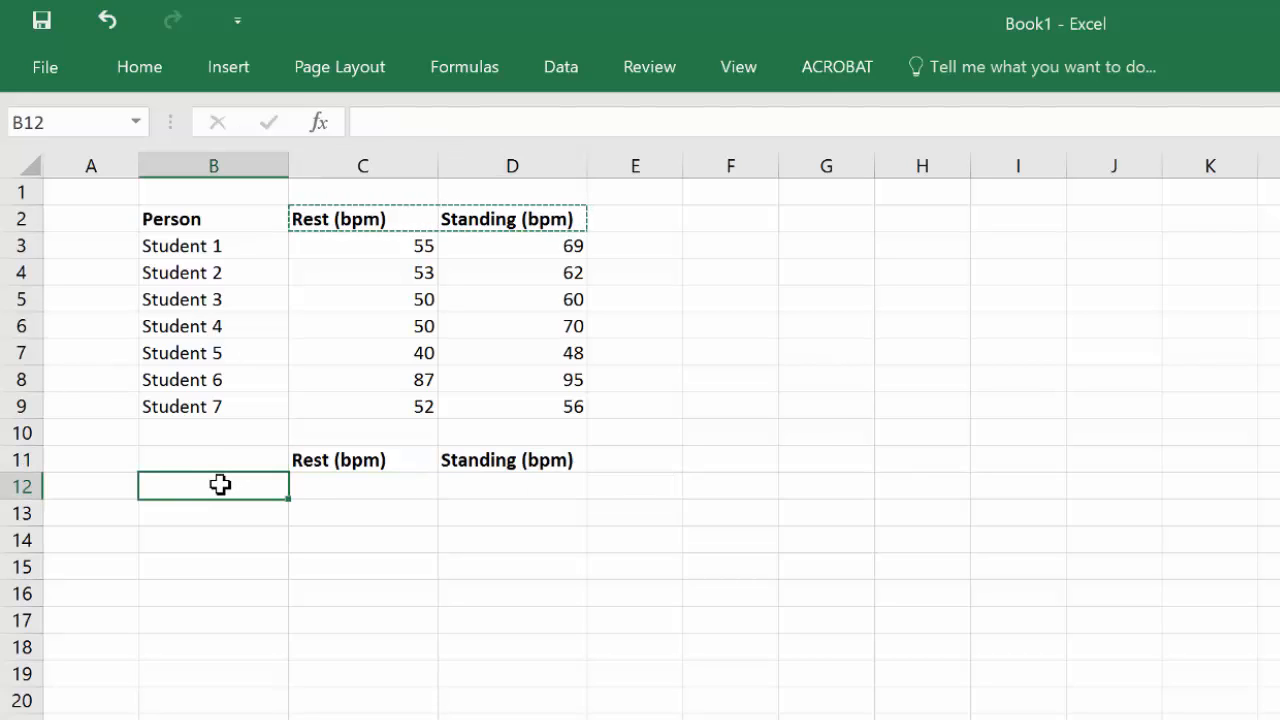
{"action": "type", "text": "Average"}
{"action": "key", "text": "Tab"}
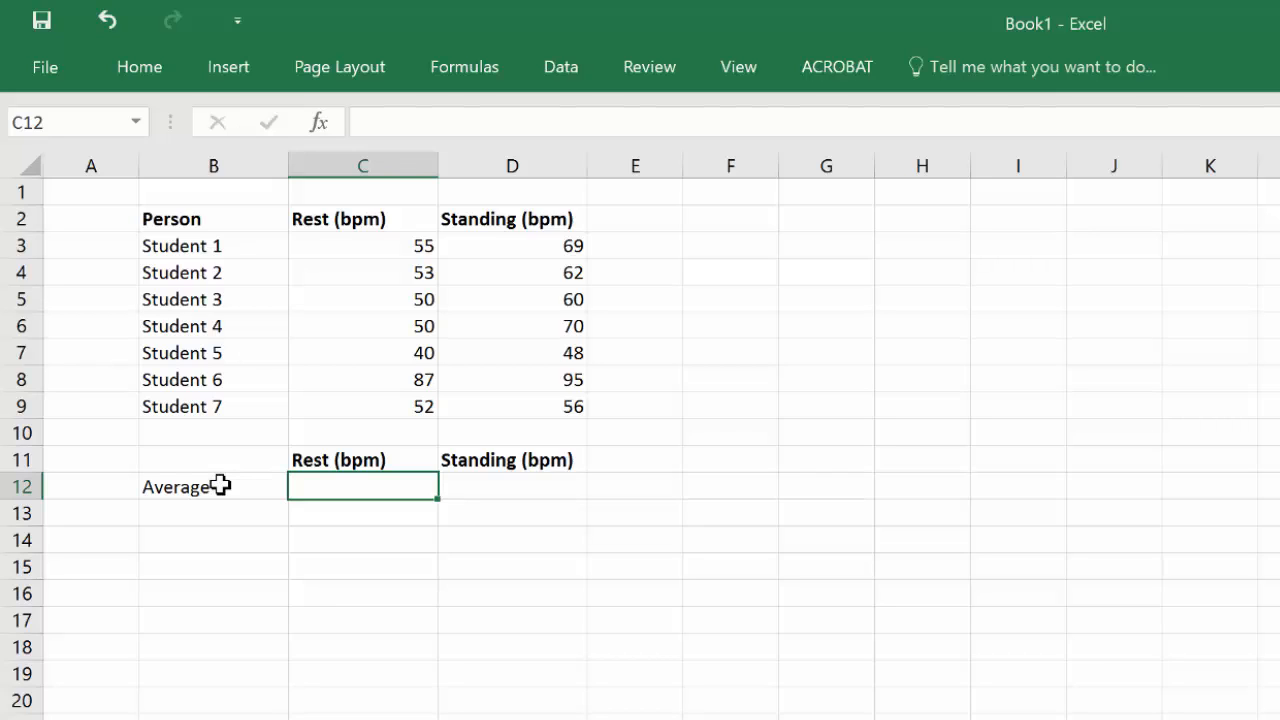
{"action": "left_click", "coordinate": [220, 486]}
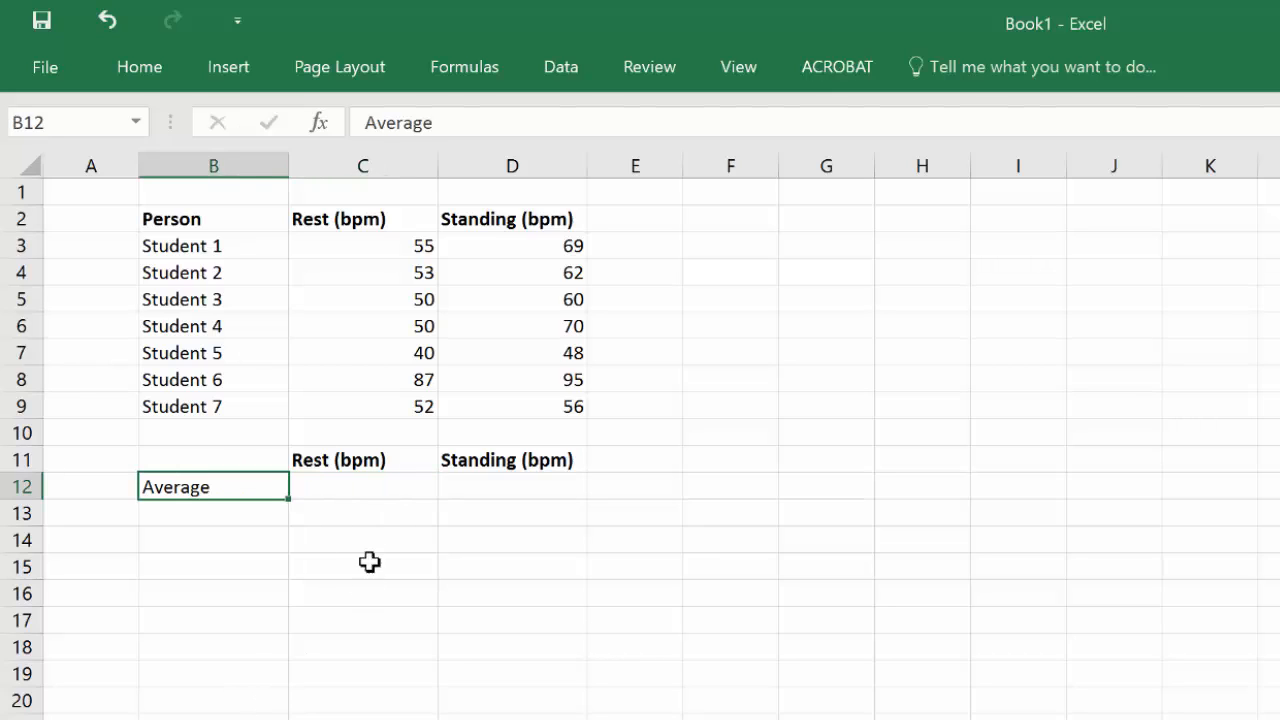
Step: Enter the formula =AVERAGE(C3:C9) in C12 to average the resting rates
{"action": "left_click", "coordinate": [352, 489]}
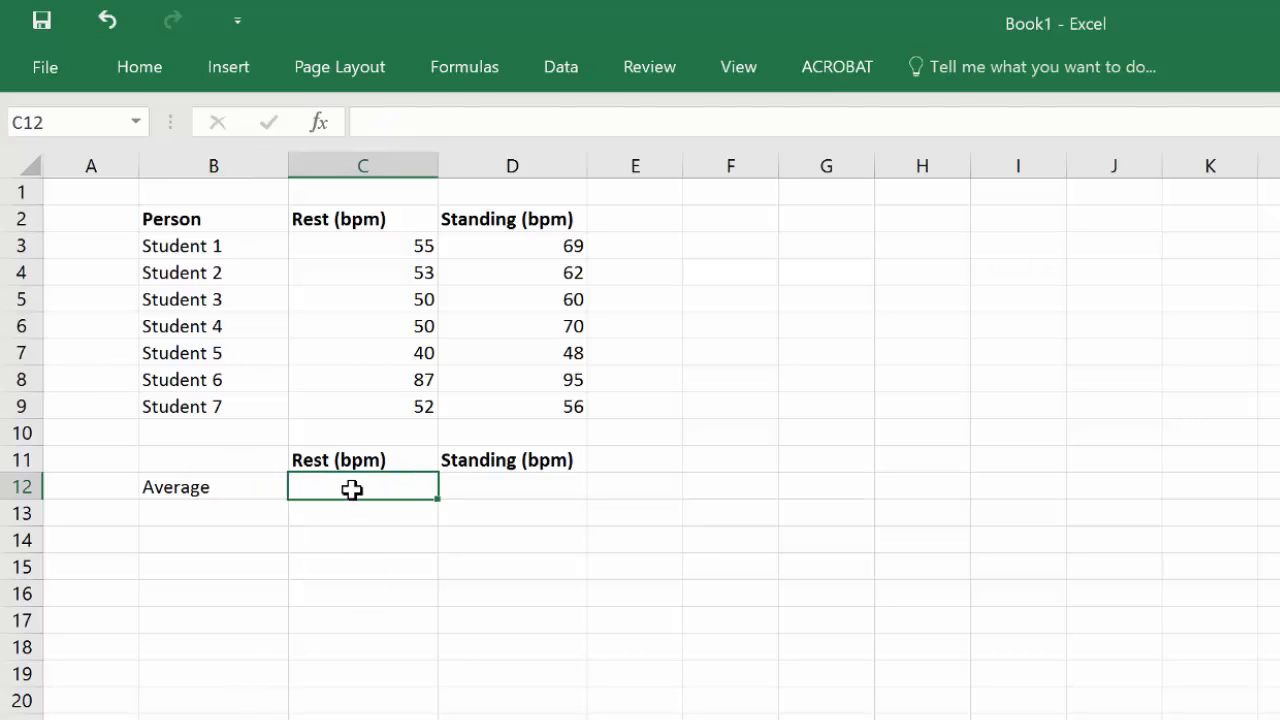
{"action": "type", "text": "=aver"}
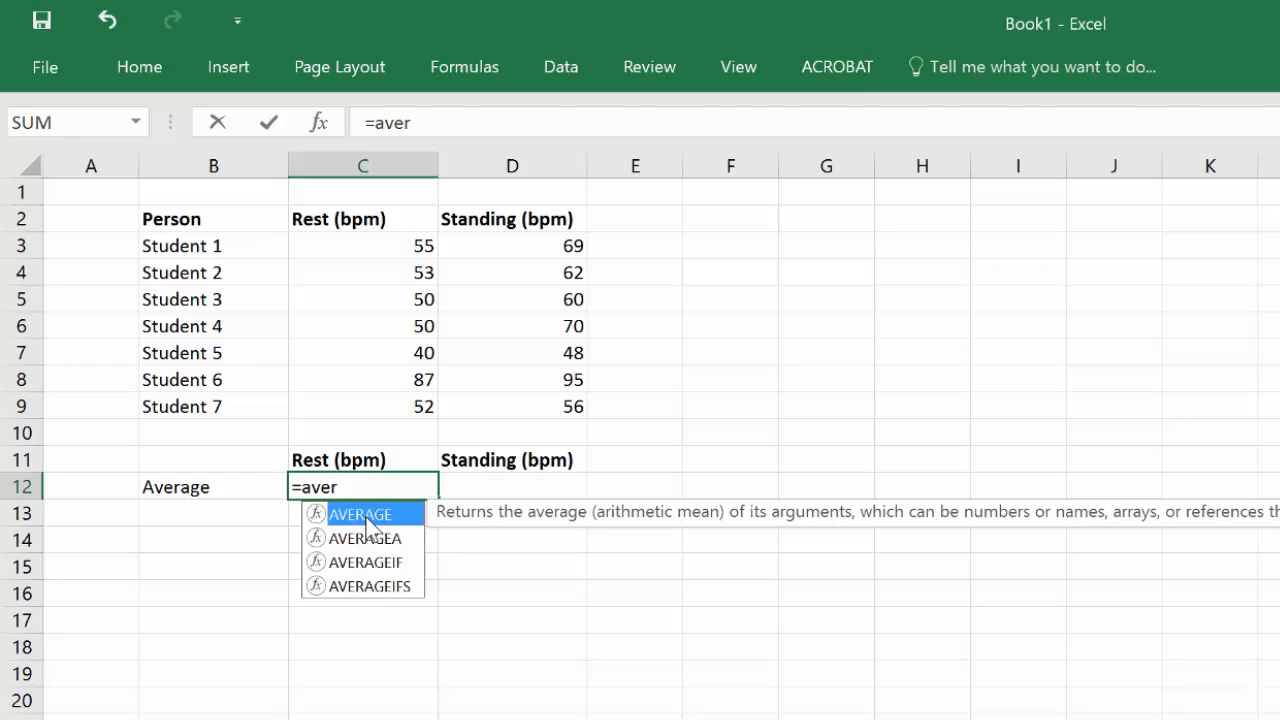
{"action": "double_click", "coordinate": [362, 514]}
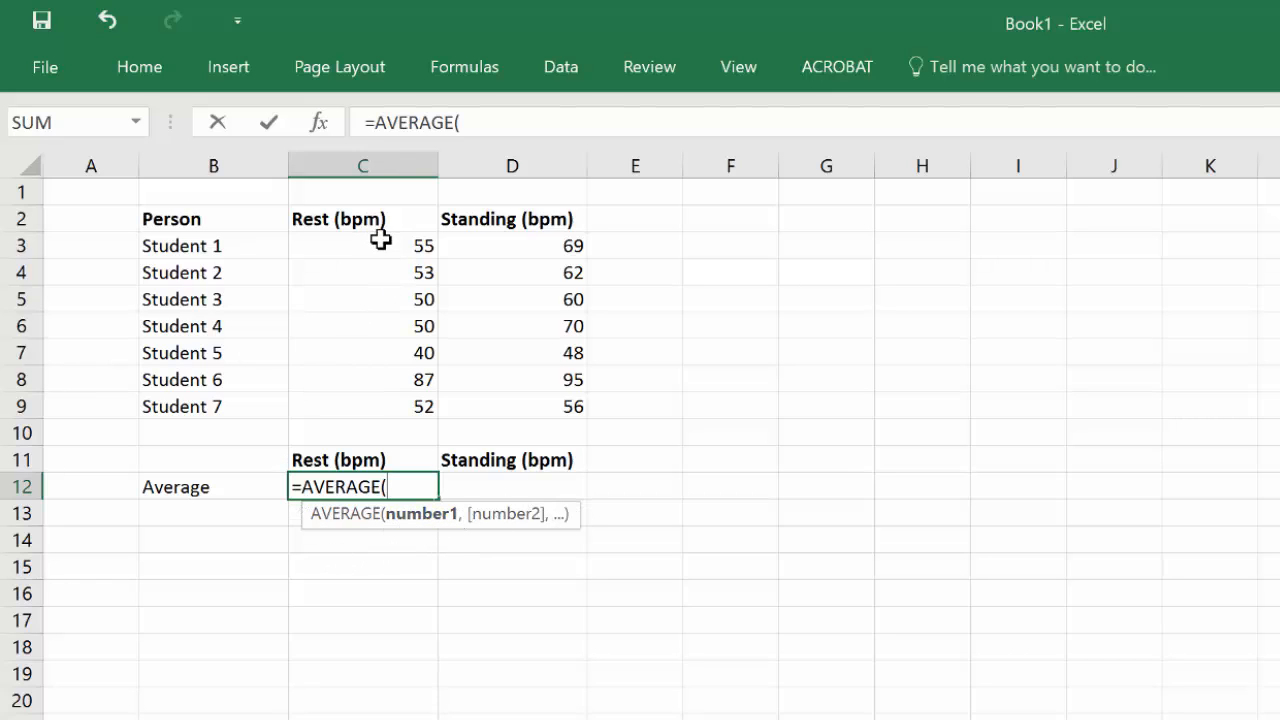
{"action": "left_click_drag", "start_coordinate": [385, 244], "coordinate": [367, 405]}
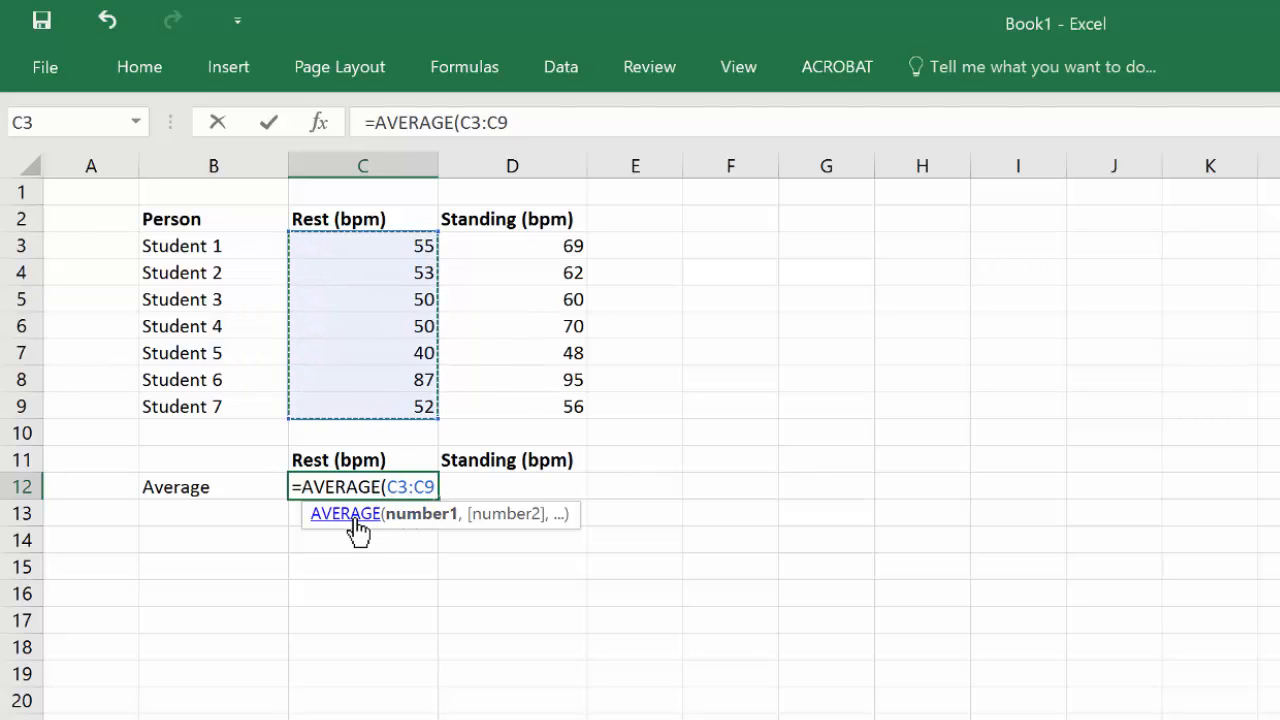
{"action": "type", "text": ")"}
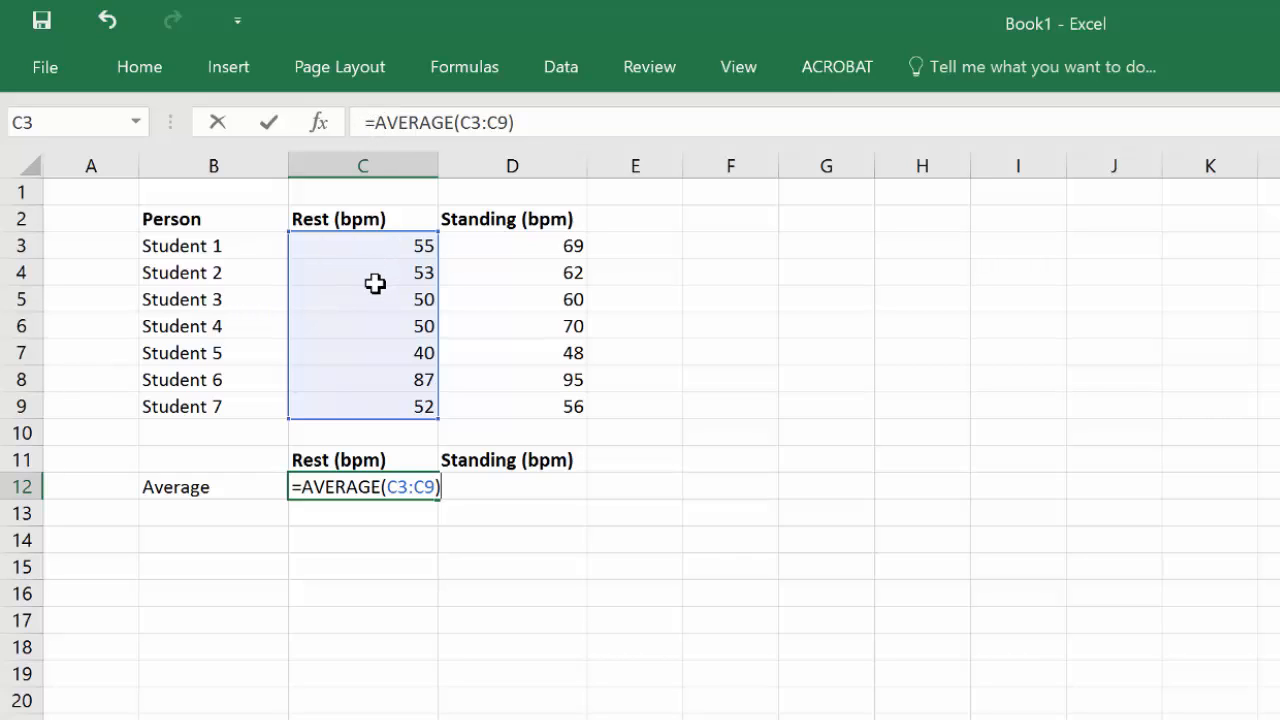
{"action": "key", "text": "Return"}
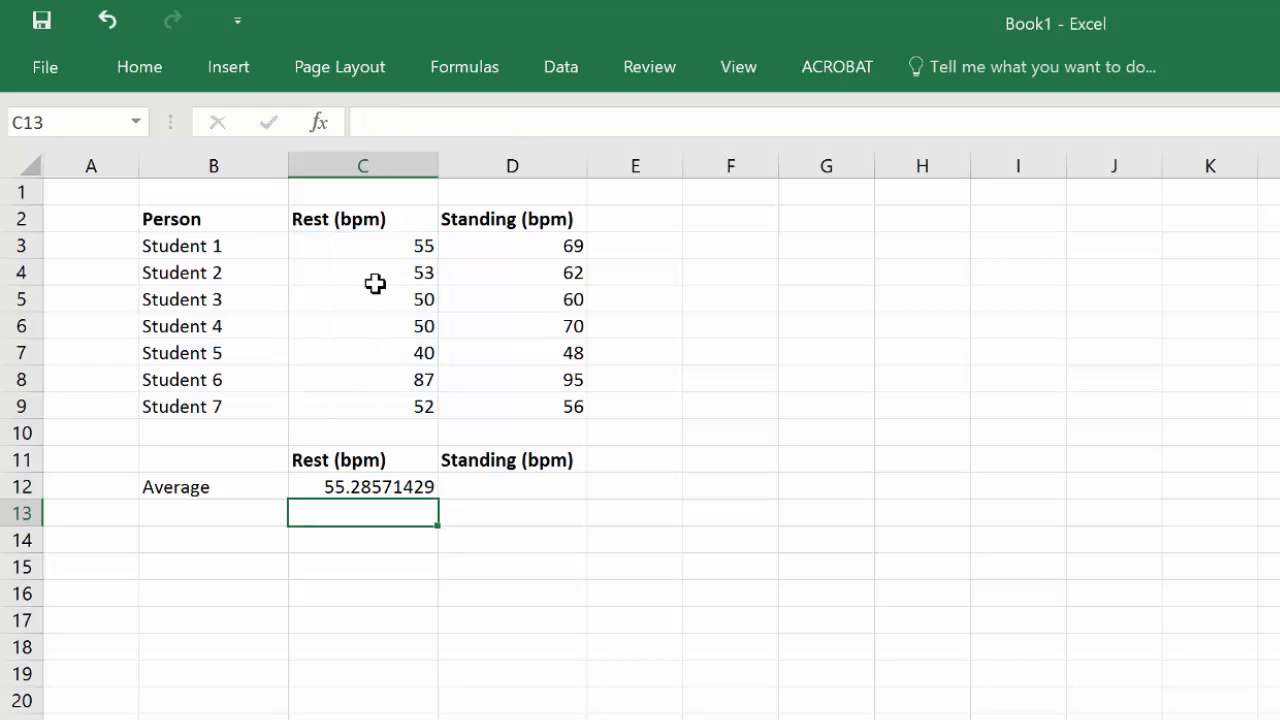
Step: Enter the formula =AVERAGE(D3:D9) in D12 to average the standing rates
{"action": "left_click", "coordinate": [522, 482]}
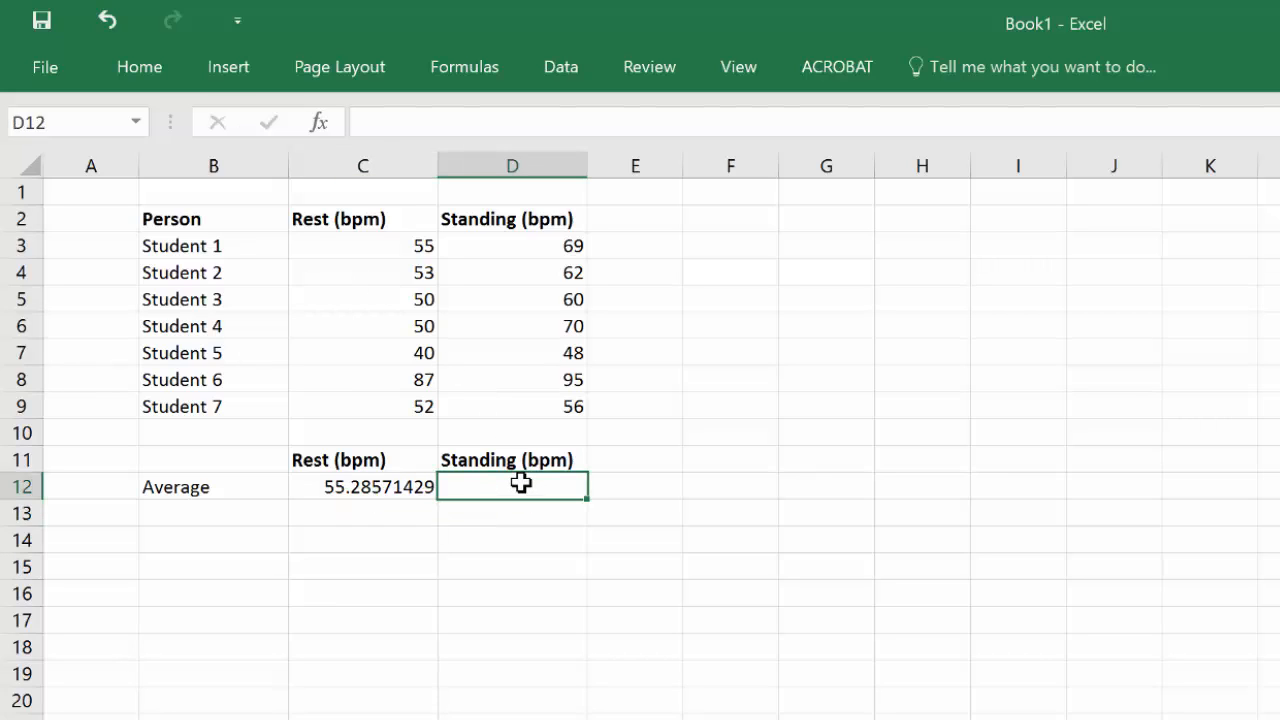
{"action": "type", "text": "=average("}
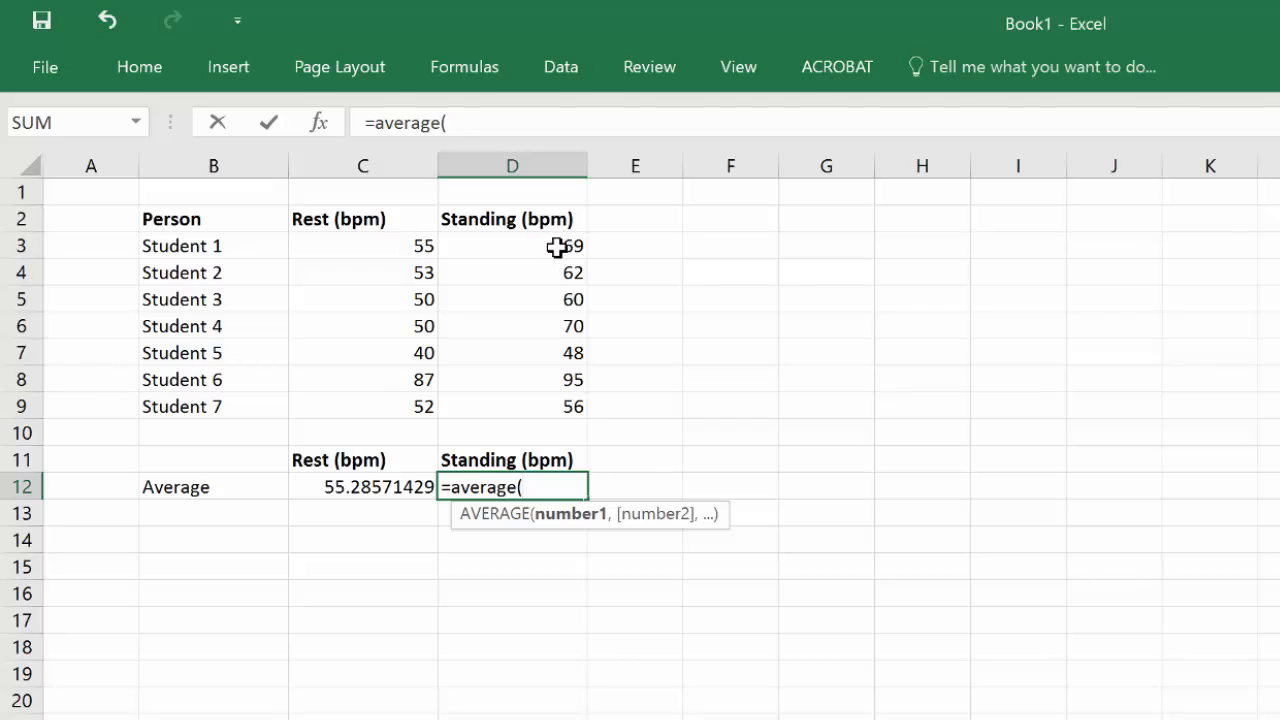
{"action": "left_click_drag", "start_coordinate": [556, 246], "coordinate": [531, 409]}
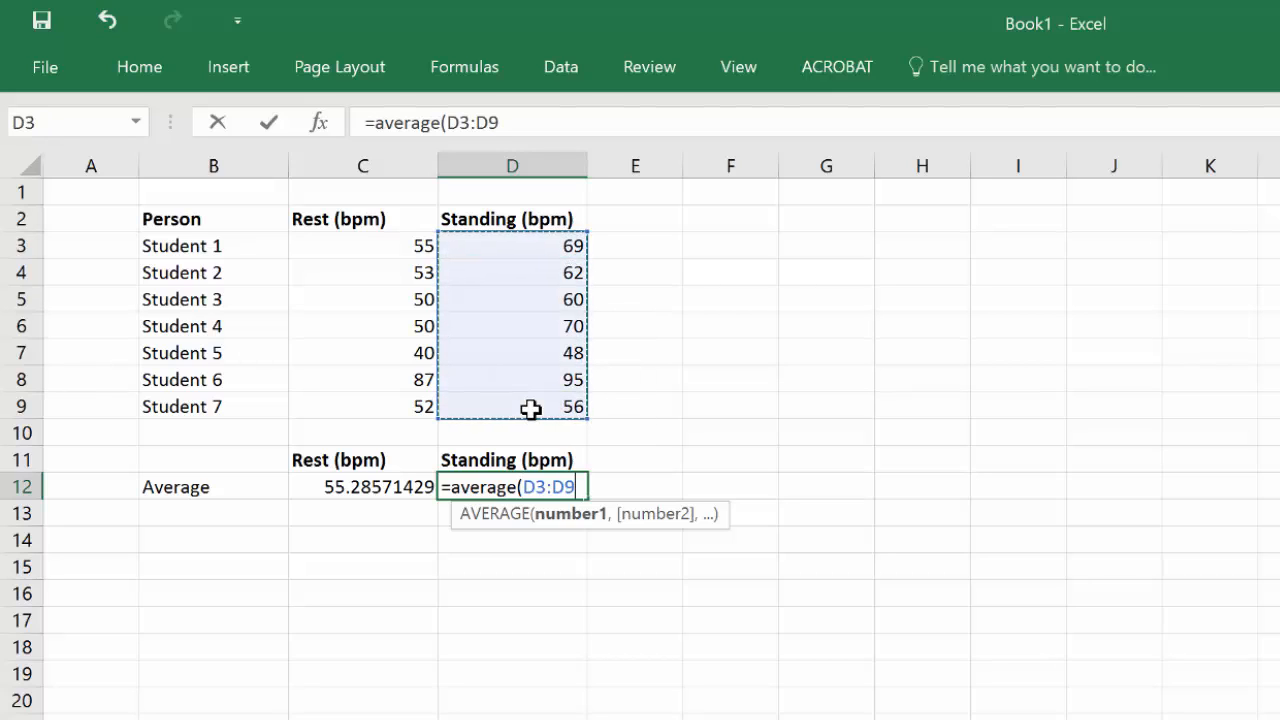
{"action": "type", "text": ")"}
{"action": "key", "text": "Return"}
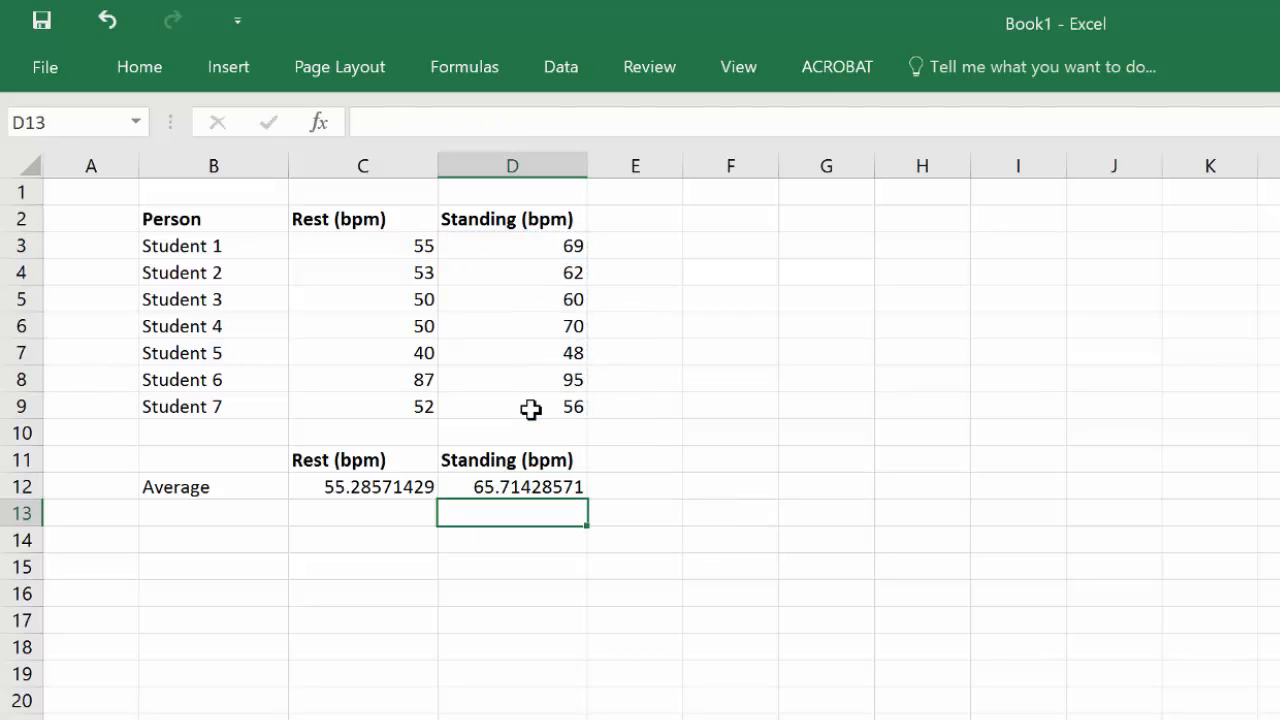
Step: Reduce the averages in C12:D12 to one decimal place
{"action": "left_click", "coordinate": [528, 485]}
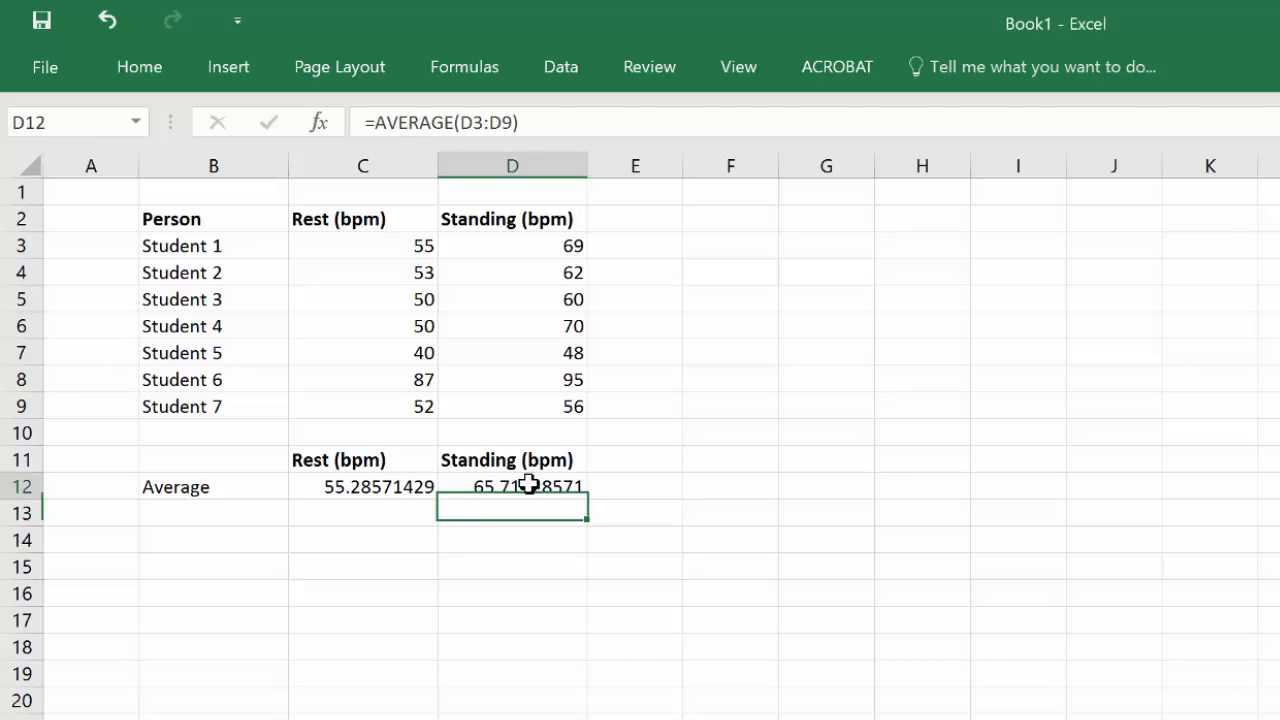
{"action": "left_click_drag", "start_coordinate": [508, 486], "coordinate": [394, 486]}
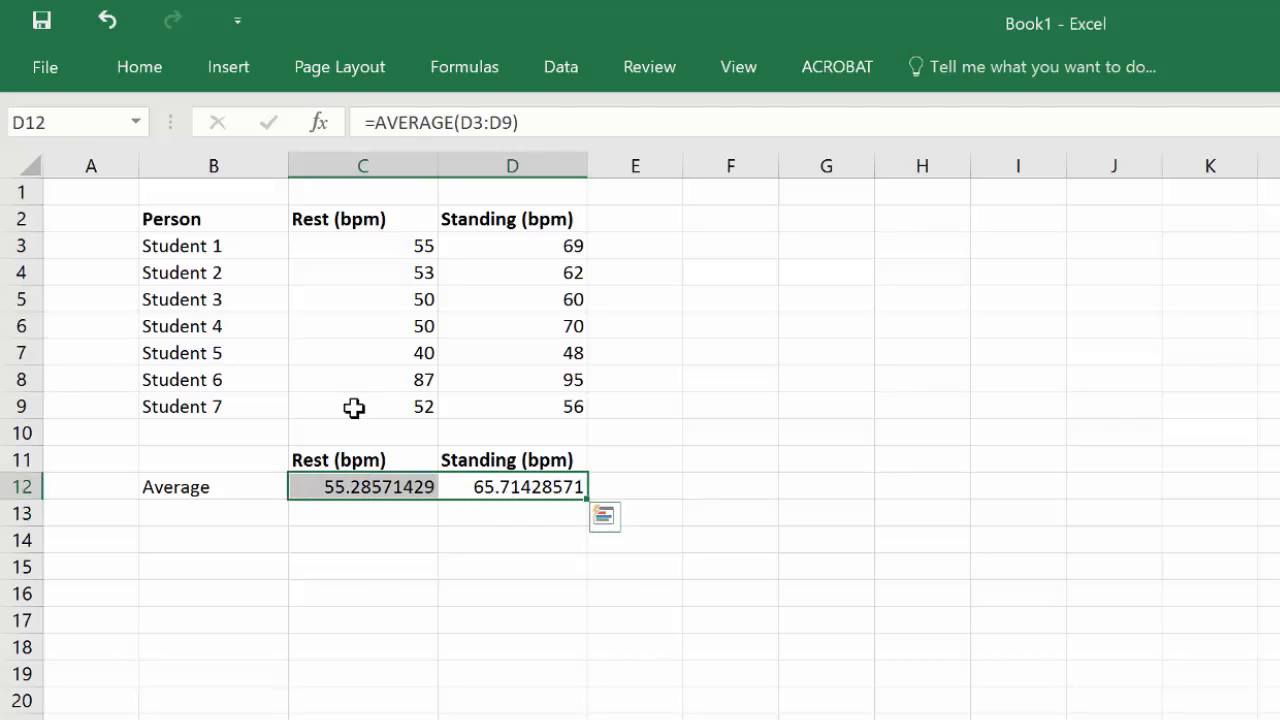
{"action": "left_click", "coordinate": [141, 84]}
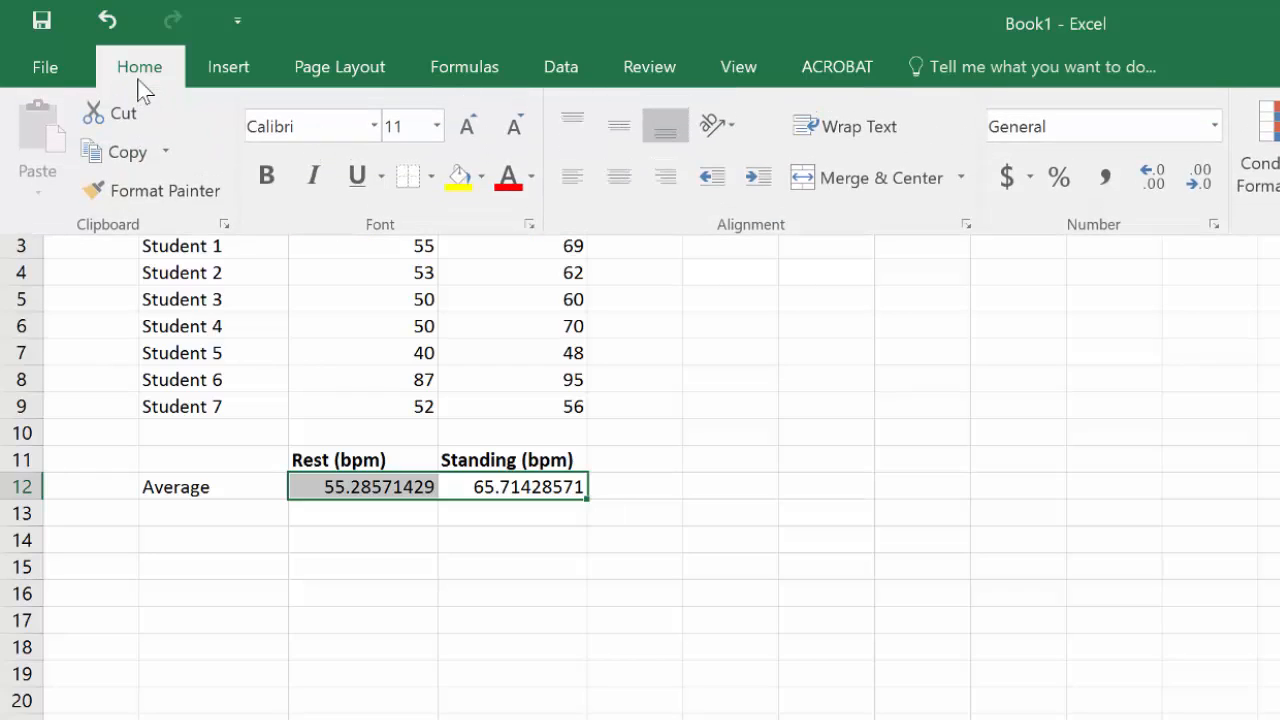
{"action": "left_click", "coordinate": [1200, 180]}
{"action": "left_click", "coordinate": [1200, 180]}
{"action": "left_click", "coordinate": [1200, 180]}
{"action": "left_click", "coordinate": [1200, 180]}
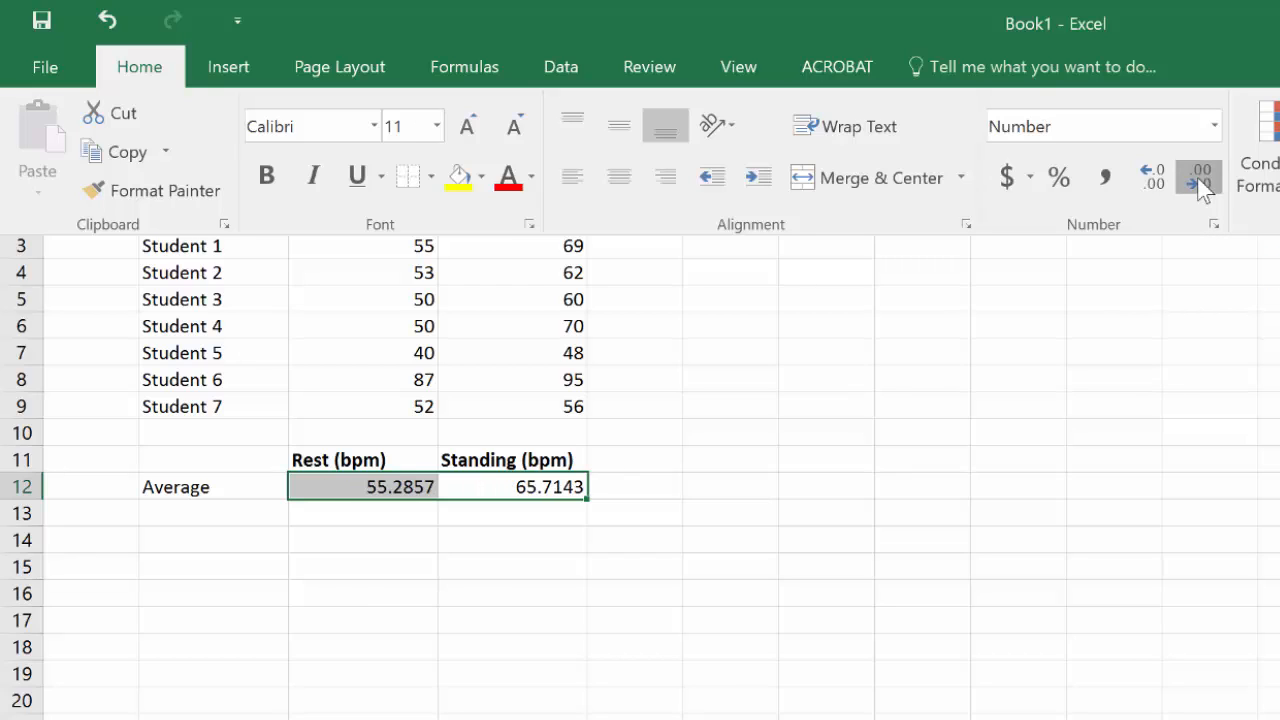
{"action": "left_click", "coordinate": [1201, 187]}
{"action": "left_click", "coordinate": [1201, 187]}
{"action": "left_click", "coordinate": [1201, 187]}
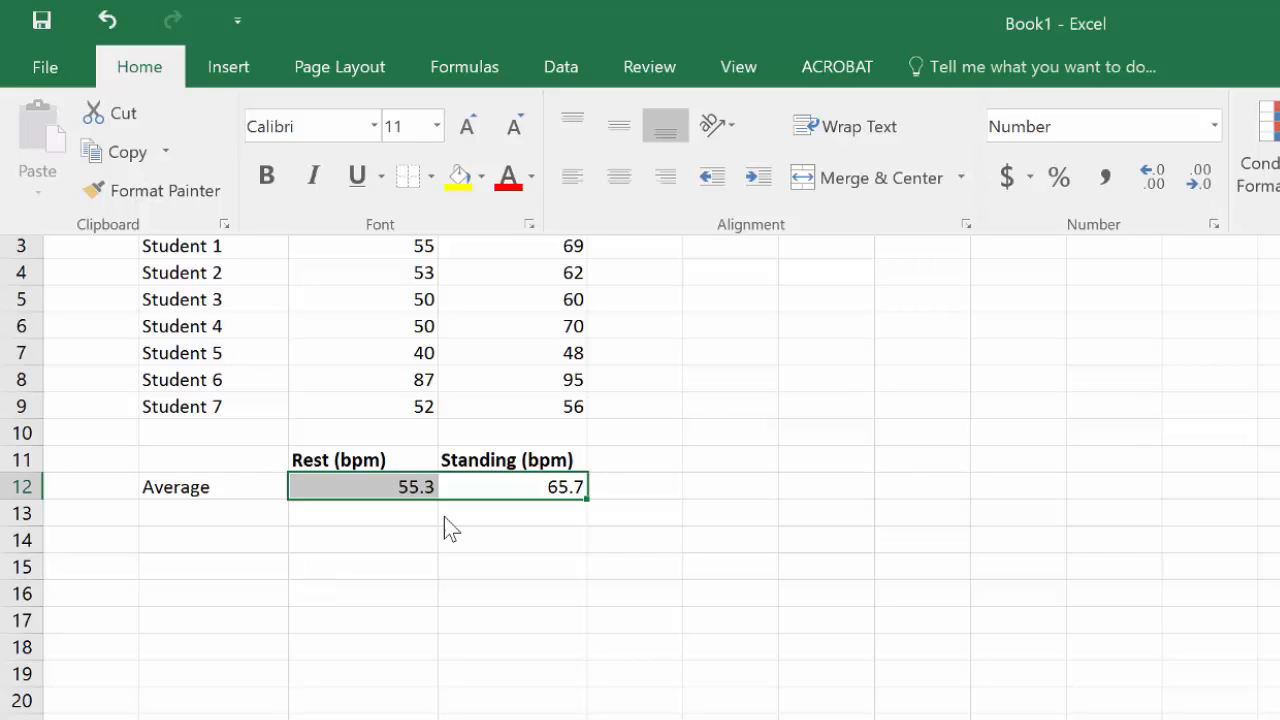
Step: Enter the labels Maximum and Minimum in B13 and B14
{"action": "left_click", "coordinate": [383, 517]}
{"action": "left_click", "coordinate": [381, 508]}
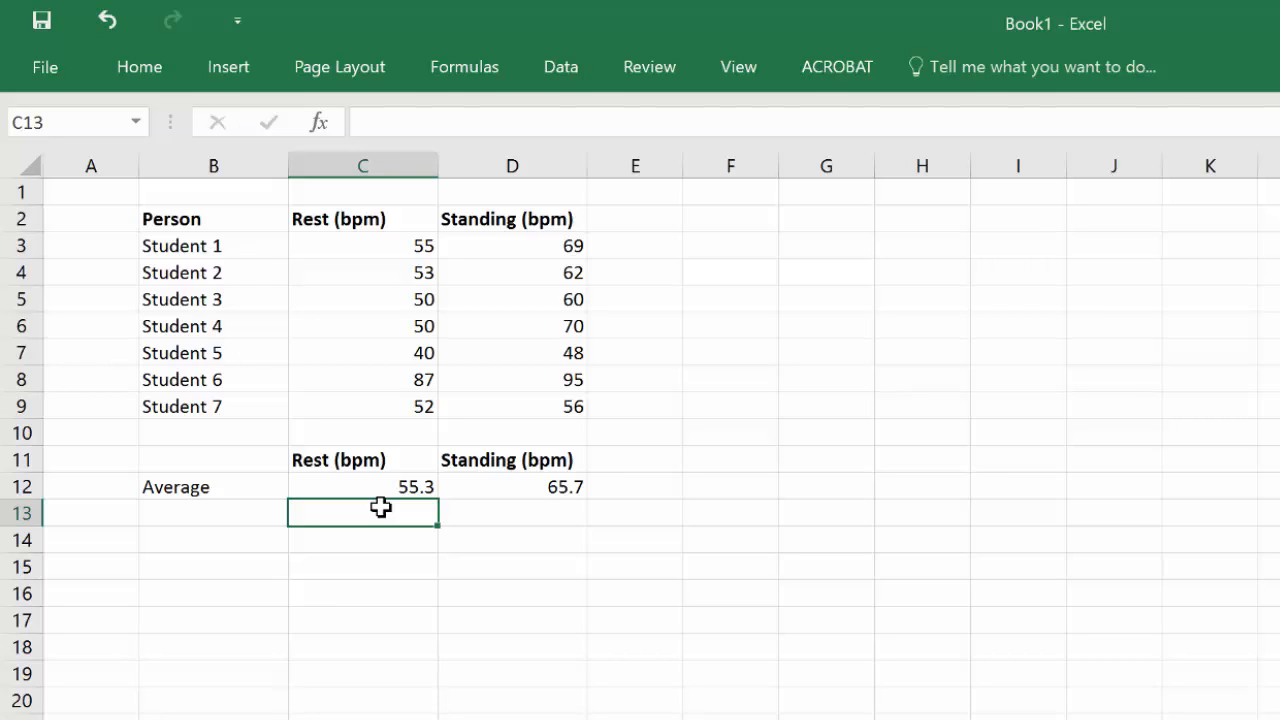
{"action": "key", "text": "Left"}
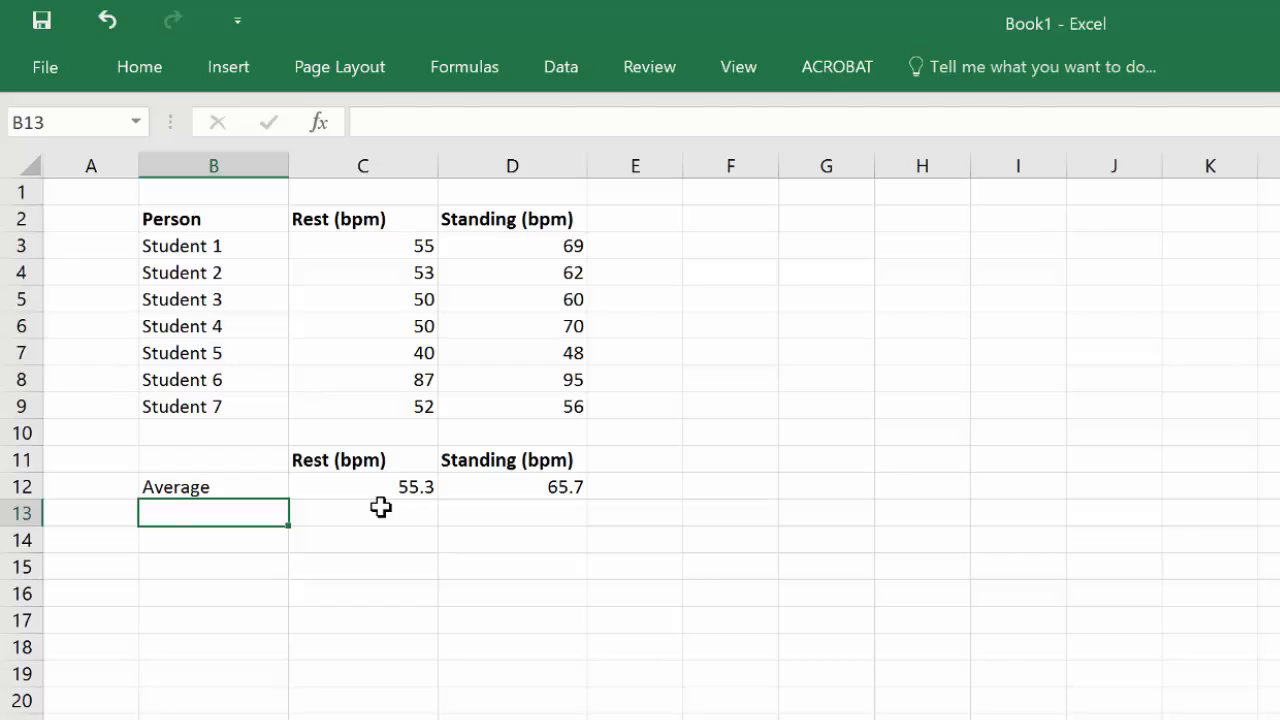
{"action": "type", "text": "Maximum"}
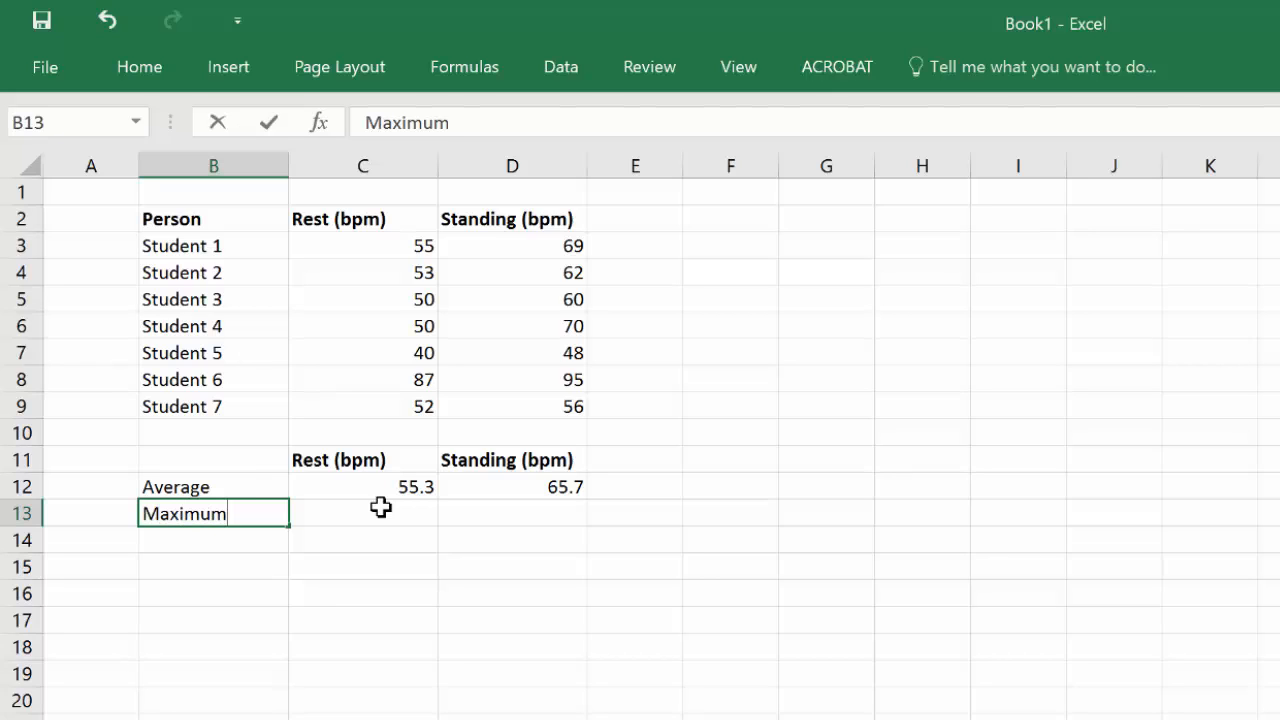
{"action": "key", "text": "Return"}
{"action": "type", "text": "Min"}
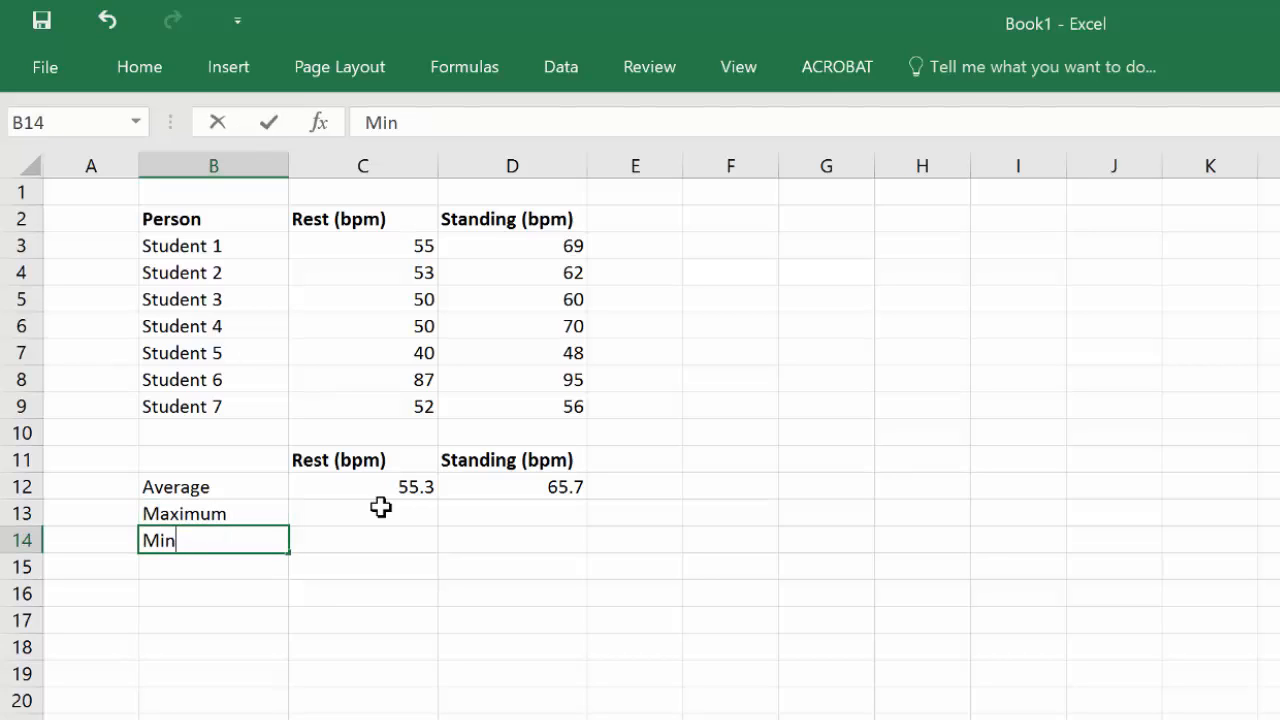
{"action": "type", "text": "imum"}
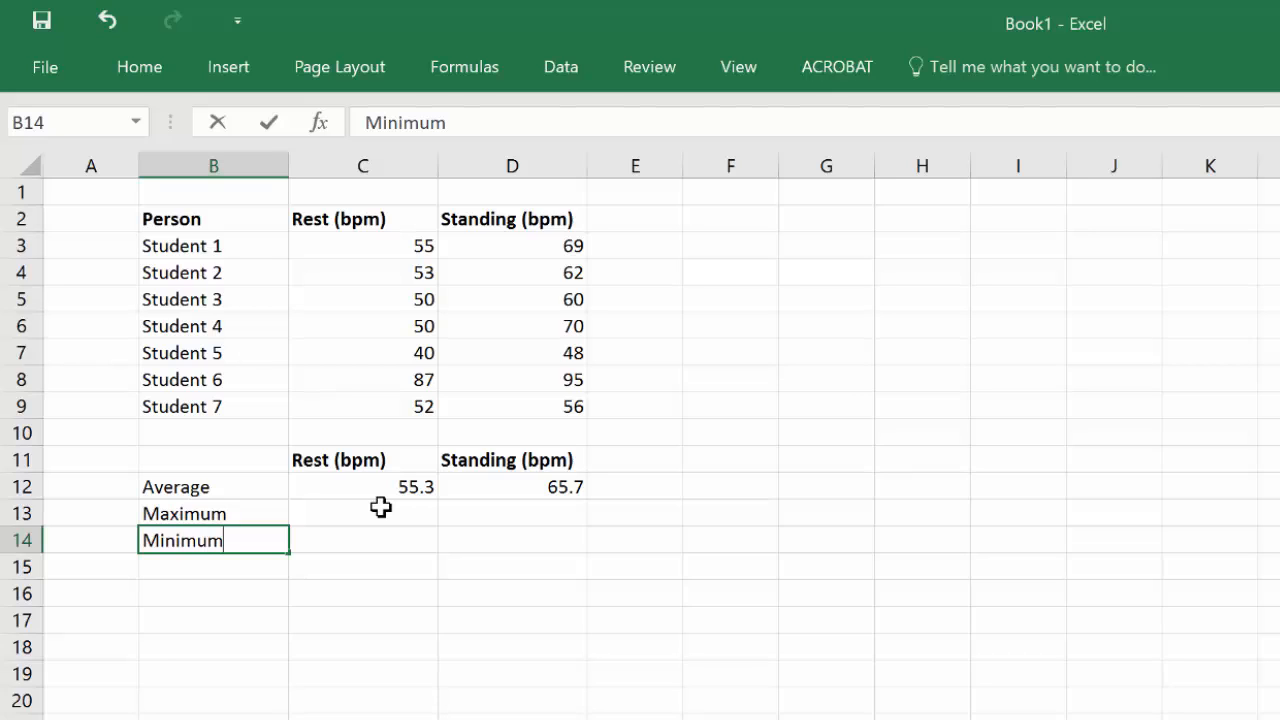
{"action": "key", "text": "Tab"}
Step: Enter the formula =MAX(C3:C9) in C13 to find the highest resting rate
{"action": "left_click", "coordinate": [381, 510]}
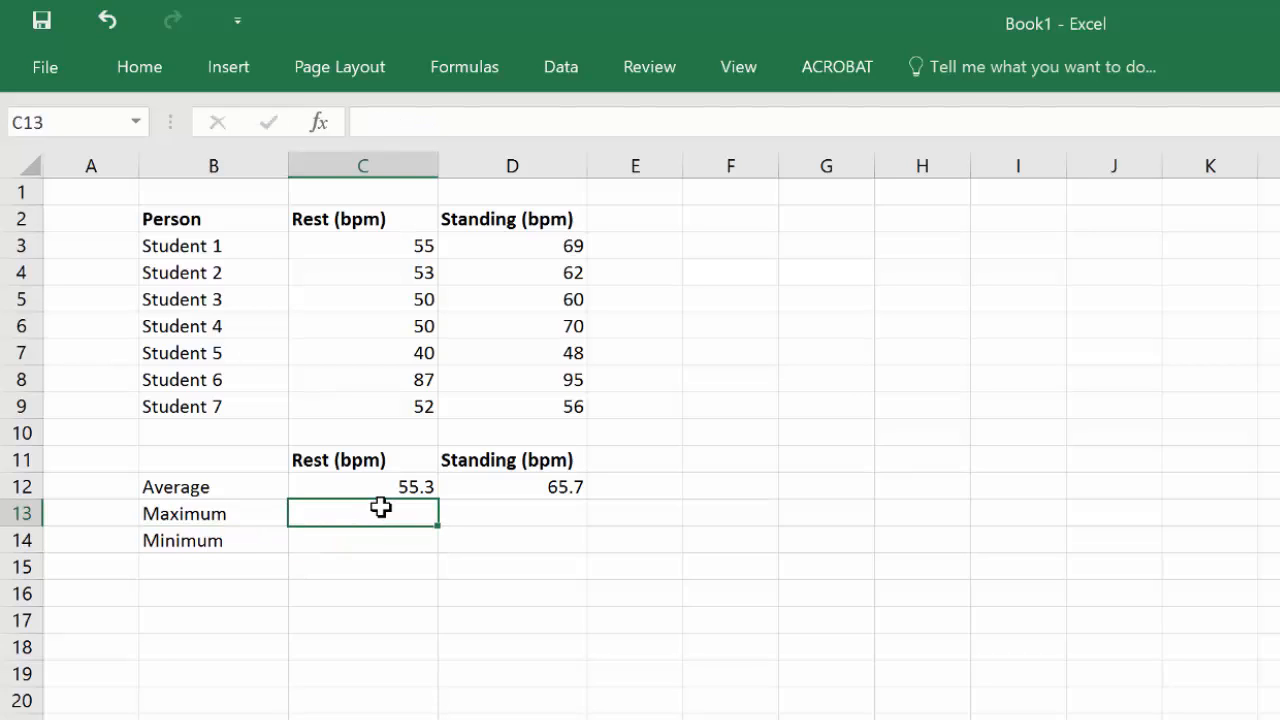
{"action": "type", "text": "="}
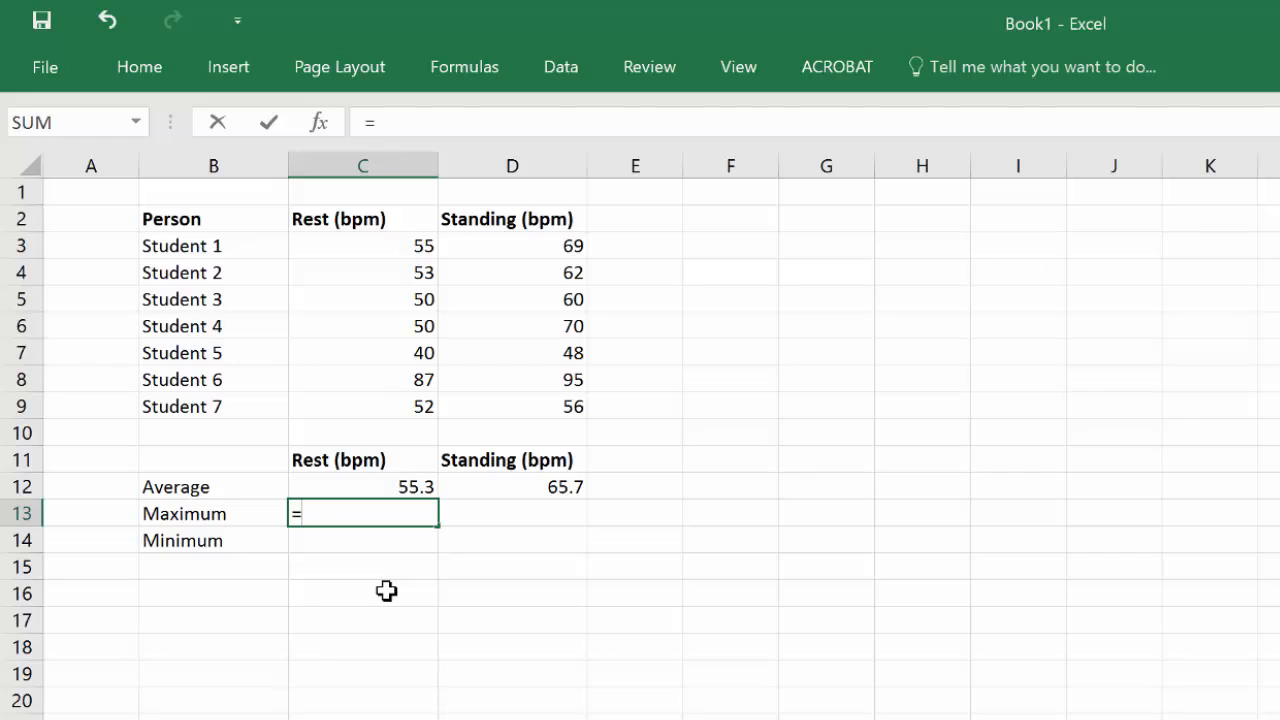
{"action": "type", "text": "max"}
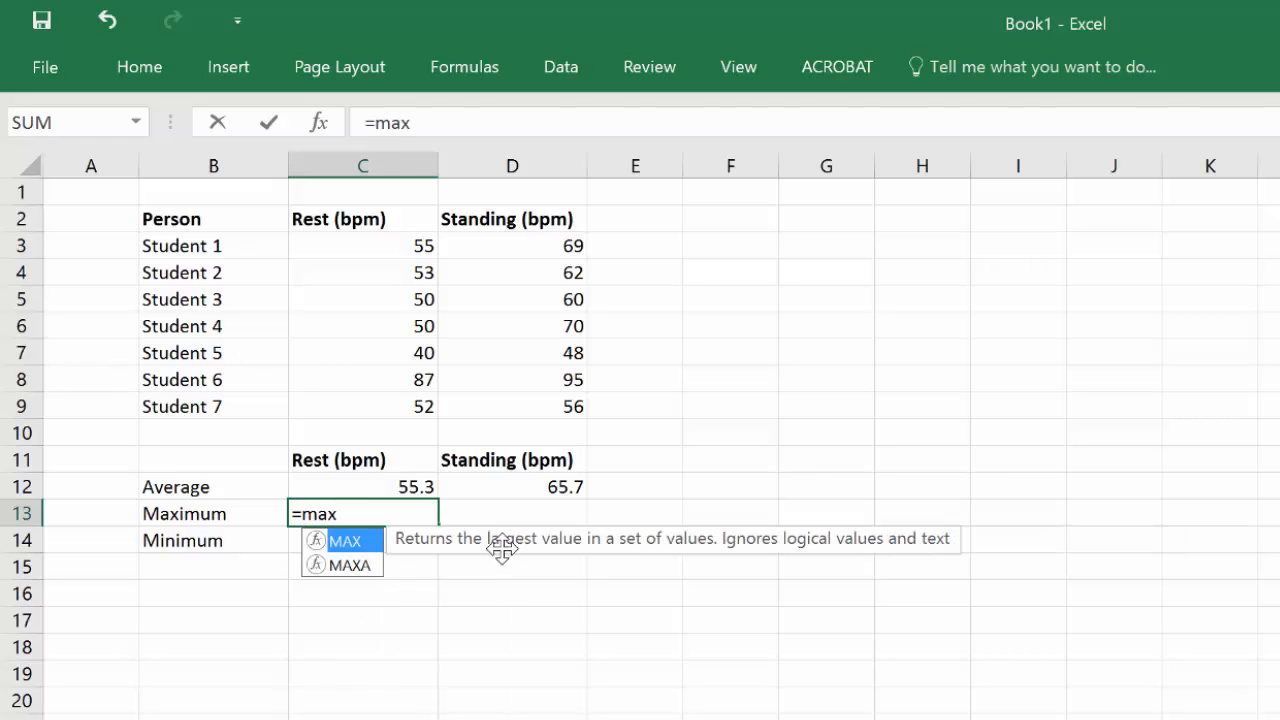
{"action": "type", "text": "("}
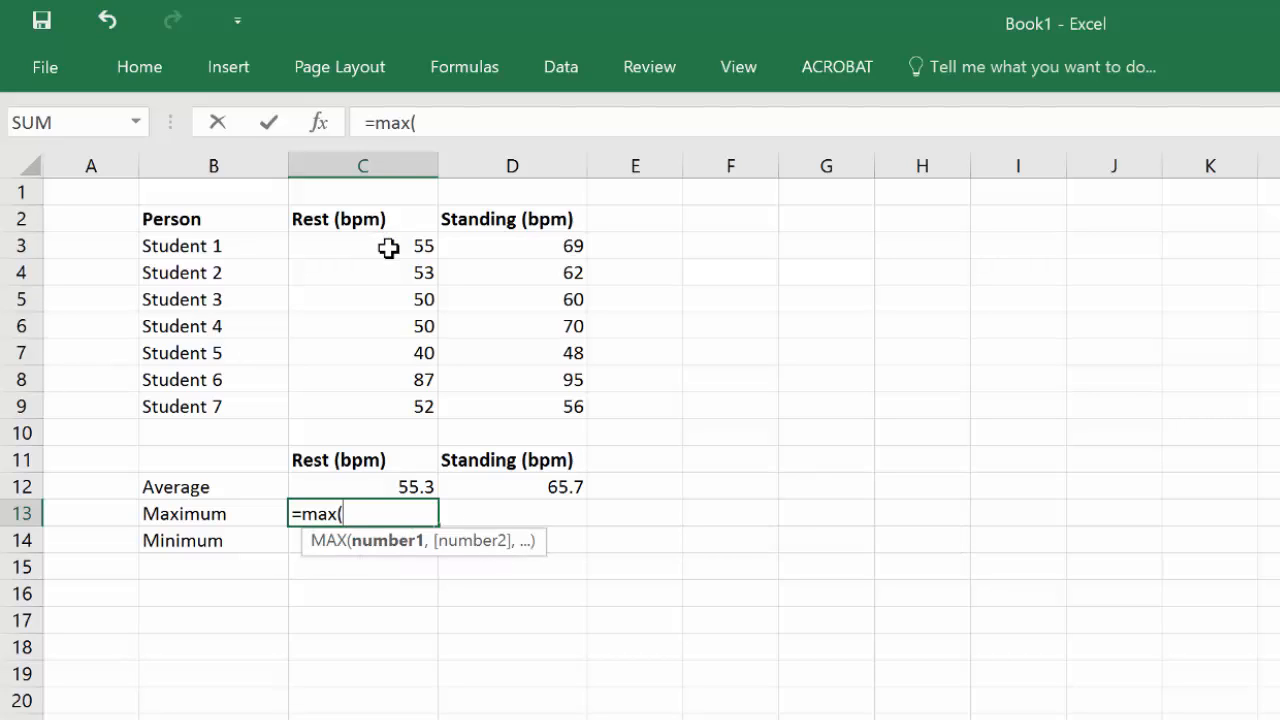
{"action": "left_click_drag", "start_coordinate": [389, 249], "coordinate": [366, 406]}
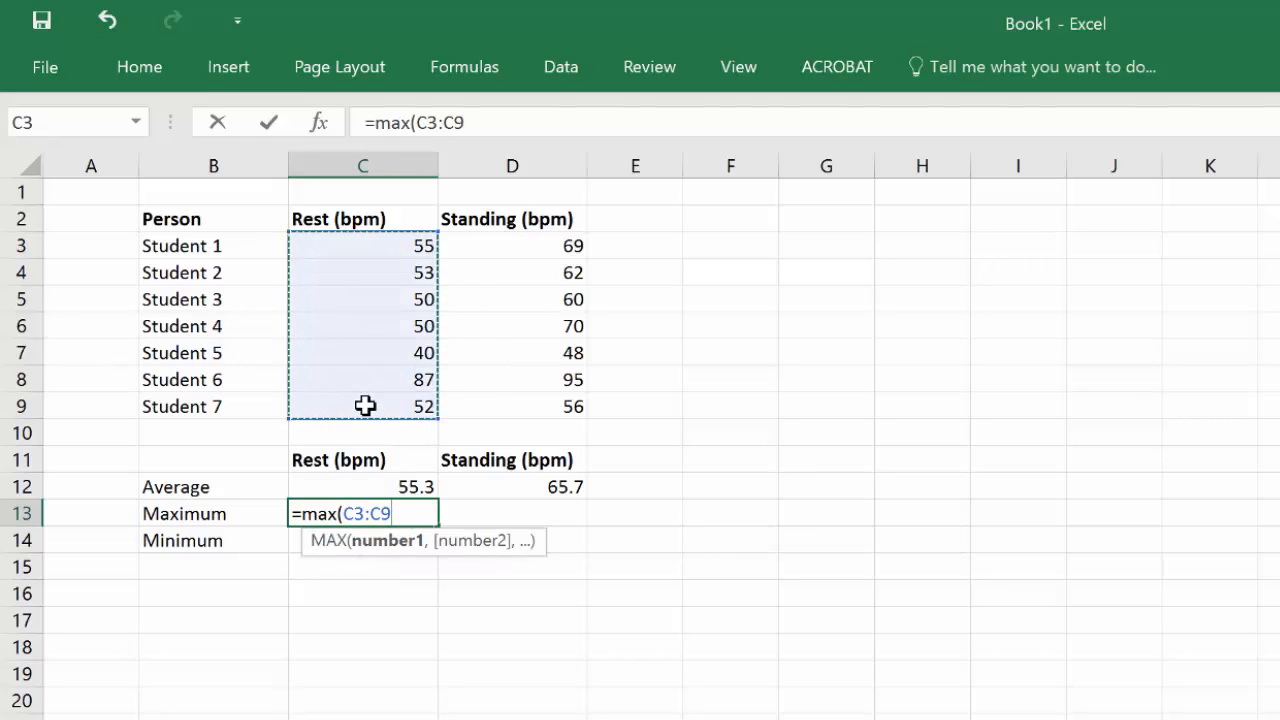
{"action": "type", "text": ")"}
{"action": "key", "text": "Return"}
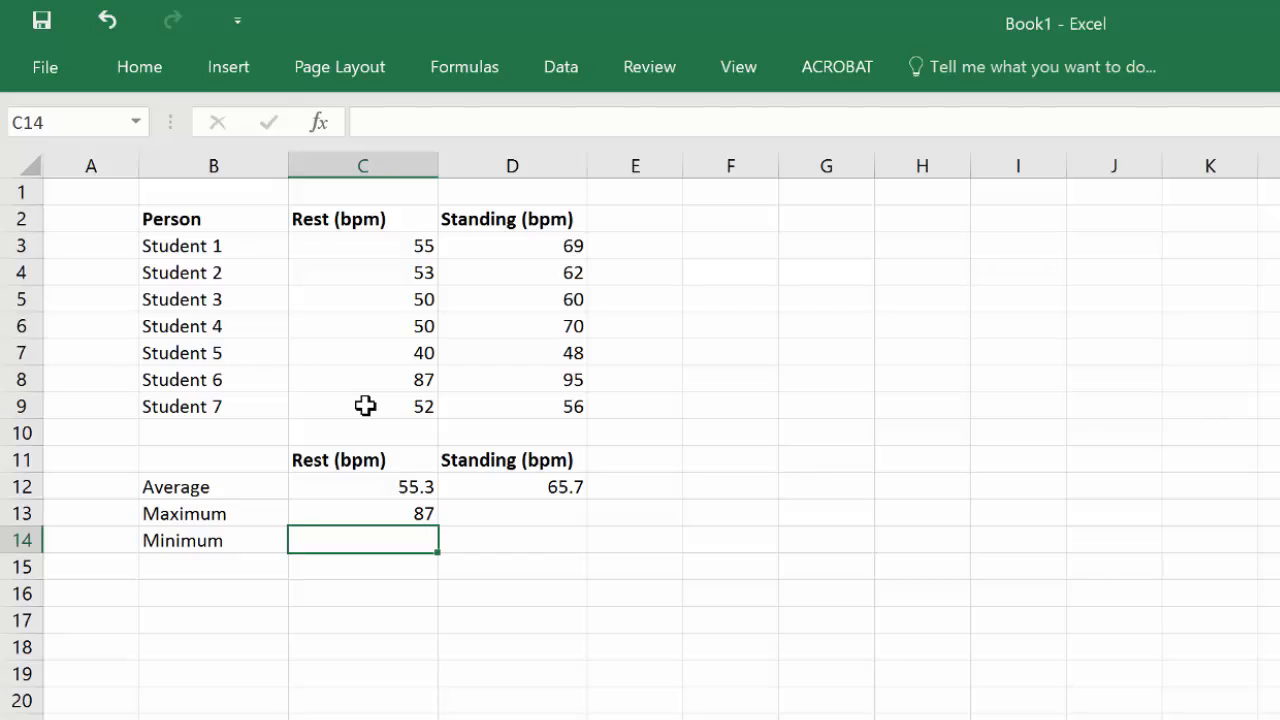
Step: Enter the formula =MIN(C3:C9) in C14 to find the lowest resting rate
{"action": "type", "text": "=min"}
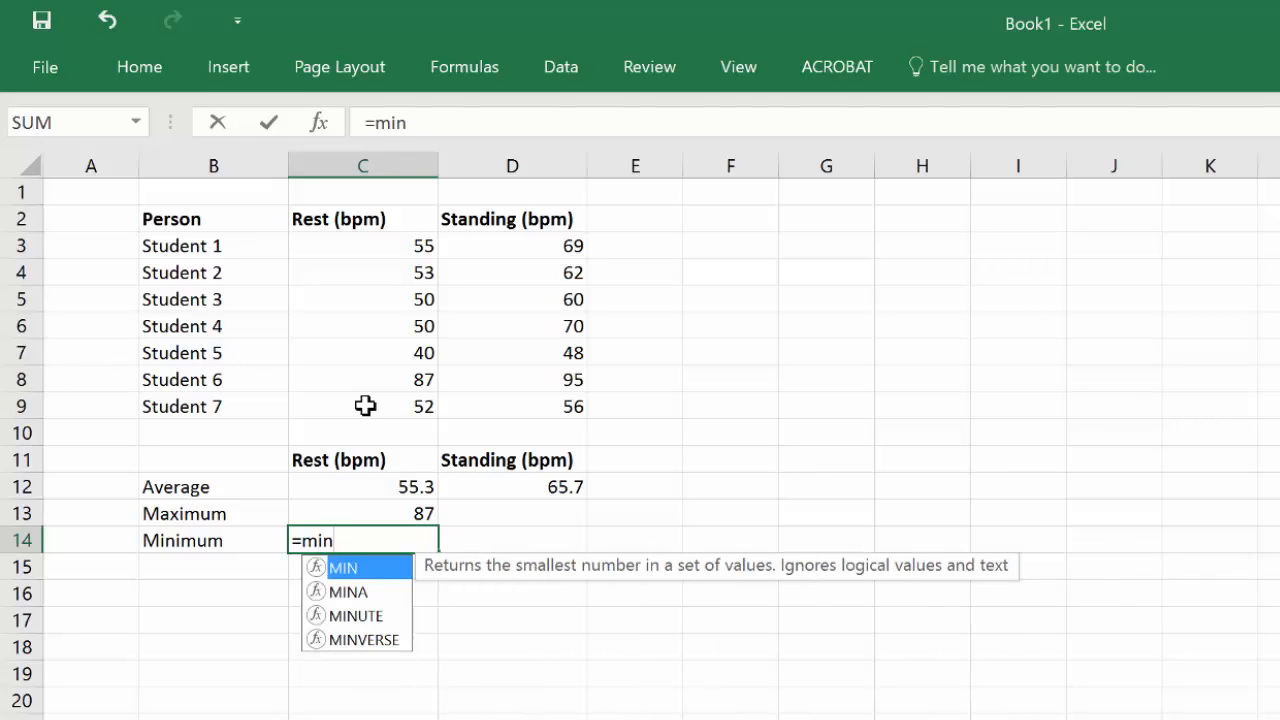
{"action": "type", "text": "("}
{"action": "left_click", "coordinate": [390, 245]}
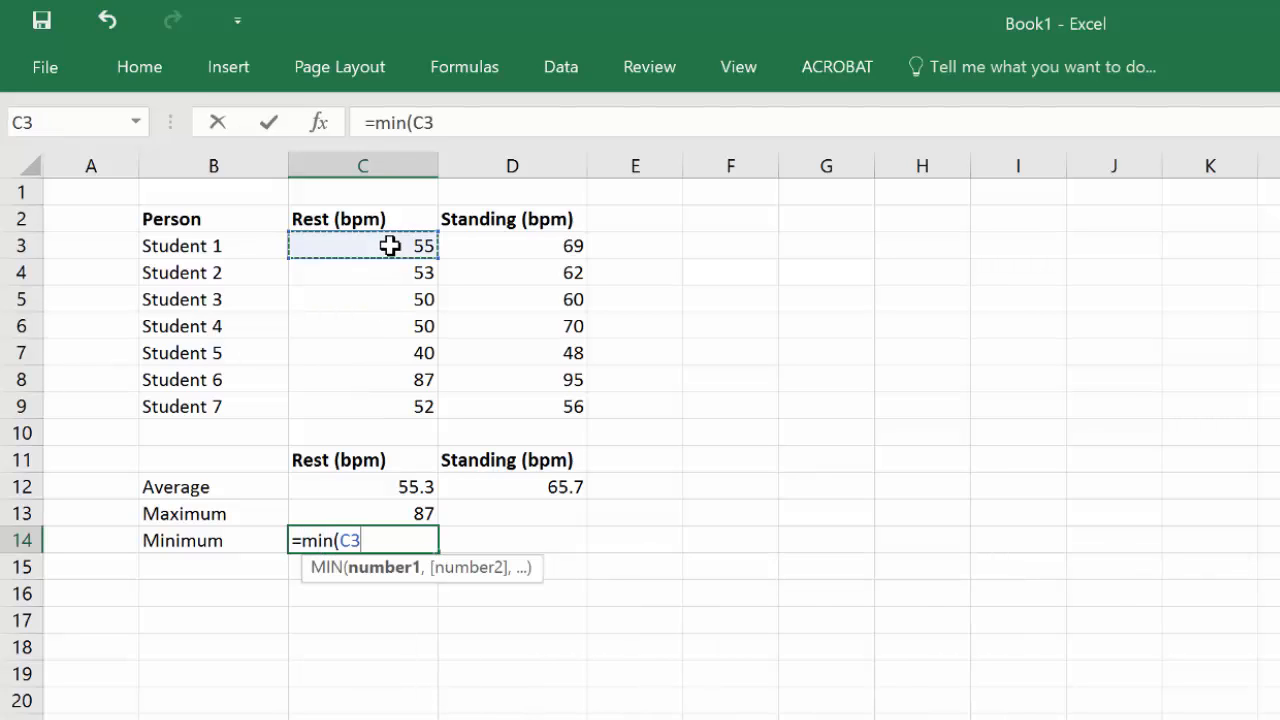
{"action": "left_click_drag", "start_coordinate": [390, 245], "coordinate": [374, 403]}
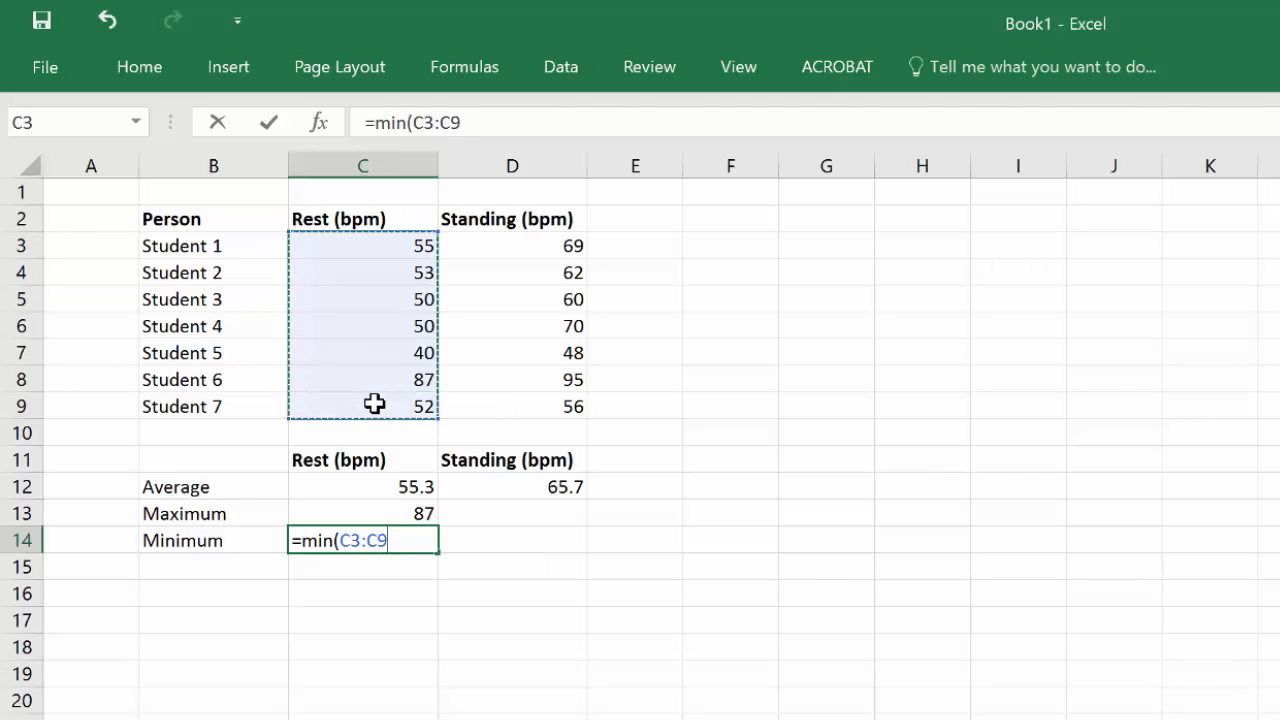
{"action": "key", "text": "Return"}
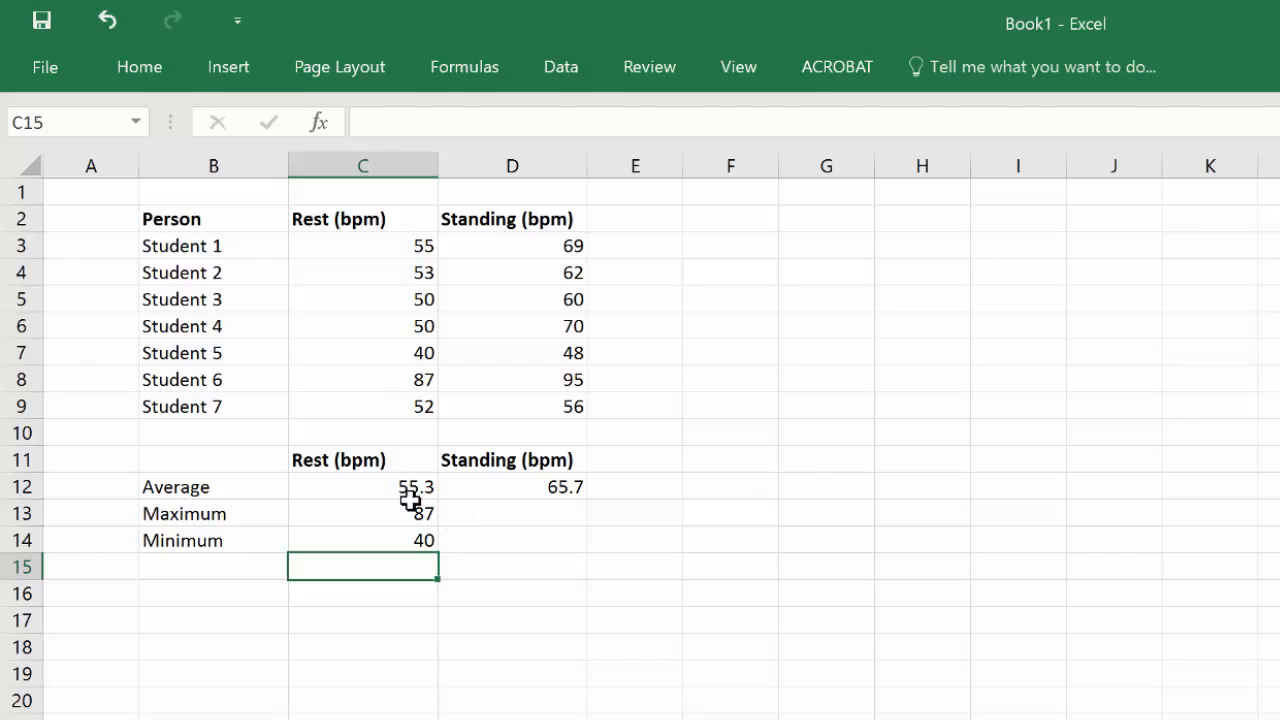
Step: Fill the maximum and minimum formulas from C13:C14 across into D13:D14
{"action": "left_click_drag", "start_coordinate": [409, 510], "coordinate": [408, 536]}
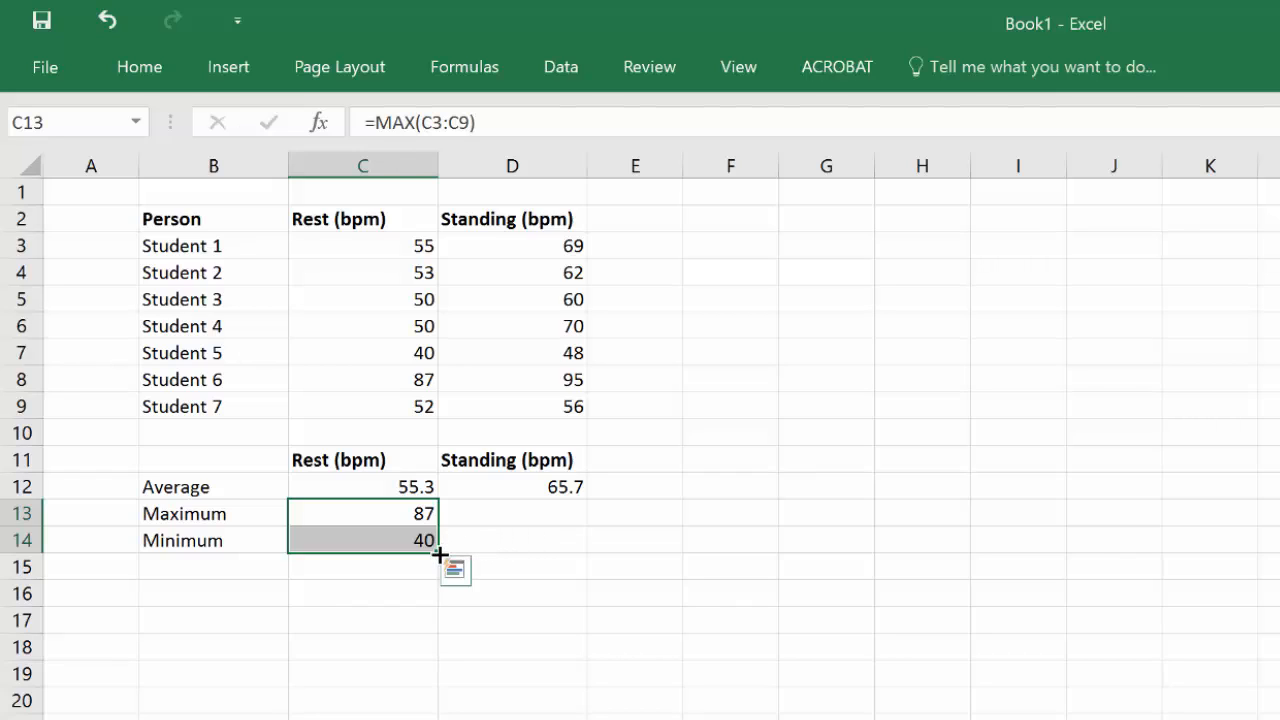
{"action": "left_click_drag", "start_coordinate": [440, 553], "coordinate": [574, 557]}
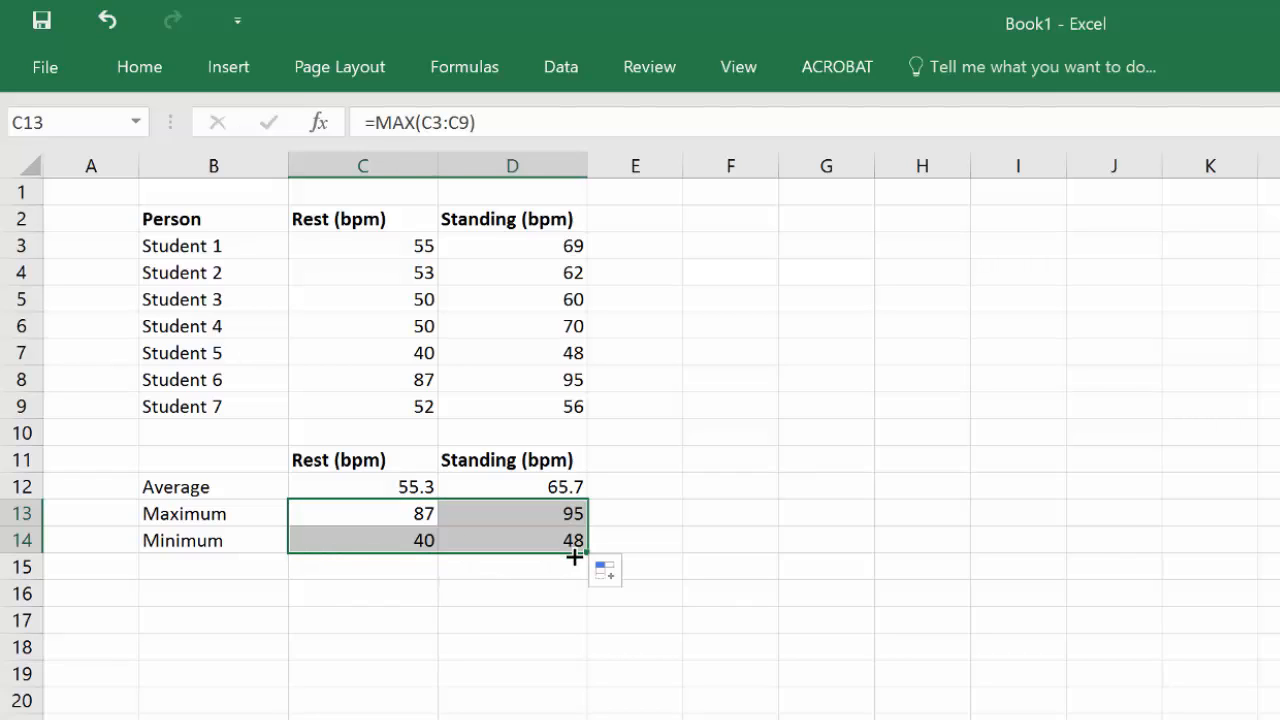
Step: Inspect the MAX formulas in C13 and D13 to check which cell ranges they reference
{"action": "left_click", "coordinate": [397, 517]}
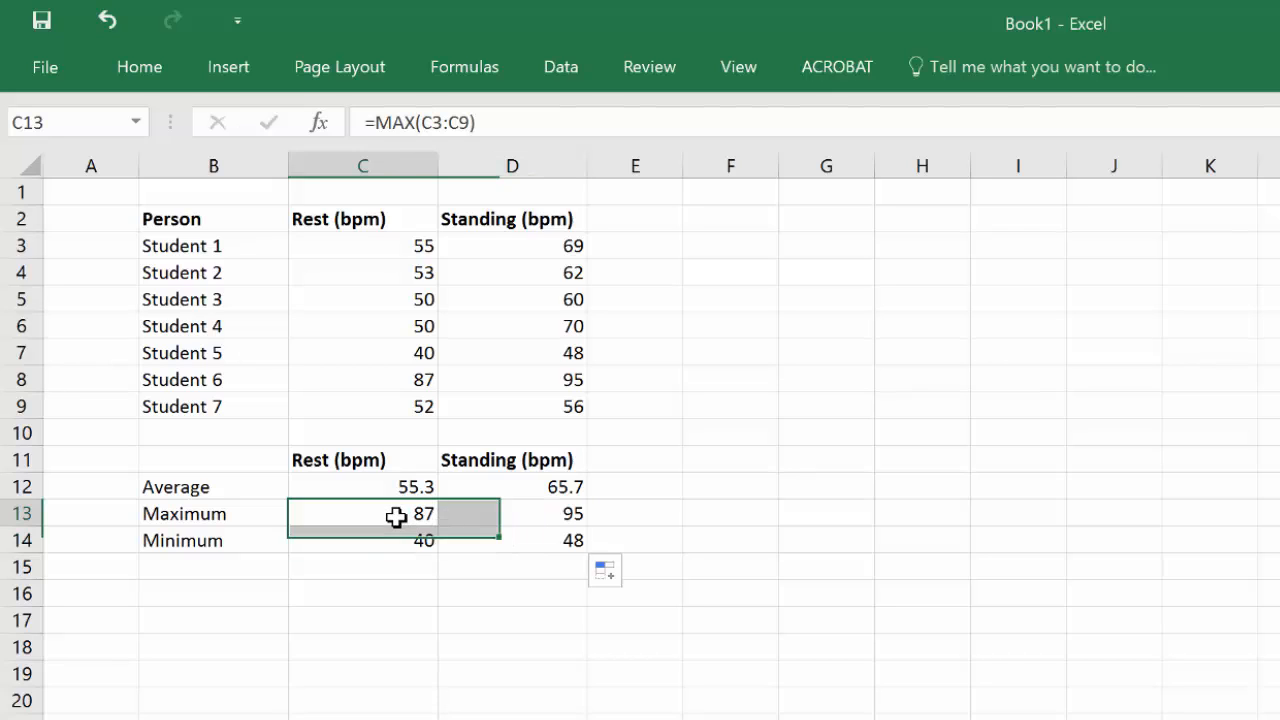
{"action": "left_click", "coordinate": [454, 123]}
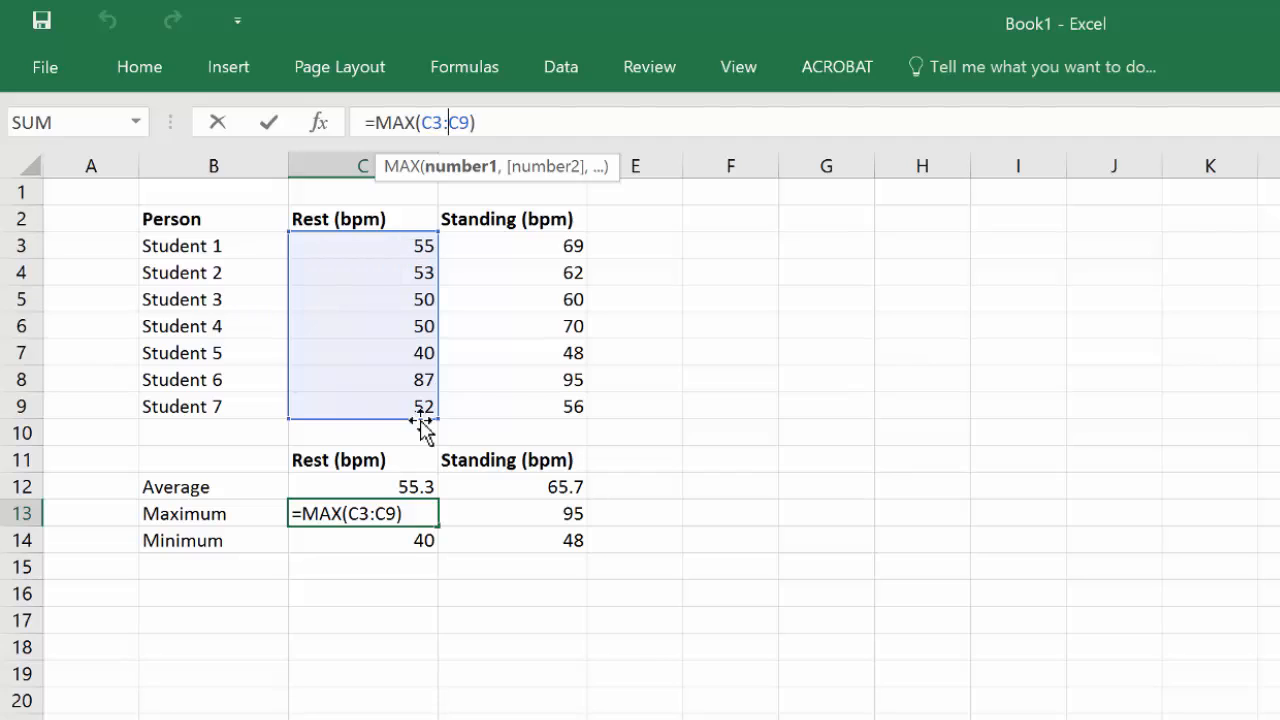
{"action": "left_click", "coordinate": [526, 515]}
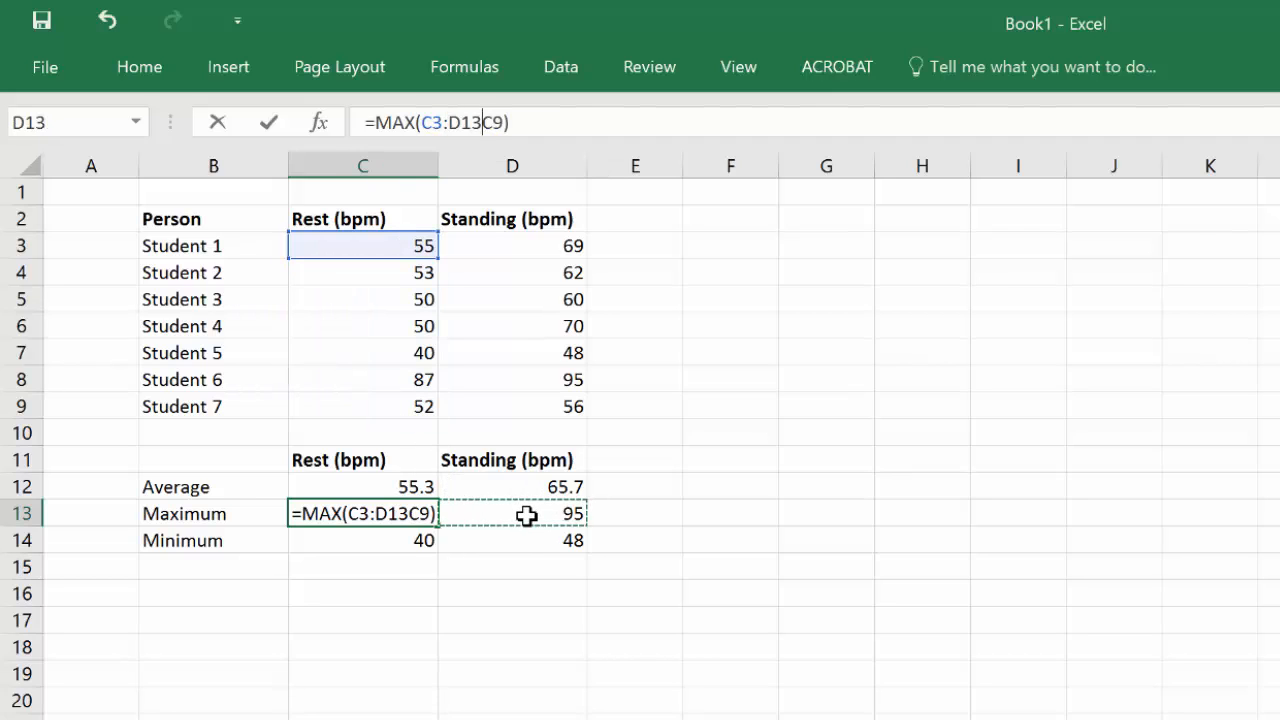
{"action": "key", "text": "Escape"}
{"action": "left_click", "coordinate": [526, 515]}
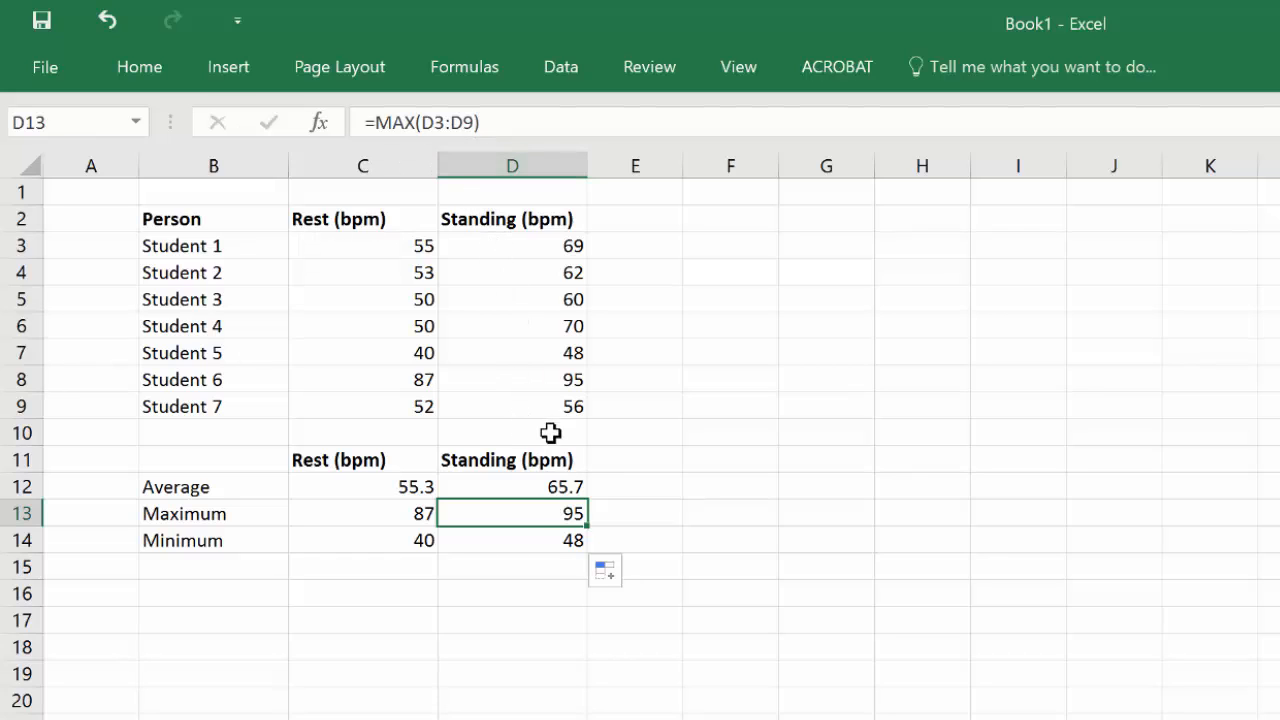
{"action": "left_click", "coordinate": [457, 122]}
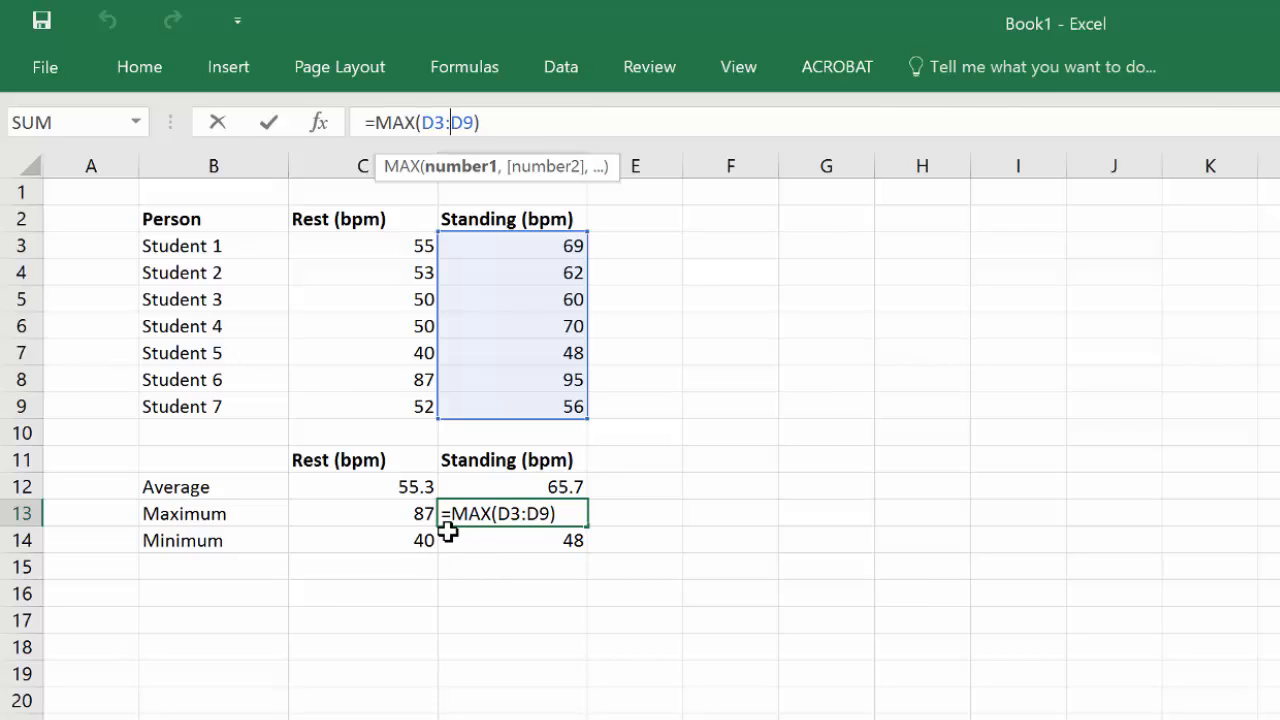
{"action": "left_click", "coordinate": [490, 587]}
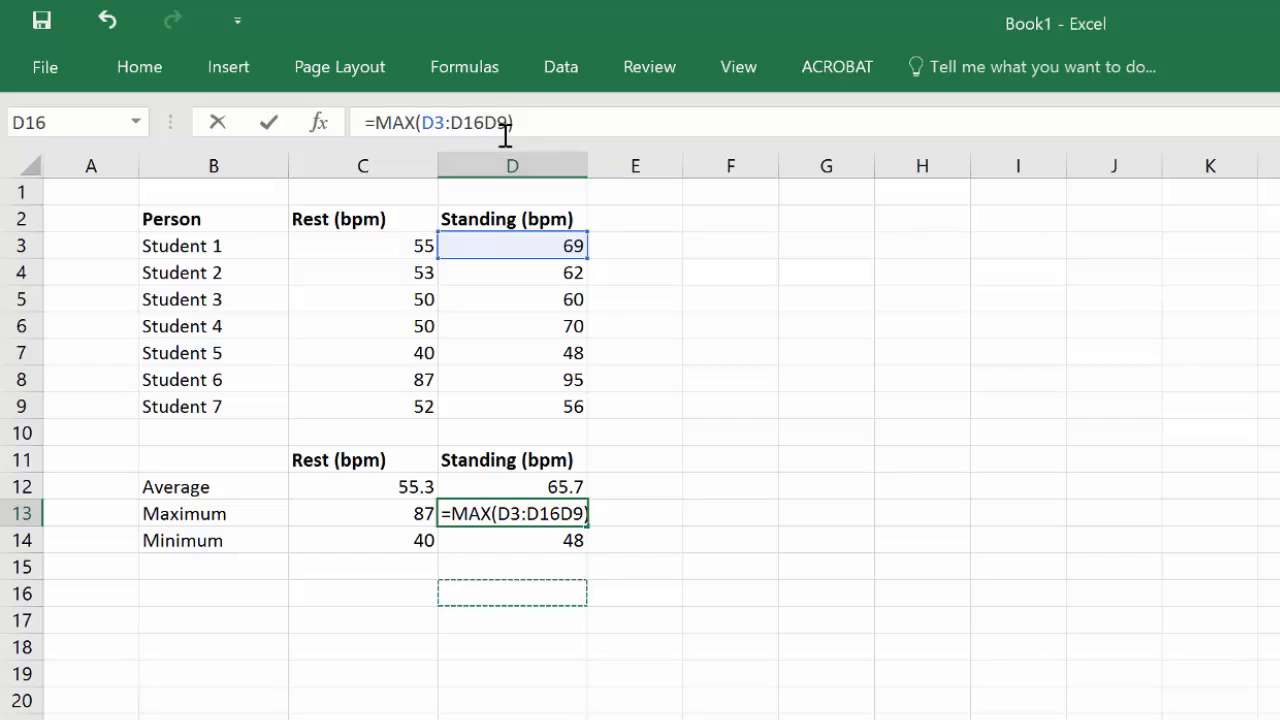
{"action": "key", "text": "BackSpace"}
{"action": "key", "text": "BackSpace"}
{"action": "key", "text": "BackSpace"}
{"action": "key", "text": "ctrl+Return"}
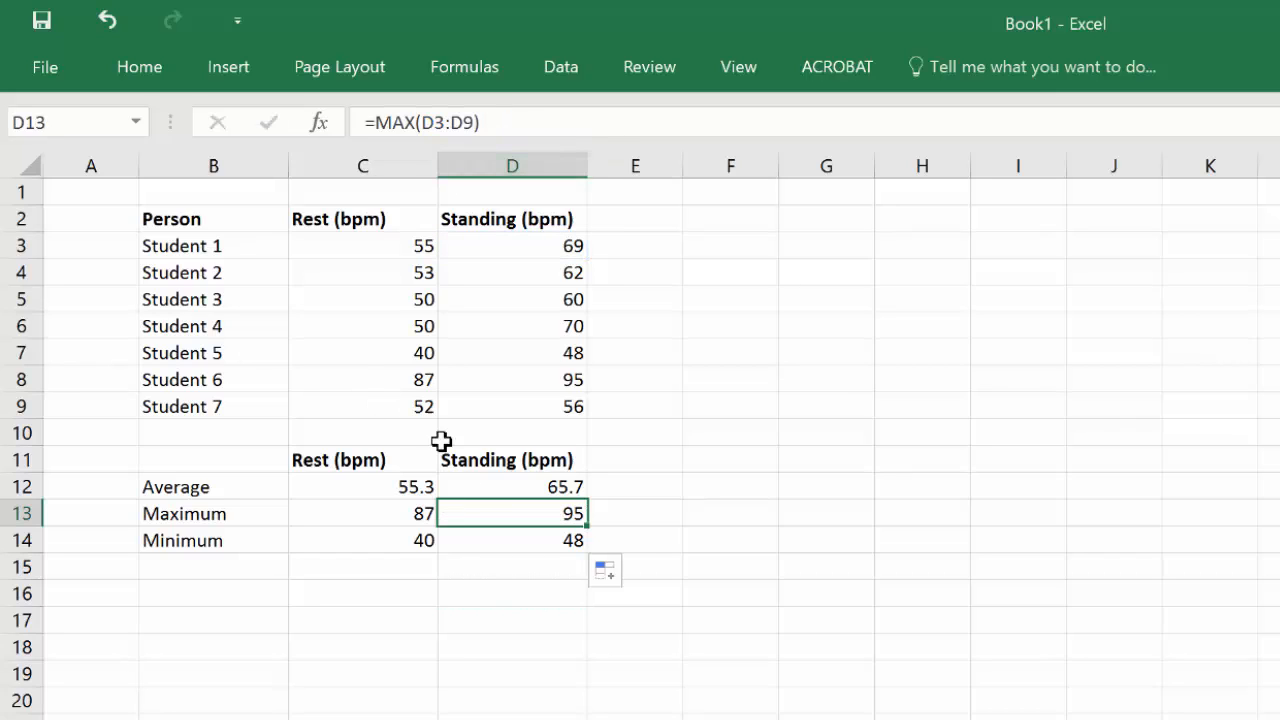
{"action": "left_click", "coordinate": [447, 134]}
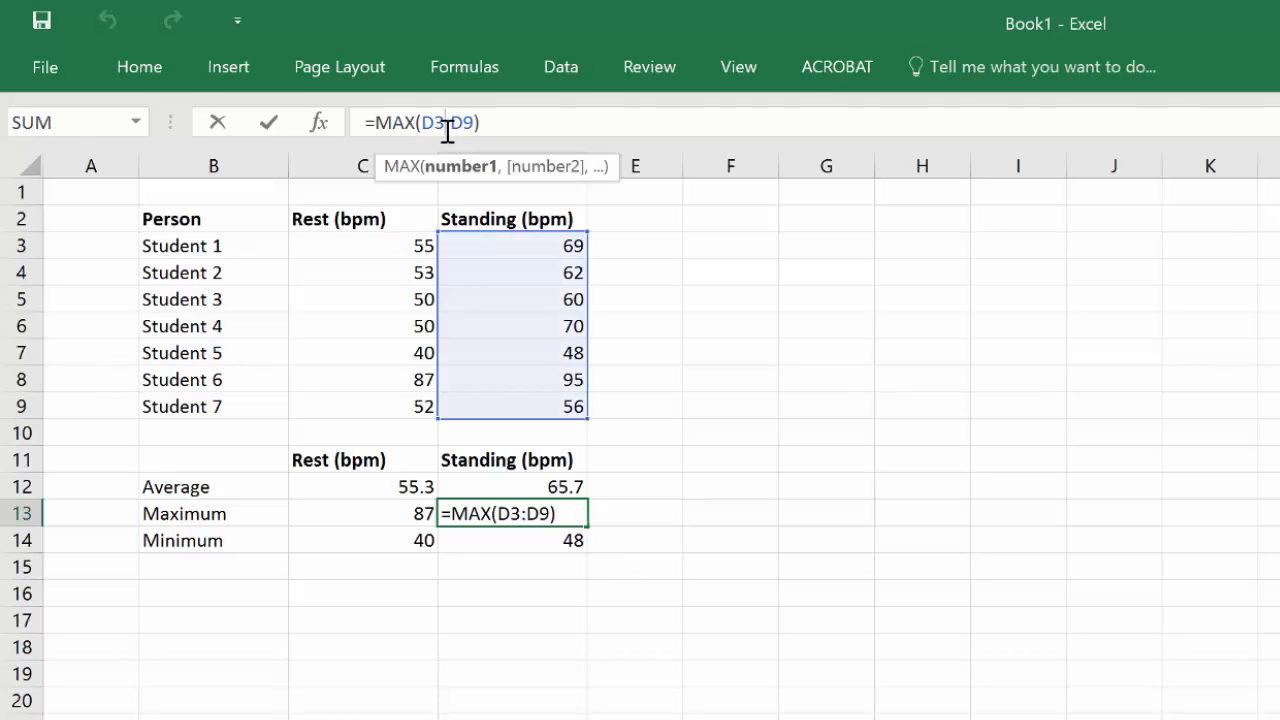
{"action": "left_click", "coordinate": [507, 119]}
{"action": "left_click", "coordinate": [710, 460]}
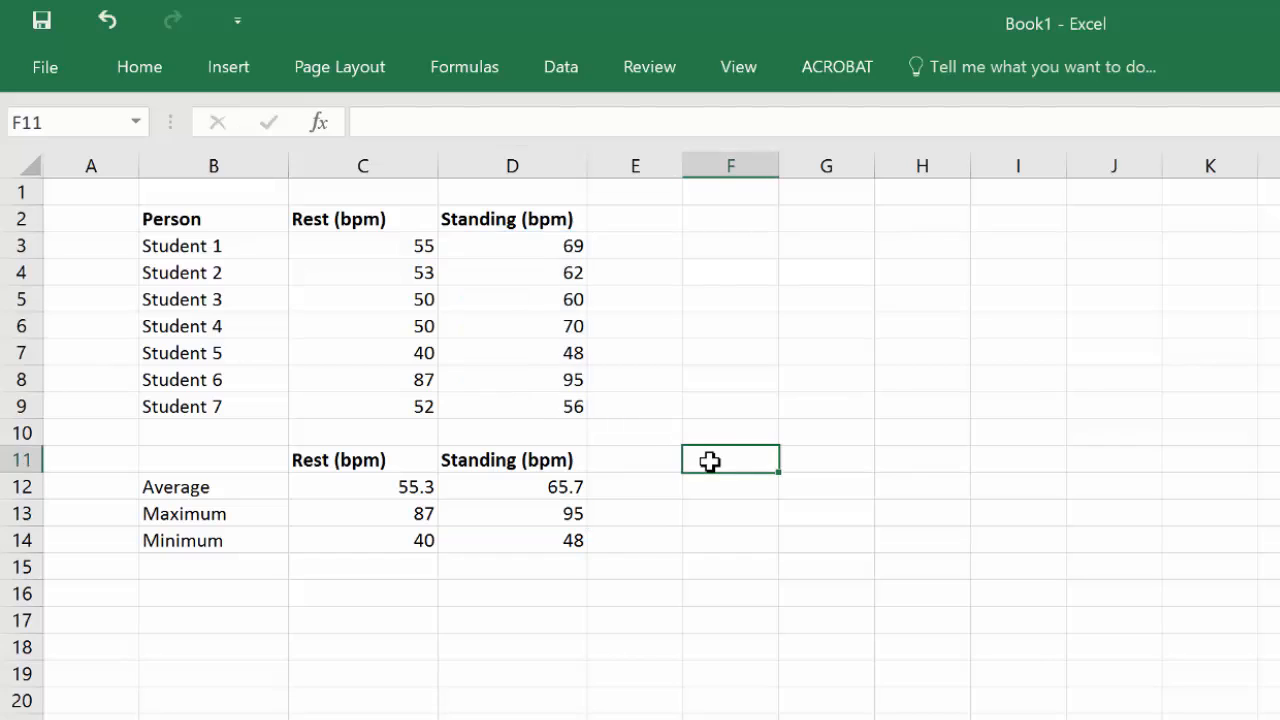
Step: Label cells B16 and B17 as Max diff and Min diff
{"action": "left_click", "coordinate": [534, 515]}
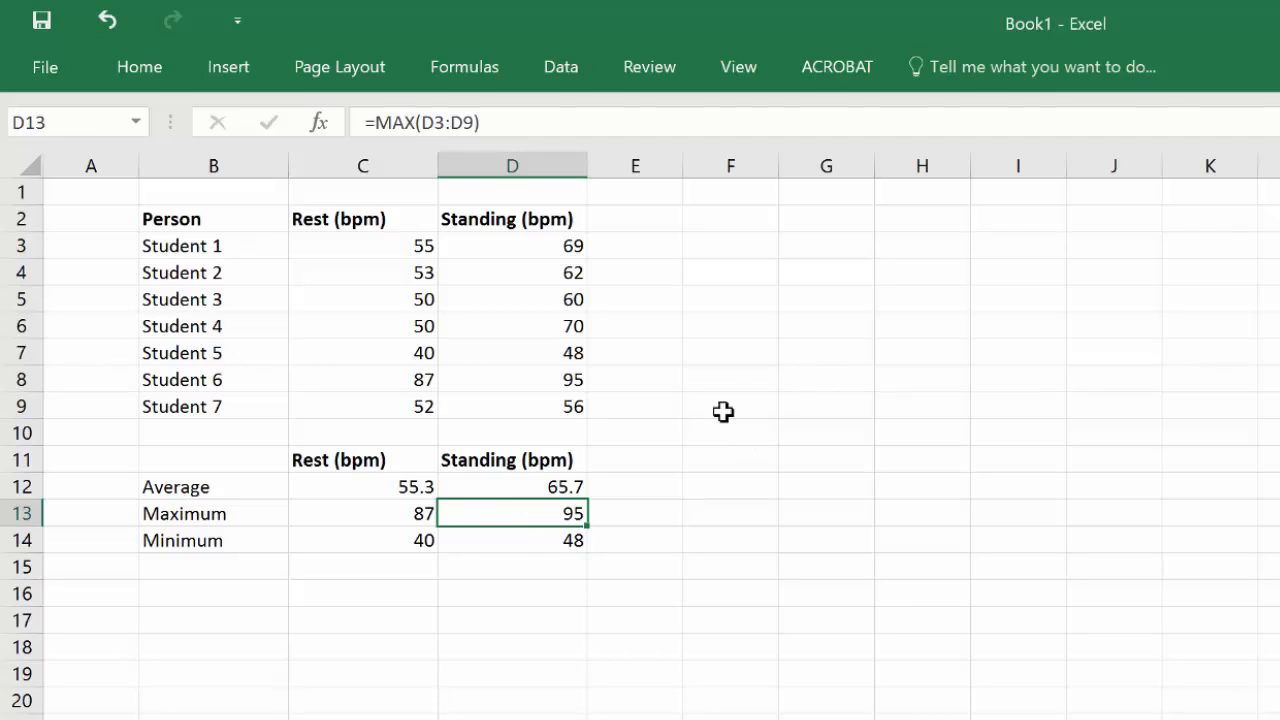
{"action": "left_click", "coordinate": [180, 594]}
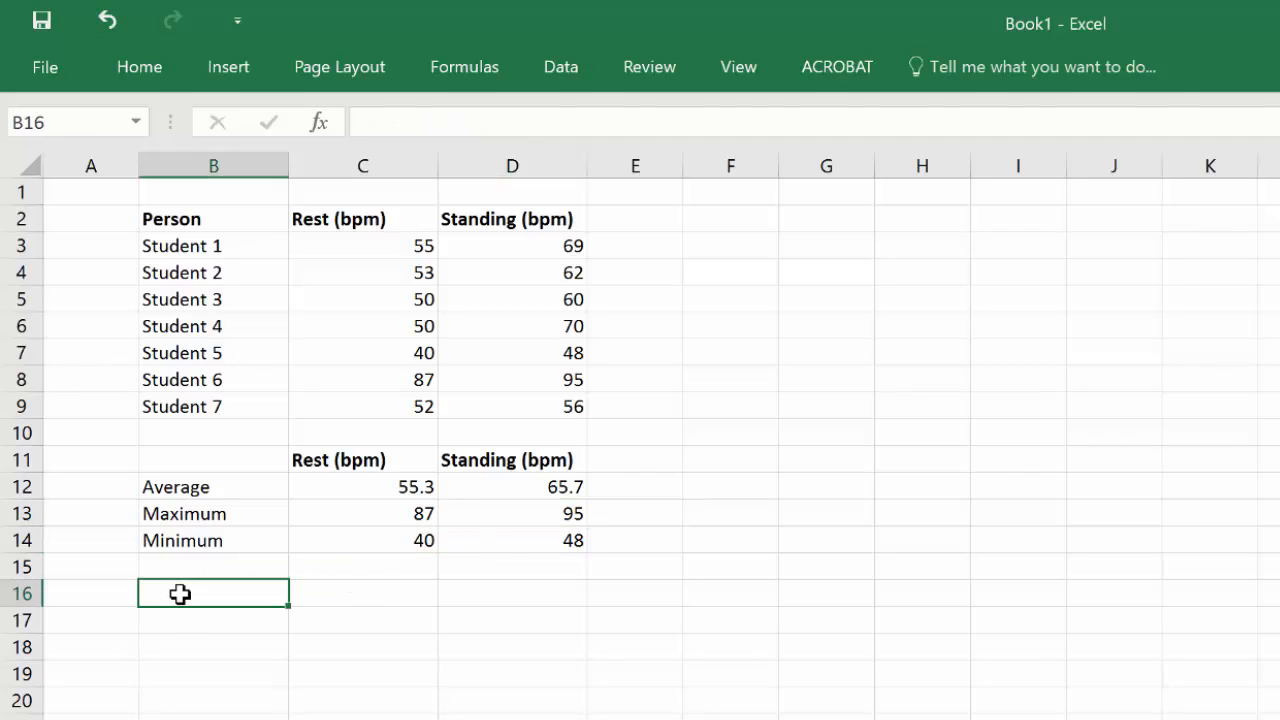
{"action": "type", "text": "Max diff"}
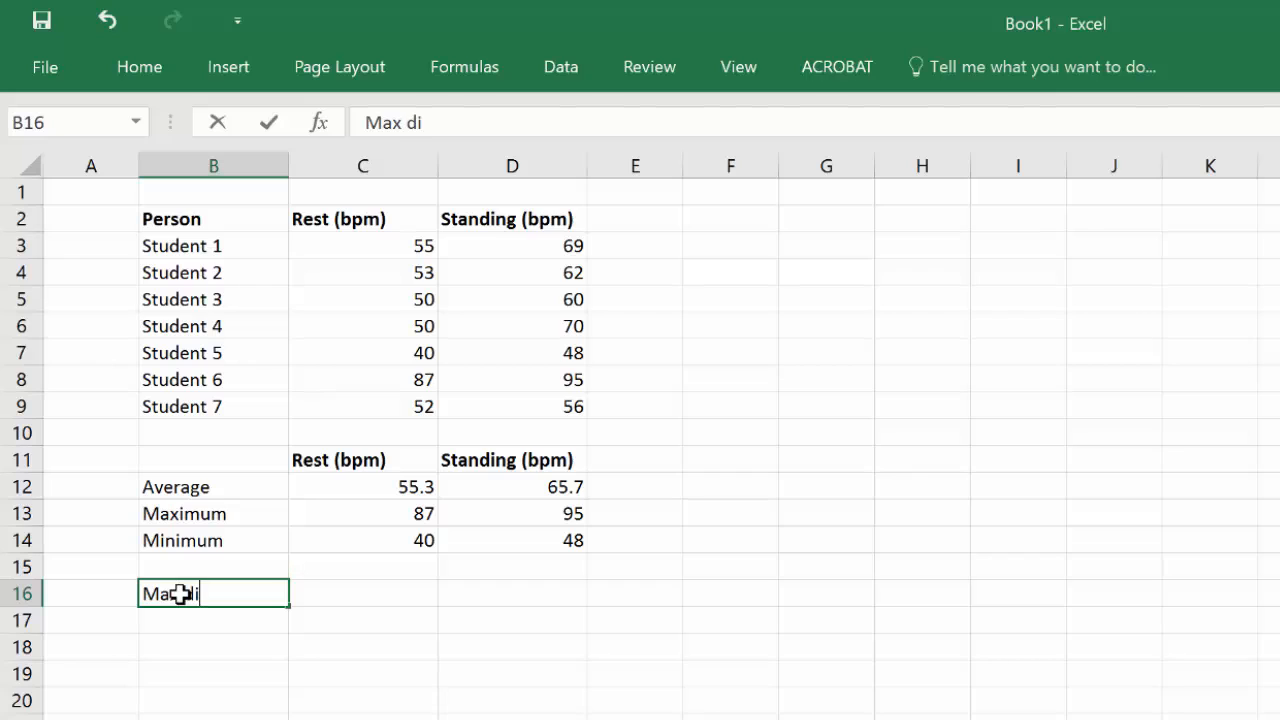
{"action": "key", "text": "ctrl+Return"}
{"action": "key", "text": "Return"}
{"action": "type", "text": "Min"}
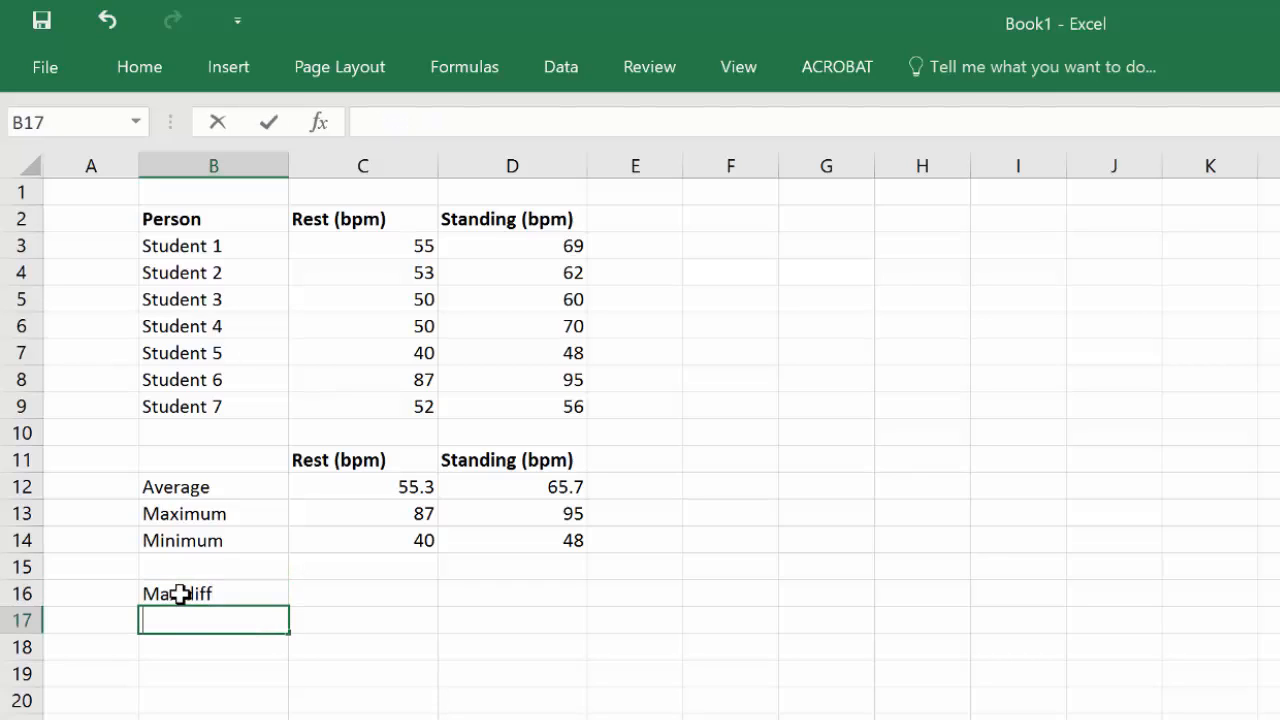
{"action": "type", "text": " D"}
{"action": "key", "text": "BackSpace"}
{"action": "type", "text": "diff"}
{"action": "key", "text": "Tab"}
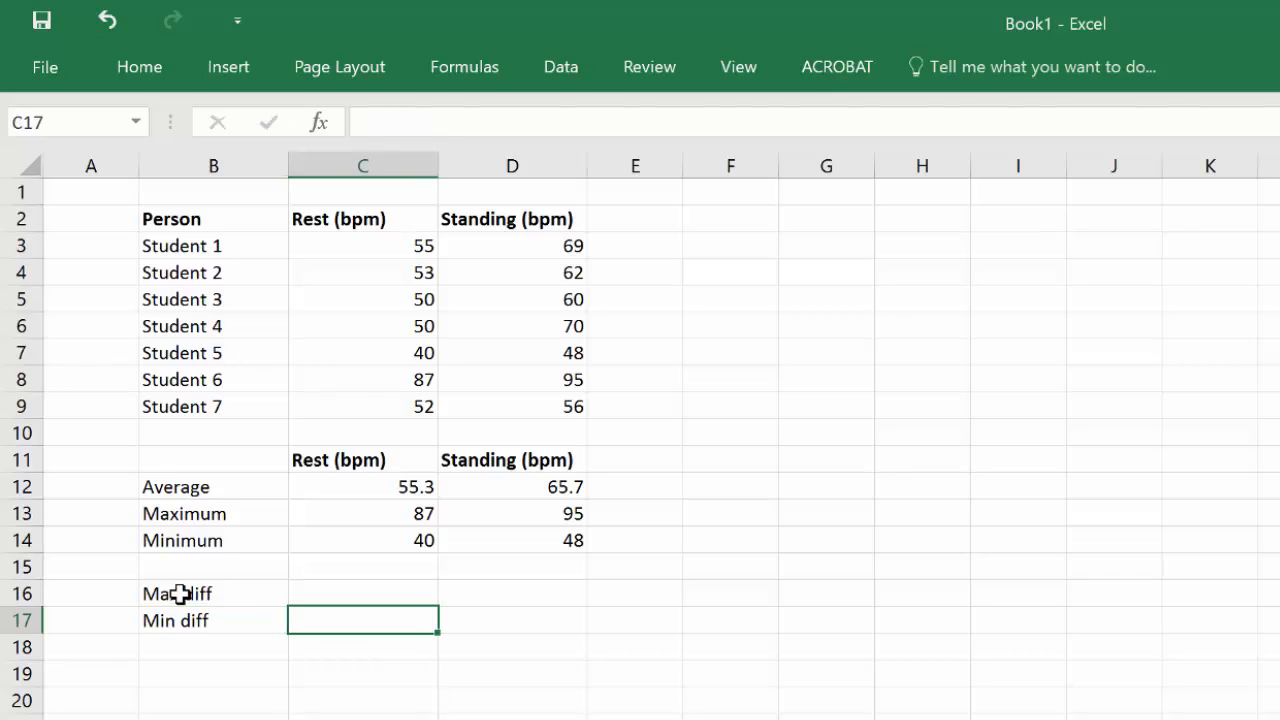
Step: Enter the formula =C13-C12 in C16 for the difference between the maximum and average resting rate
{"action": "key", "text": "Up"}
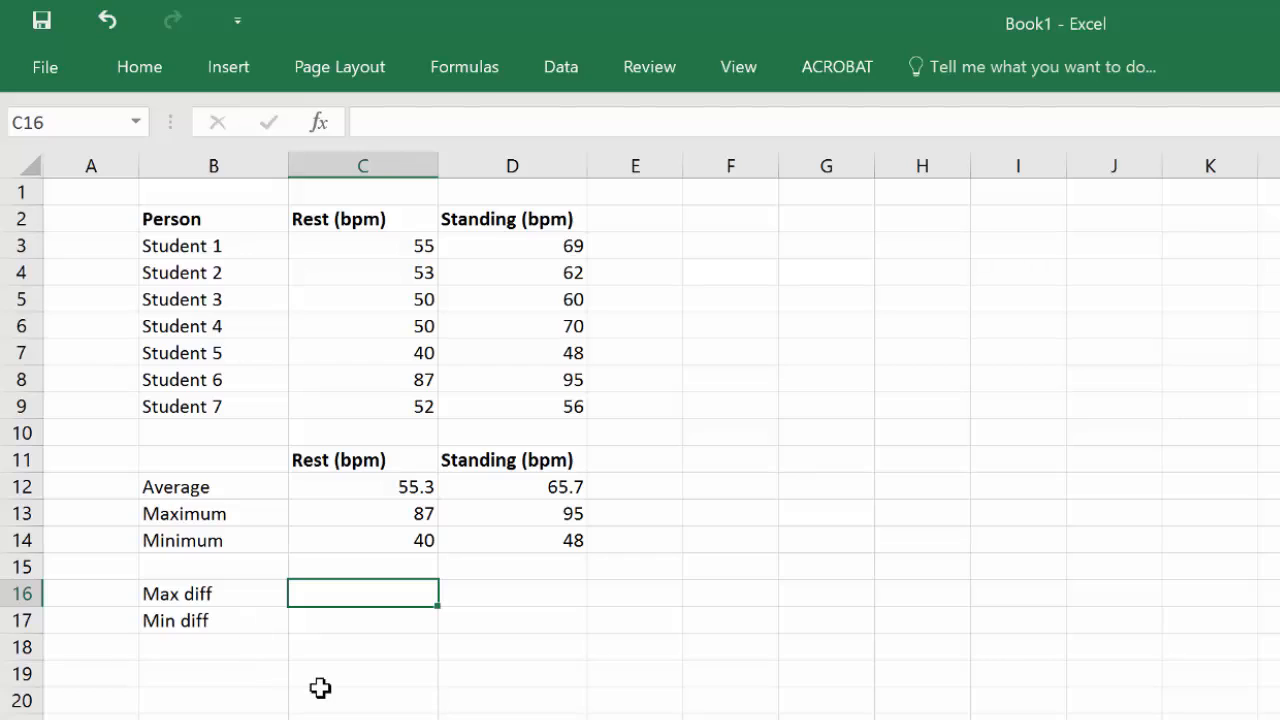
{"action": "type", "text": "="}
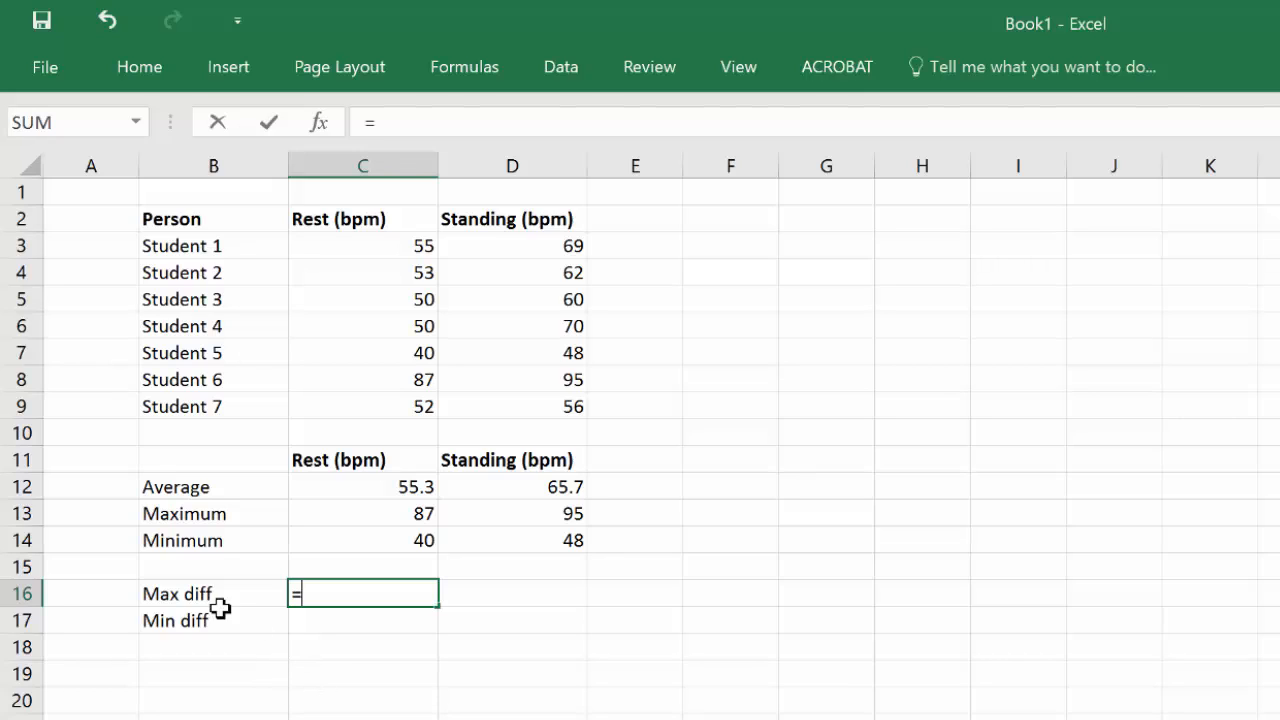
{"action": "left_click", "coordinate": [386, 513]}
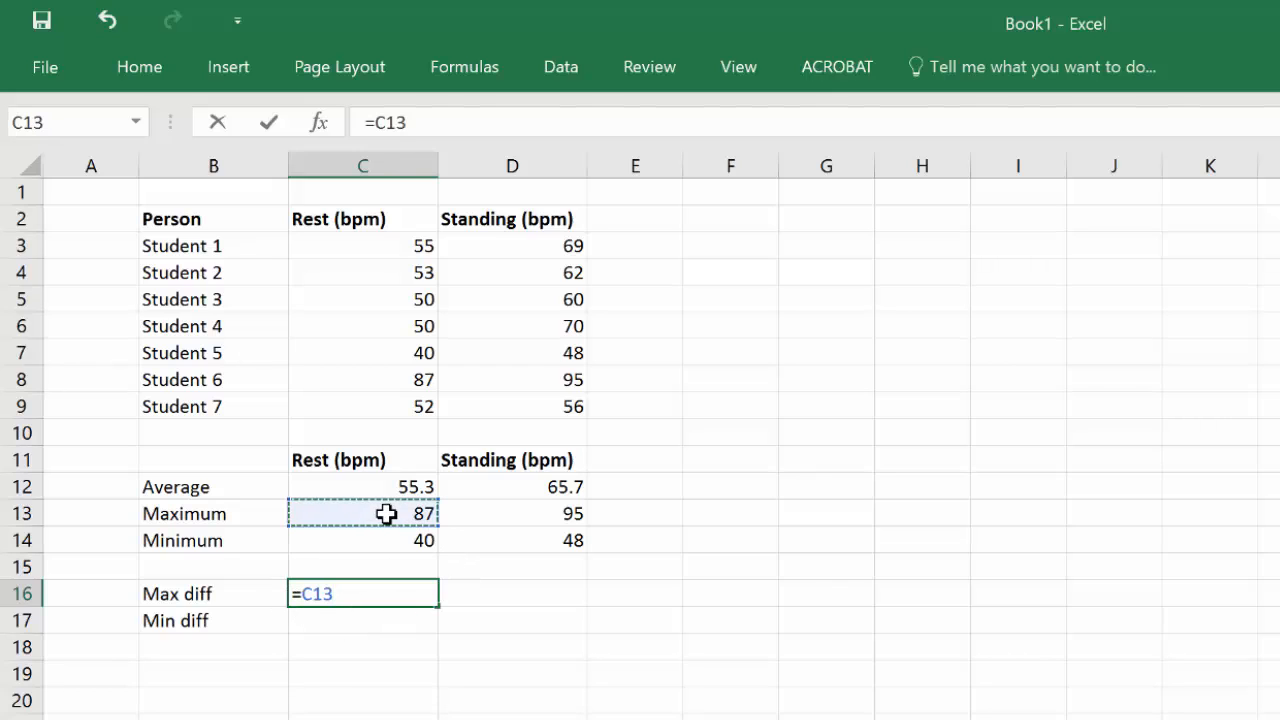
{"action": "type", "text": "-"}
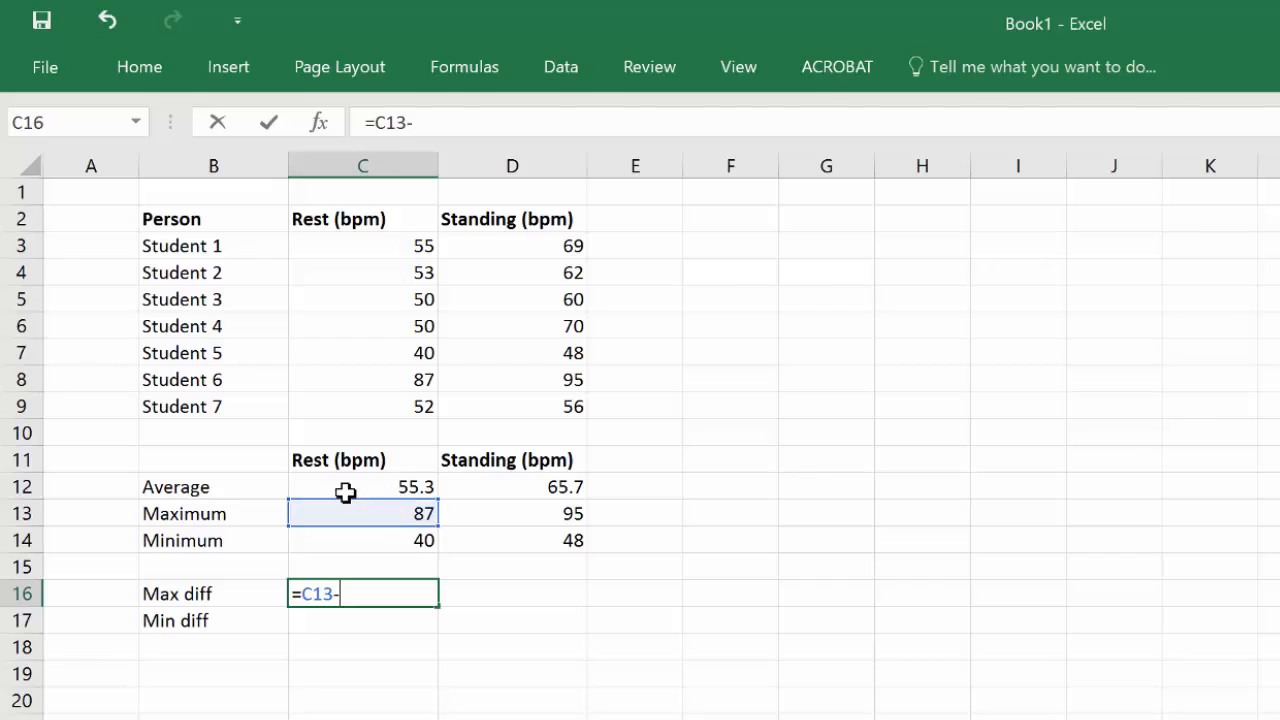
{"action": "left_click", "coordinate": [391, 486]}
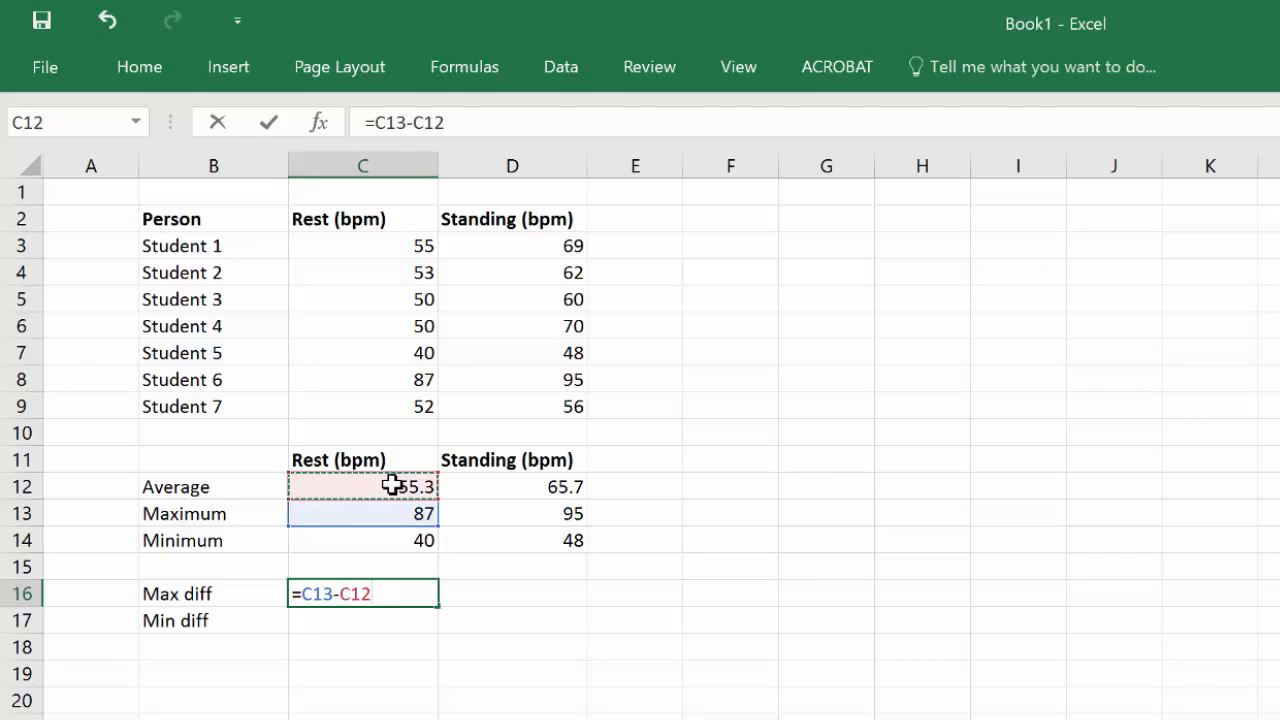
{"action": "key", "text": "Return"}
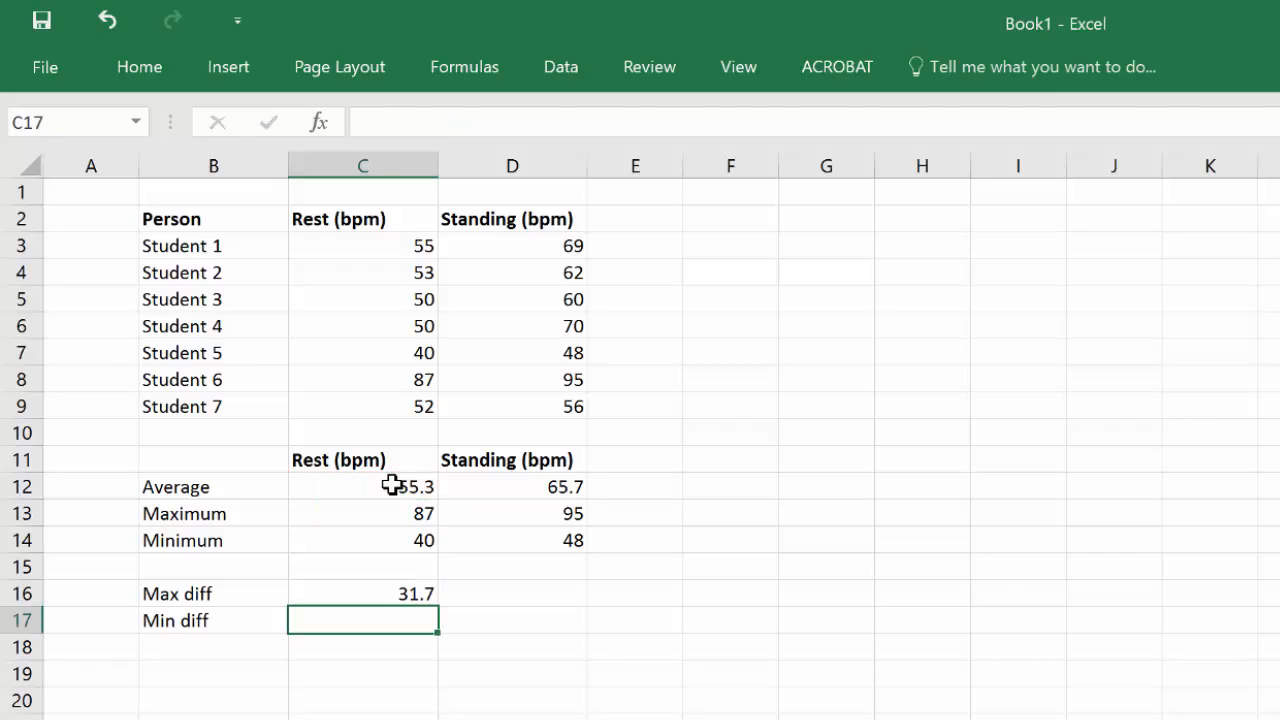
Step: Enter the formula =C12-C14 in C17 for the difference between the average and minimum resting rate
{"action": "type", "text": "="}
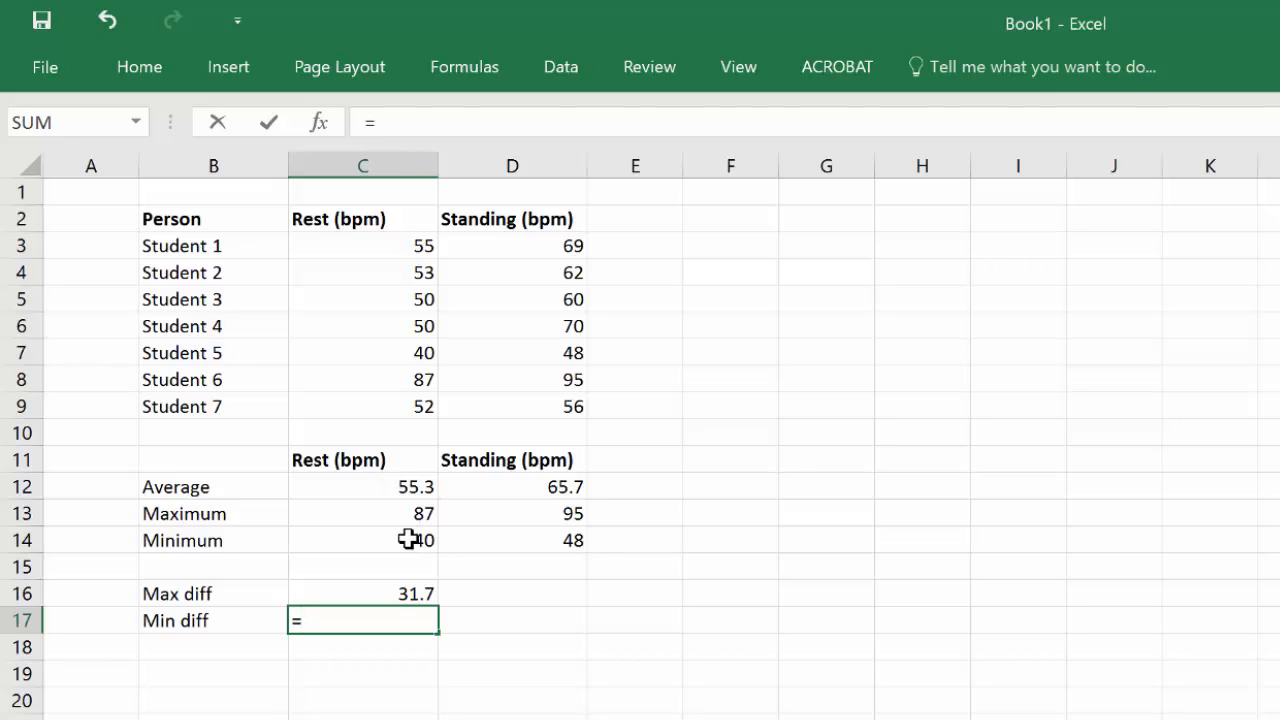
{"action": "left_click", "coordinate": [403, 486]}
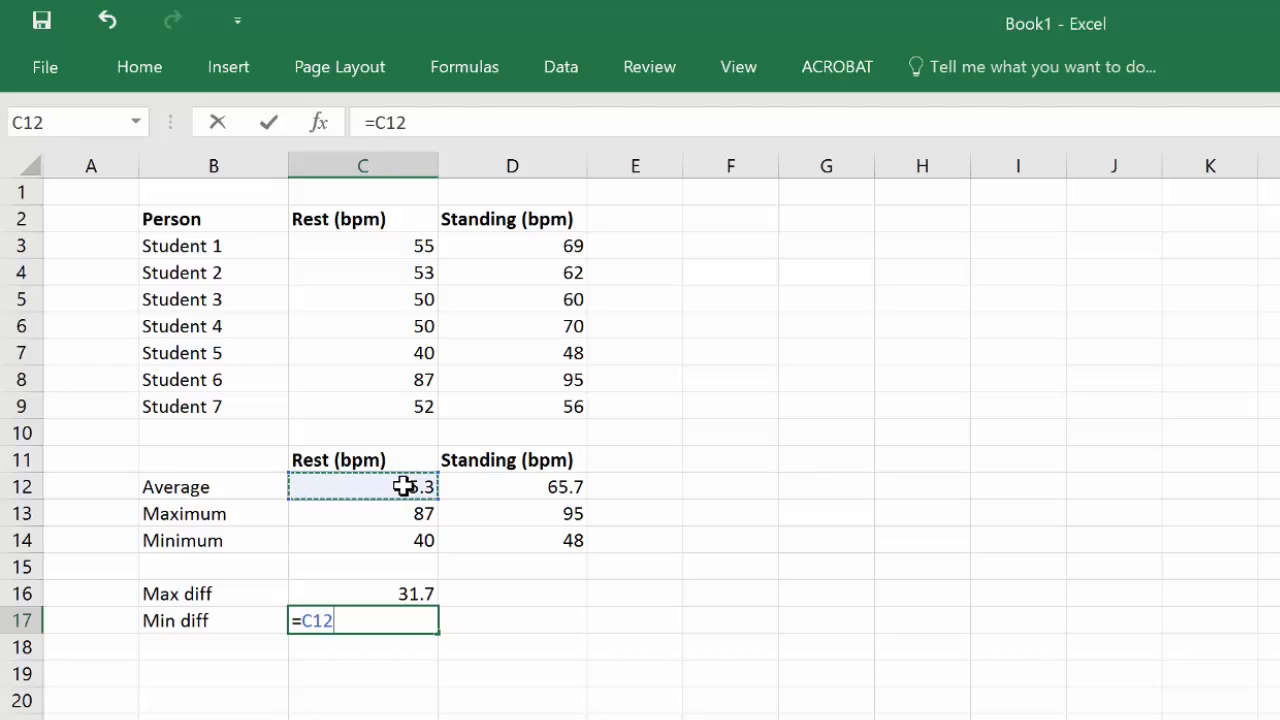
{"action": "type", "text": "-"}
{"action": "left_click", "coordinate": [363, 540]}
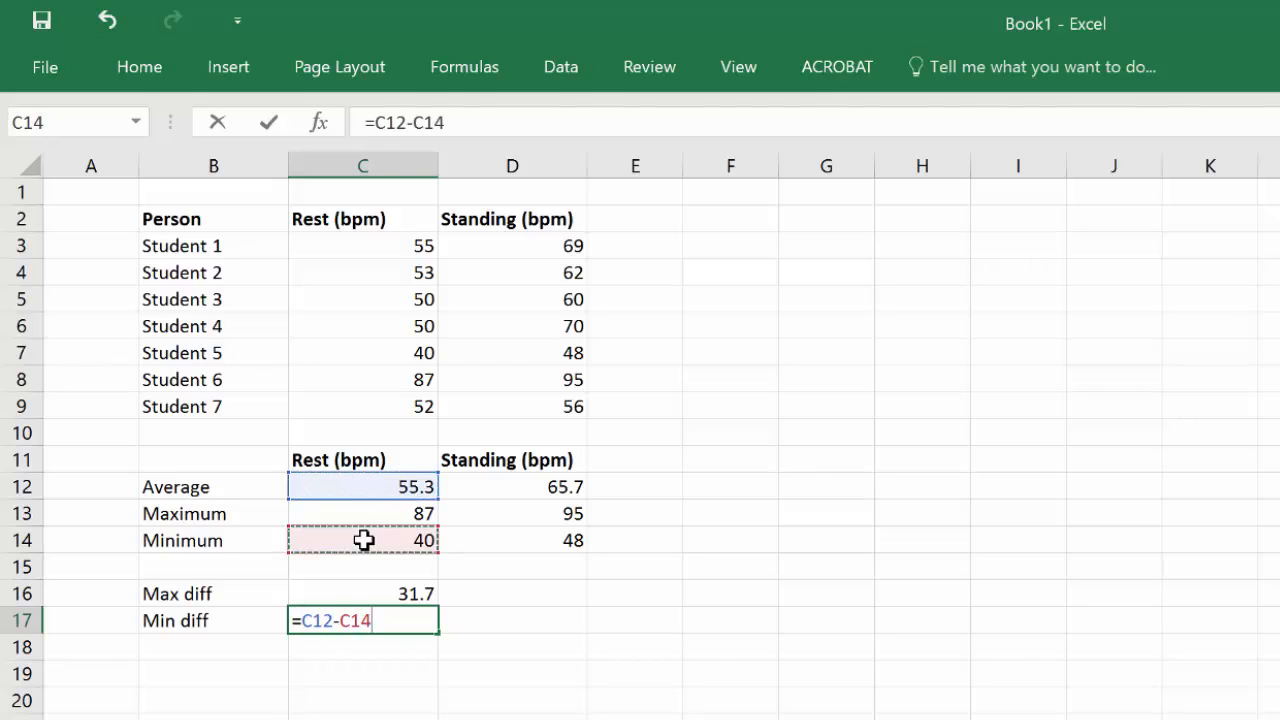
{"action": "key", "text": "ctrl+Return"}
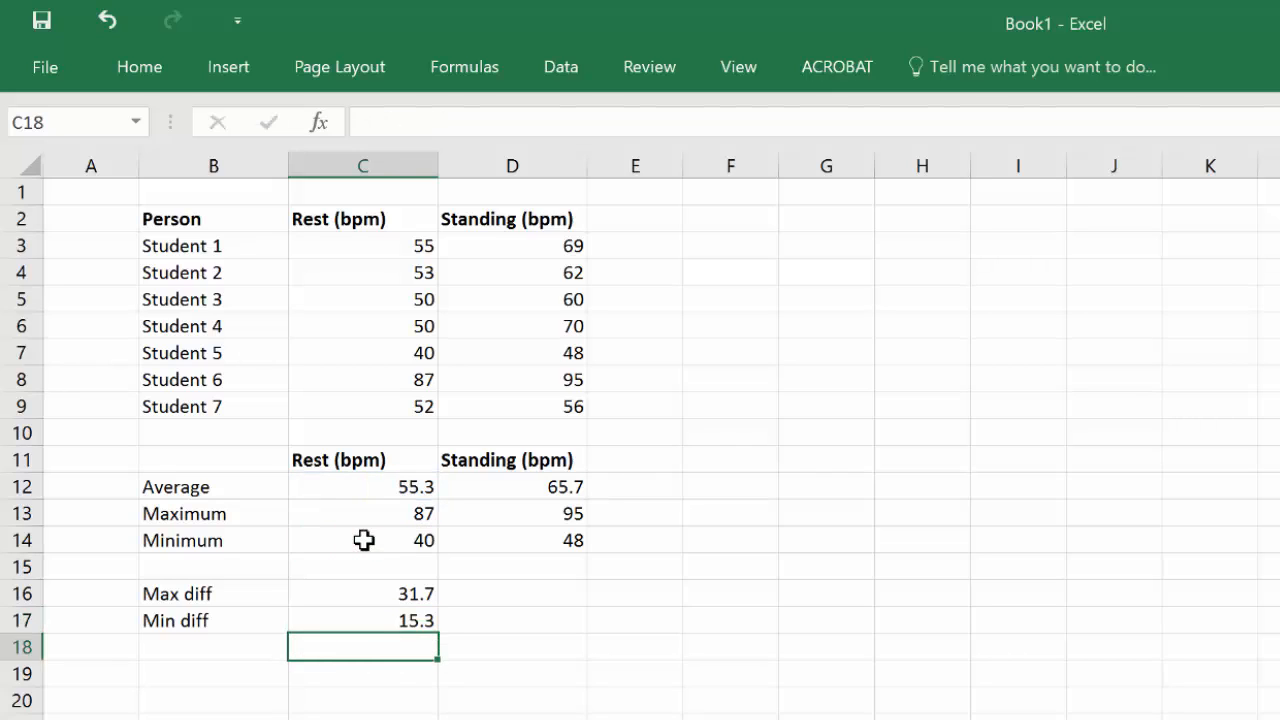
Step: Fill the Max diff and Min diff formulas from column C across into D16:D17
{"action": "left_click_drag", "start_coordinate": [421, 592], "coordinate": [545, 634]}
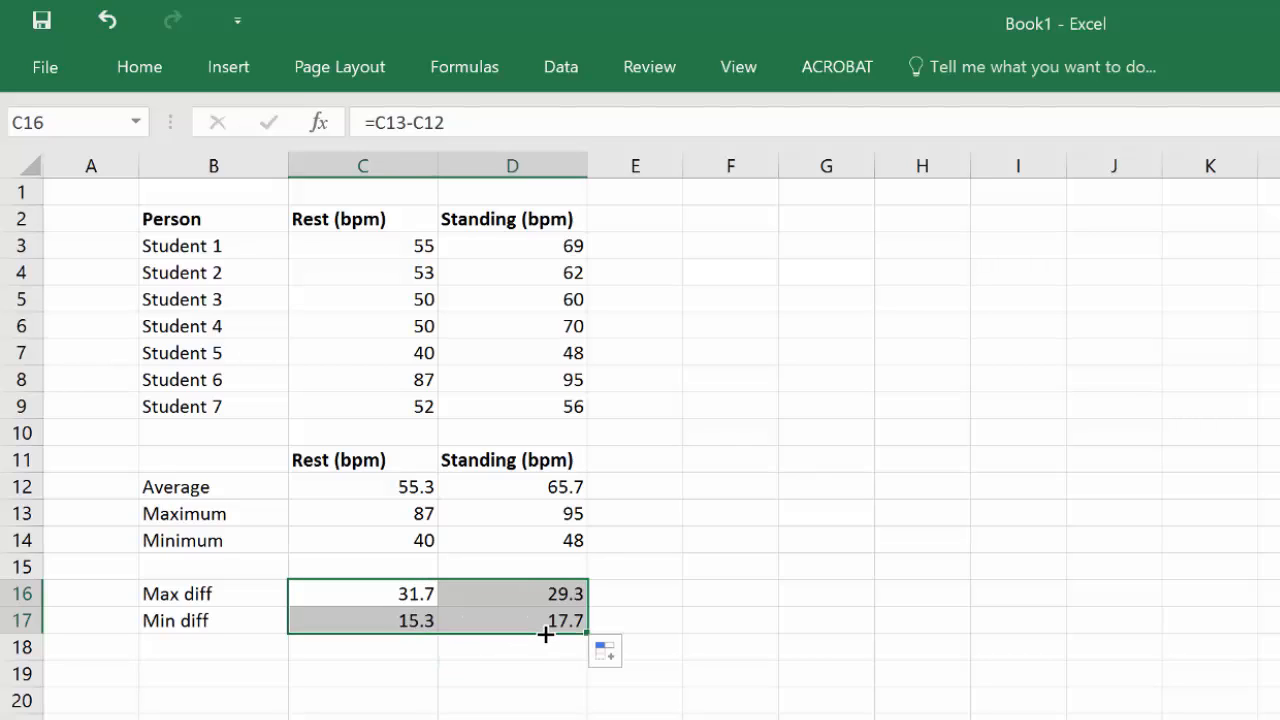
{"action": "left_click", "coordinate": [506, 690]}
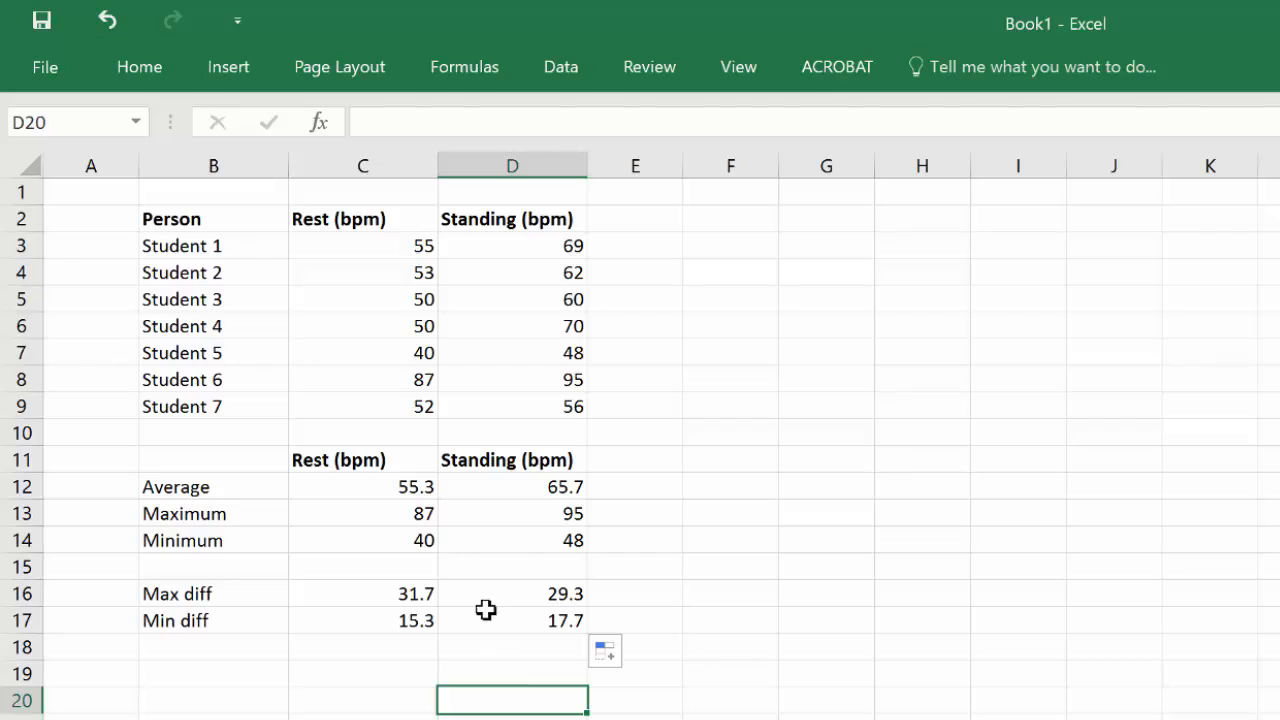
Step: Insert a 2-D clustered column chart of the averages from the headers and values in C11:D12
{"action": "left_click", "coordinate": [320, 457]}
{"action": "left_click_drag", "start_coordinate": [320, 457], "coordinate": [487, 486]}
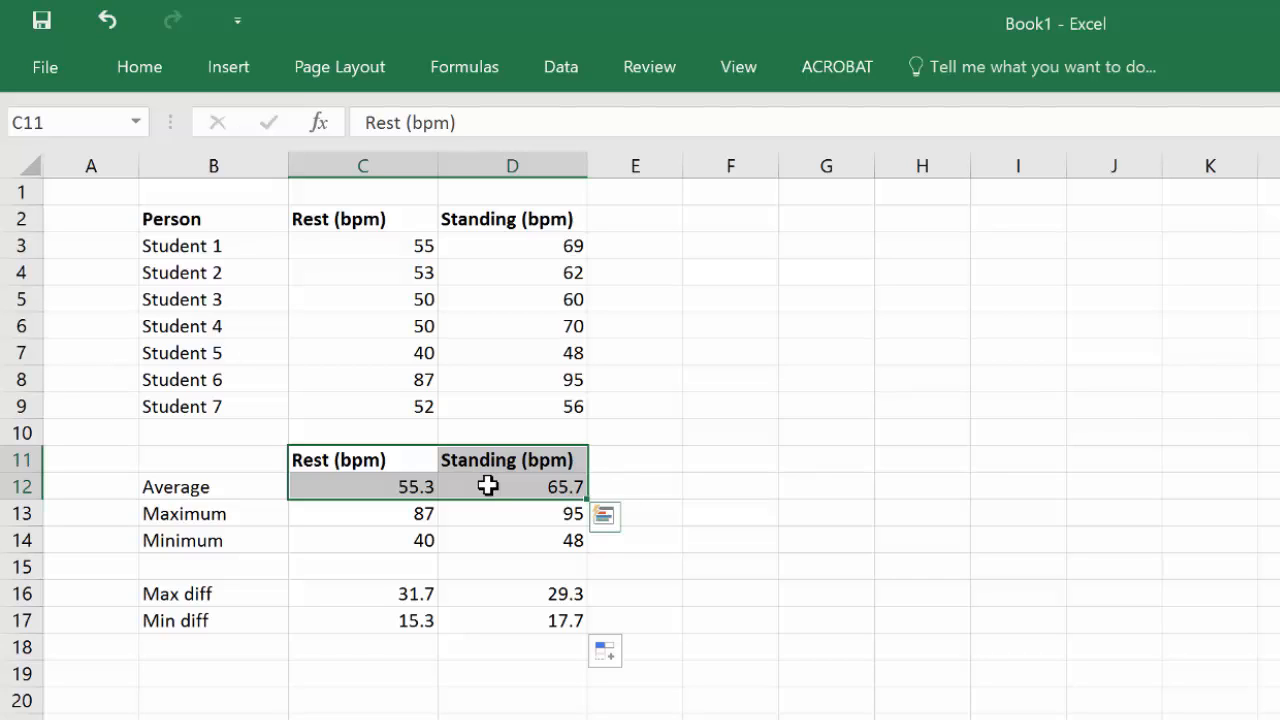
{"action": "left_click", "coordinate": [217, 79]}
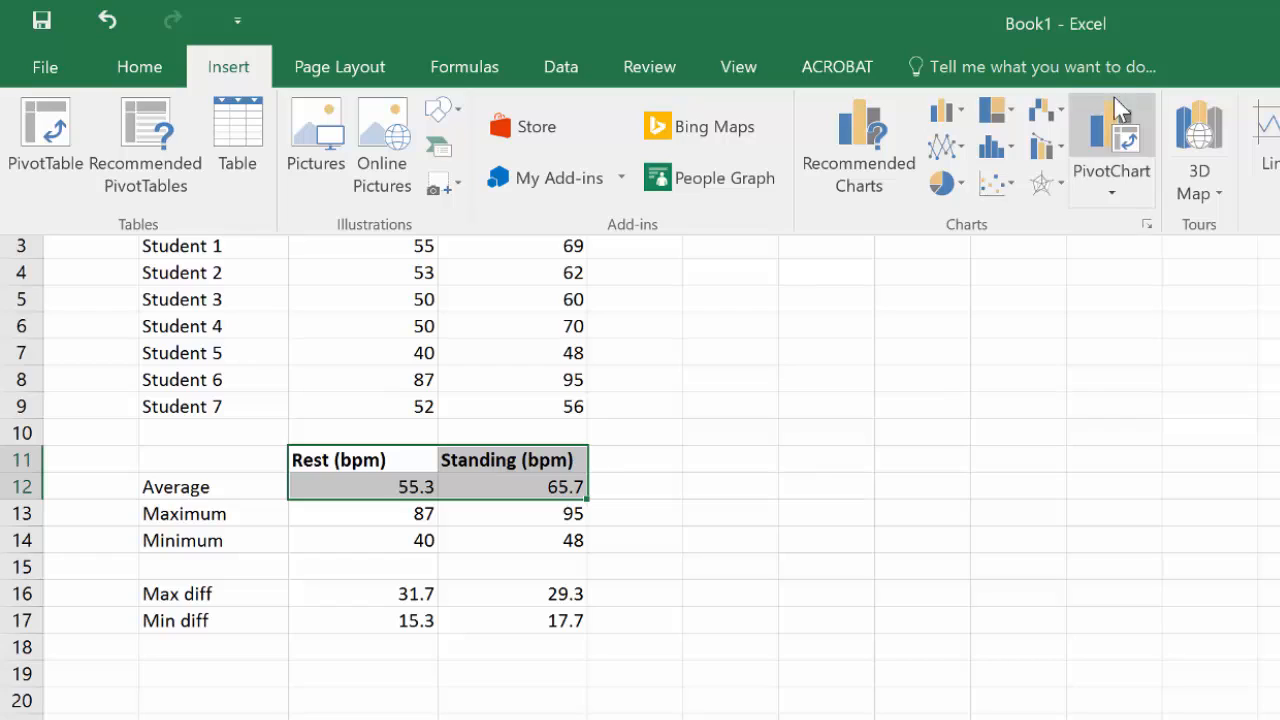
{"action": "left_click", "coordinate": [952, 118]}
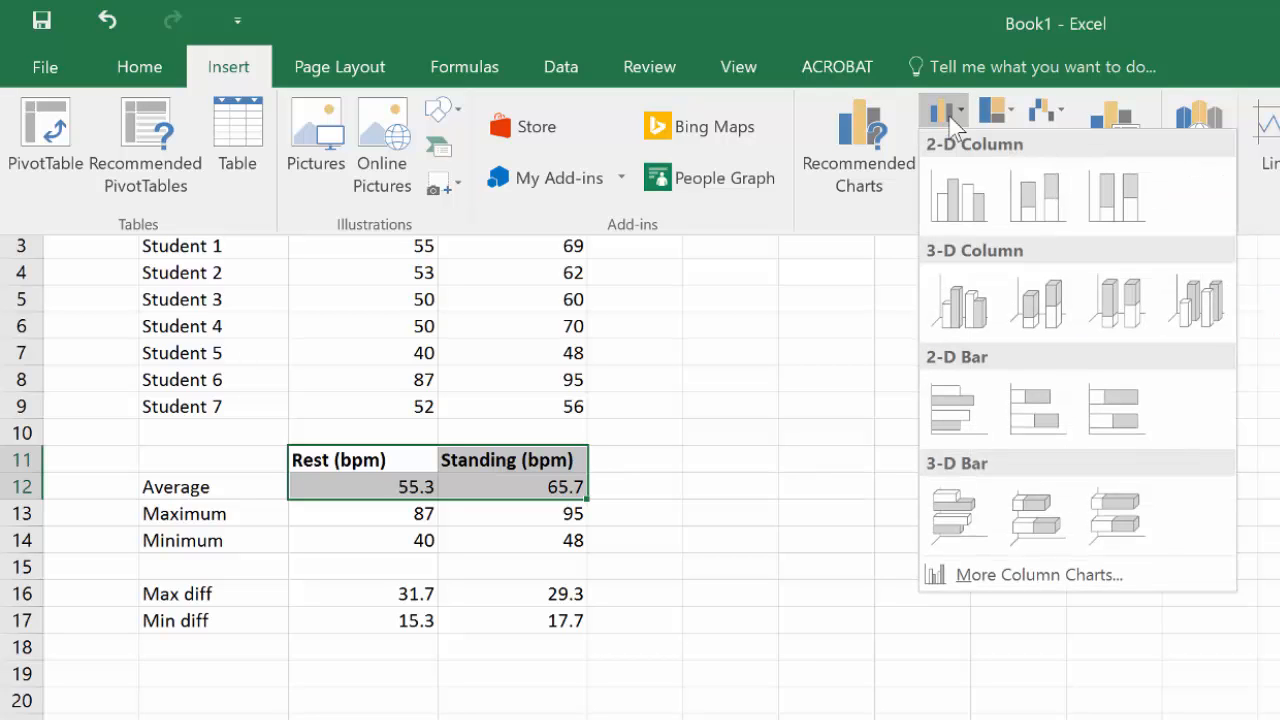
{"action": "left_click", "coordinate": [950, 118]}
{"action": "left_click", "coordinate": [945, 118]}
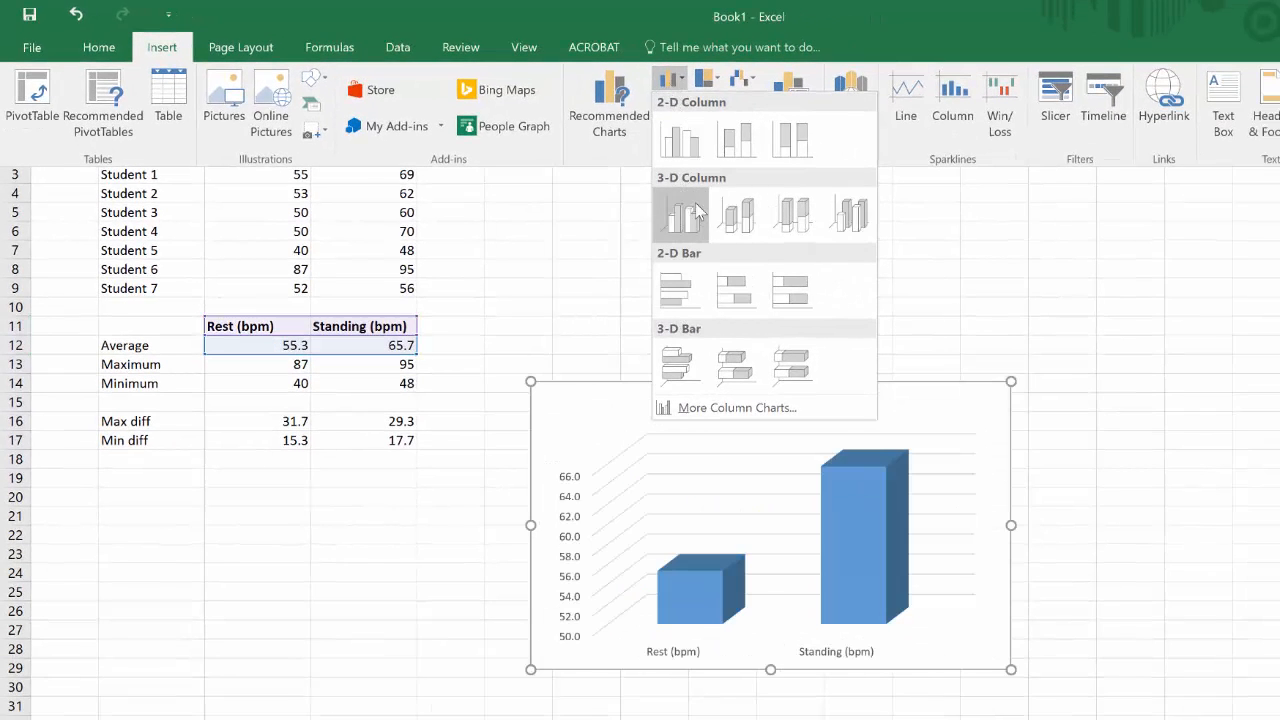
{"action": "left_click", "coordinate": [686, 147]}
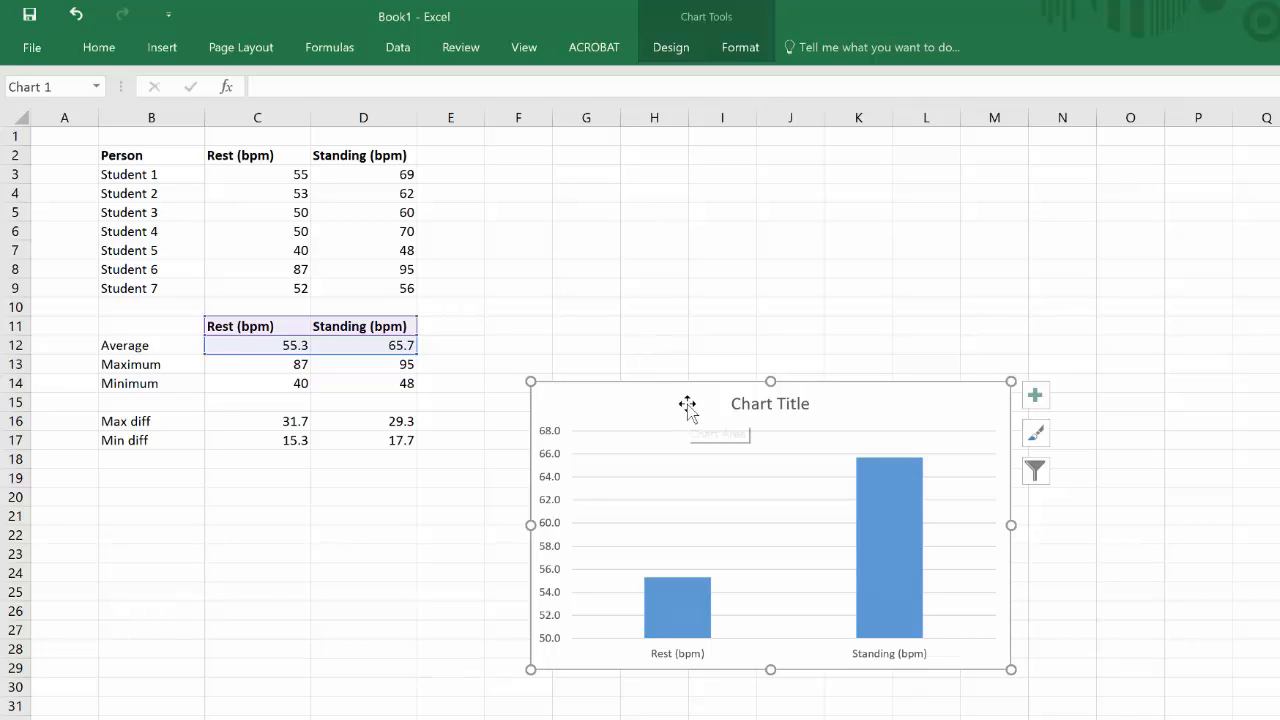
Step: Move the chart up beside the data table and open the formatting options for its vertical axis
{"action": "left_click_drag", "start_coordinate": [688, 405], "coordinate": [641, 169]}
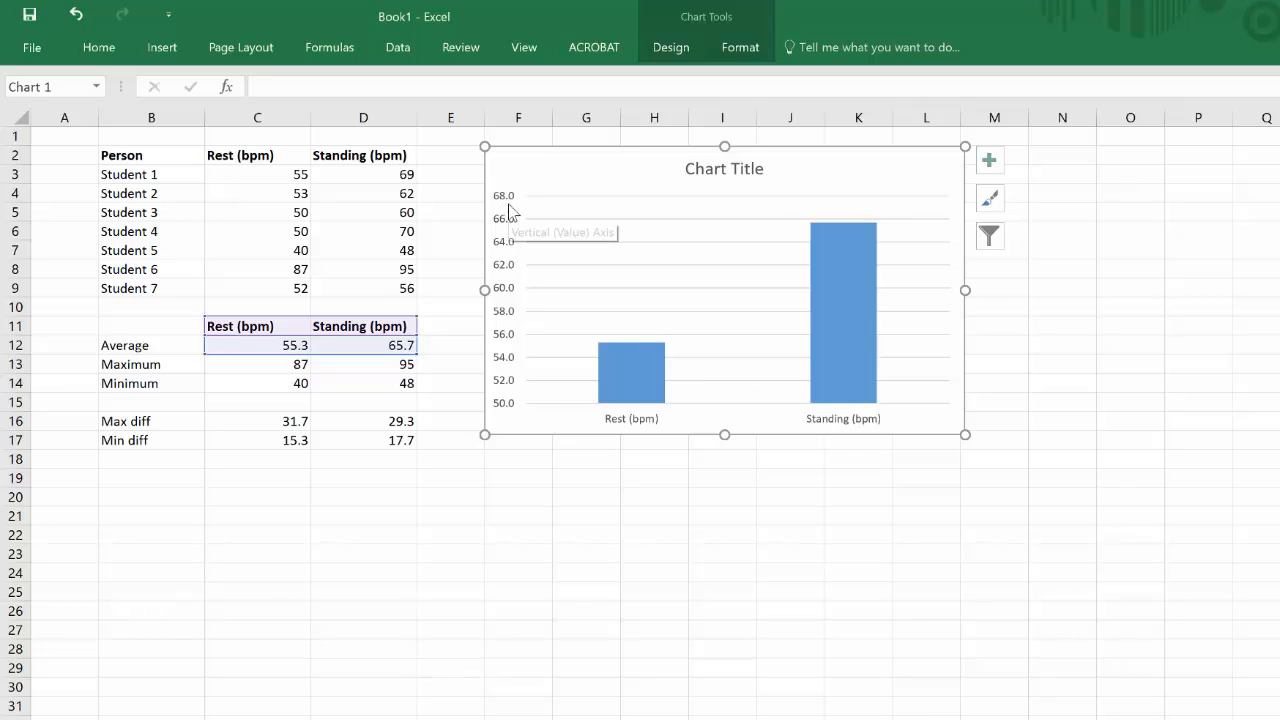
{"action": "left_click", "coordinate": [508, 277]}
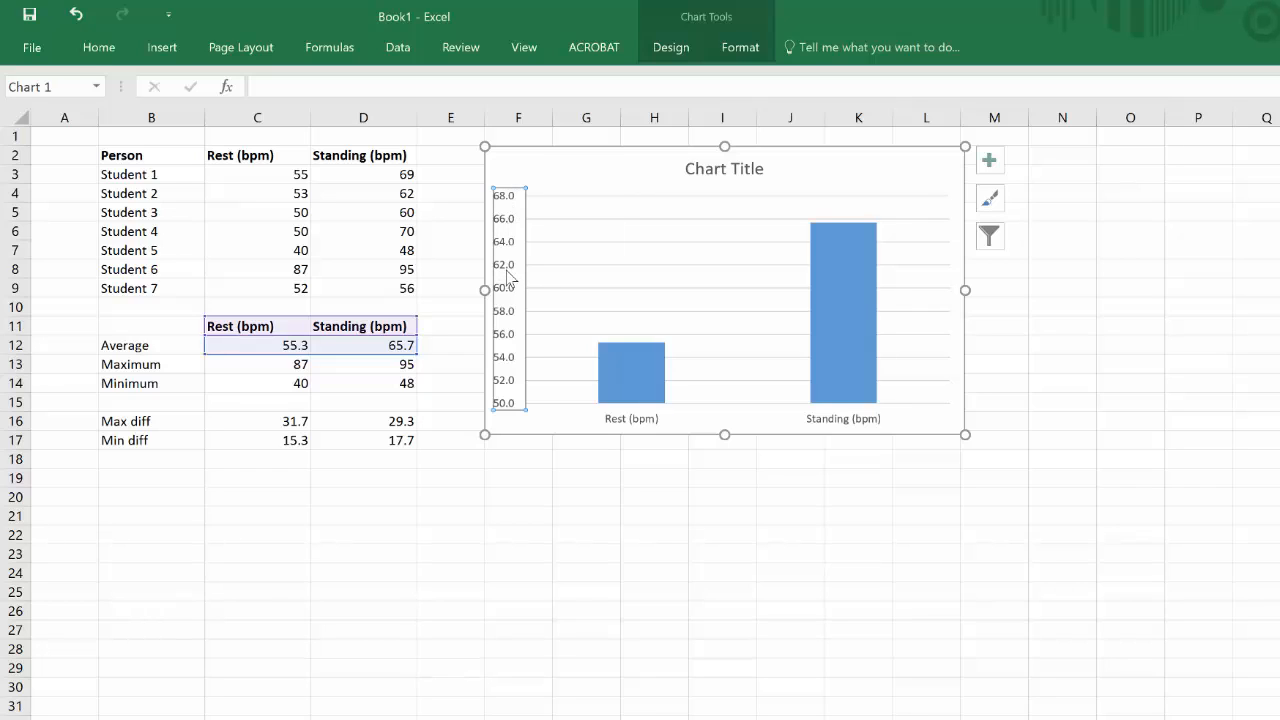
{"action": "key", "text": "Escape"}
{"action": "key", "text": "Escape"}
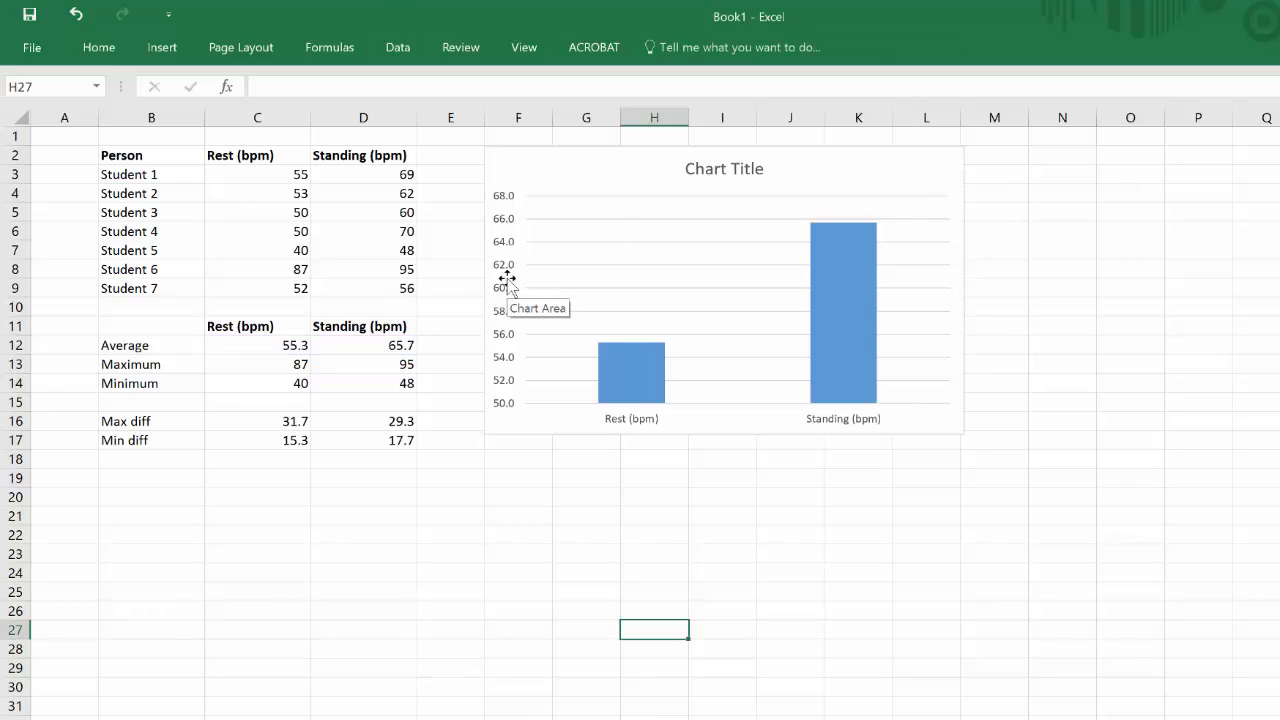
{"action": "left_click", "coordinate": [508, 280]}
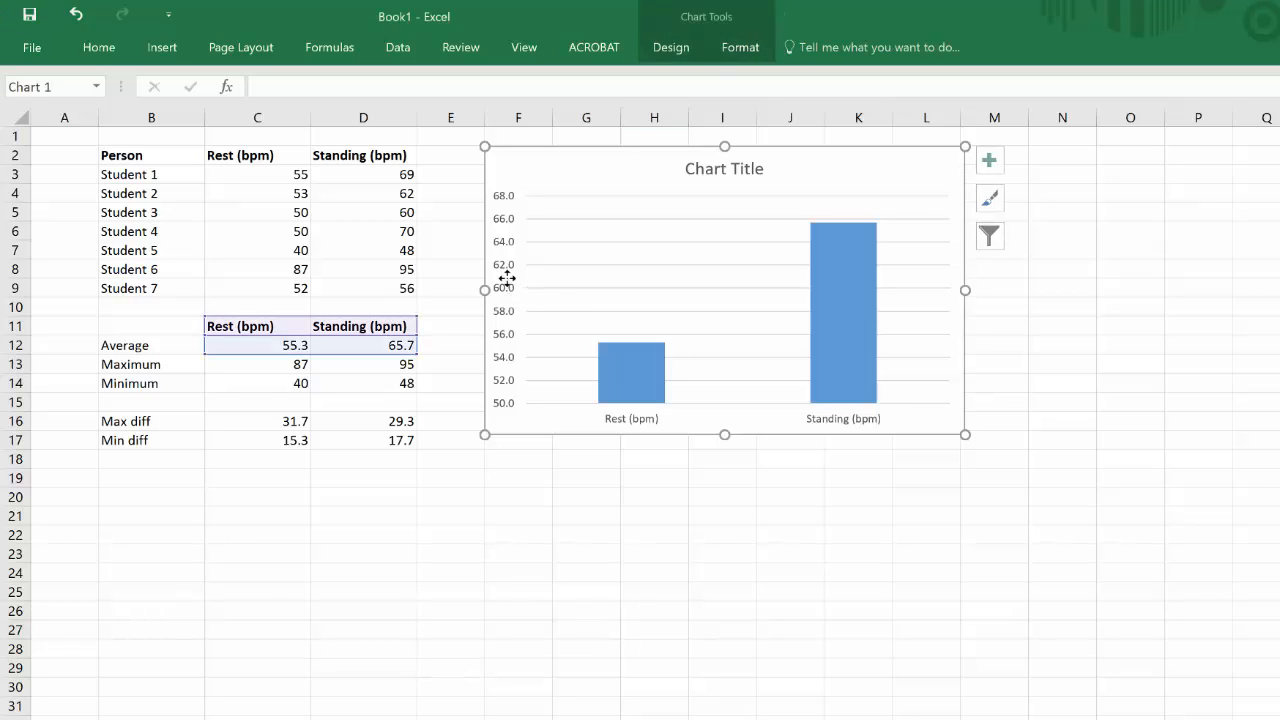
{"action": "left_click", "coordinate": [501, 268]}
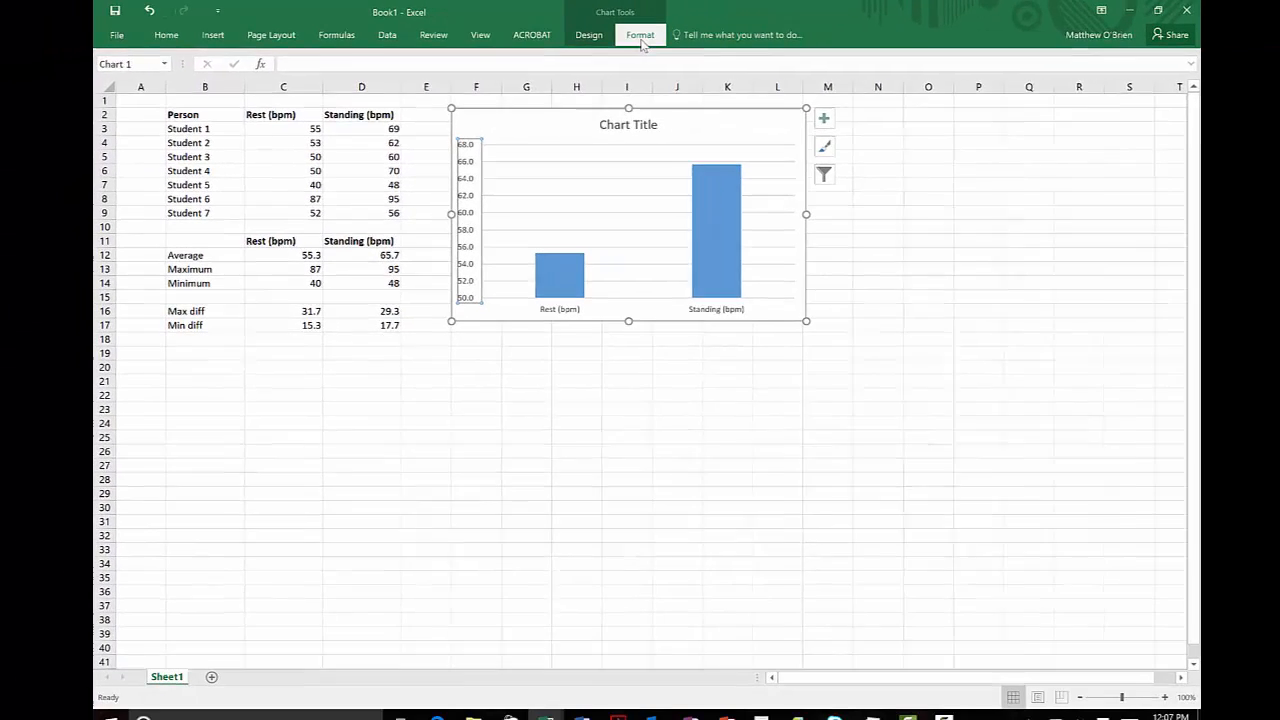
{"action": "left_click", "coordinate": [742, 56]}
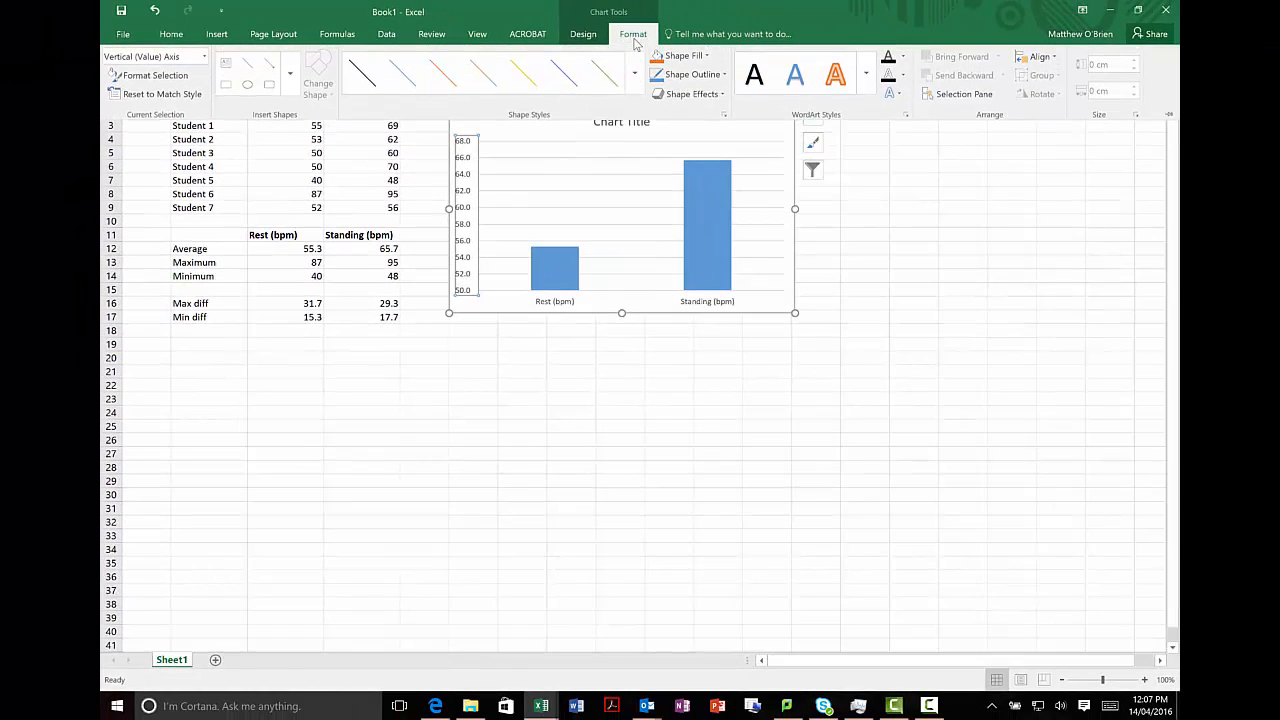
{"action": "left_click", "coordinate": [152, 77]}
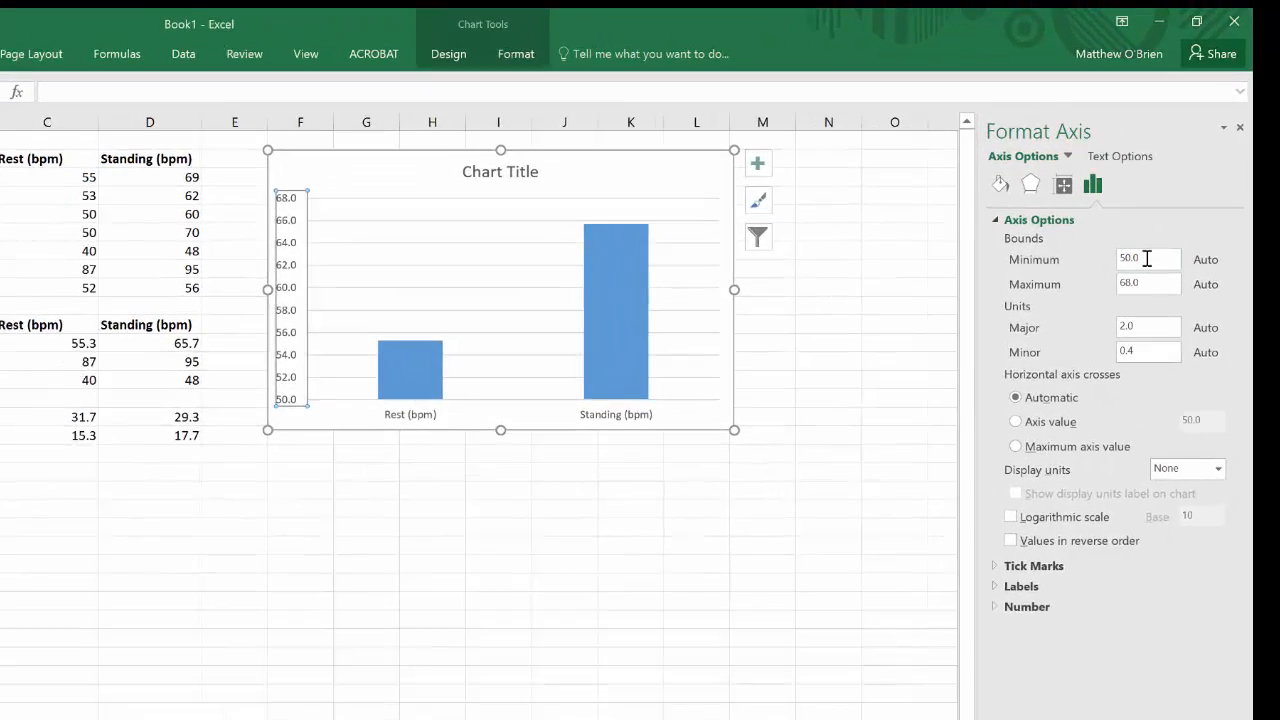
Step: Set the vertical axis bounds to a minimum of 0 and a maximum of 100
{"action": "left_click_drag", "start_coordinate": [1164, 285], "coordinate": [1094, 282]}
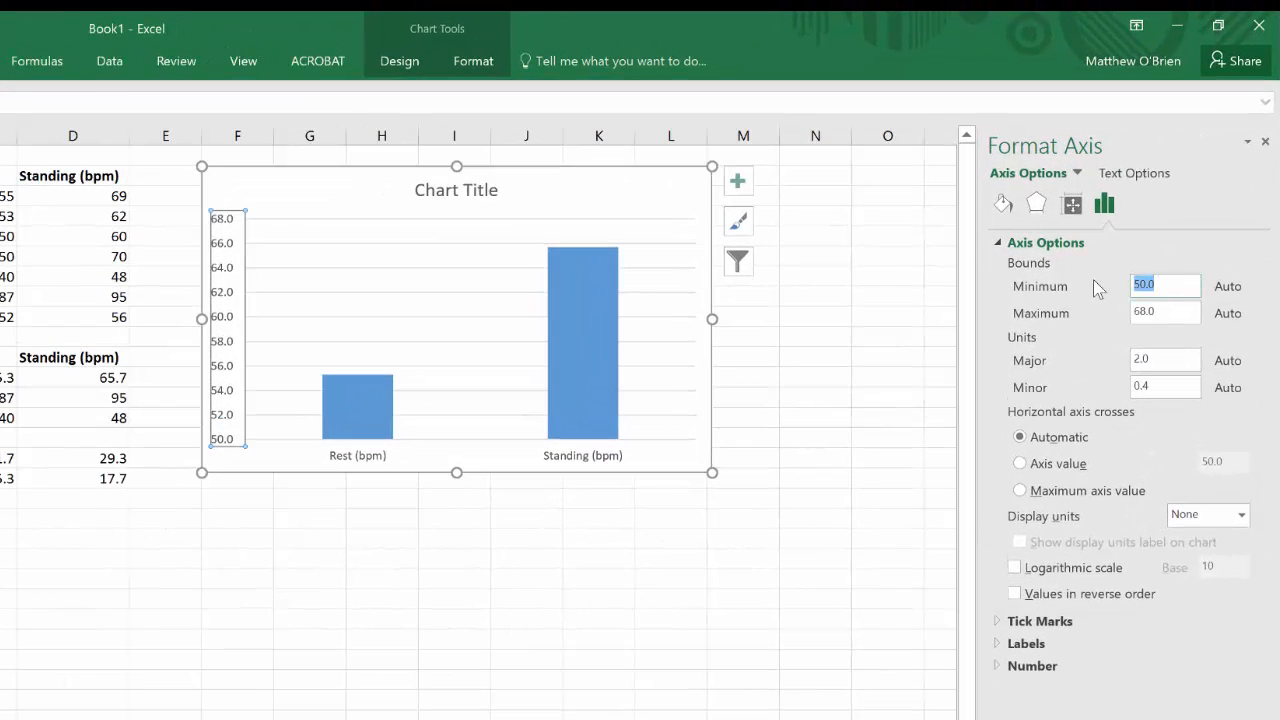
{"action": "type", "text": "0"}
{"action": "left_click", "coordinate": [1175, 316]}
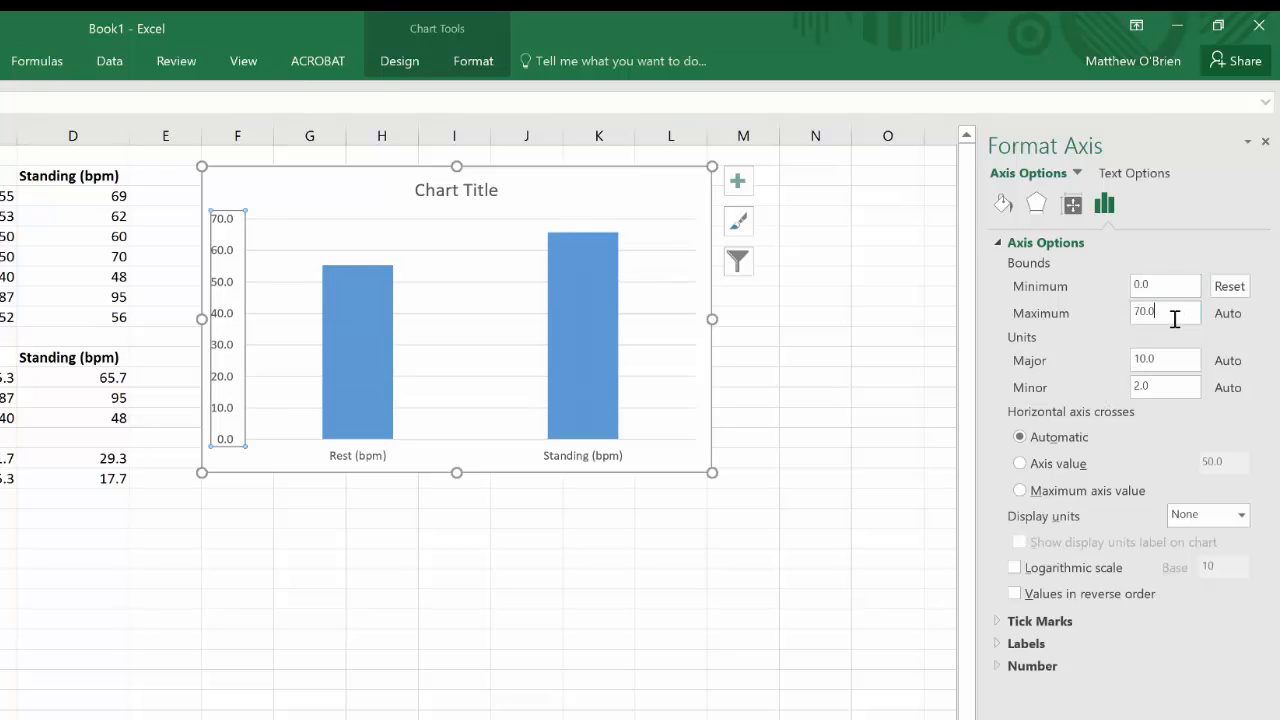
{"action": "left_click_drag", "start_coordinate": [1175, 316], "coordinate": [1106, 311]}
{"action": "type", "text": "1"}
{"action": "left_click", "coordinate": [1172, 284]}
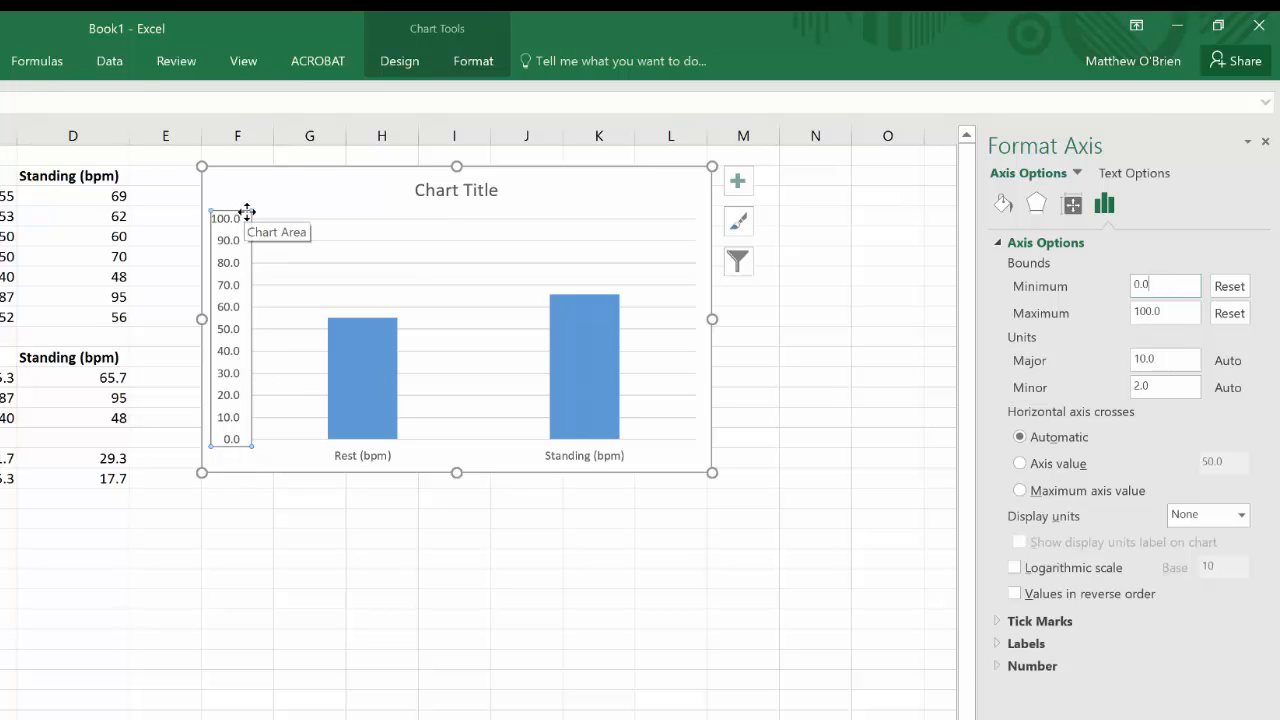
Step: Replace the chart title with "A comparison of resting and standing pulse rates for a class of year 11 students"
{"action": "left_click", "coordinate": [451, 188]}
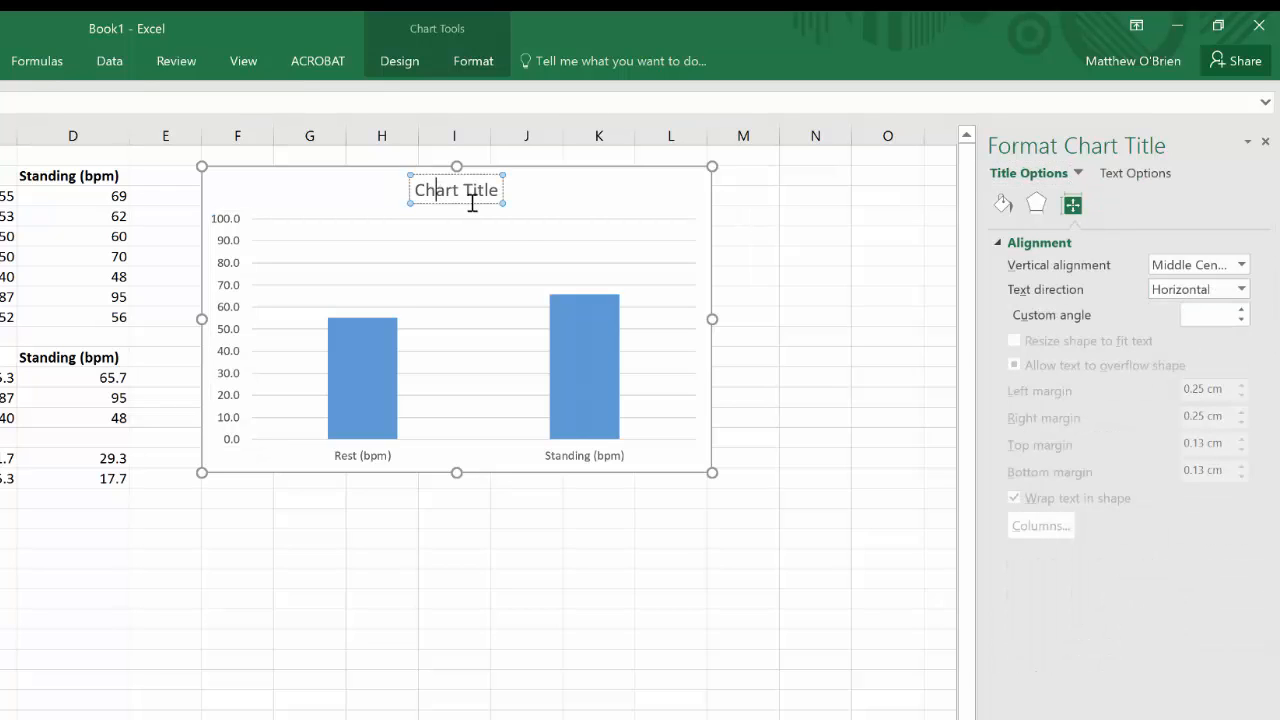
{"action": "key", "text": "ctrl+a"}
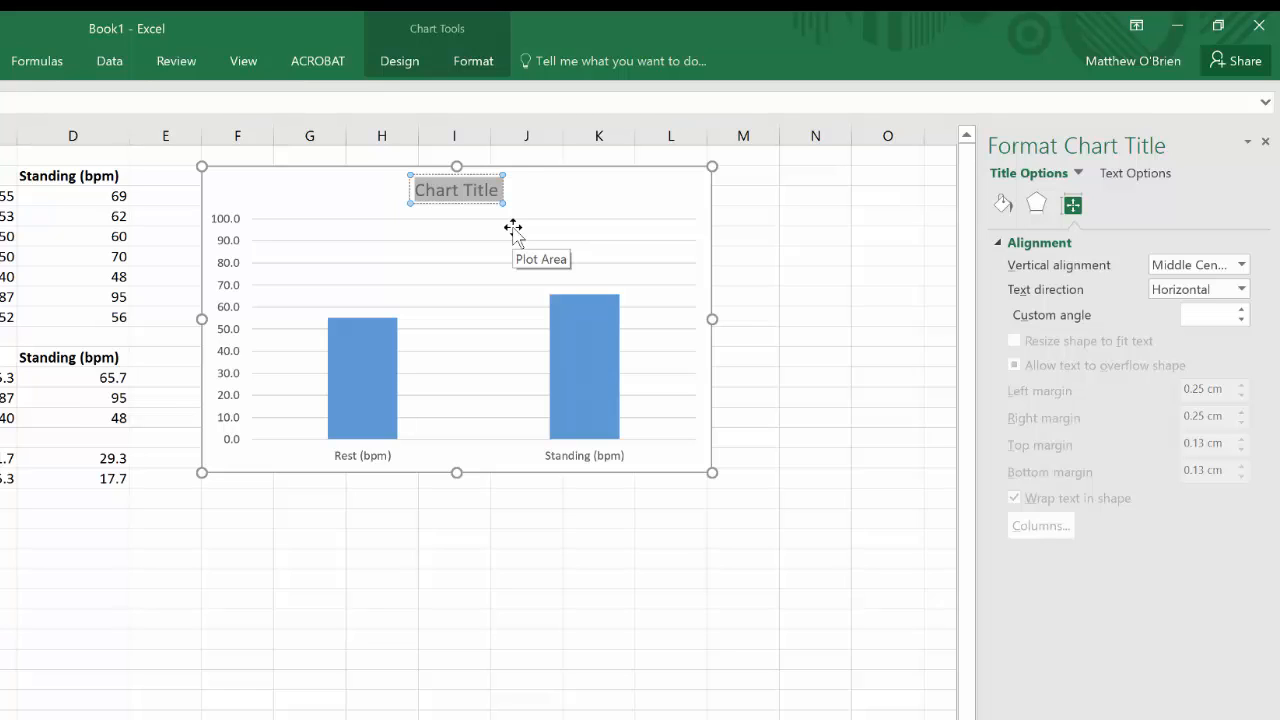
{"action": "type", "text": "A compa"}
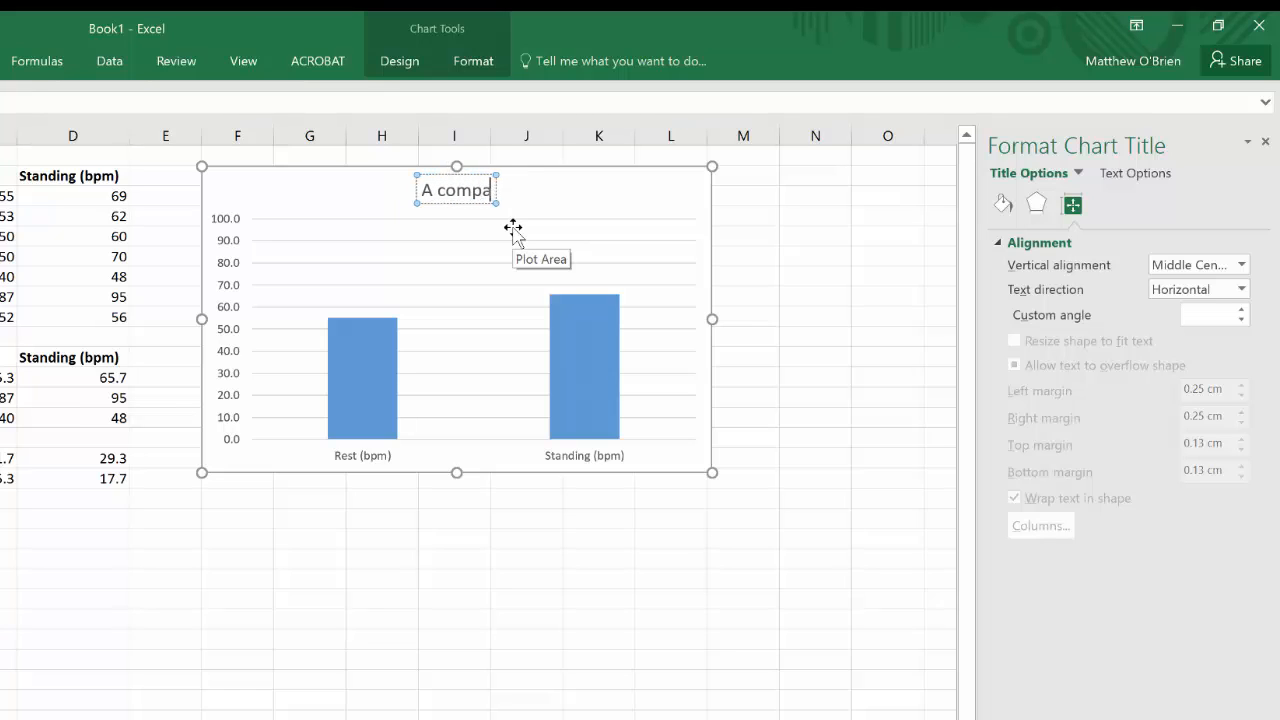
{"action": "type", "text": "rison of res"}
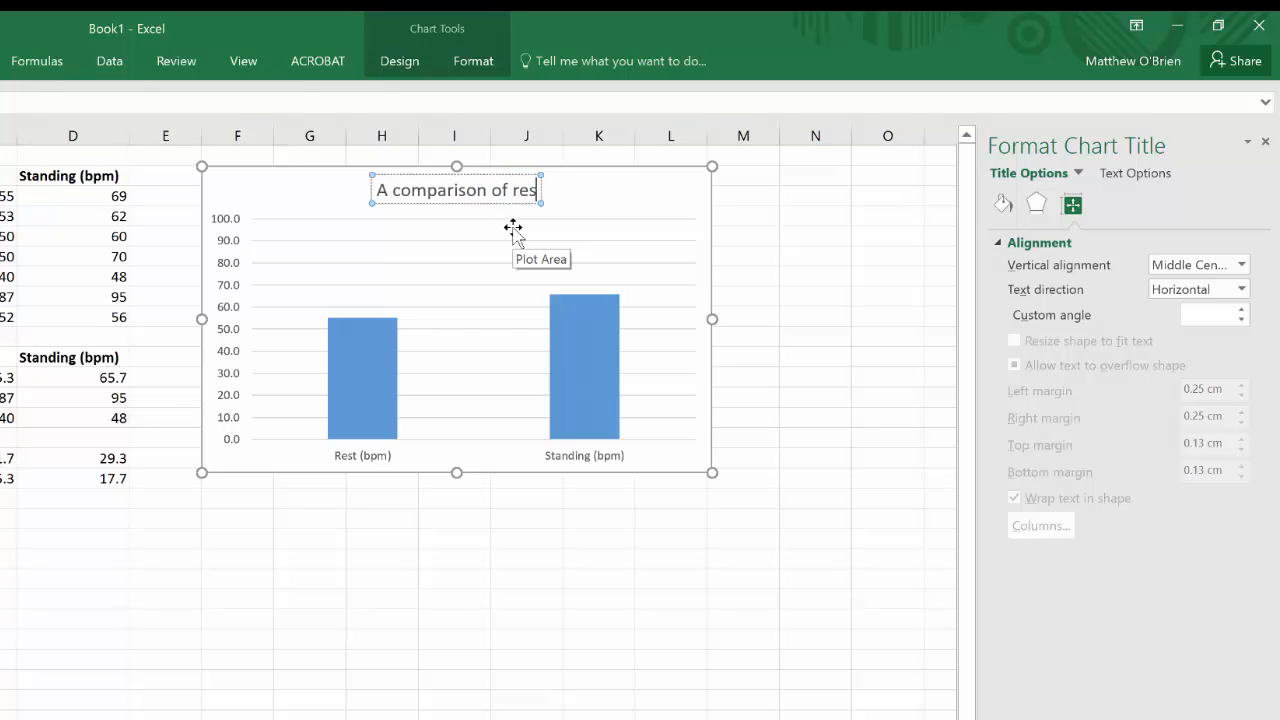
{"action": "type", "text": "ting and stand"}
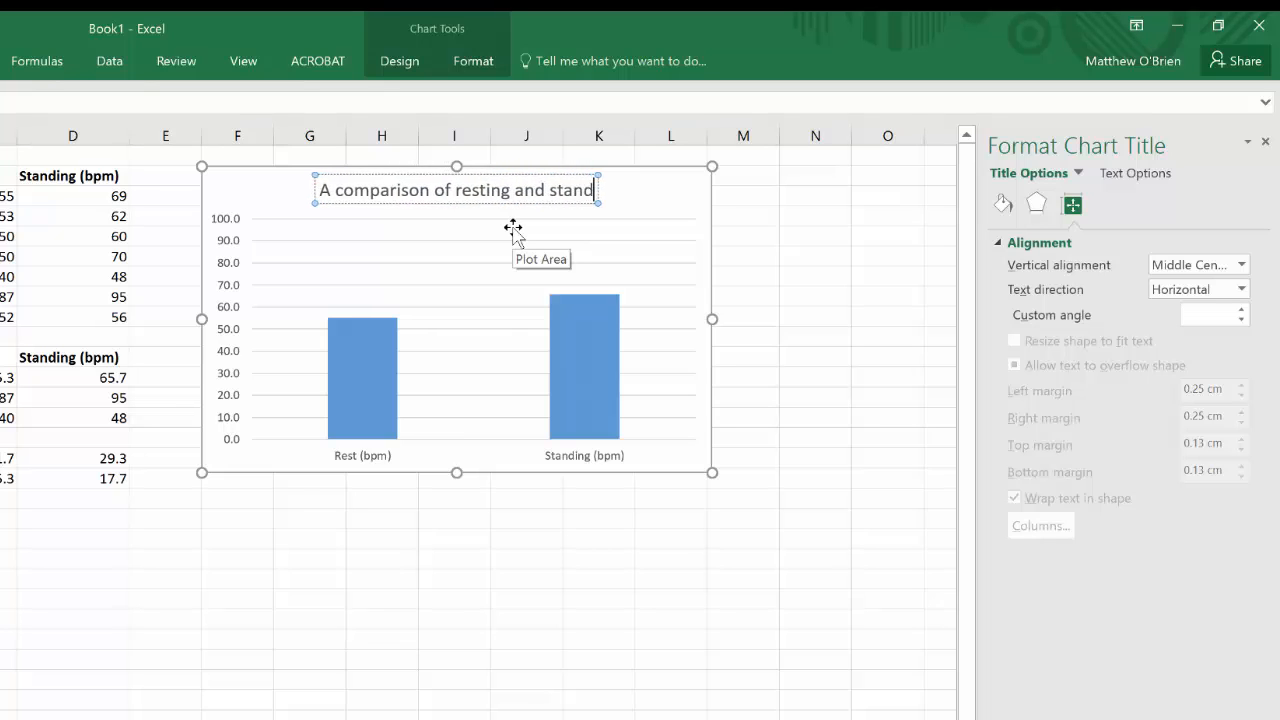
{"action": "type", "text": "ing pulse"}
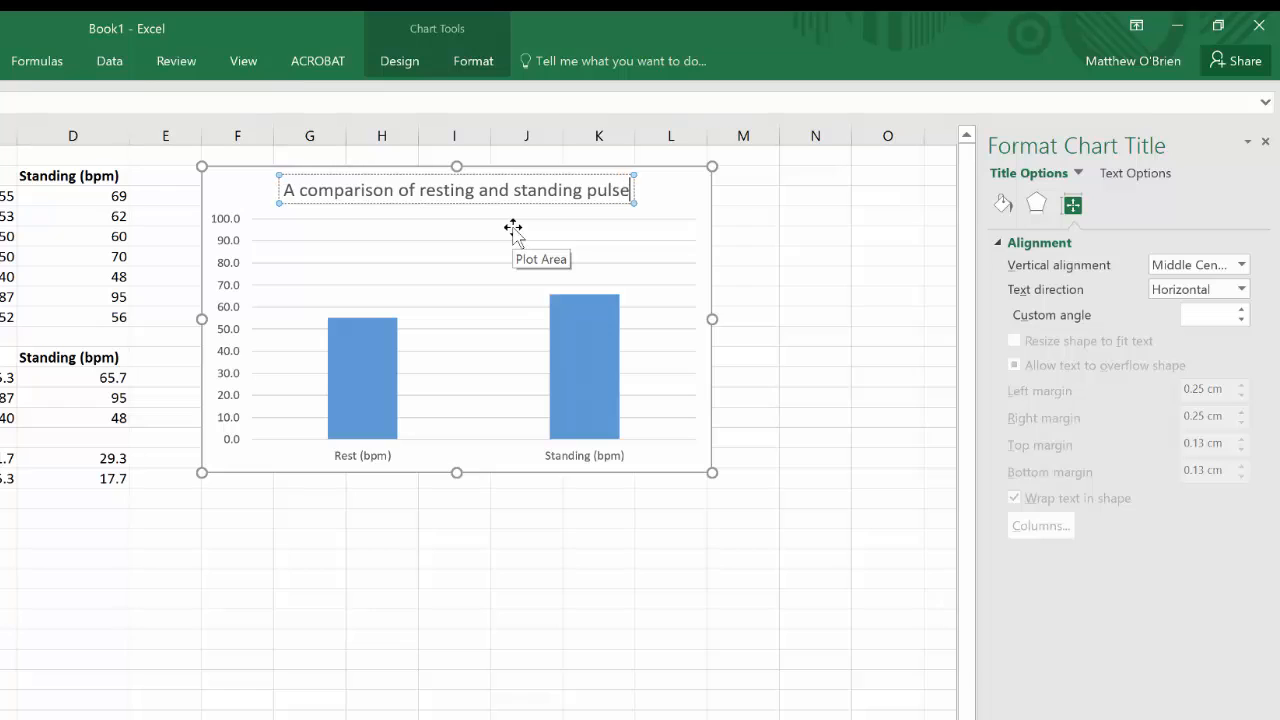
{"action": "type", "text": " rates"}
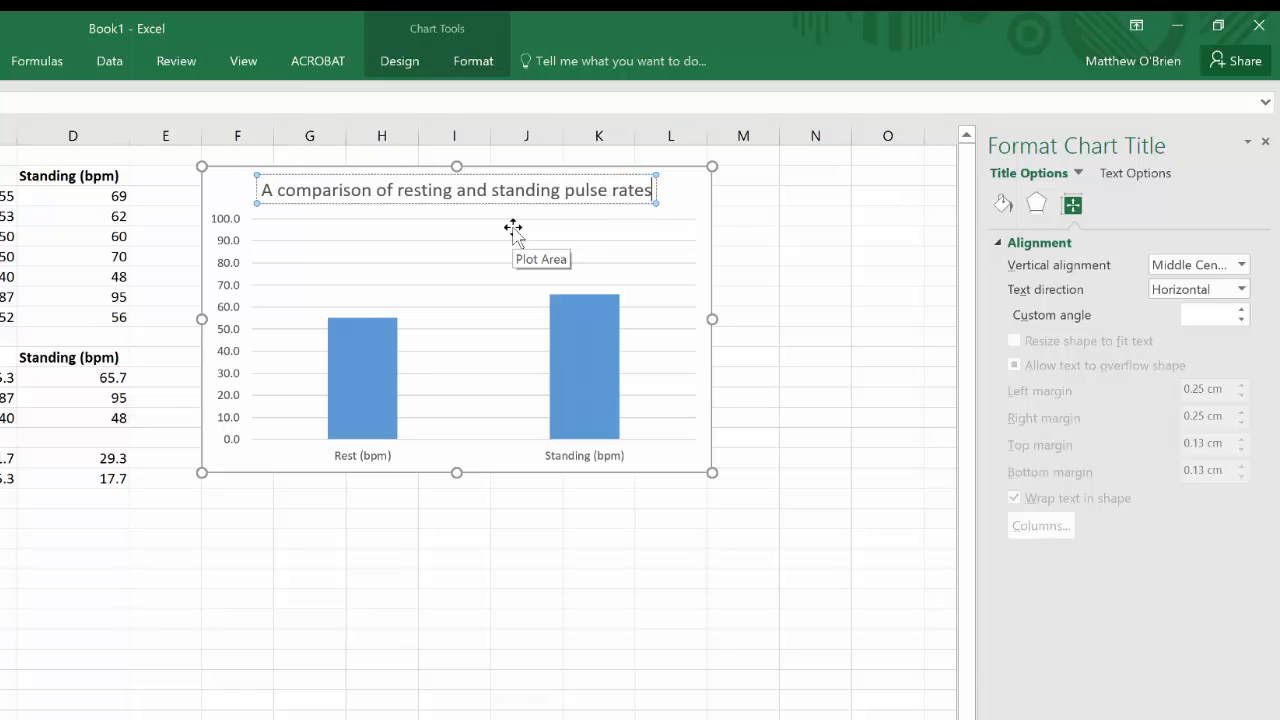
{"action": "type", "text": " for a class"}
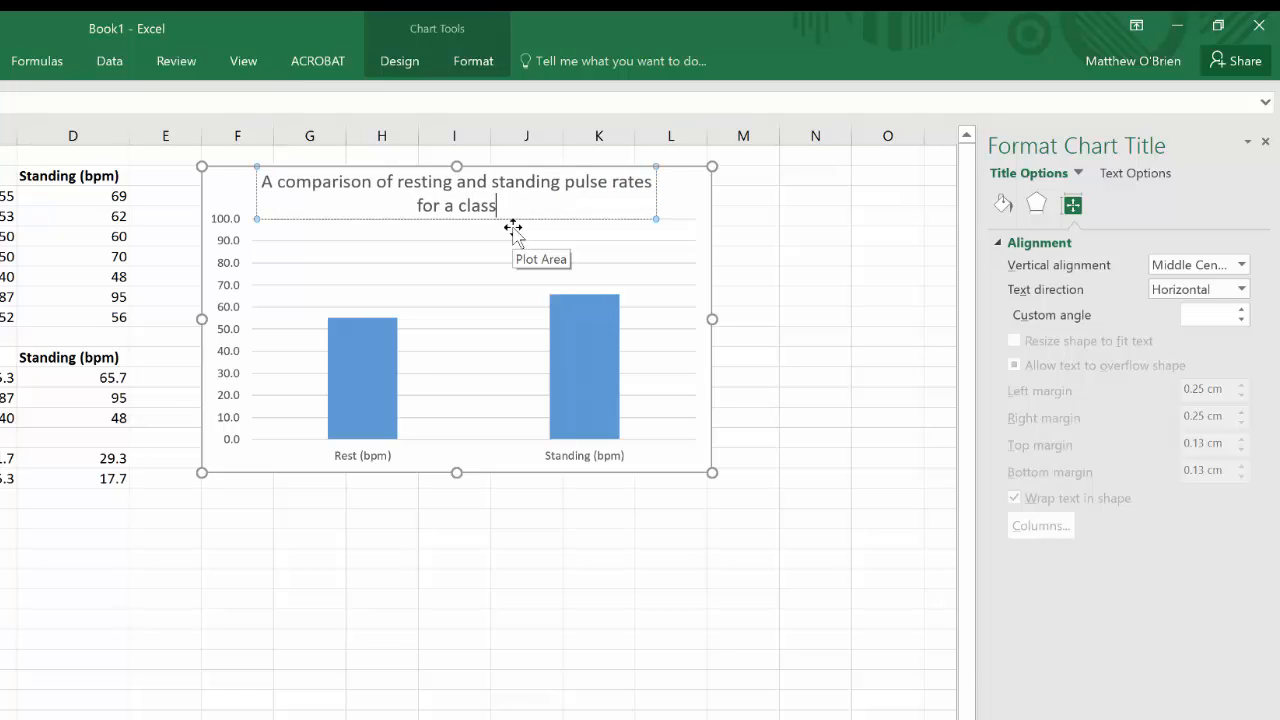
{"action": "type", "text": " of year 11"}
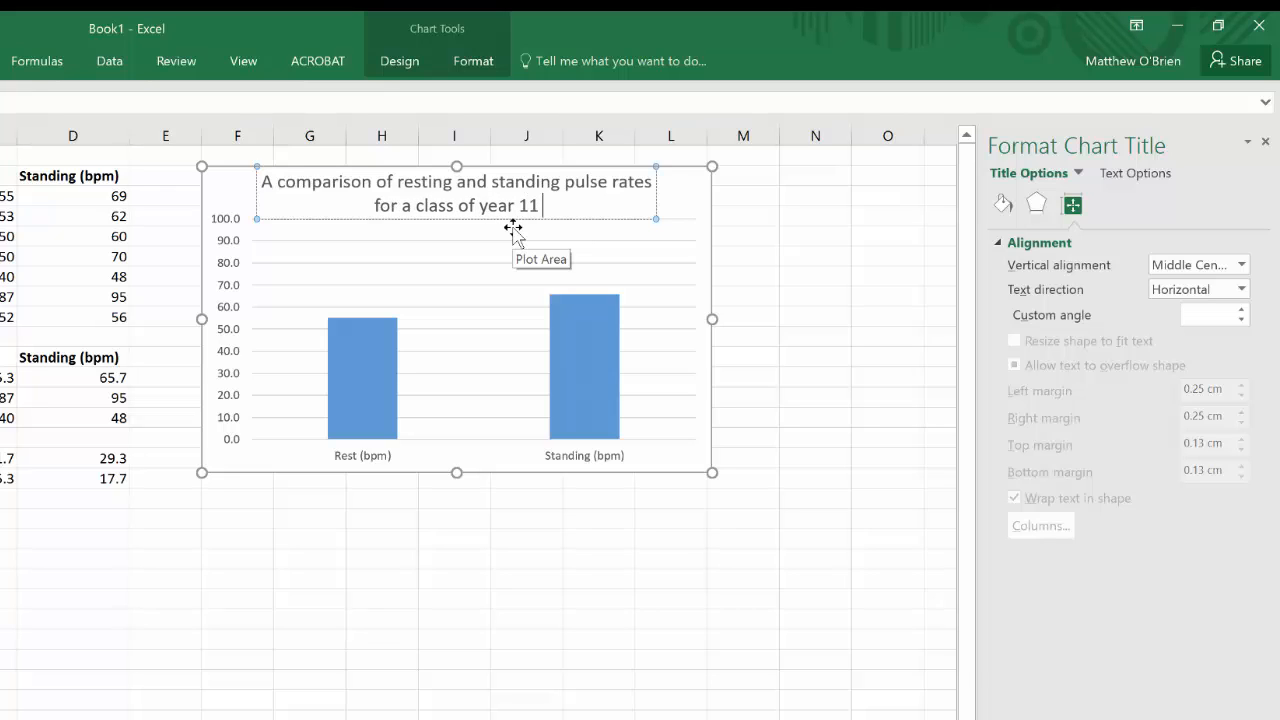
{"action": "type", "text": " students"}
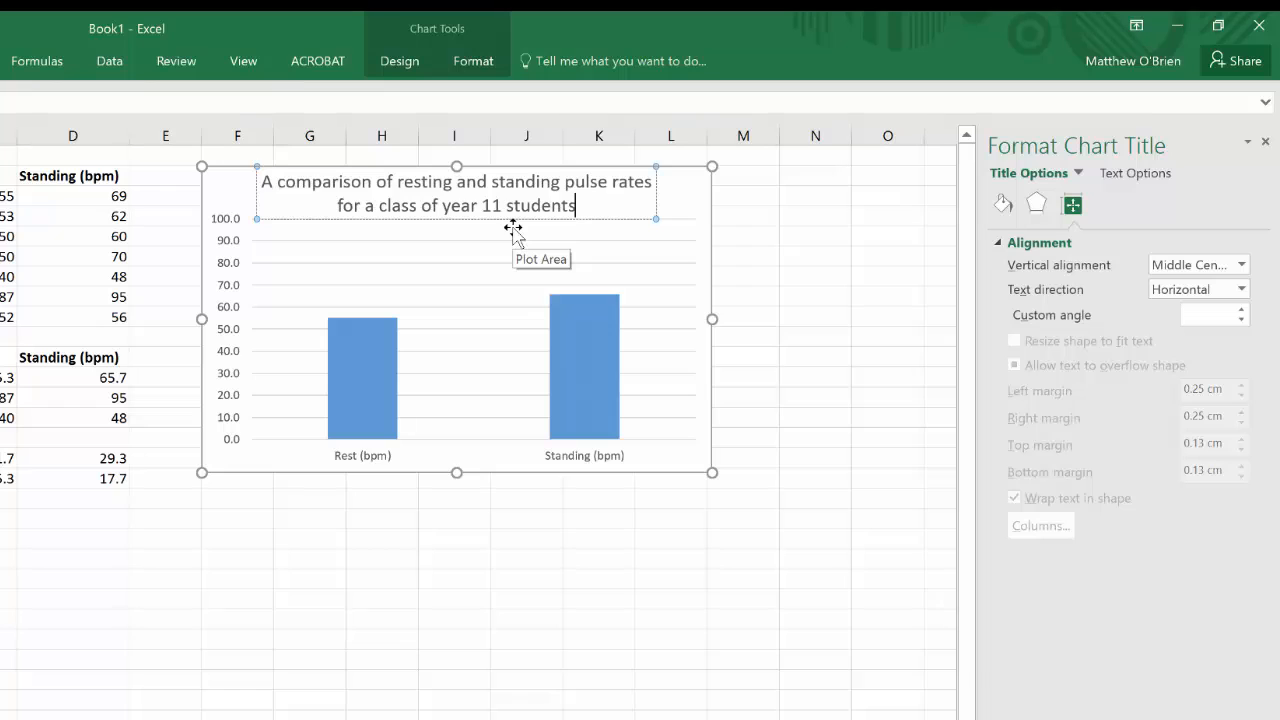
{"action": "left_click", "coordinate": [287, 460]}
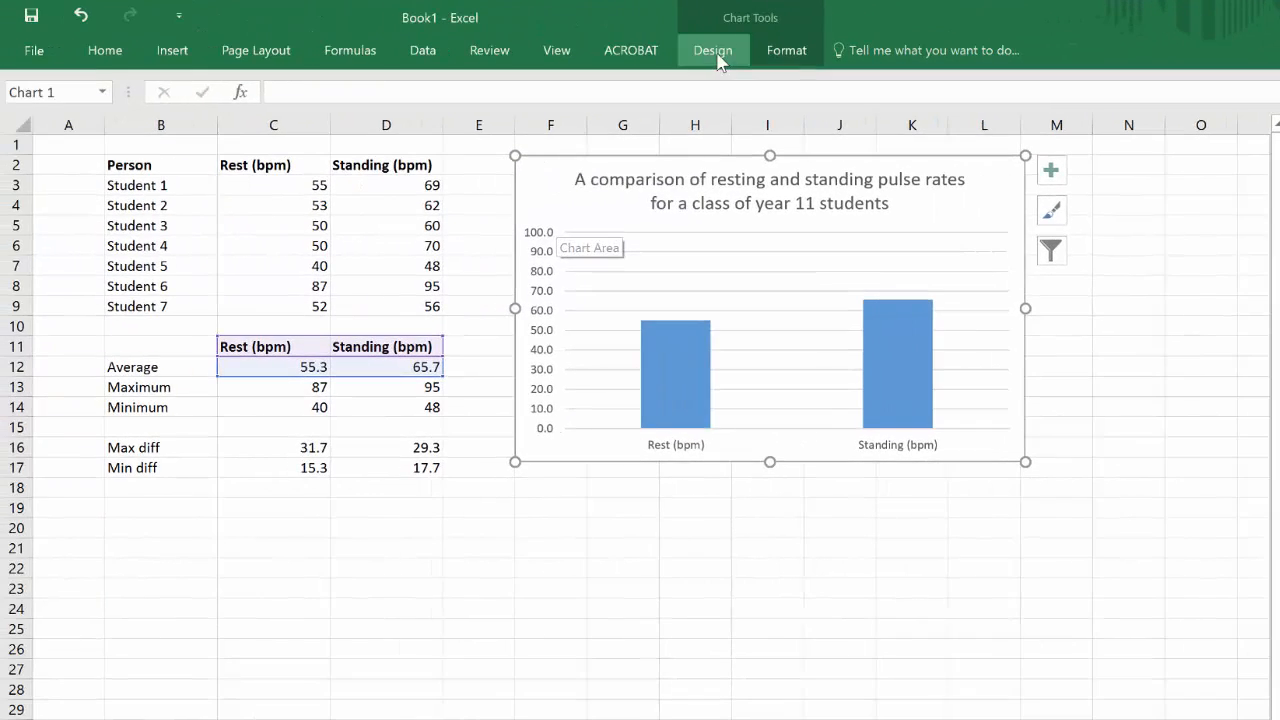
Step: Add a primary horizontal axis title and rename it "Body position"
{"action": "left_click", "coordinate": [716, 58]}
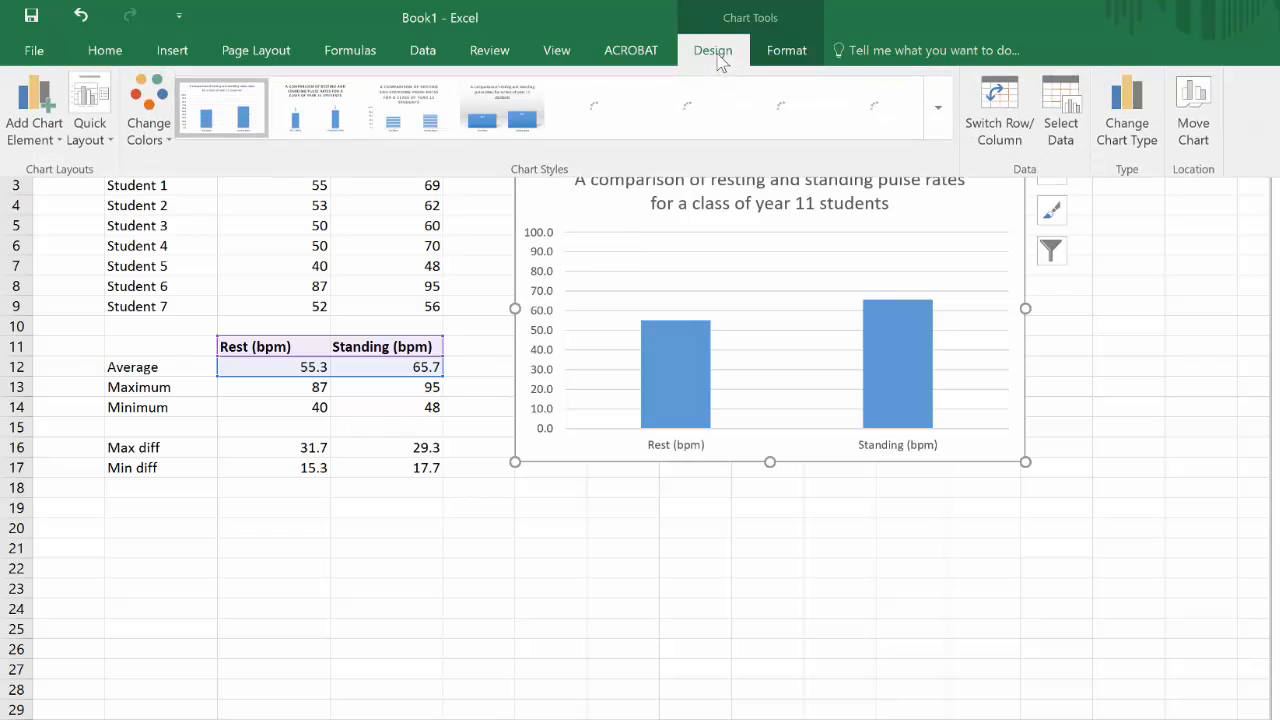
{"action": "left_click", "coordinate": [57, 145]}
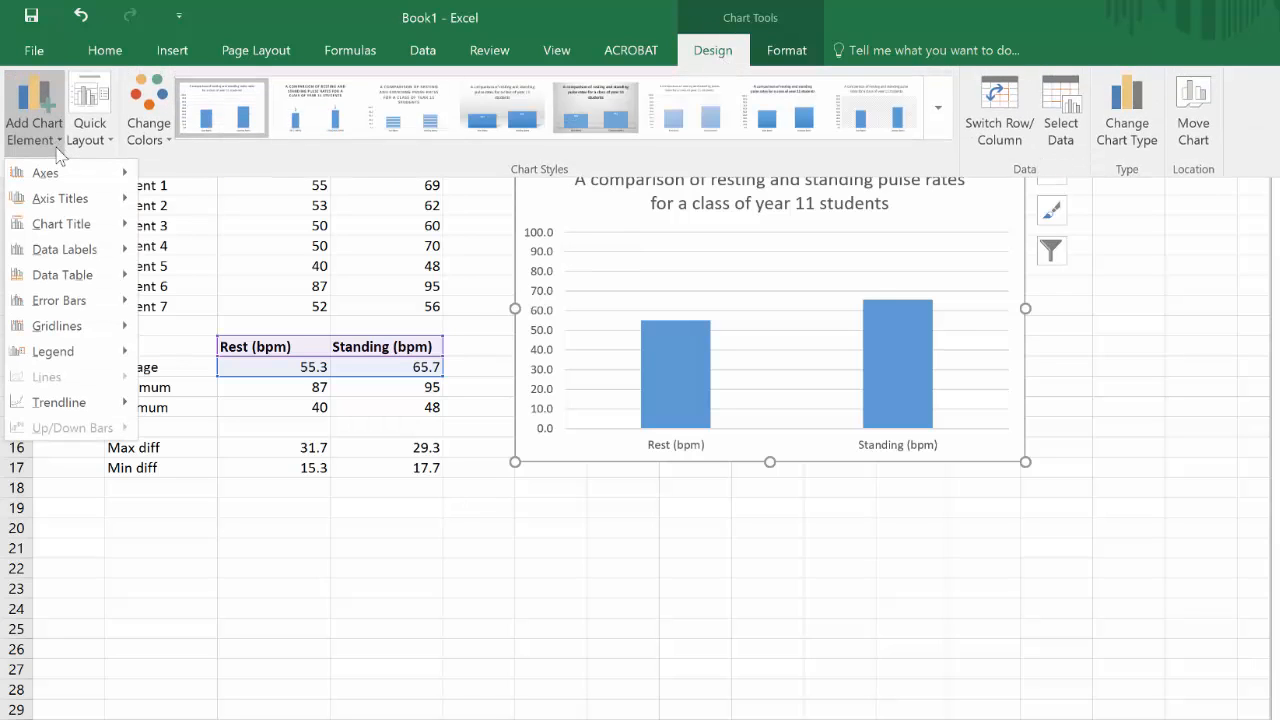
{"action": "mouse_move", "coordinate": [62, 202]}
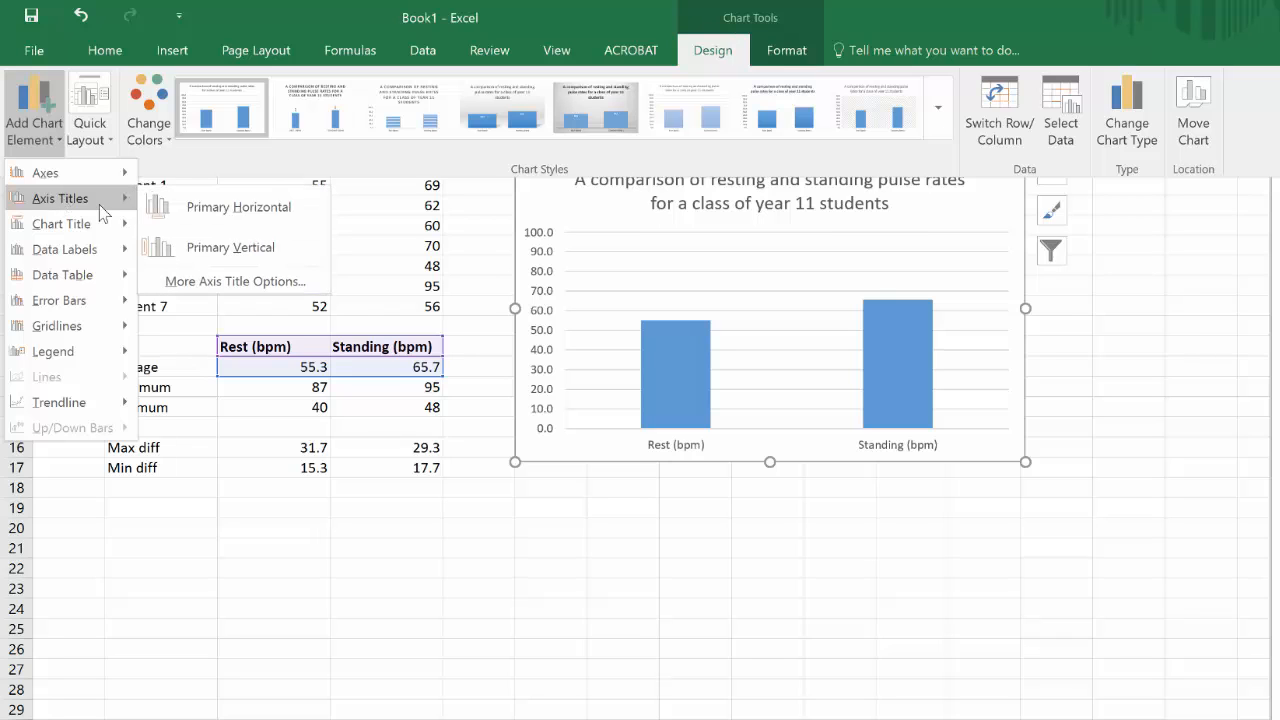
{"action": "left_click", "coordinate": [251, 208]}
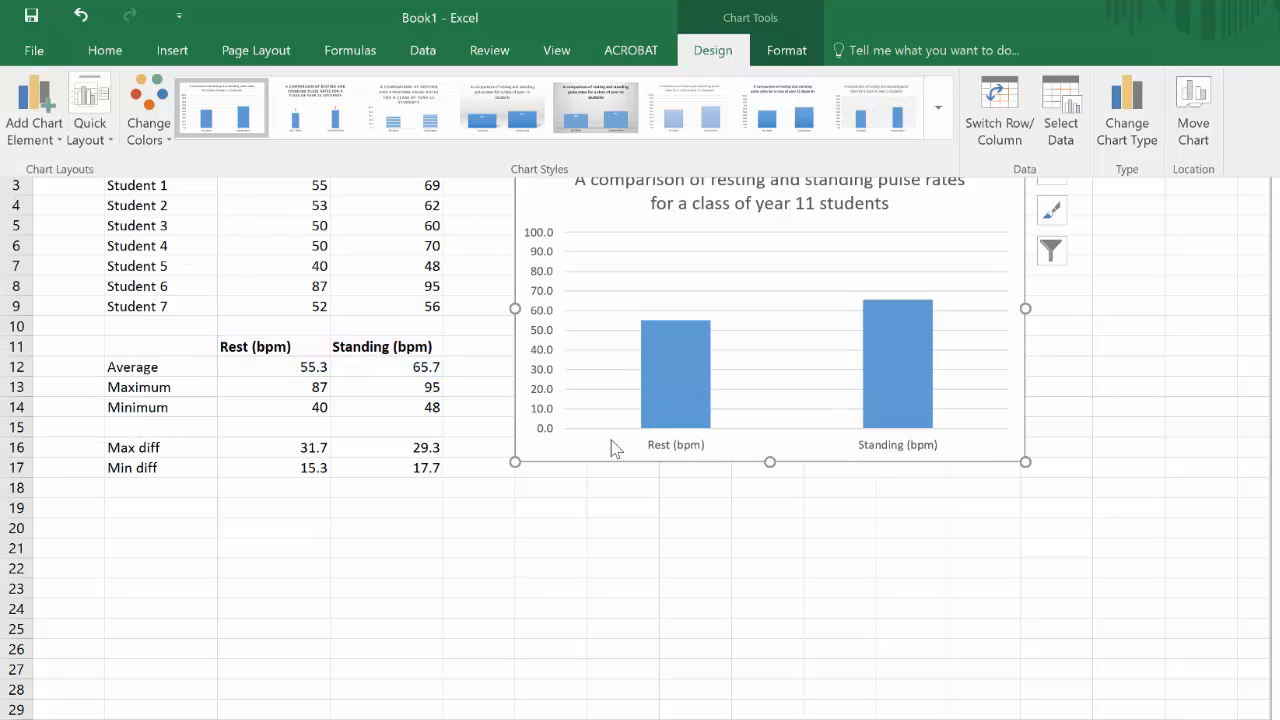
{"action": "left_click", "coordinate": [785, 436]}
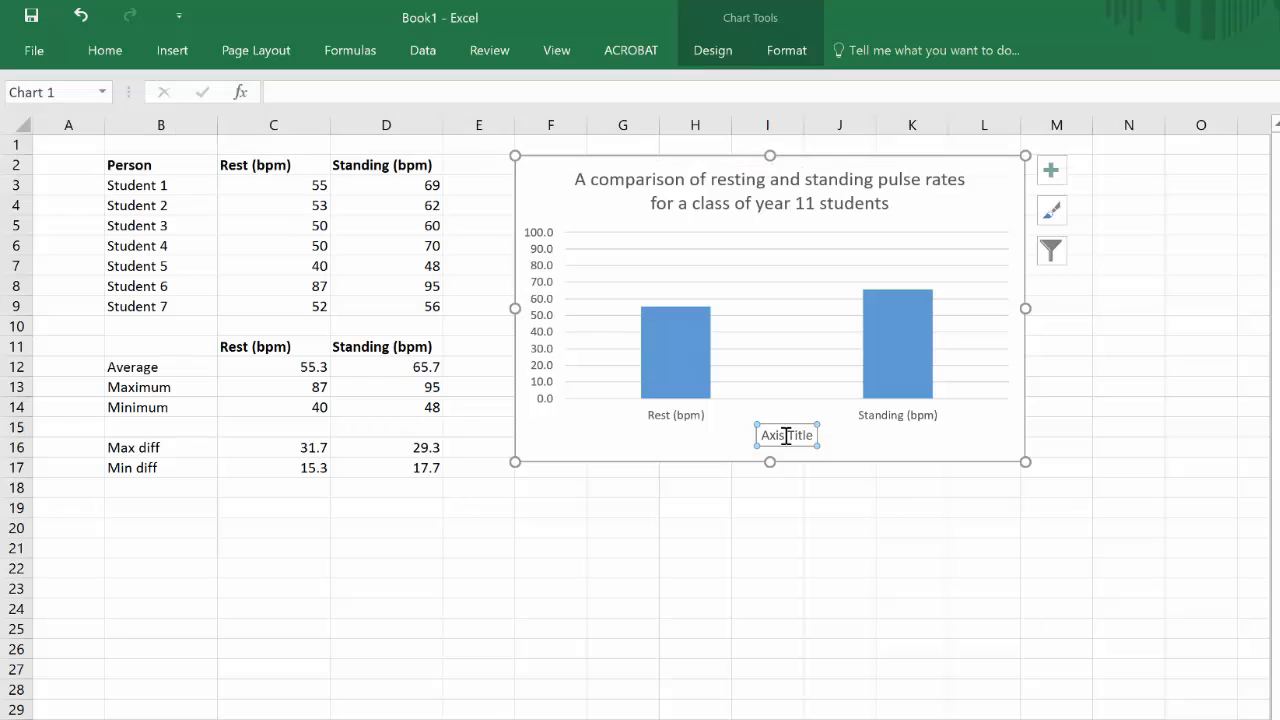
{"action": "triple_click", "coordinate": [785, 436]}
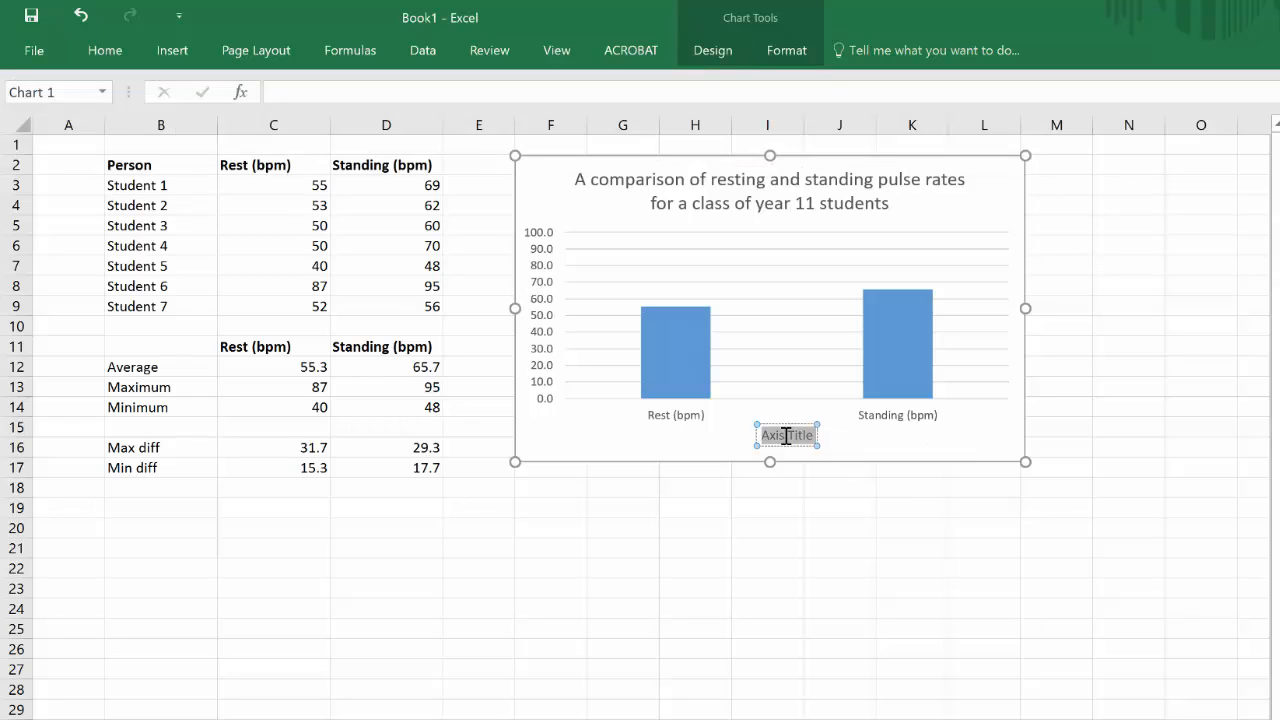
{"action": "type", "text": "Body"}
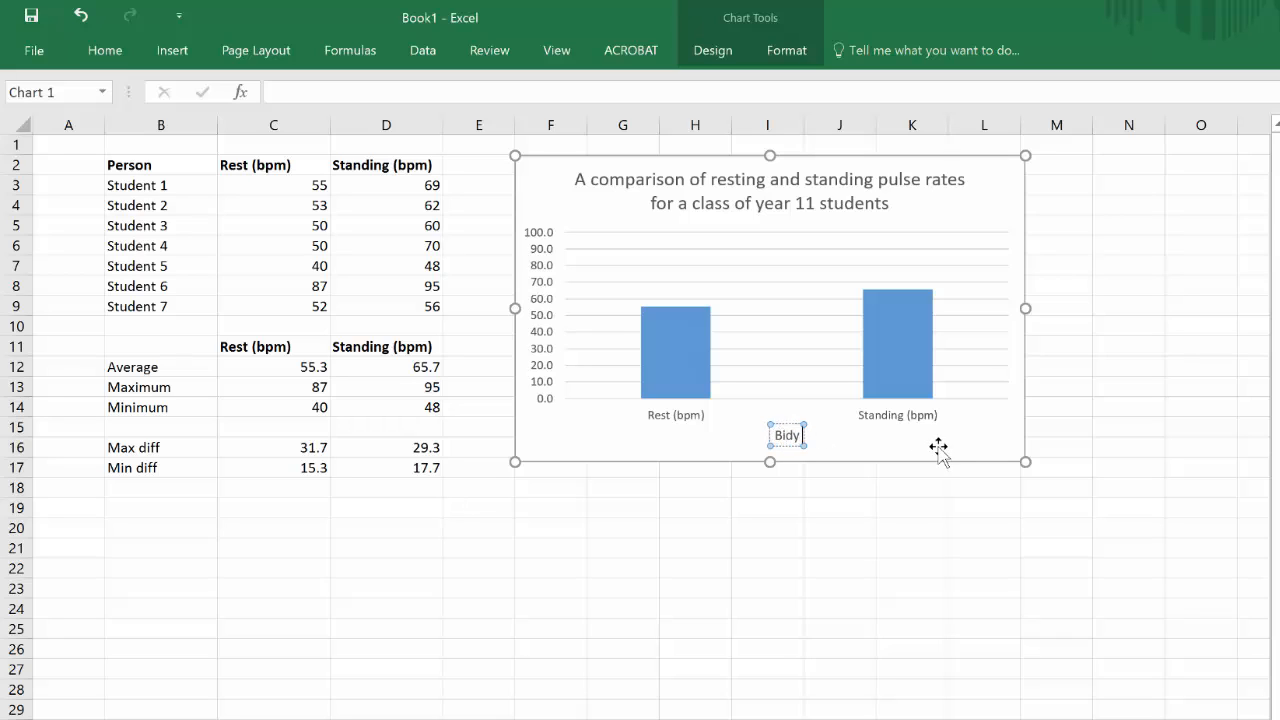
{"action": "key", "text": "BackSpace"}
{"action": "key", "text": "BackSpace"}
{"action": "key", "text": "BackSpace"}
{"action": "type", "text": "i"}
{"action": "key", "text": "BackSpace"}
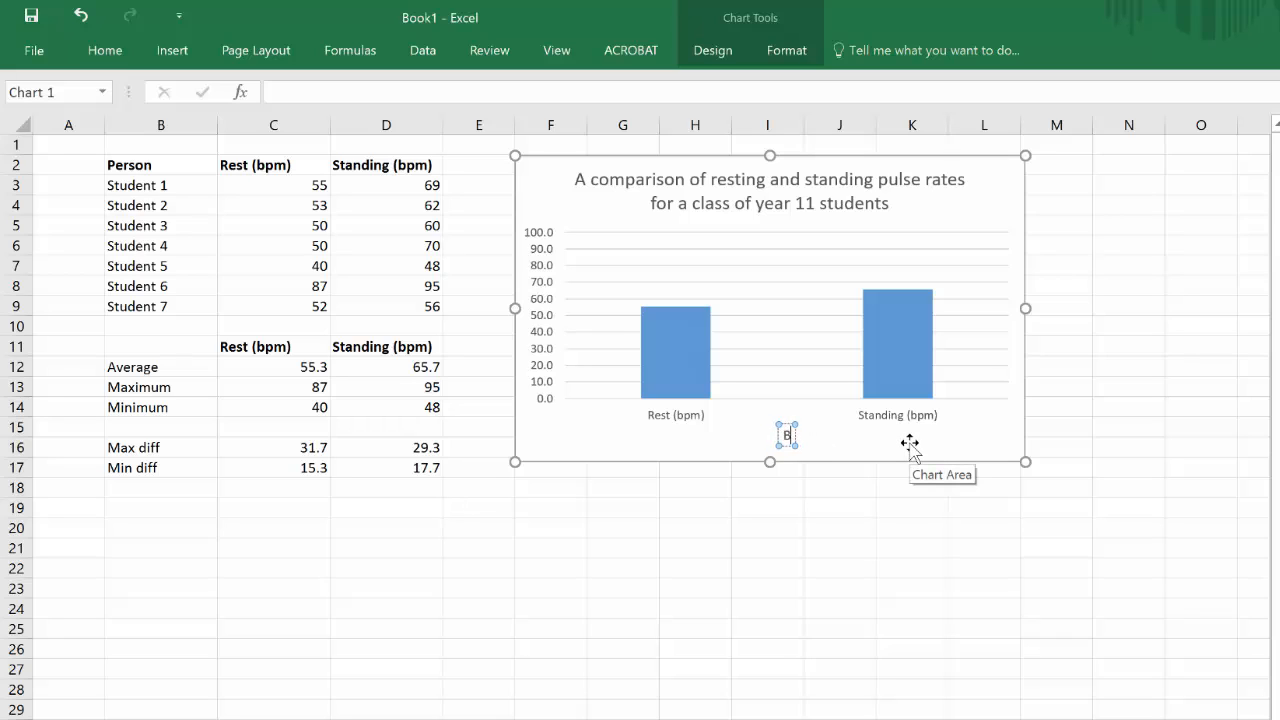
{"action": "type", "text": "ody position"}
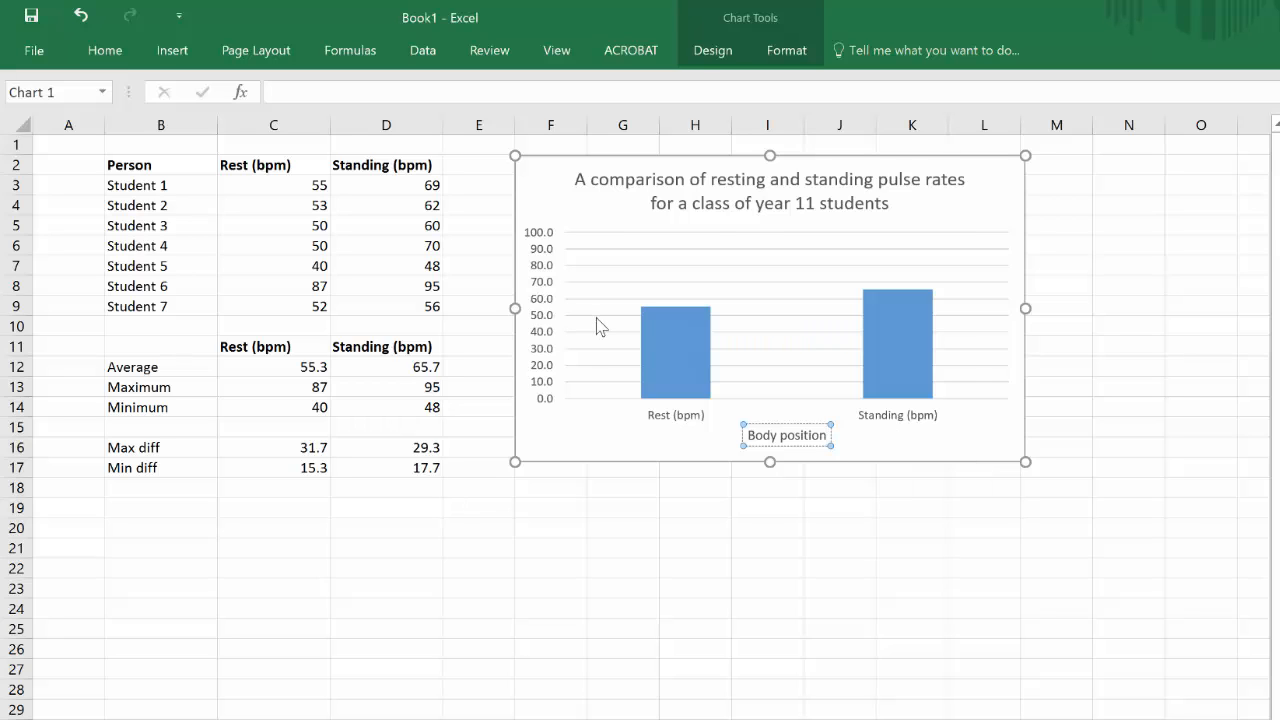
Step: Add a primary vertical axis title reading "Pulse Rate (bpm)"
{"action": "left_click", "coordinate": [708, 60]}
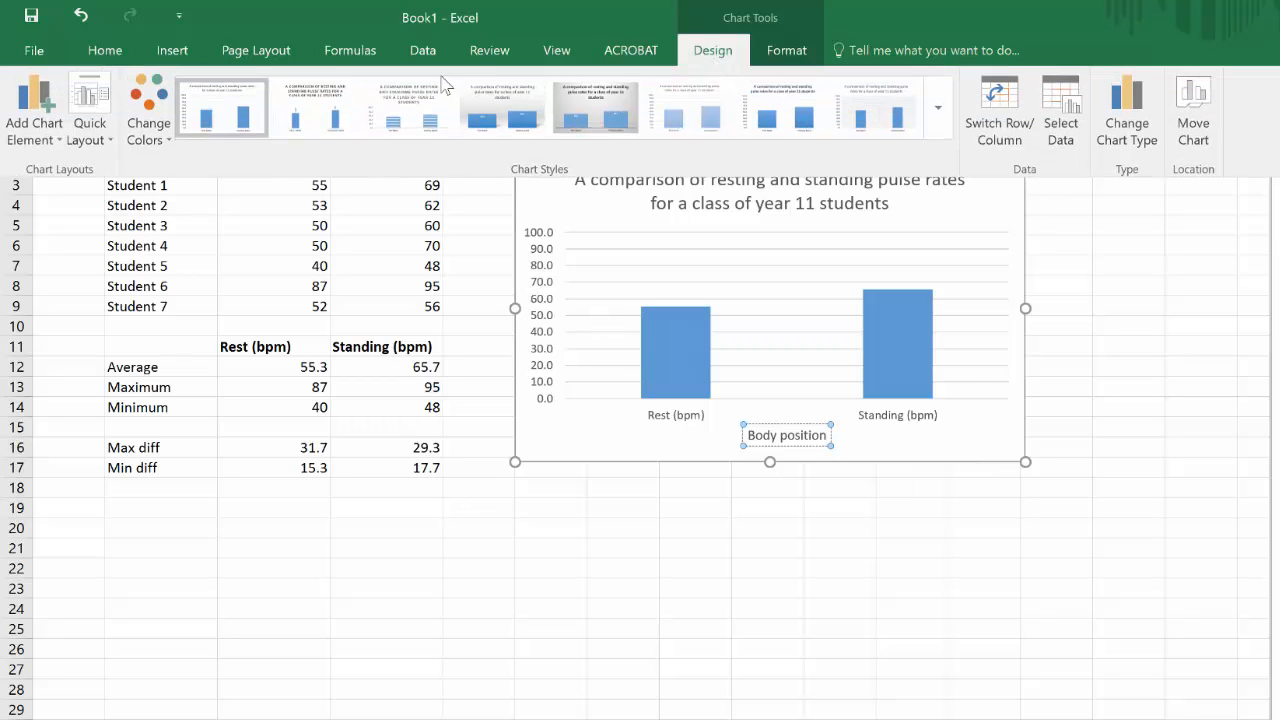
{"action": "left_click", "coordinate": [28, 115]}
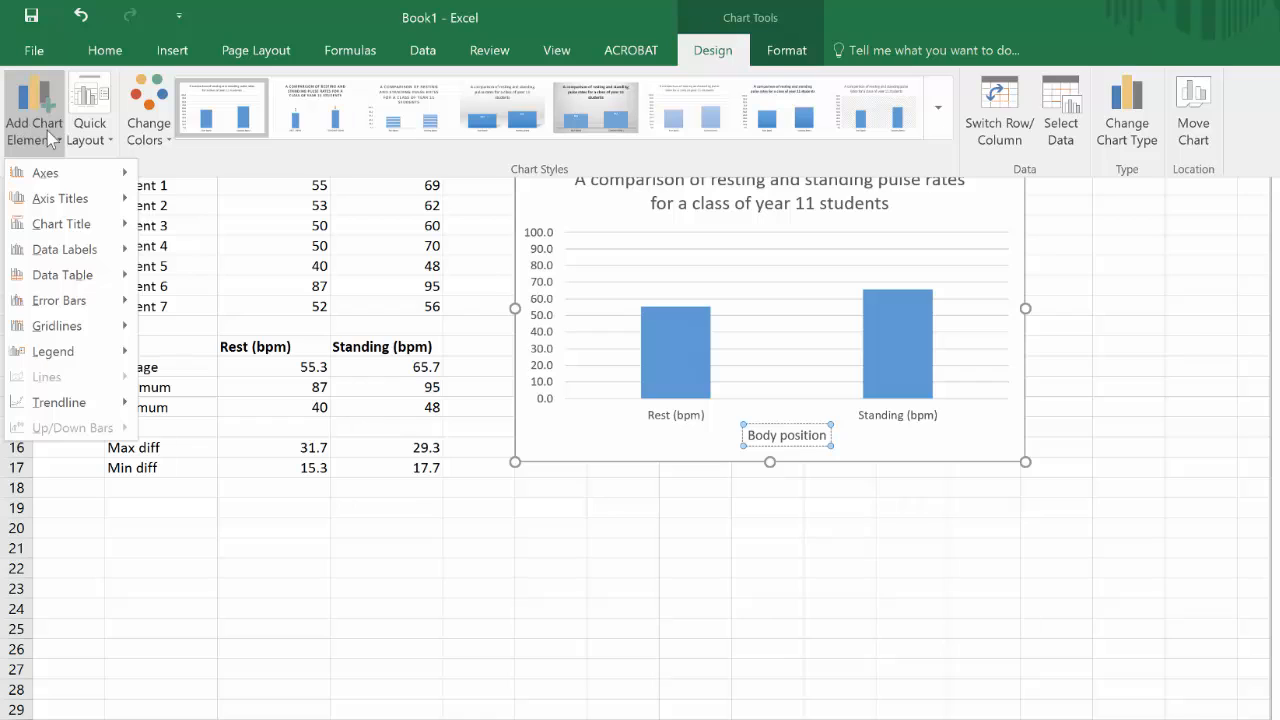
{"action": "mouse_move", "coordinate": [101, 196]}
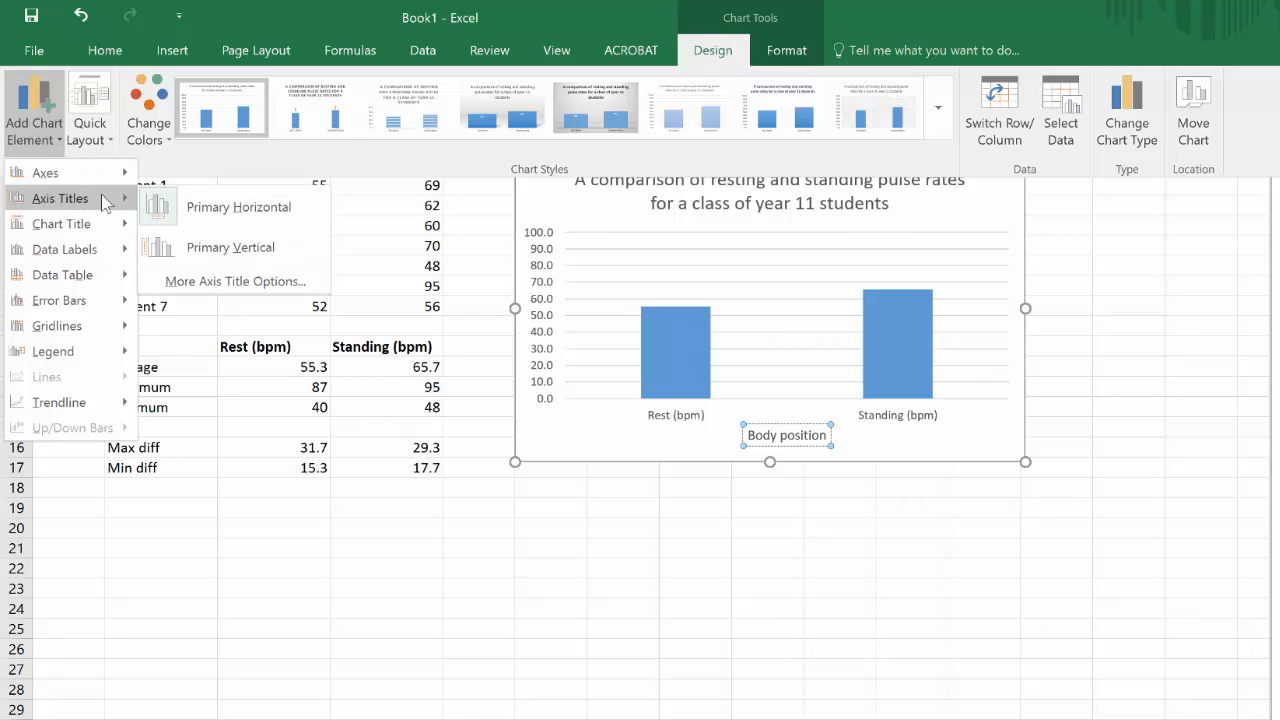
{"action": "left_click", "coordinate": [200, 247]}
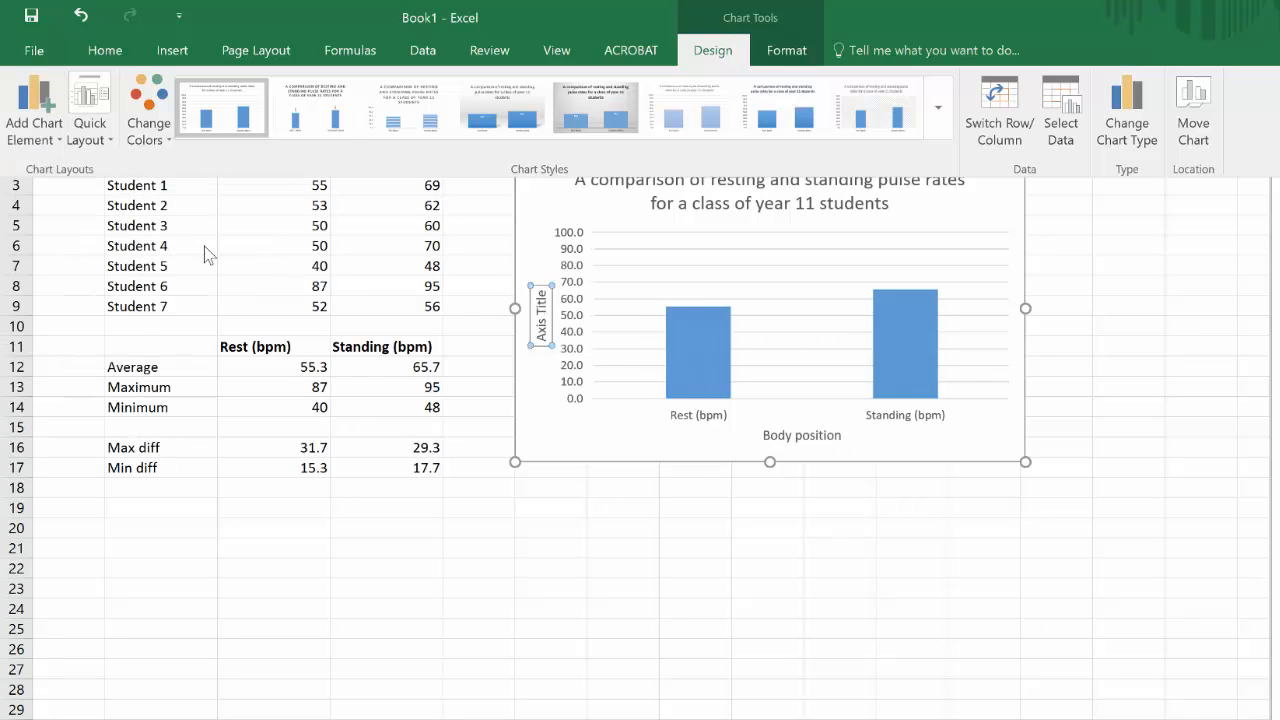
{"action": "left_click", "coordinate": [541, 312]}
{"action": "left_click", "coordinate": [541, 312]}
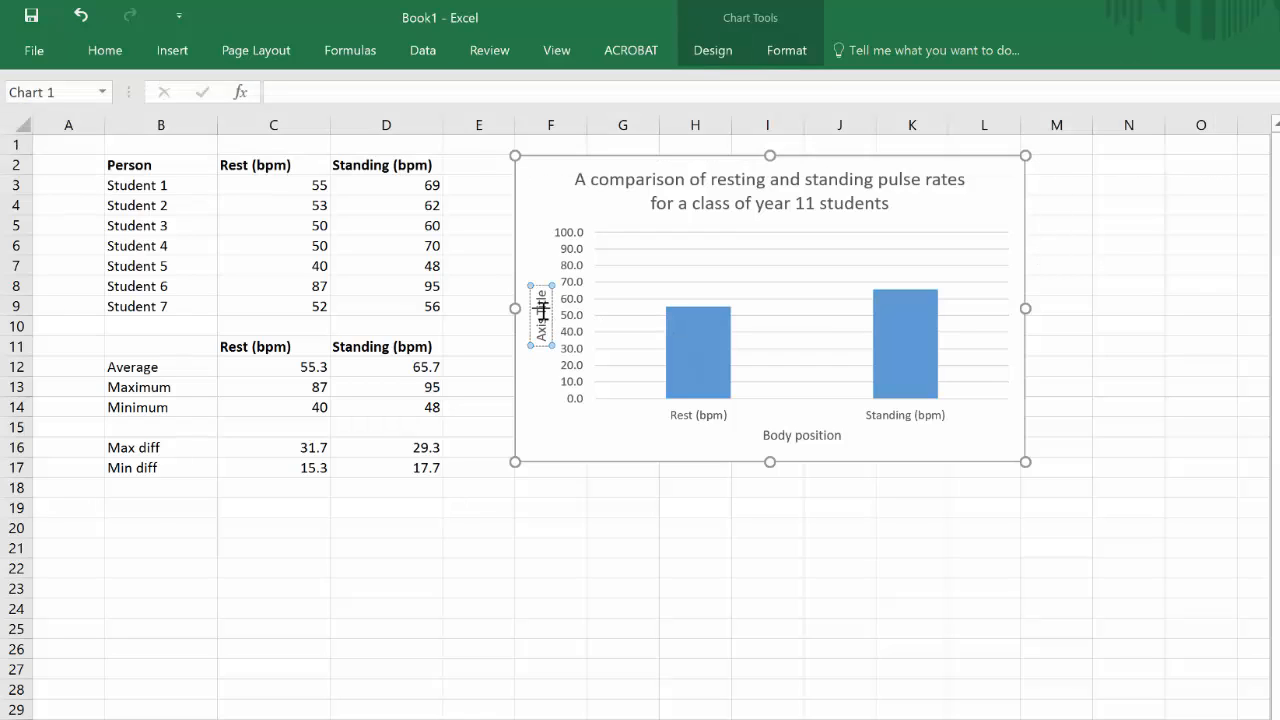
{"action": "triple_click", "coordinate": [542, 312]}
{"action": "type", "text": "Pulse rate (bpm)"}
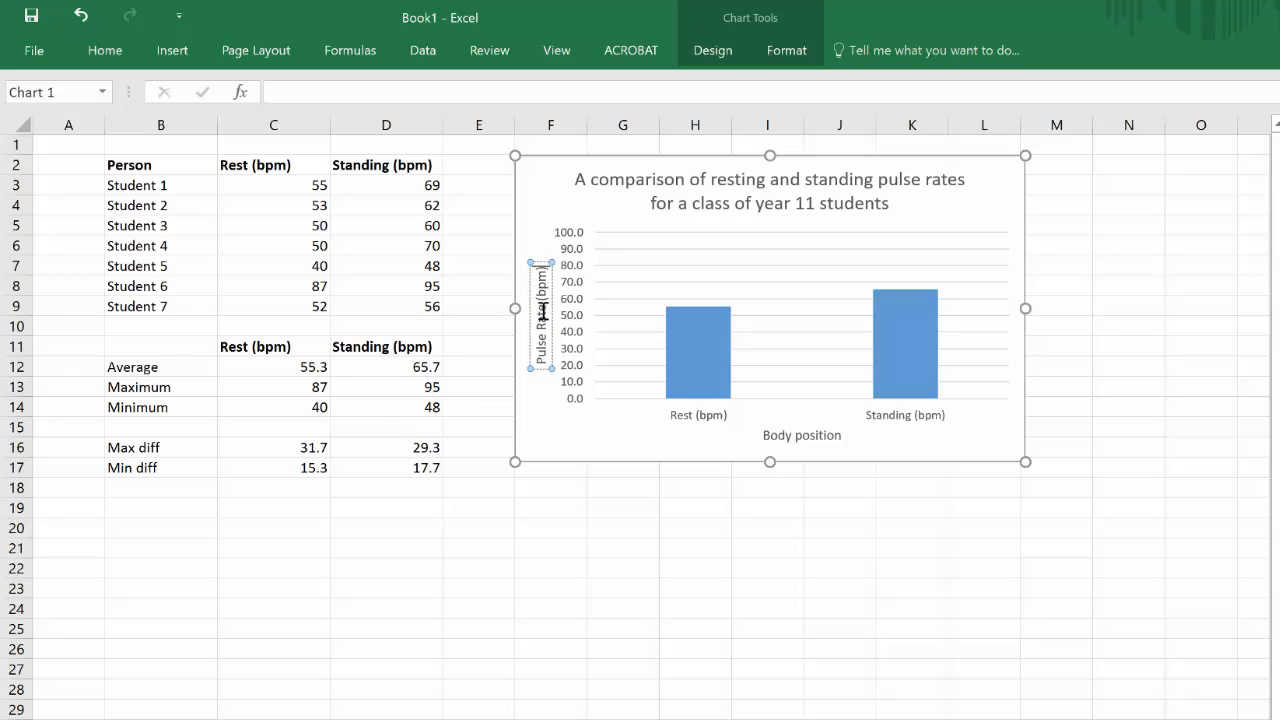
{"action": "left_click", "coordinate": [636, 441]}
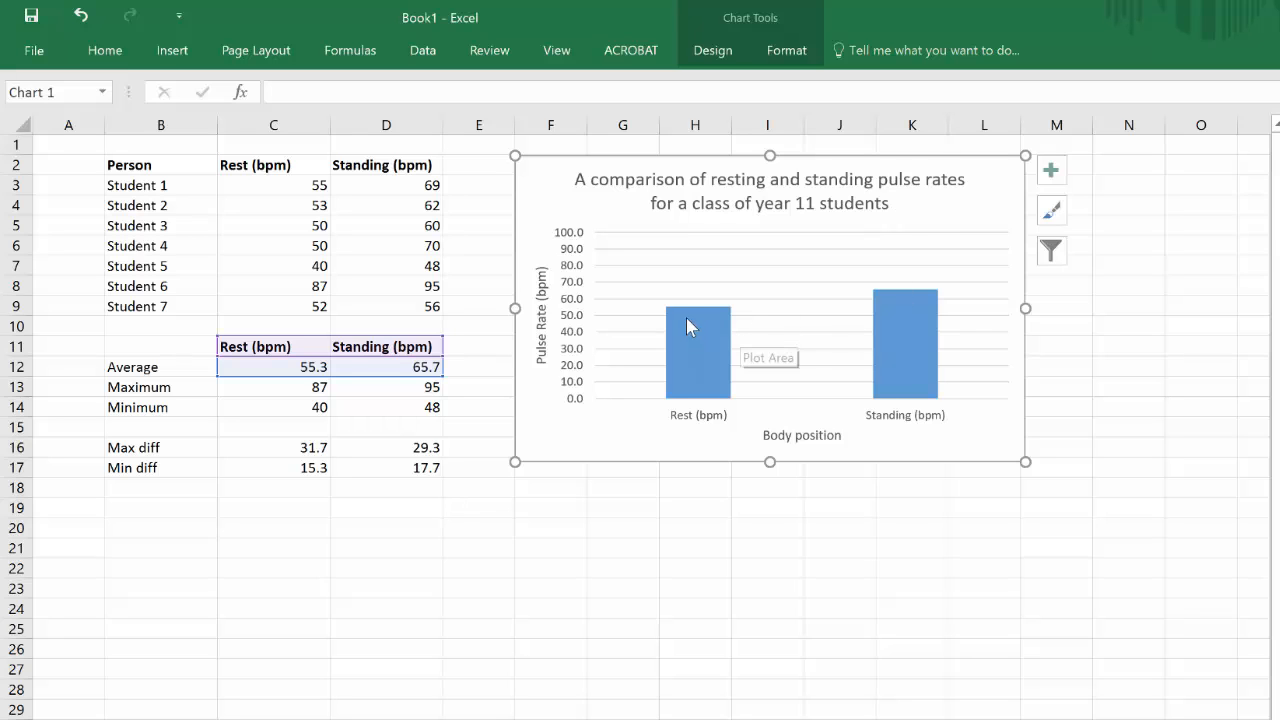
Step: Add custom error bars to the columns, using the Max diff cells C16:D16 as the positive error value
{"action": "left_click", "coordinate": [718, 56]}
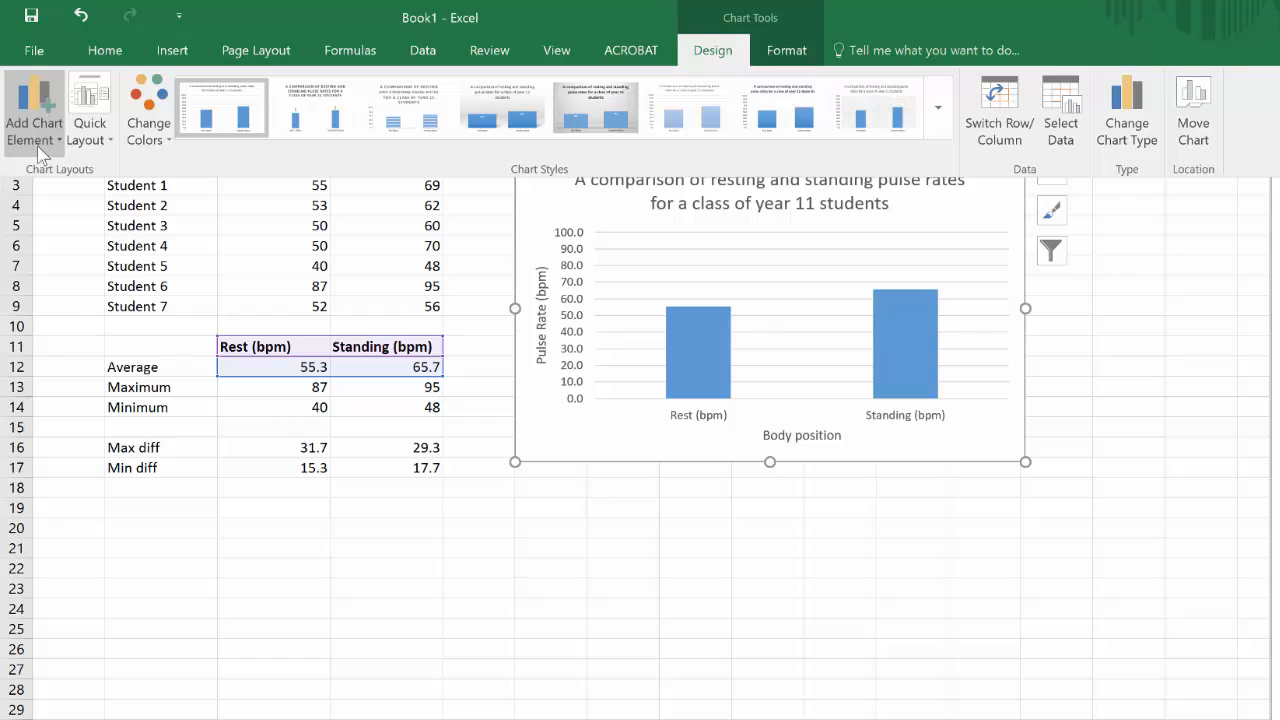
{"action": "left_click", "coordinate": [40, 152]}
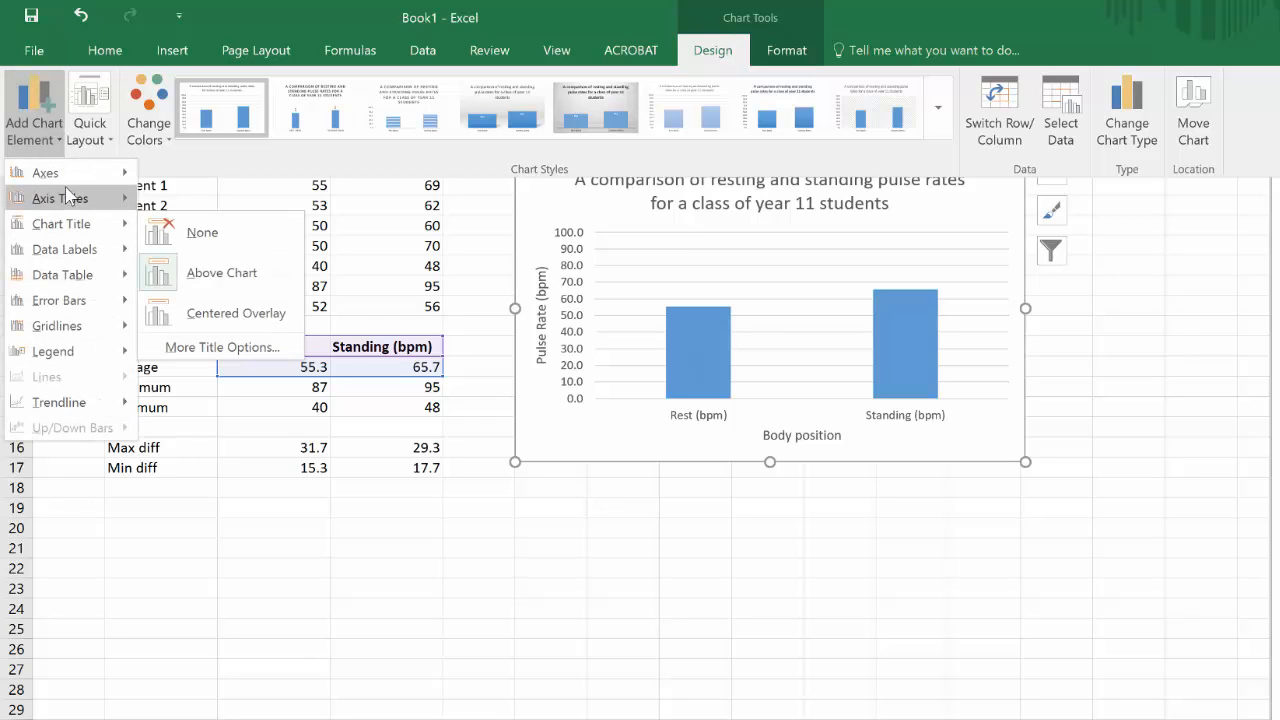
{"action": "mouse_move", "coordinate": [70, 310]}
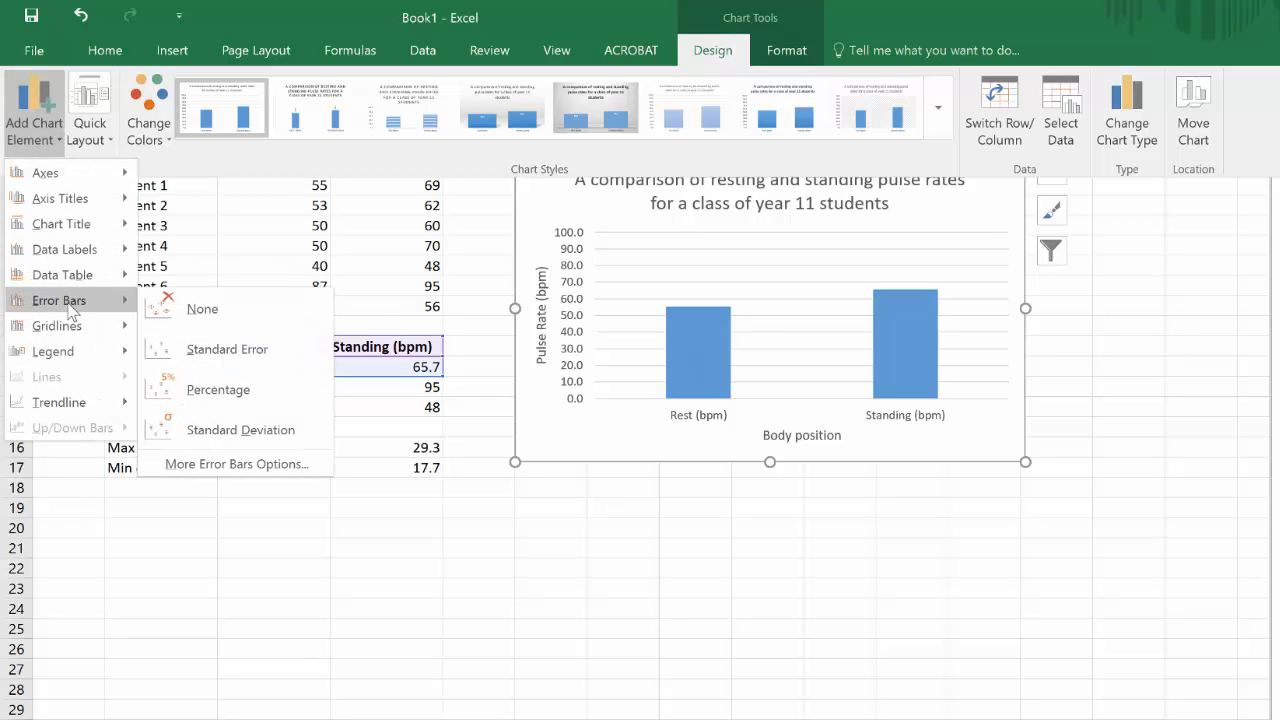
{"action": "left_click", "coordinate": [219, 464]}
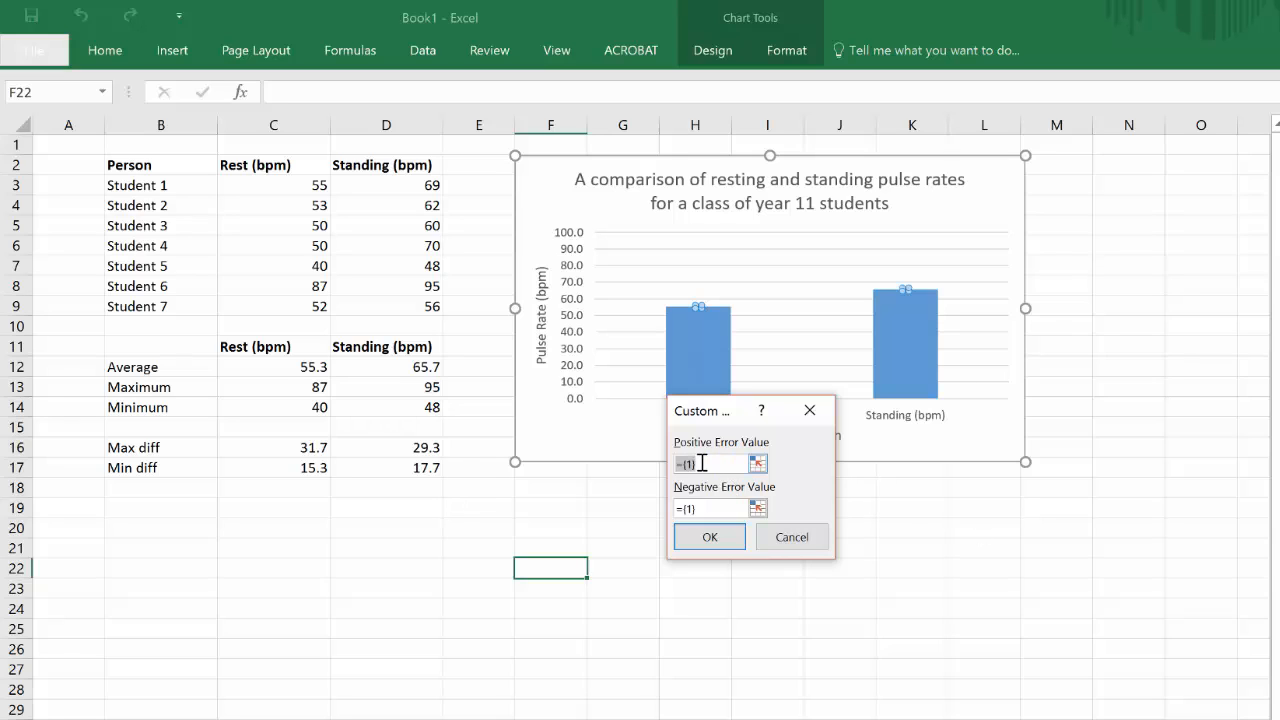
{"action": "left_click", "coordinate": [286, 447]}
{"action": "left_click_drag", "start_coordinate": [286, 447], "coordinate": [381, 445]}
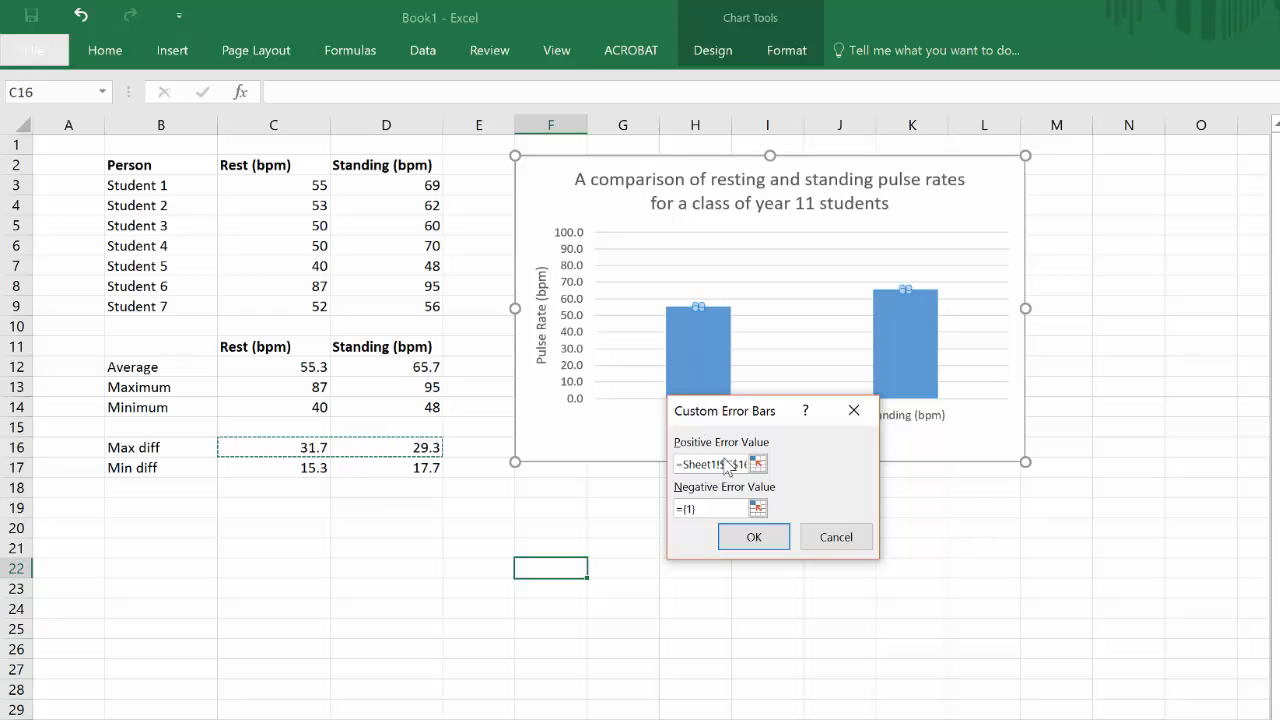
Step: Set the negative error value to the Min diff cells C17:D17 and apply the custom error bars
{"action": "left_click_drag", "start_coordinate": [705, 510], "coordinate": [634, 506]}
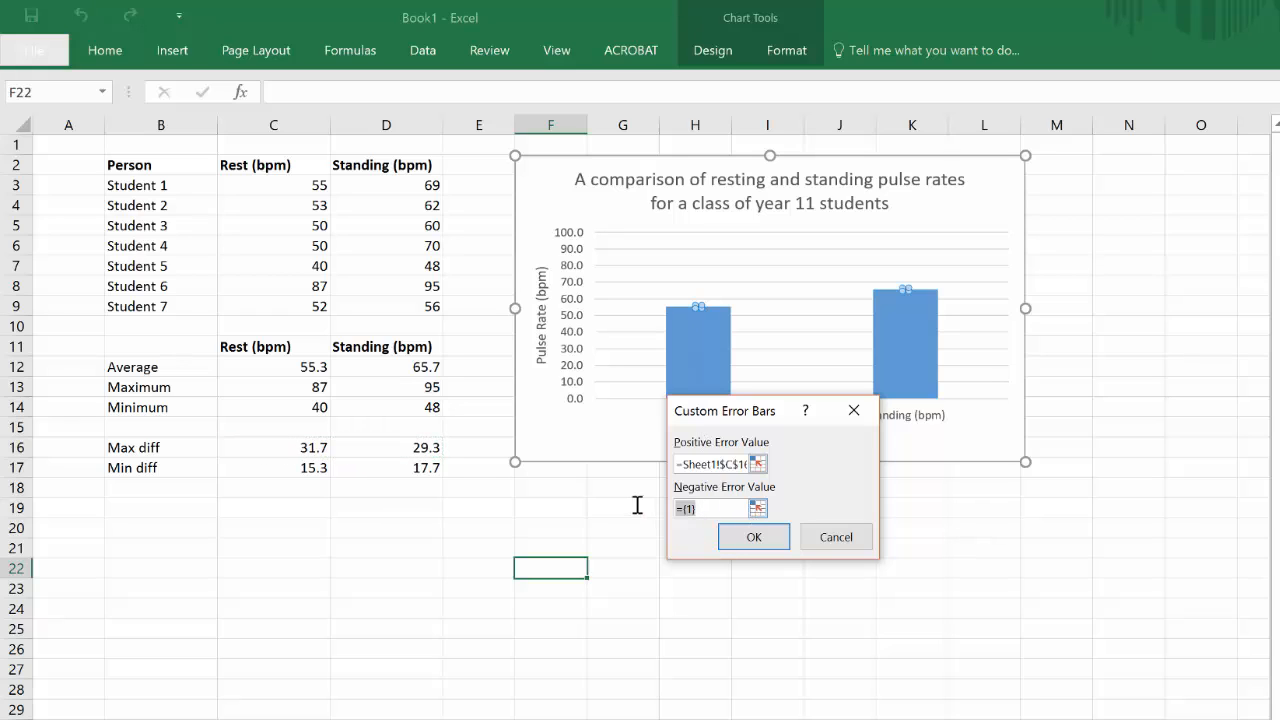
{"action": "key", "text": "BackSpace"}
{"action": "left_click_drag", "start_coordinate": [274, 467], "coordinate": [363, 469]}
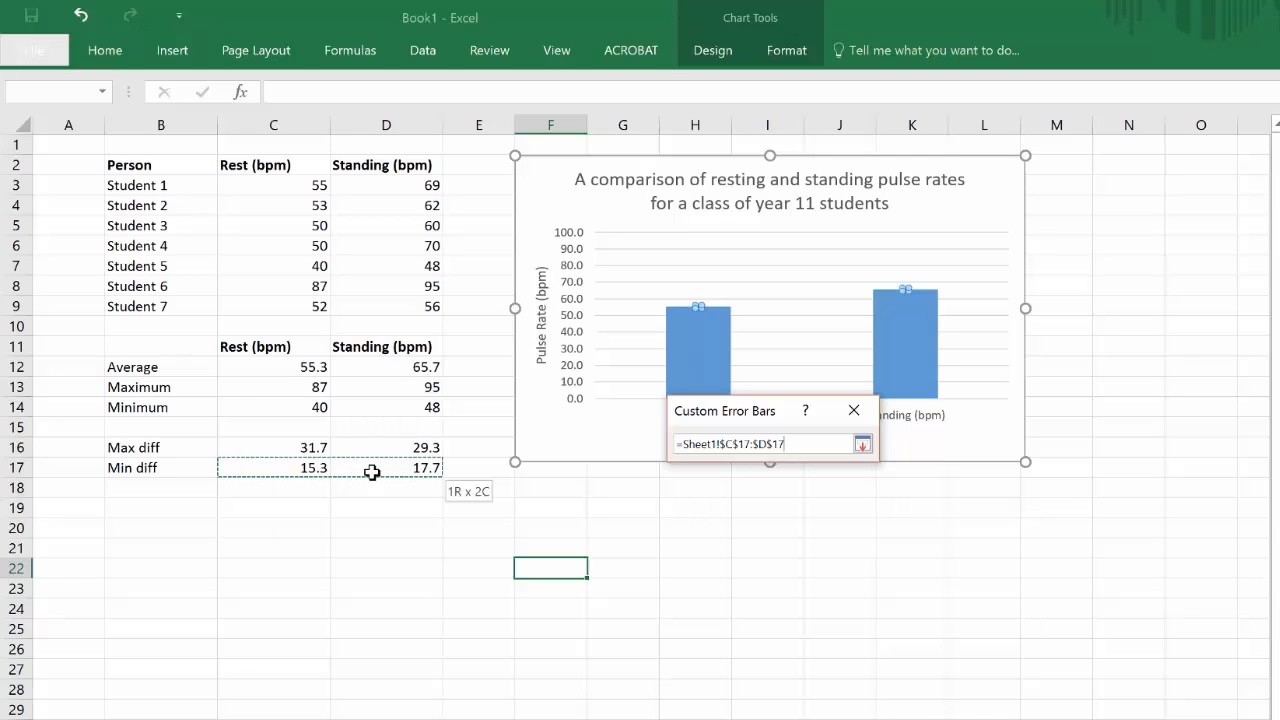
{"action": "left_click_drag", "start_coordinate": [371, 472], "coordinate": [371, 472]}
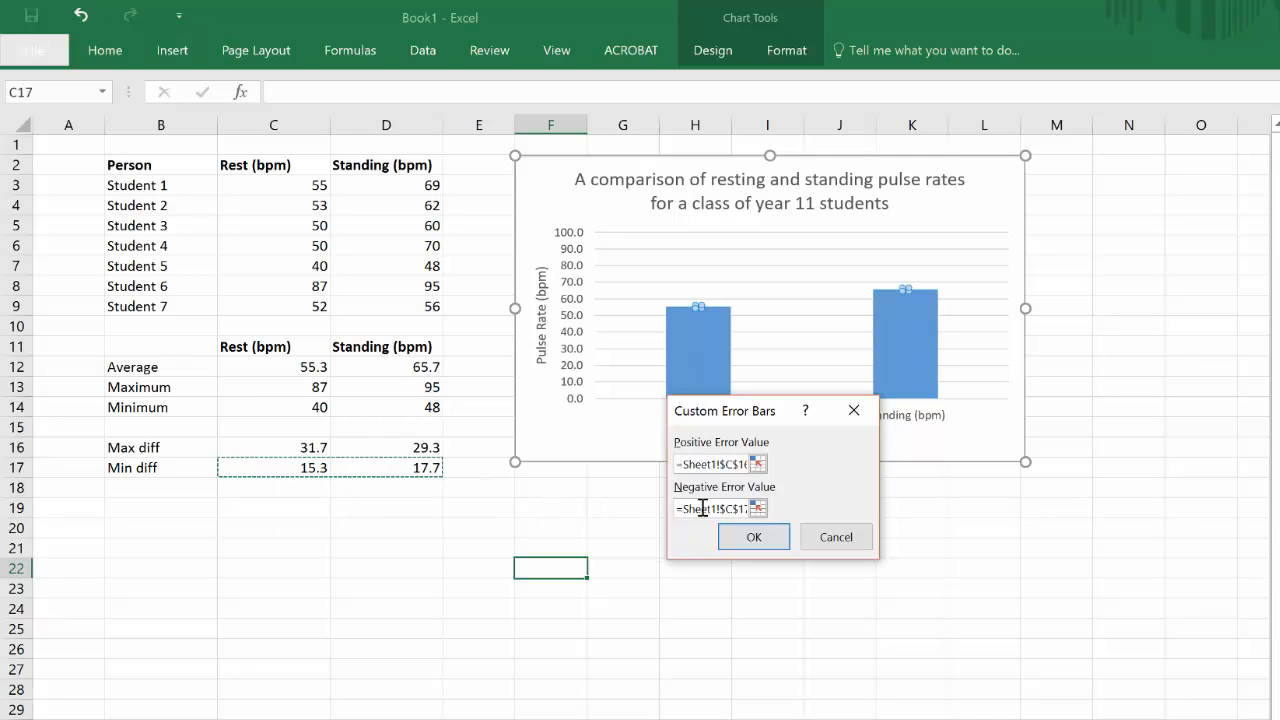
{"action": "left_click", "coordinate": [765, 537]}
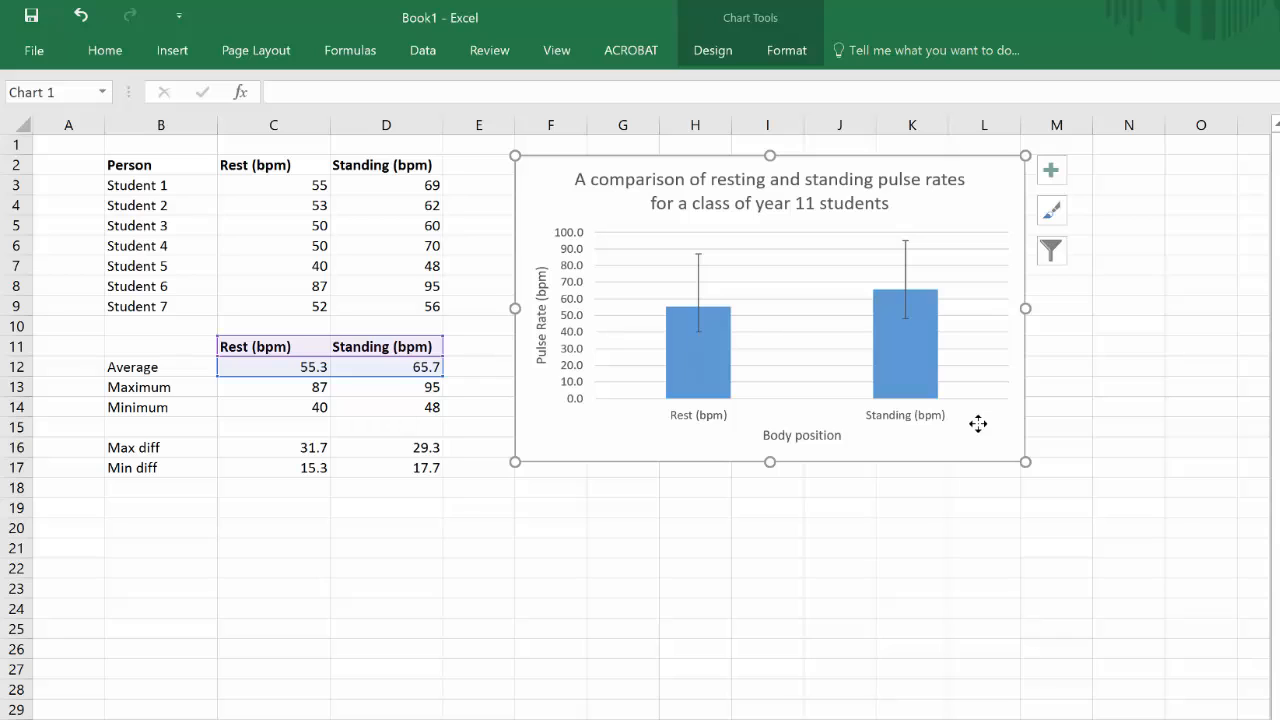
Step: Label cell B19 "Std Deviation"
{"action": "left_click", "coordinate": [144, 511]}
{"action": "type", "text": "Std"}
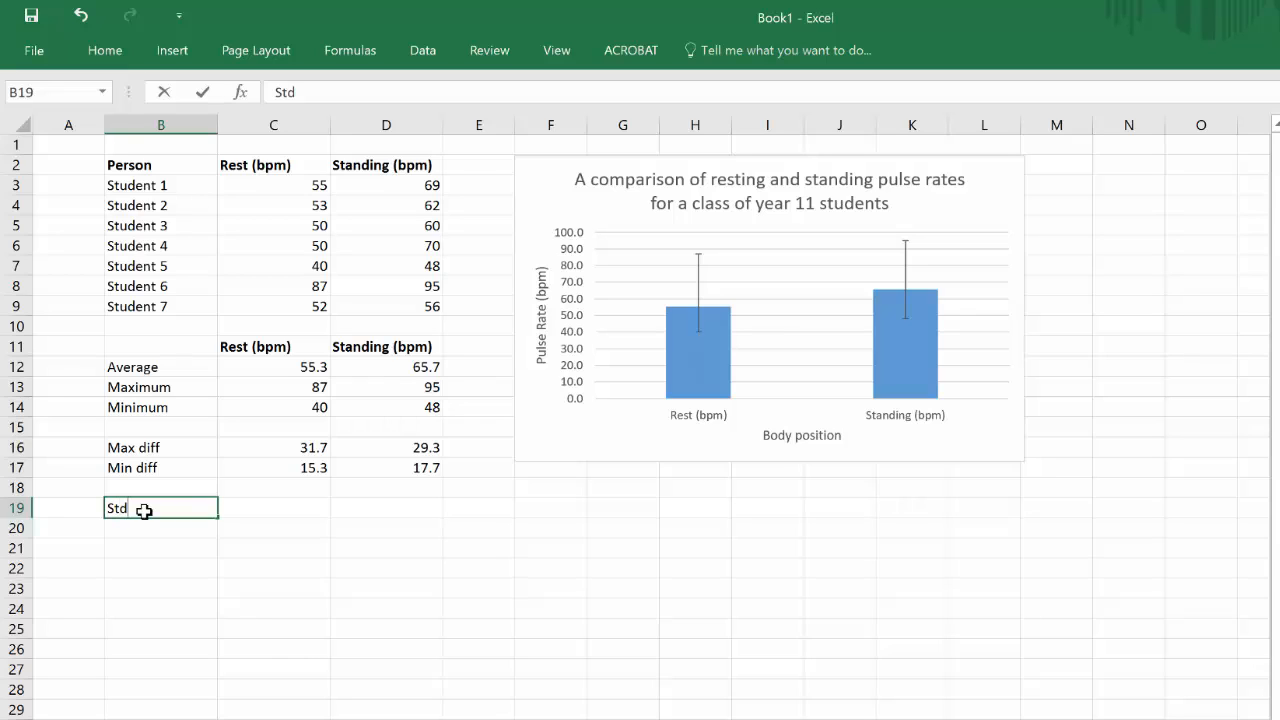
{"action": "type", "text": " Deviation"}
{"action": "key", "text": "Return"}
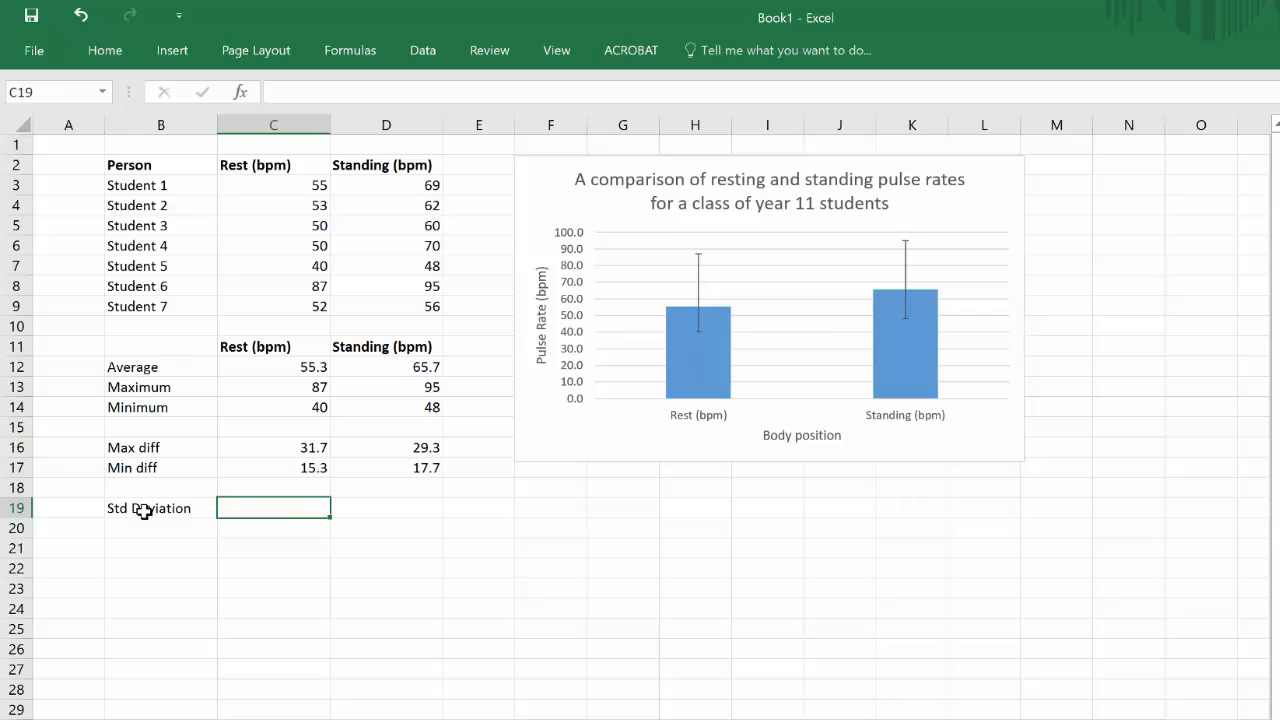
Step: Calculate the standard deviation of the resting rates in C19 with =stdev(C3:C9) and fill the formula across to D19
{"action": "type", "text": "=st"}
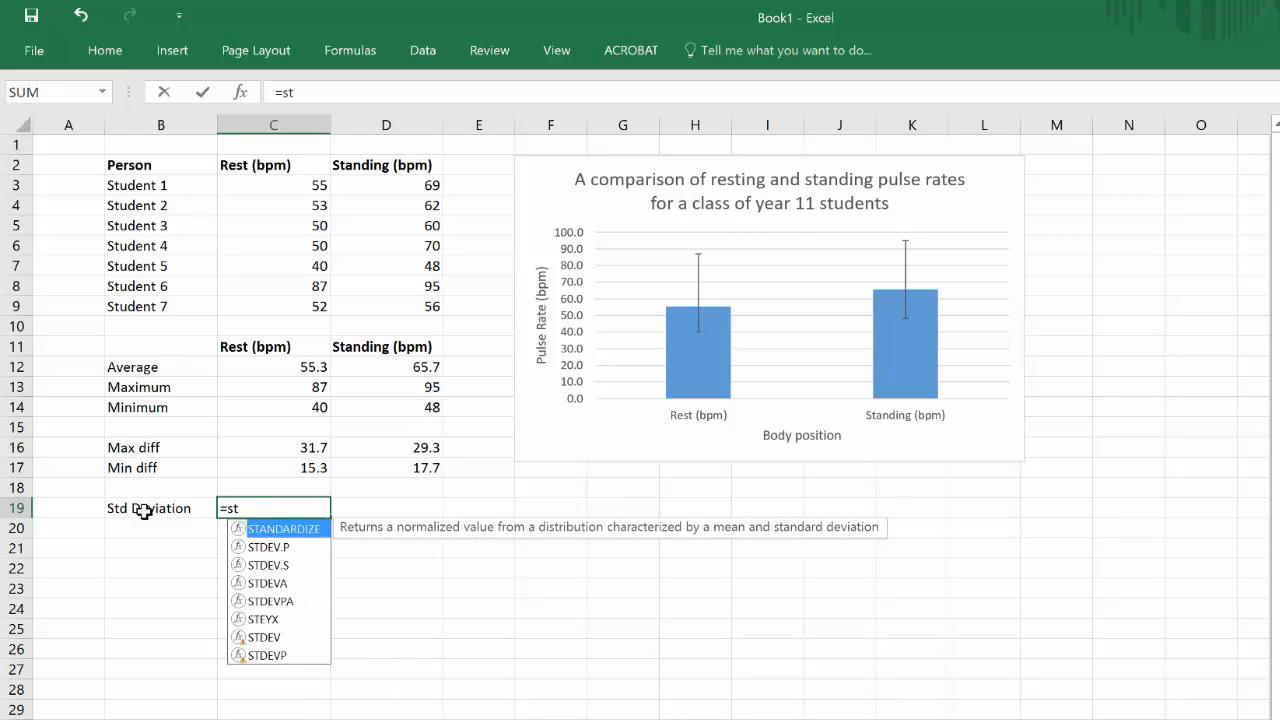
{"action": "type", "text": "dev("}
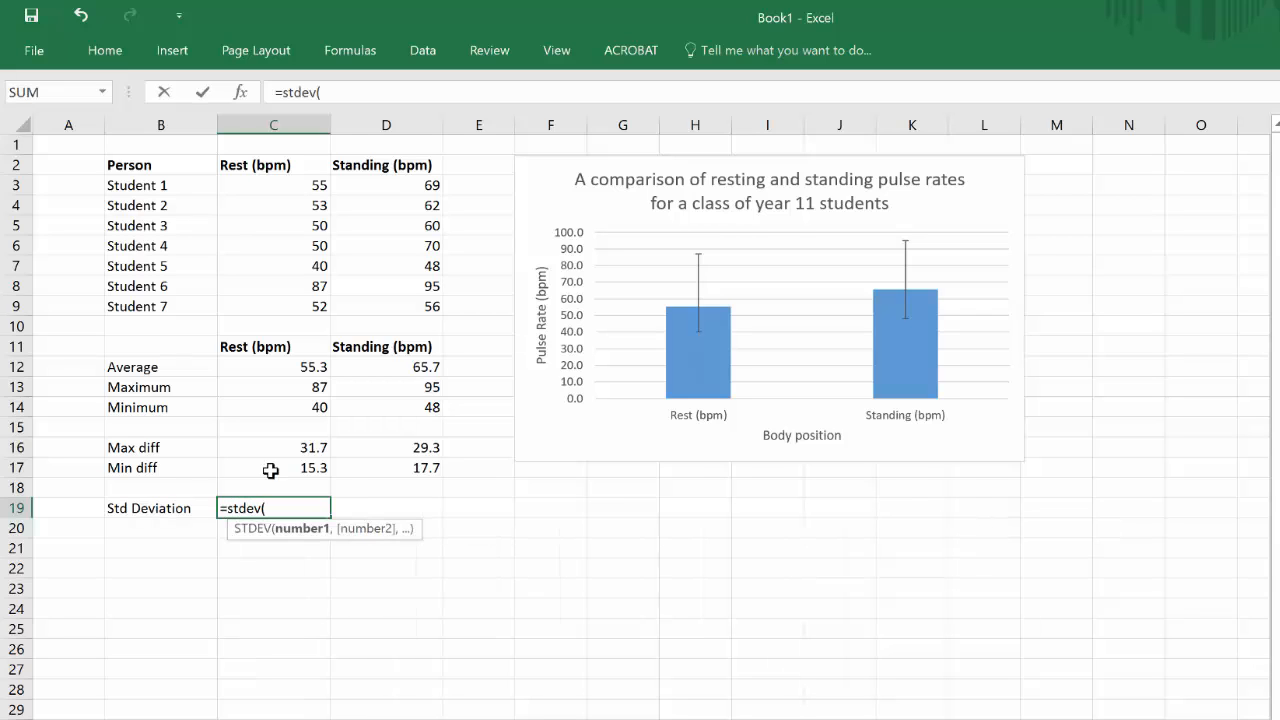
{"action": "left_click_drag", "start_coordinate": [272, 183], "coordinate": [260, 310]}
{"action": "type", "text": ")"}
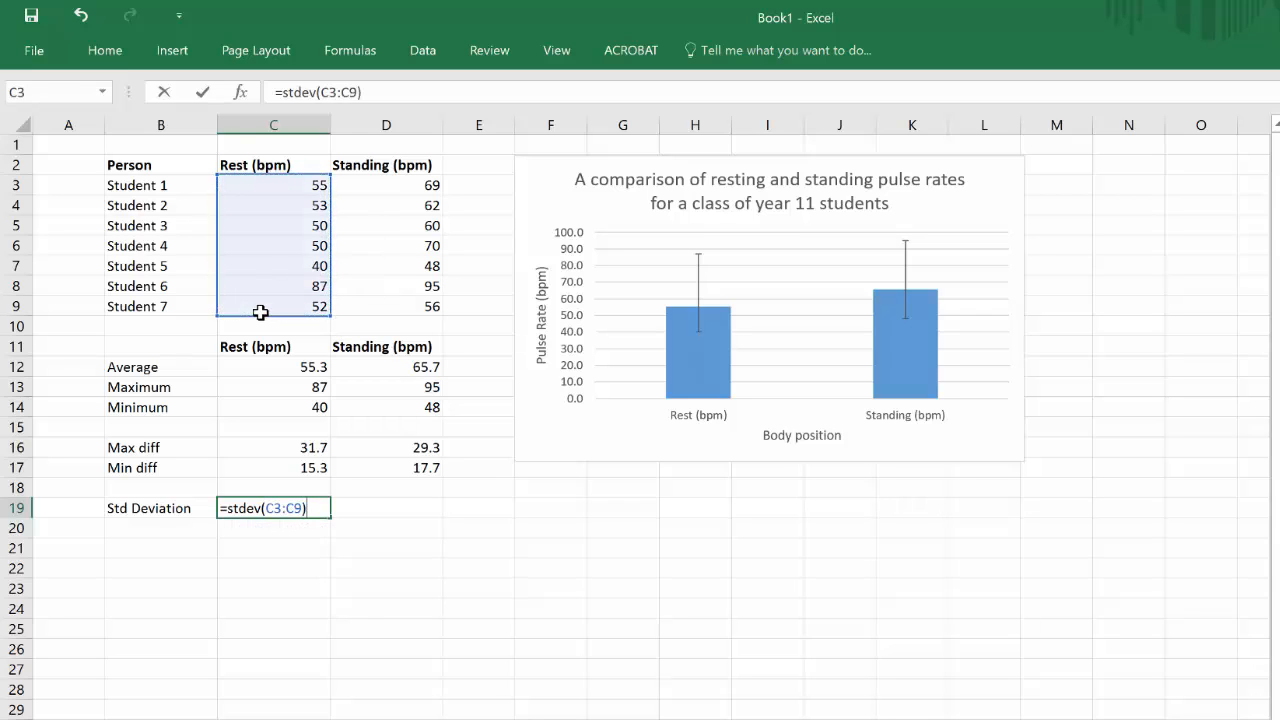
{"action": "key", "text": "Return"}
{"action": "left_click", "coordinate": [295, 508]}
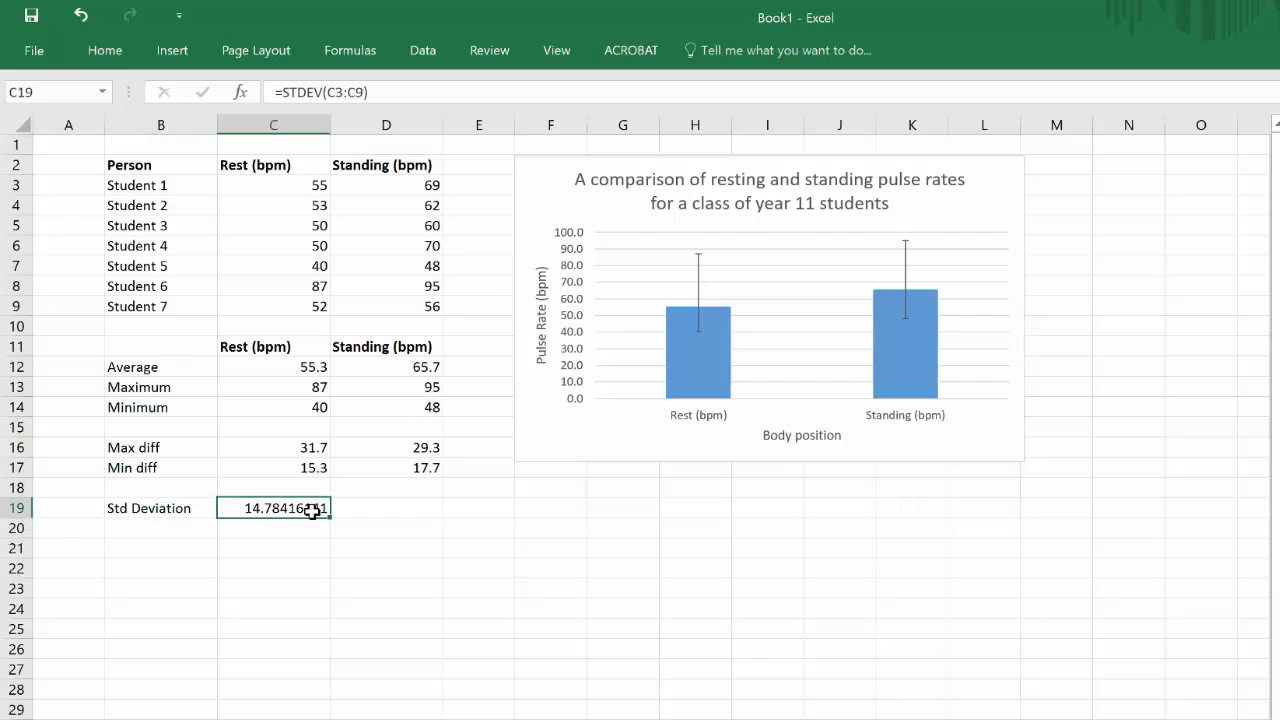
{"action": "left_click_drag", "start_coordinate": [332, 515], "coordinate": [440, 516]}
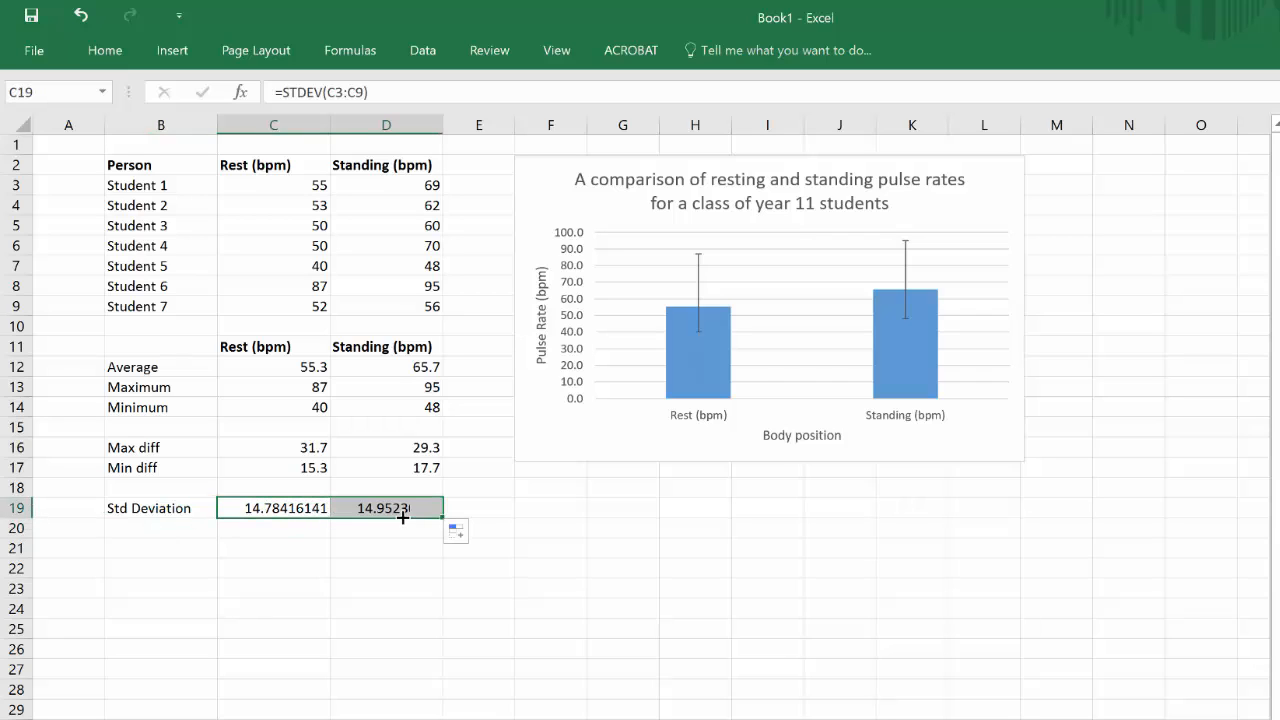
Step: Change the column chart's custom error bars to use the standard deviation cells C19:D19 for both positive and negative values
{"action": "left_click", "coordinate": [699, 296]}
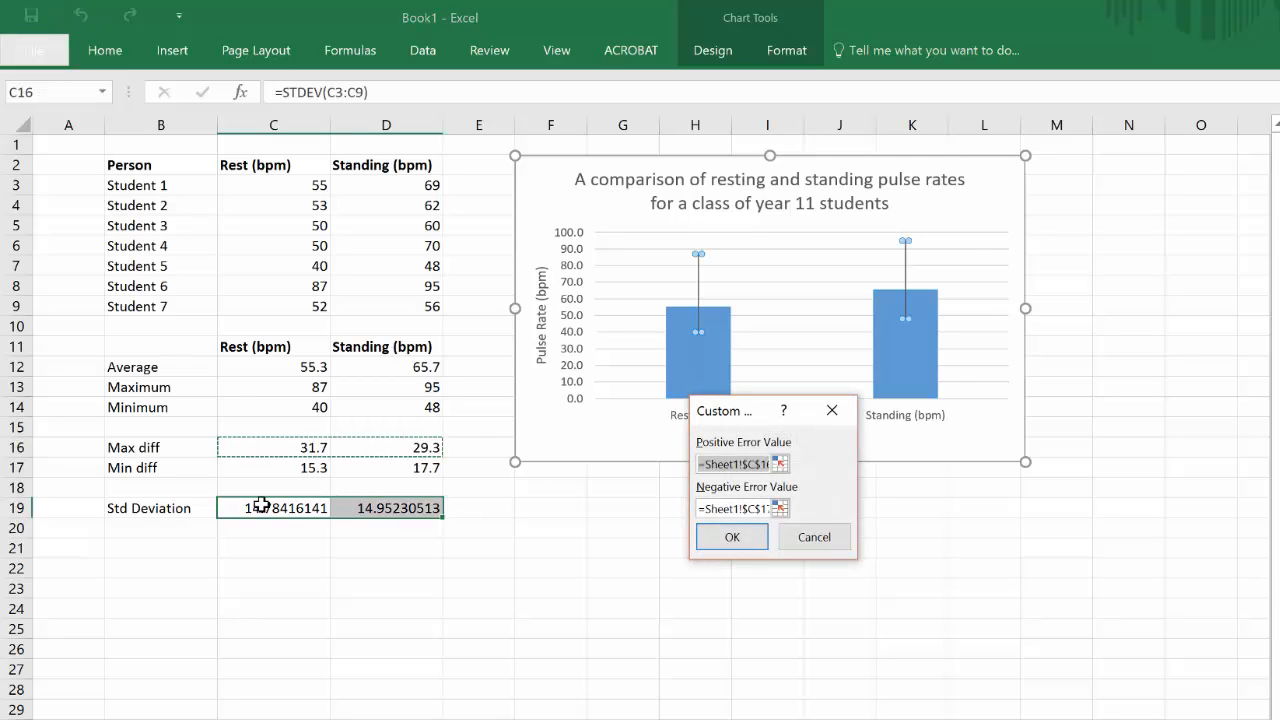
{"action": "left_click_drag", "start_coordinate": [262, 507], "coordinate": [363, 511]}
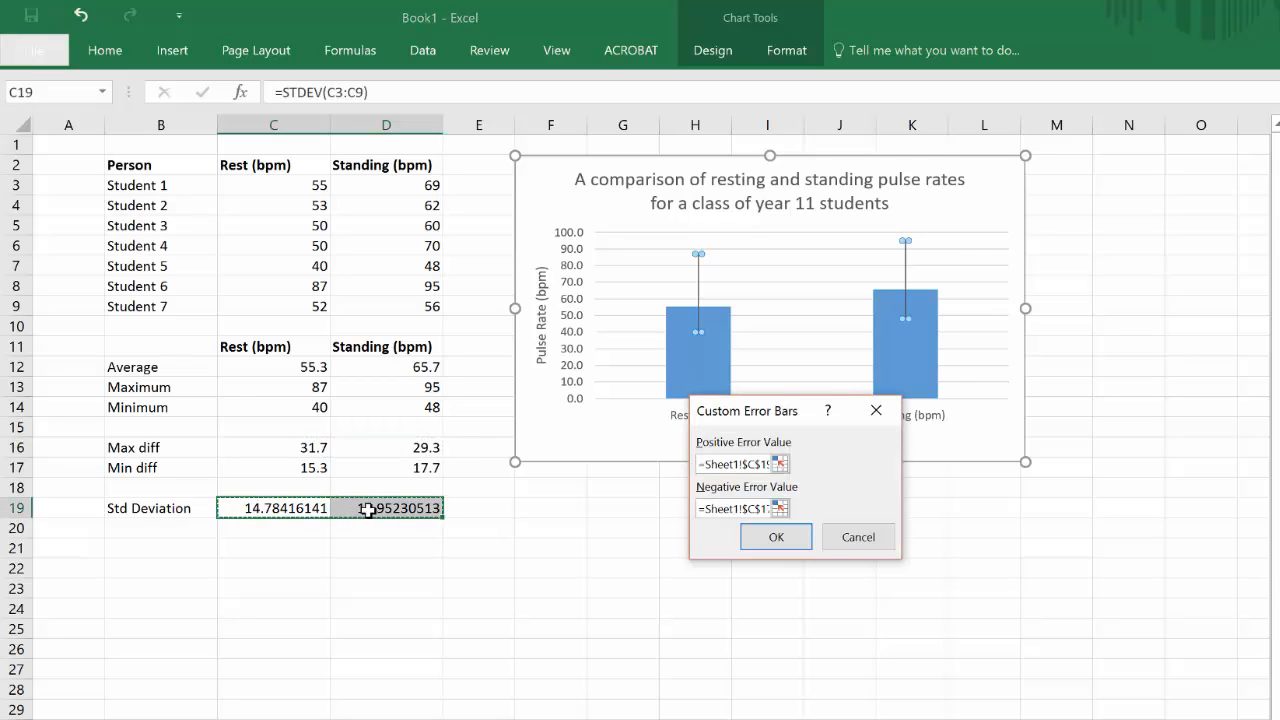
{"action": "double_click", "coordinate": [732, 511]}
{"action": "key", "text": "BackSpace"}
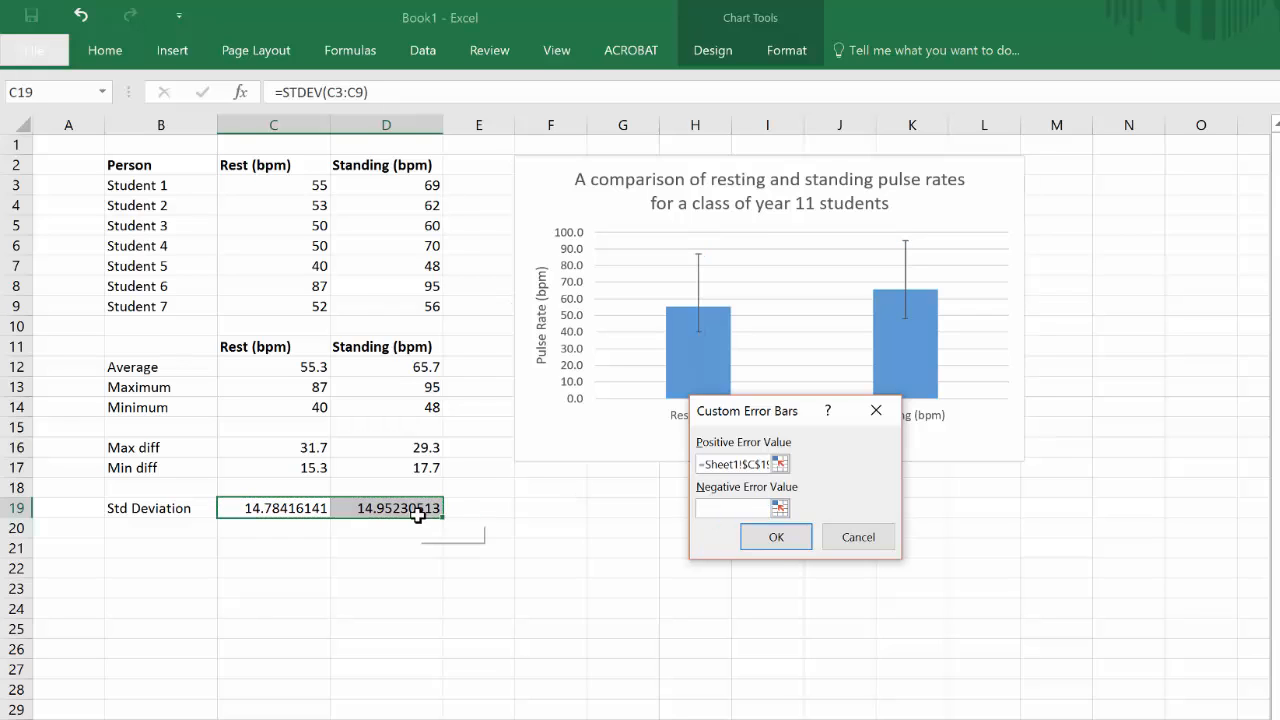
{"action": "left_click_drag", "start_coordinate": [420, 514], "coordinate": [285, 508]}
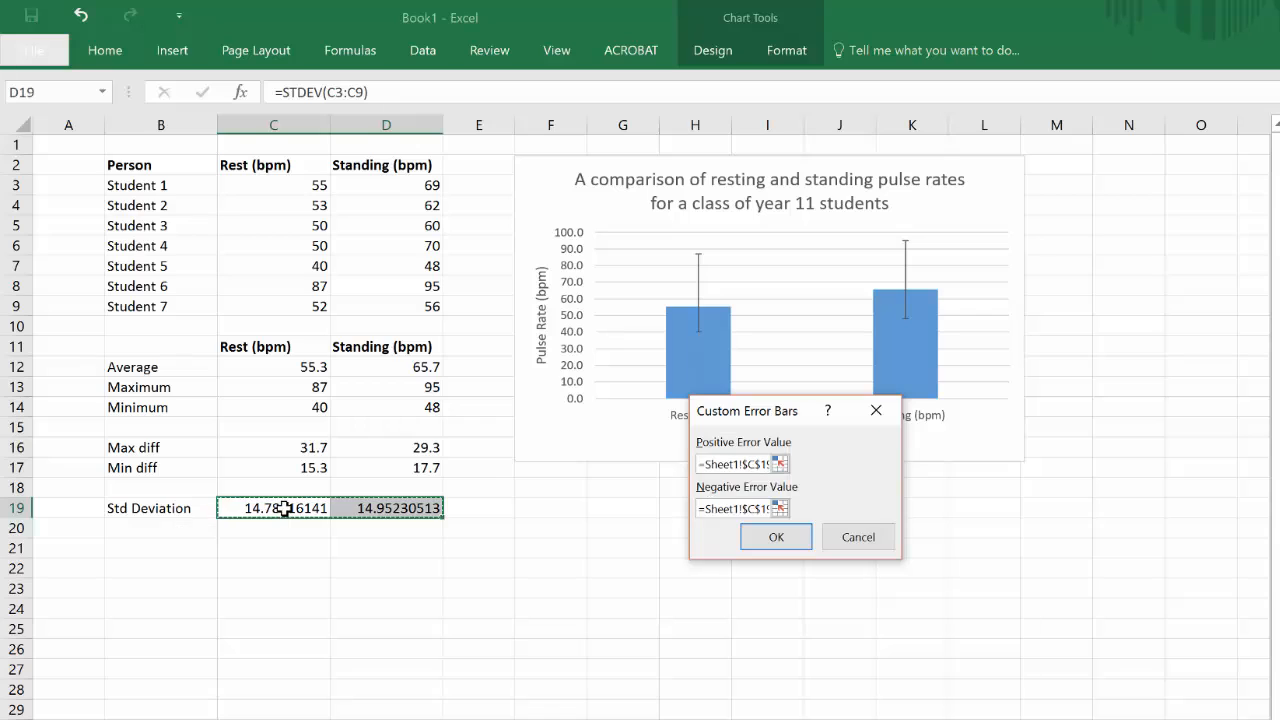
{"action": "left_click", "coordinate": [776, 537]}
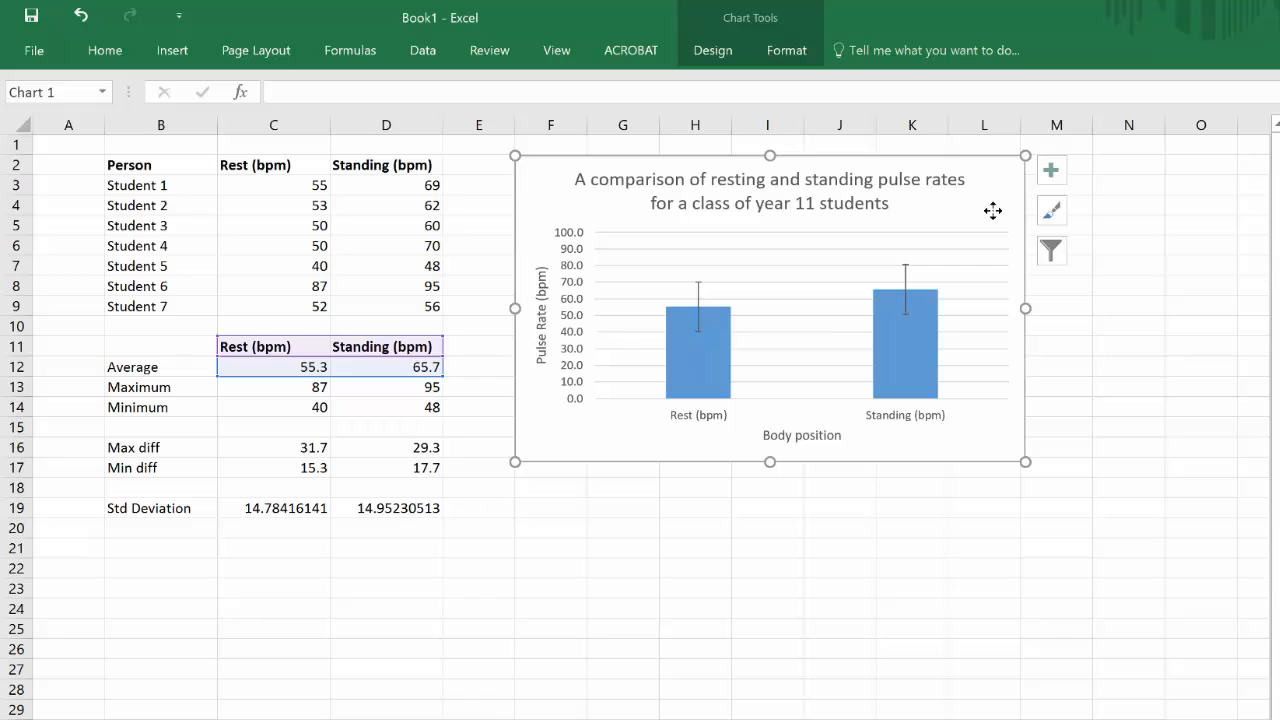
{"action": "left_click", "coordinate": [550, 510]}
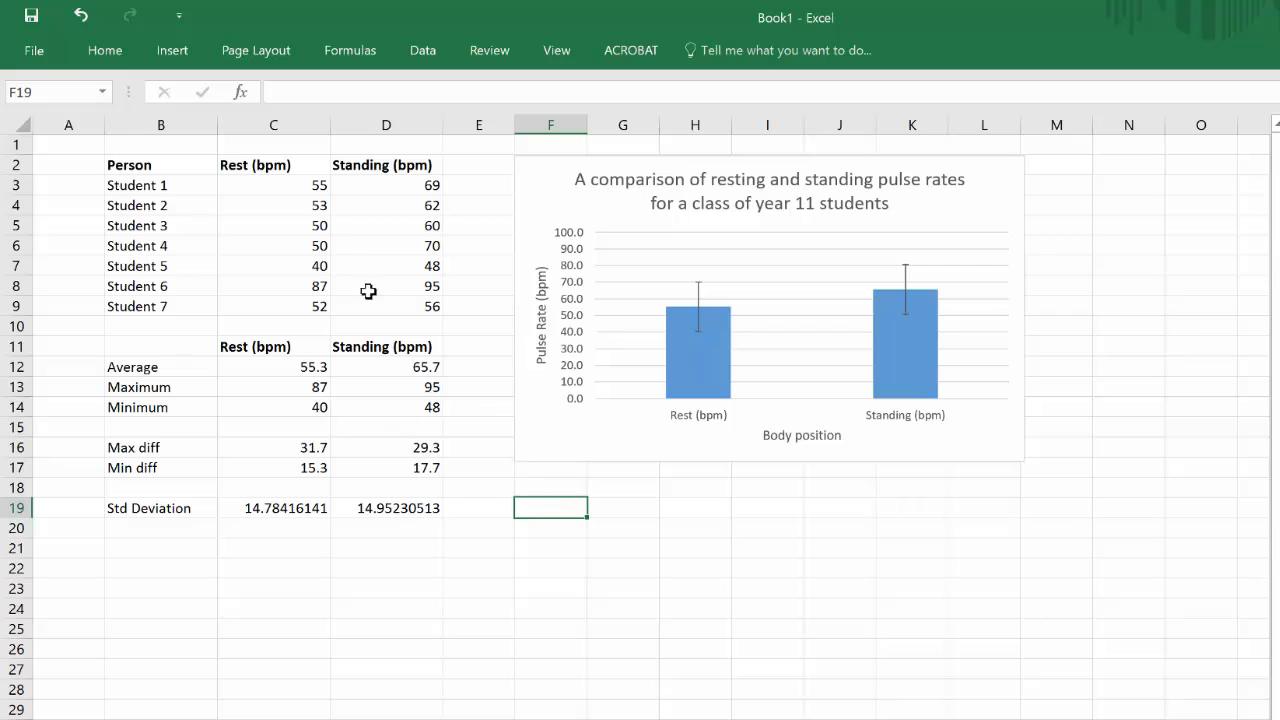
Step: Insert a scatter chart of the resting and standing rates in C2:D9 and move it below the column chart
{"action": "left_click", "coordinate": [262, 164]}
{"action": "left_click_drag", "start_coordinate": [320, 172], "coordinate": [391, 299]}
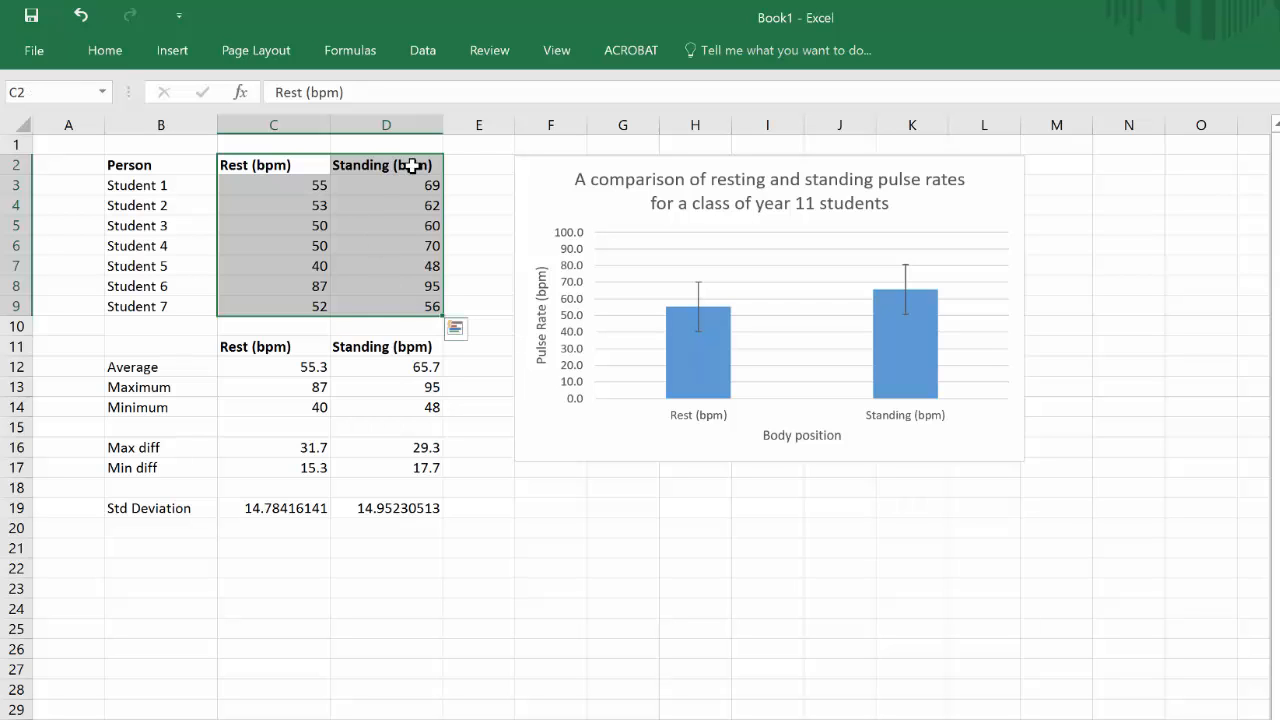
{"action": "left_click", "coordinate": [177, 51]}
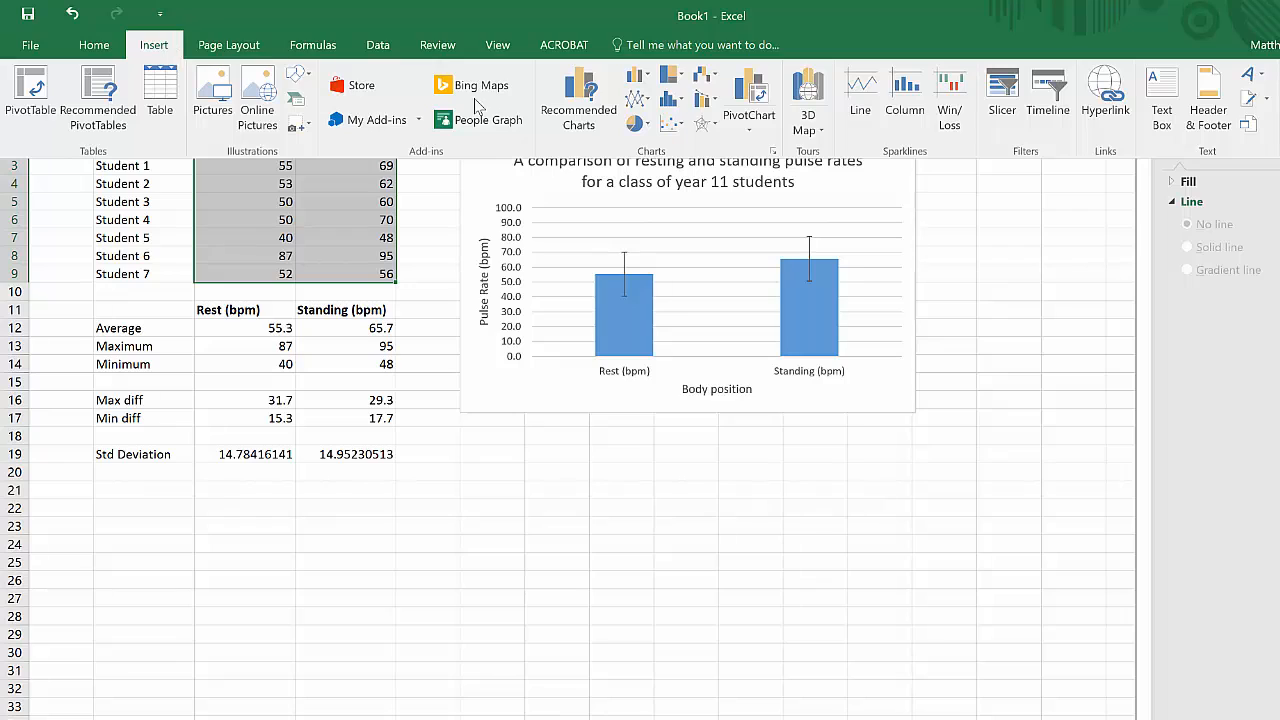
{"action": "left_click", "coordinate": [673, 126]}
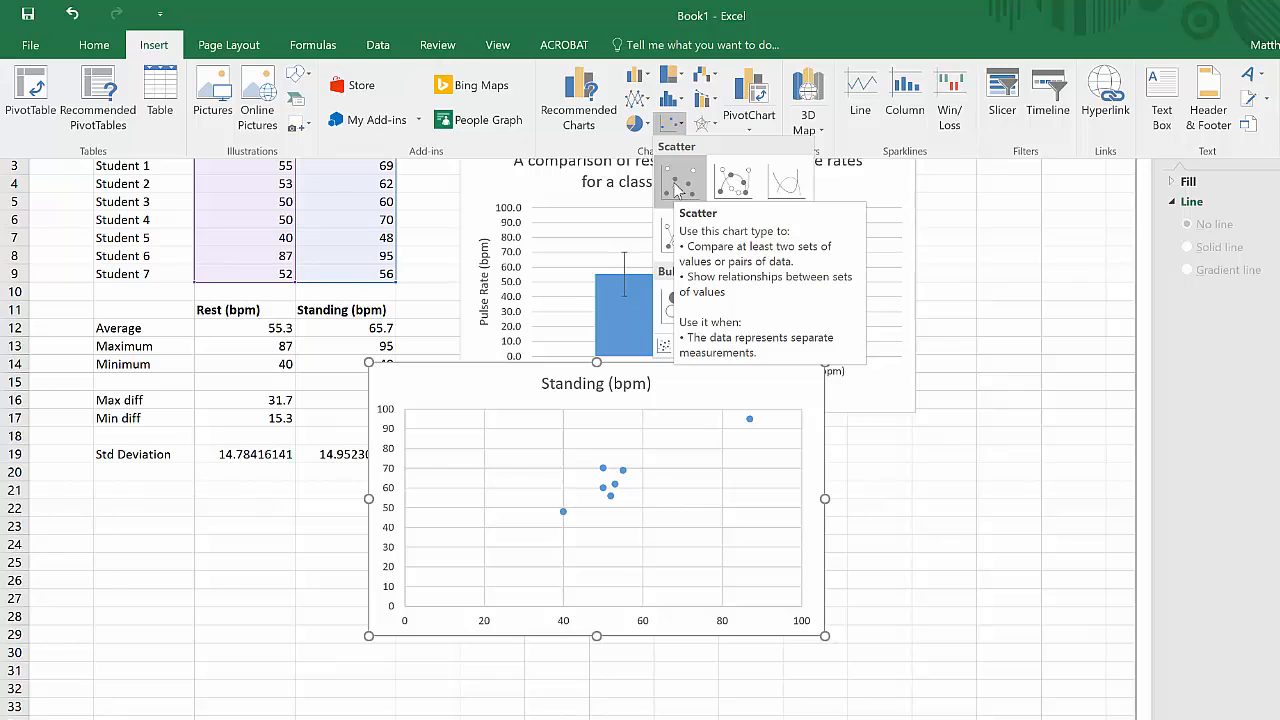
{"action": "left_click", "coordinate": [676, 187]}
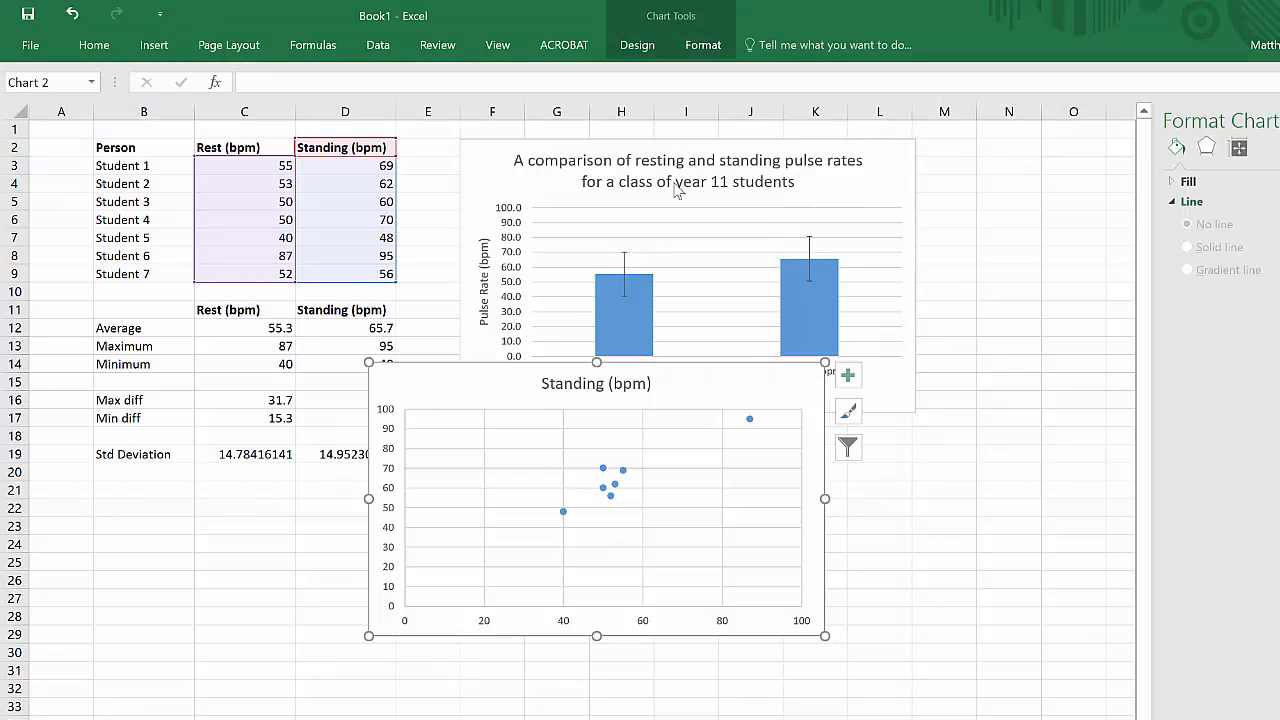
{"action": "mouse_move", "coordinate": [523, 391]}
{"action": "left_mouse_down"}
{"action": "mouse_move", "coordinate": [583, 506]}
{"action": "mouse_move", "coordinate": [643, 422]}
{"action": "mouse_move", "coordinate": [617, 451]}
{"action": "left_mouse_up"}
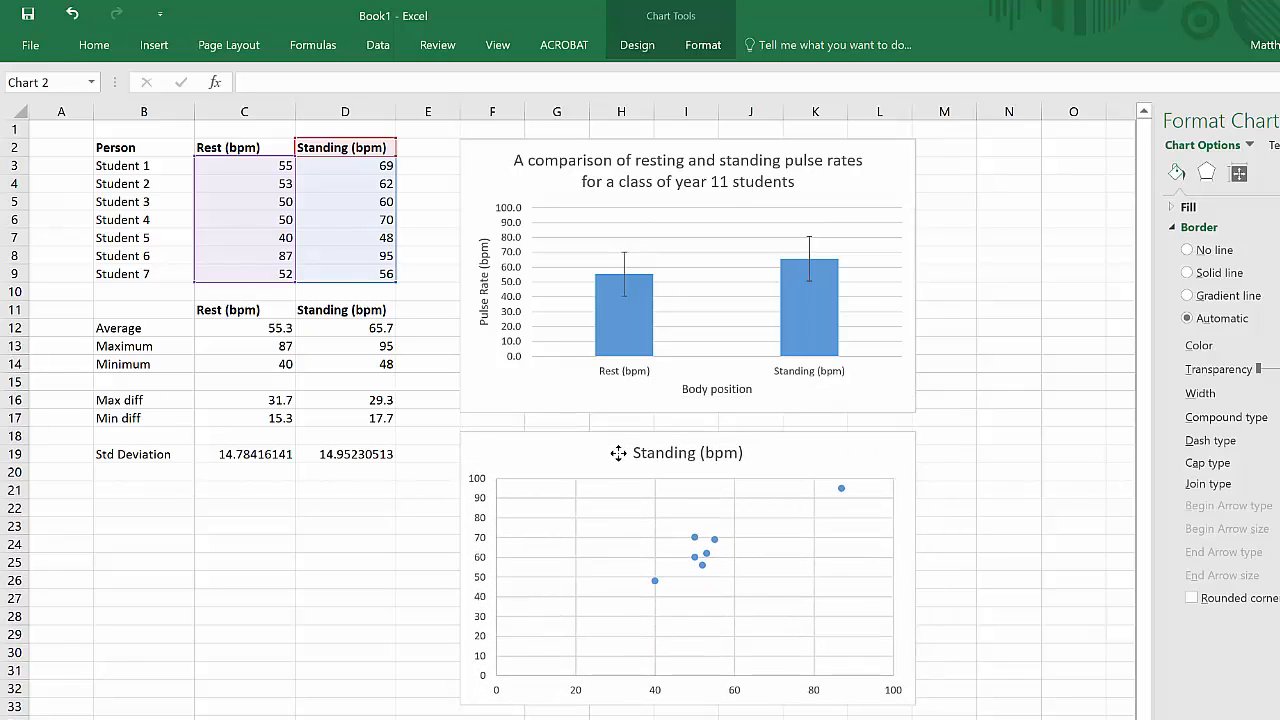
Step: Retitle the scatter chart "The relationship between resting and standing pulse rates for a class of year 11 students"
{"action": "left_click", "coordinate": [691, 452]}
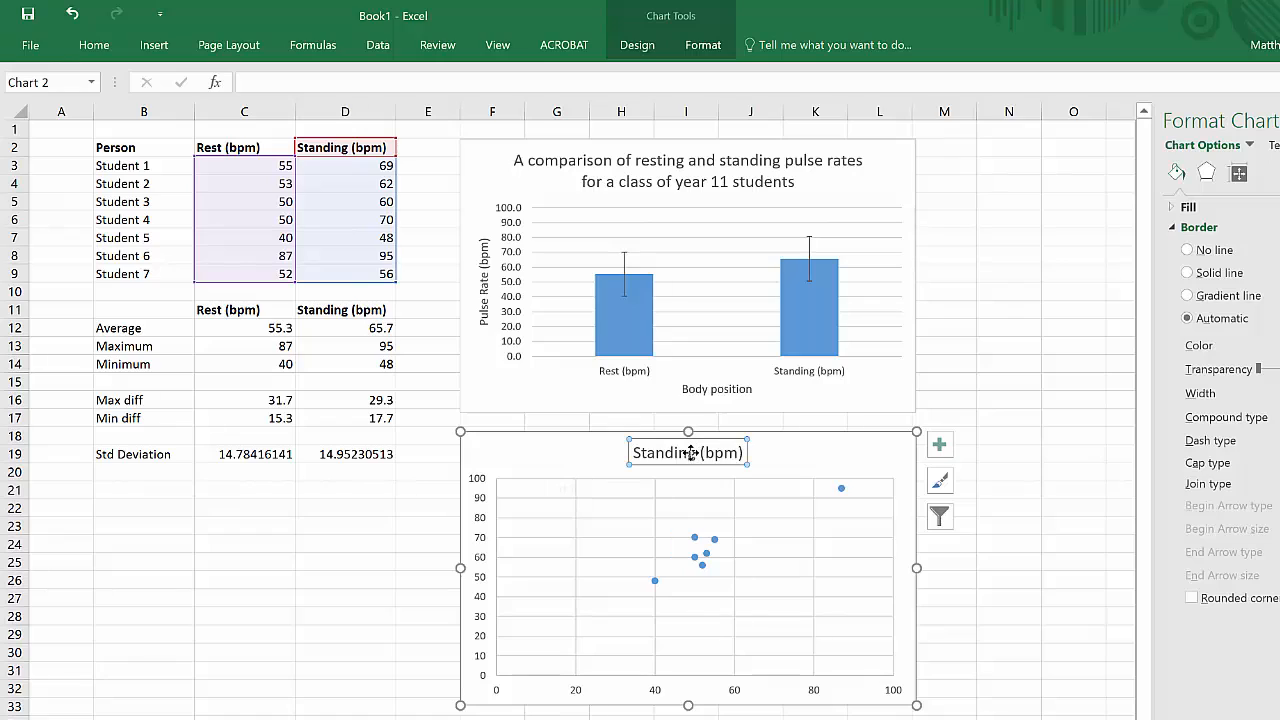
{"action": "left_click", "coordinate": [690, 453]}
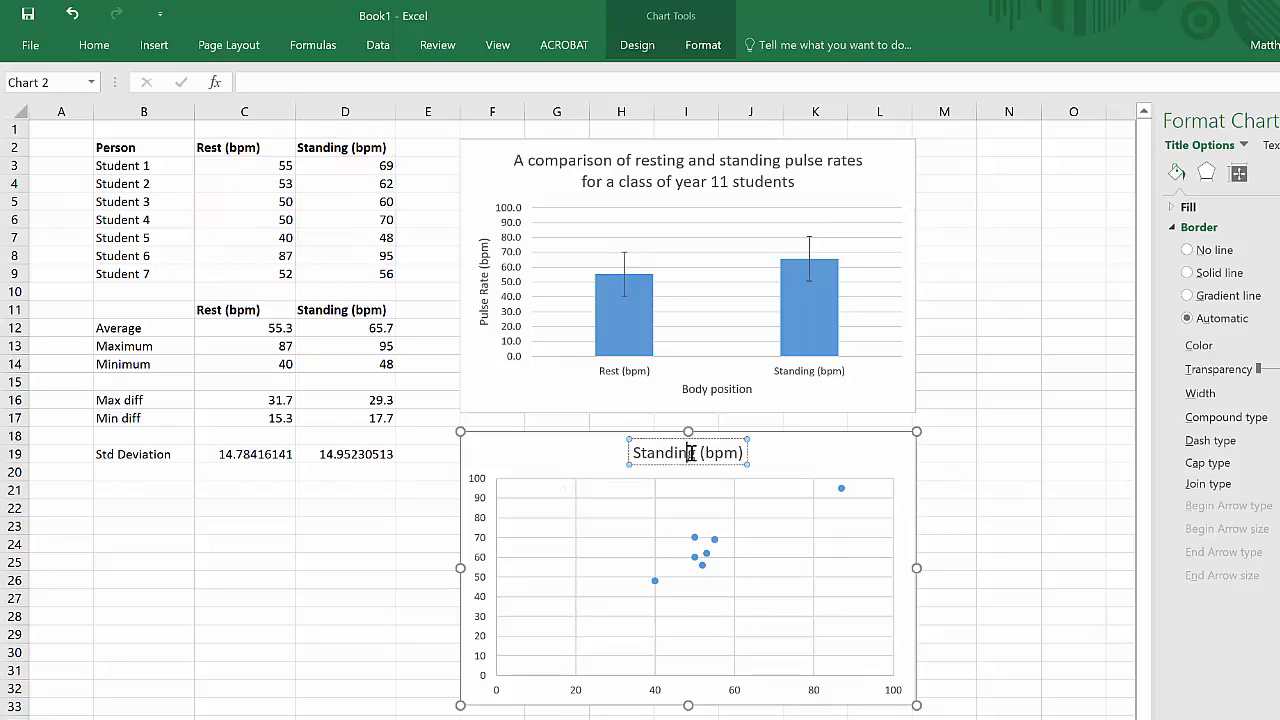
{"action": "triple_click", "coordinate": [691, 453]}
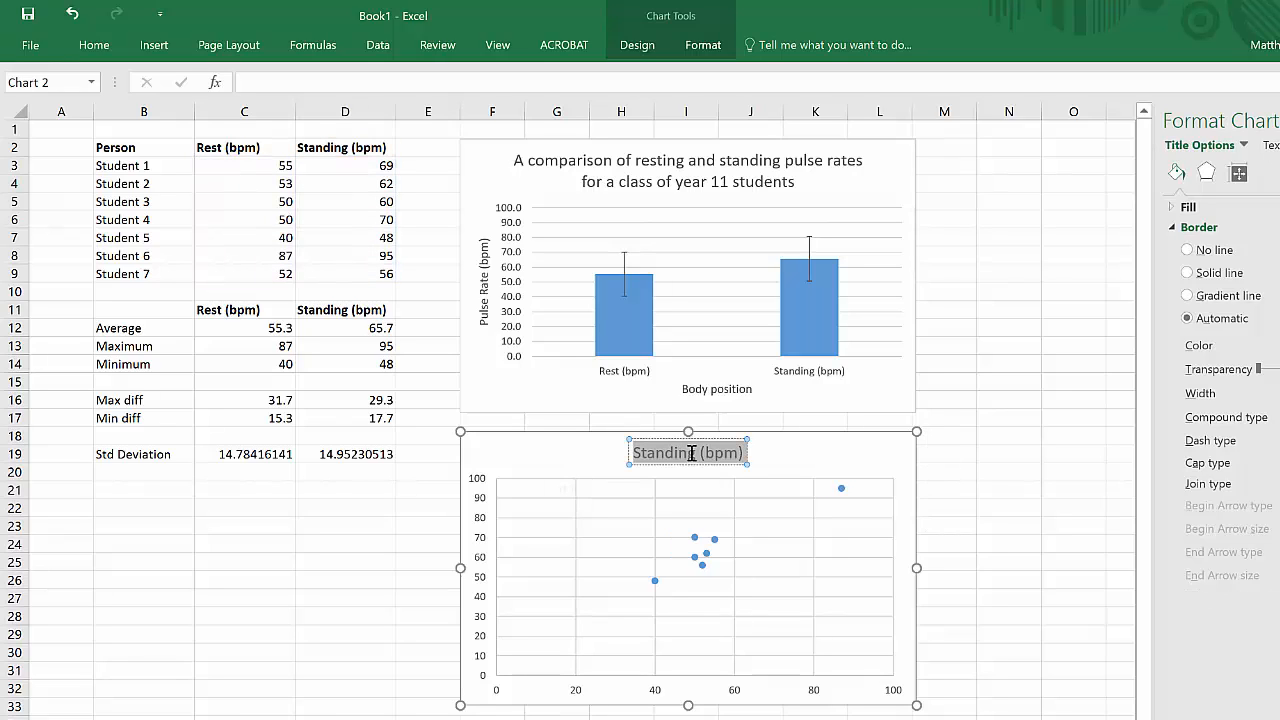
{"action": "type", "text": "A"}
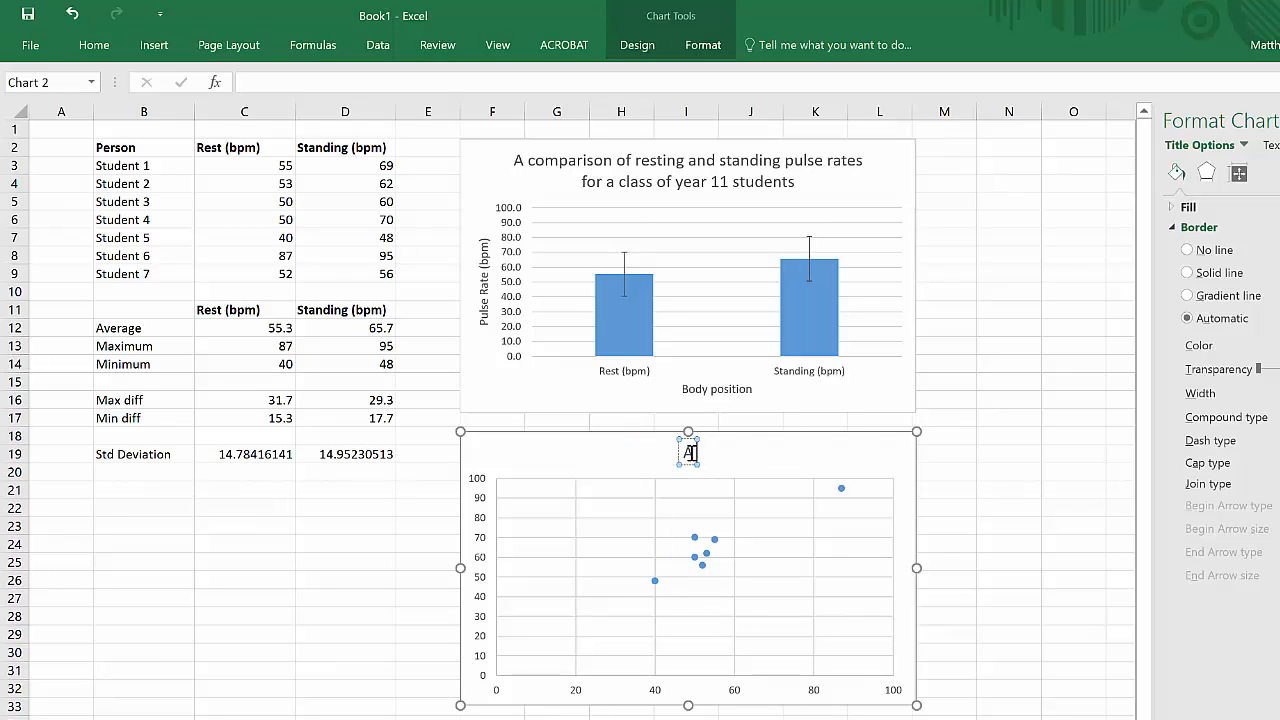
{"action": "type", "text": "he relationship"}
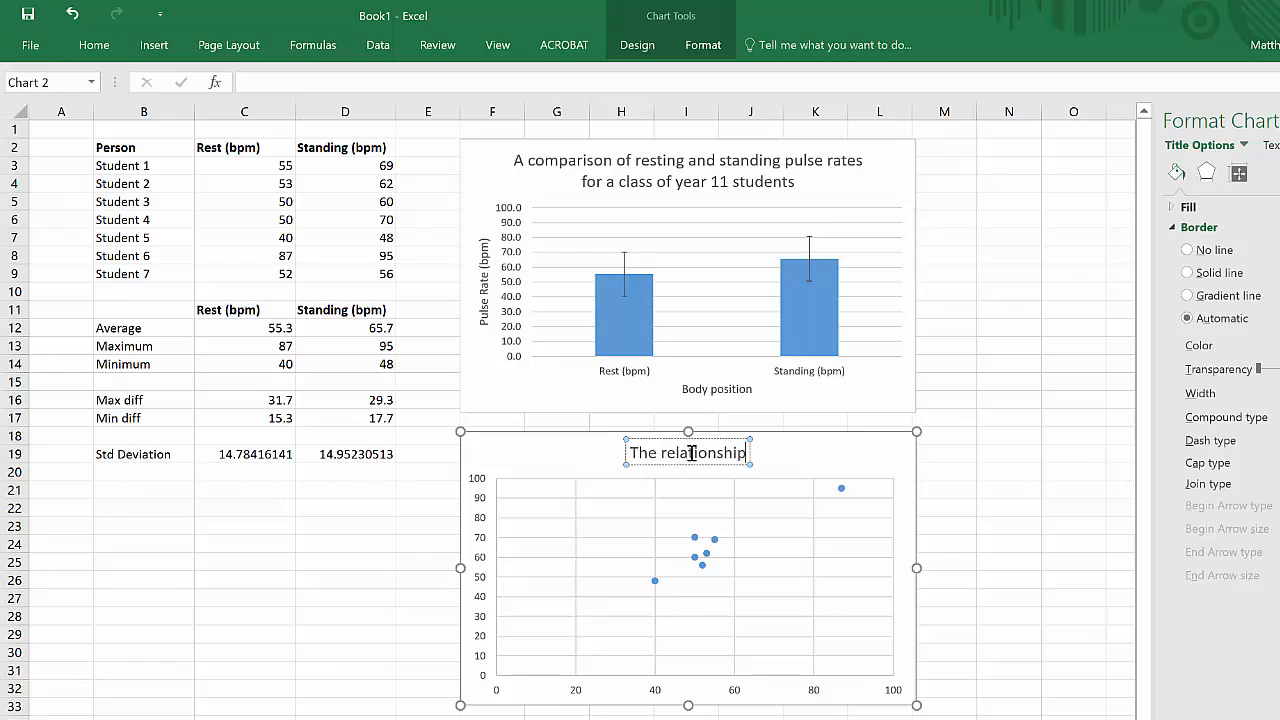
{"action": "type", "text": " betwee"}
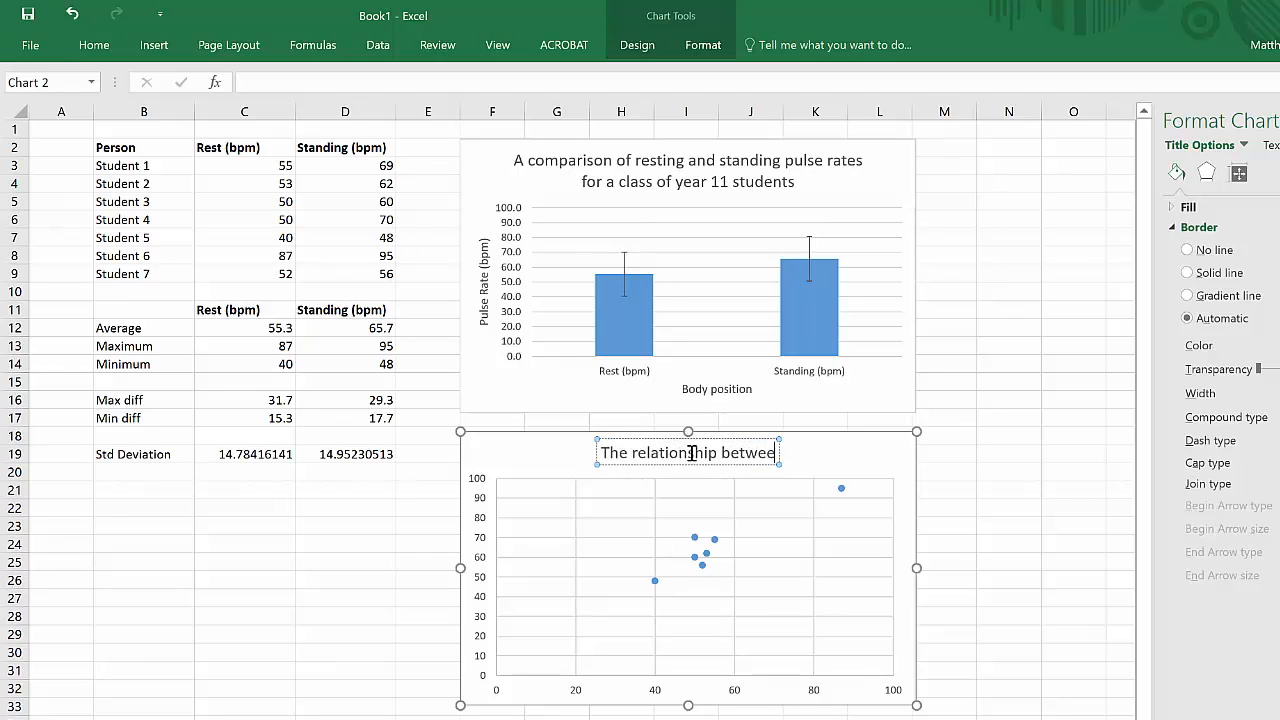
{"action": "type", "text": "n resting "}
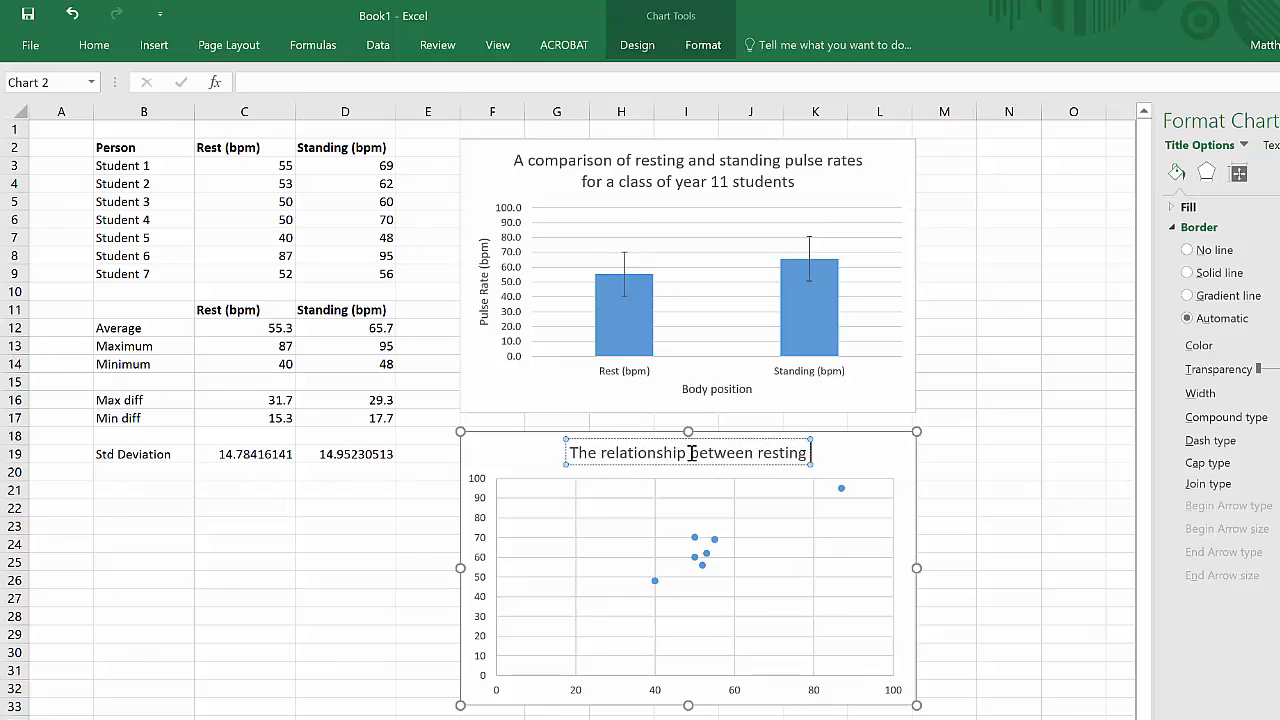
{"action": "type", "text": "and standing hear"}
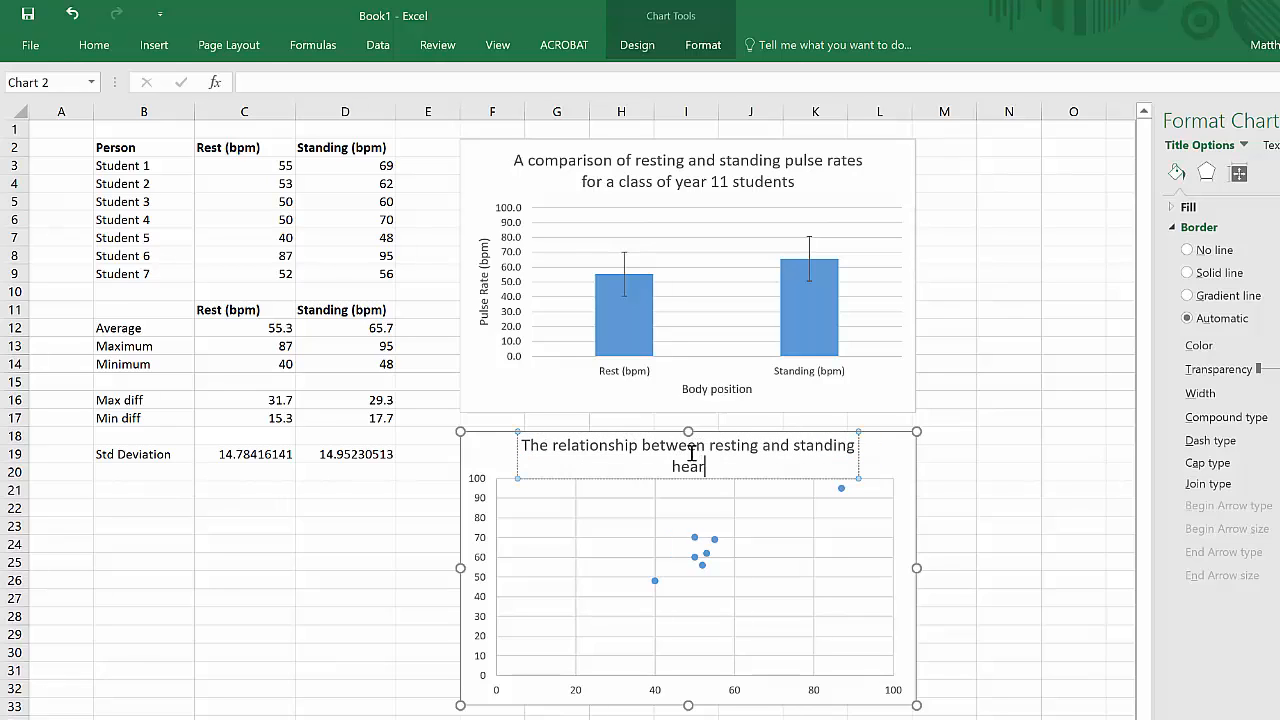
{"action": "key", "text": "BackSpace"}
{"action": "key", "text": "BackSpace"}
{"action": "key", "text": "BackSpace"}
{"action": "key", "text": "BackSpace"}
{"action": "key", "text": "BackSpace"}
{"action": "type", "text": "pu"}
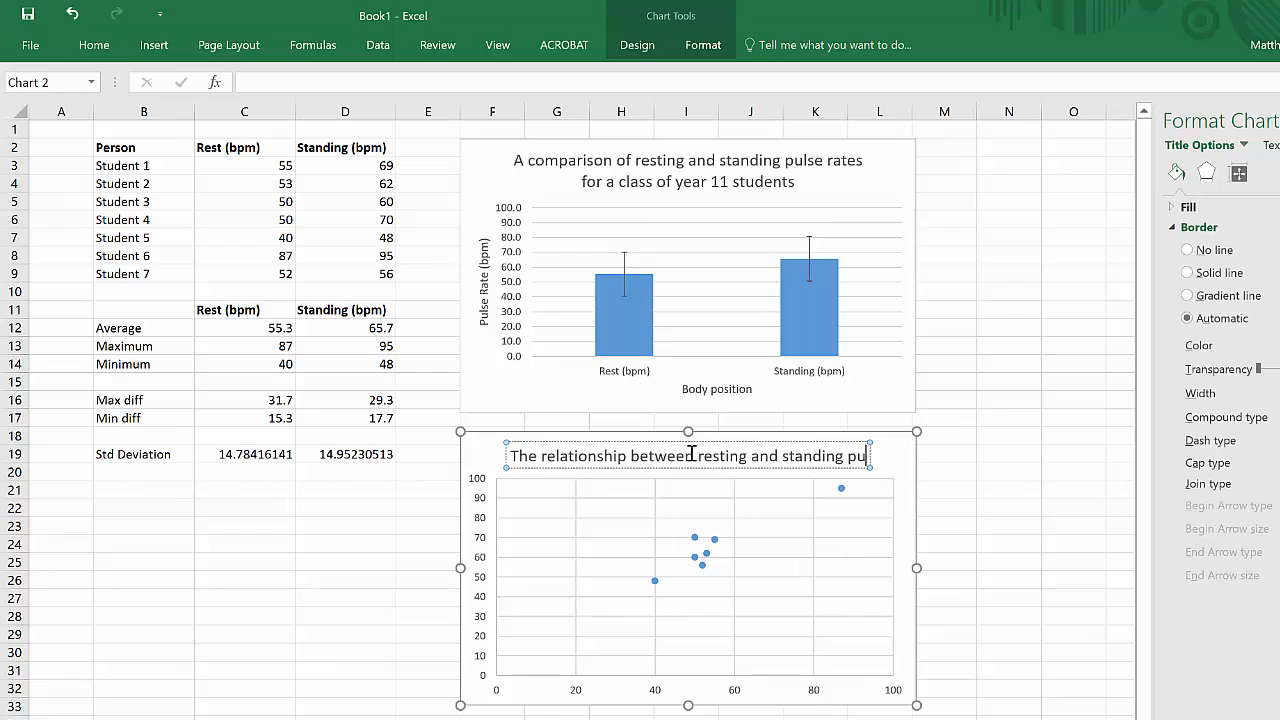
{"action": "type", "text": "lse rates for a "}
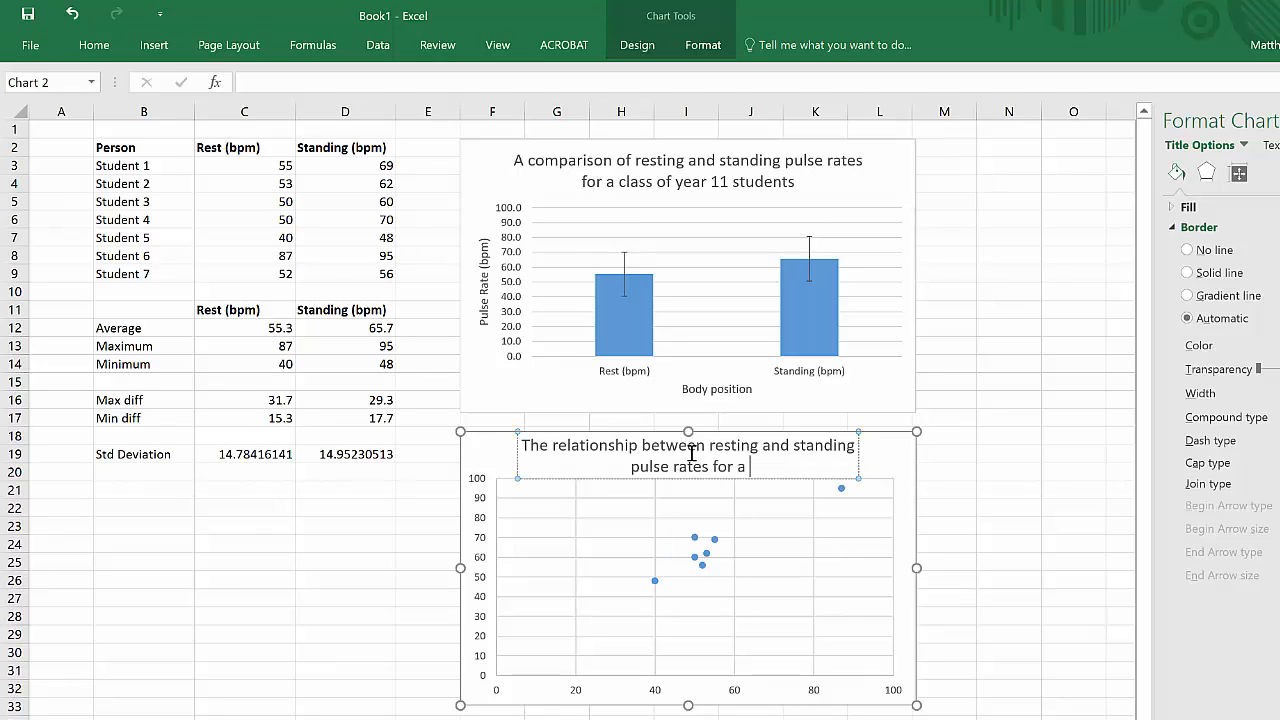
{"action": "type", "text": "class of year 11"}
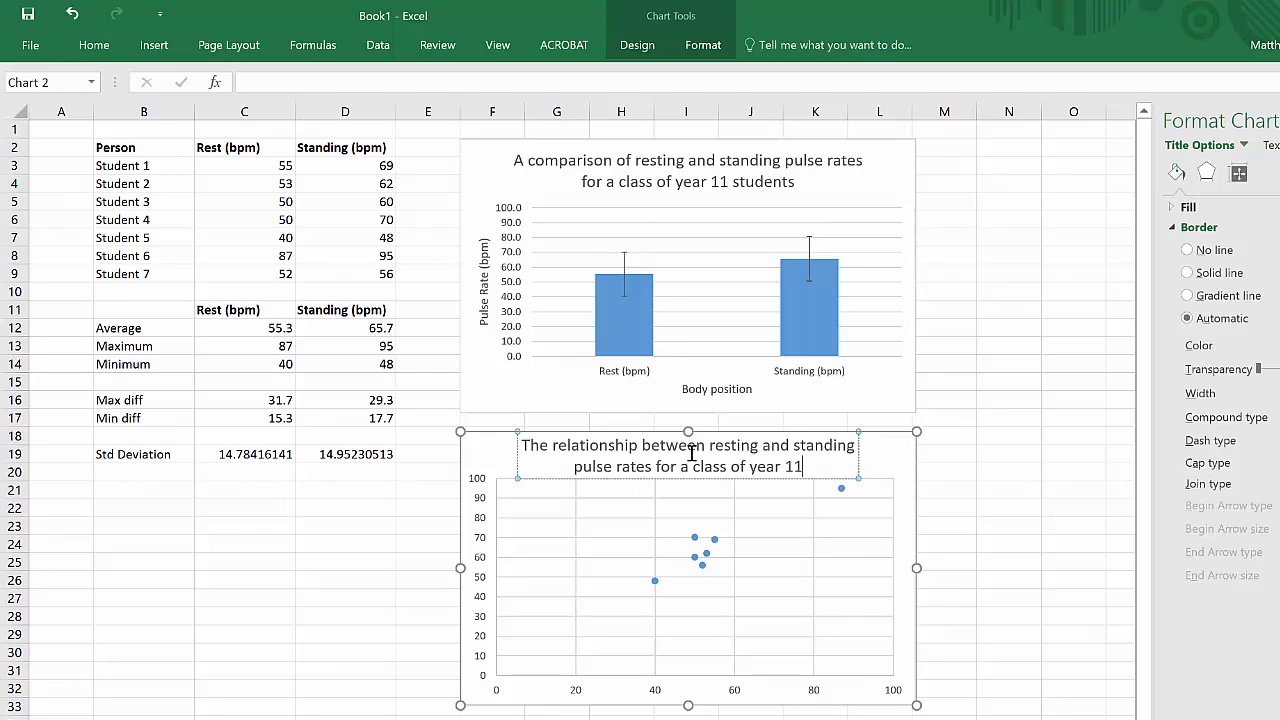
{"action": "type", "text": " students"}
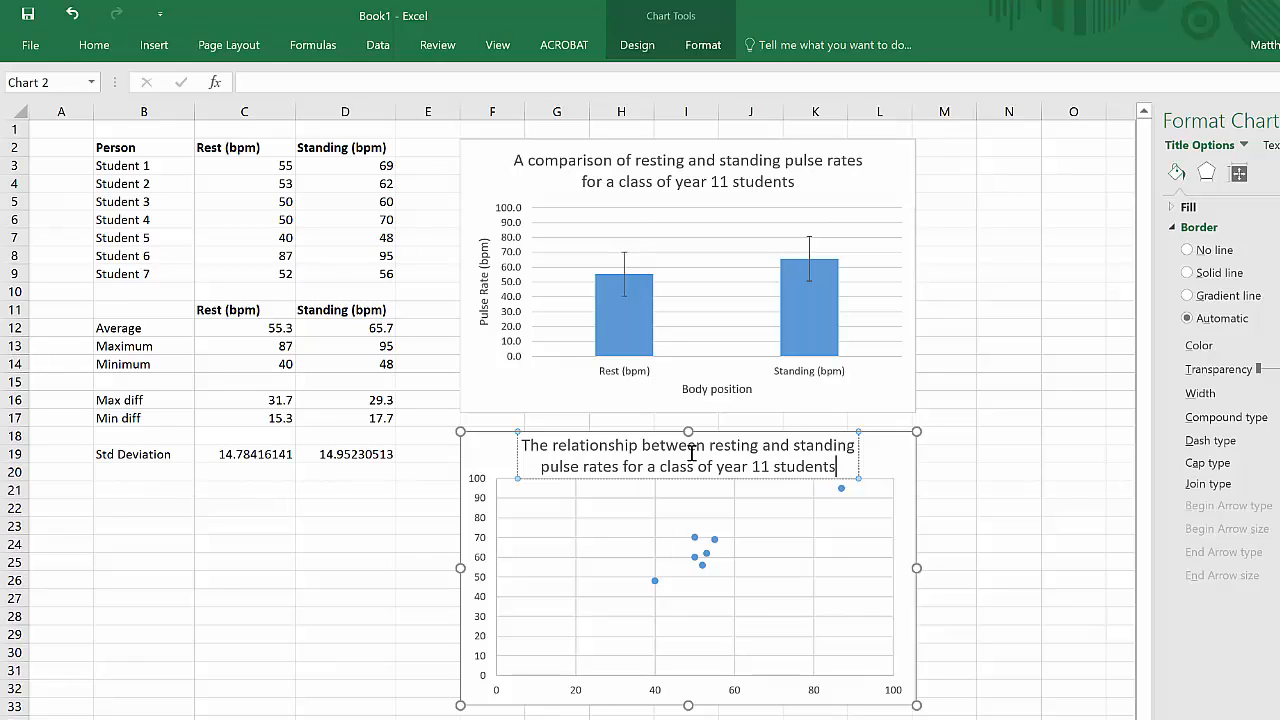
{"action": "left_click", "coordinate": [665, 682]}
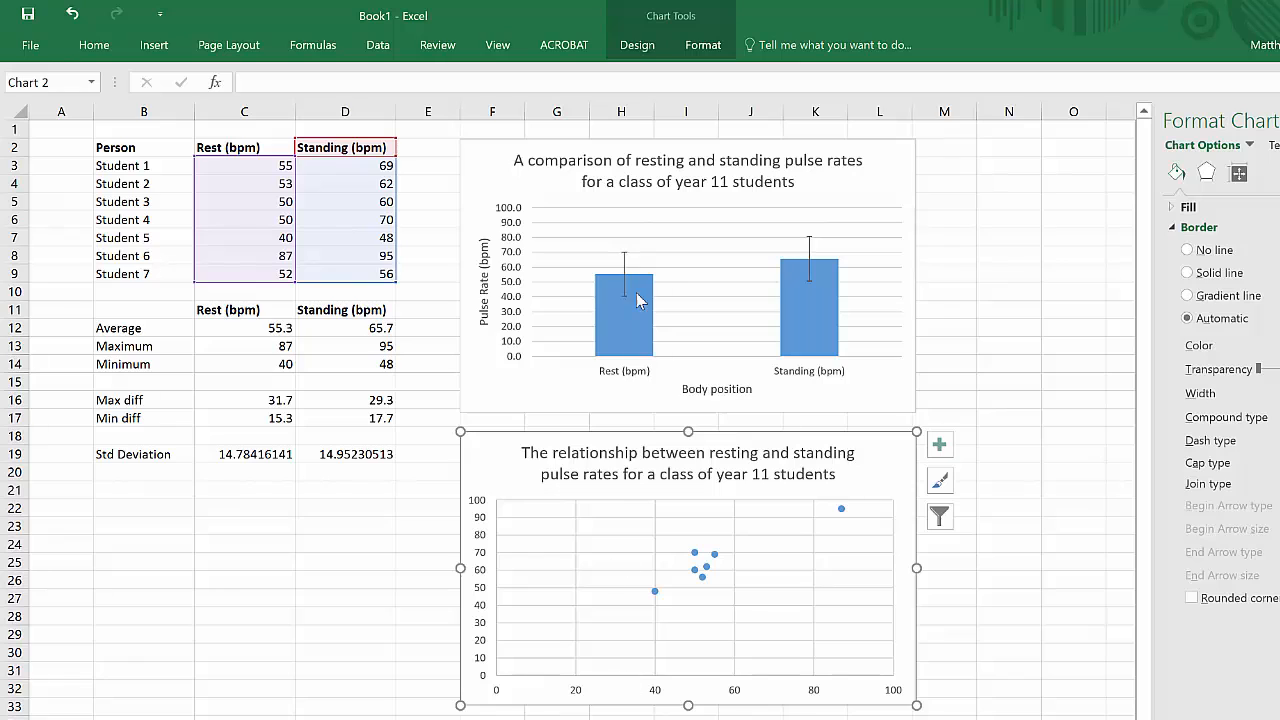
Step: Add a horizontal axis title to the scatter chart reading "Resting puse rate (bpm)"
{"action": "left_click", "coordinate": [636, 45]}
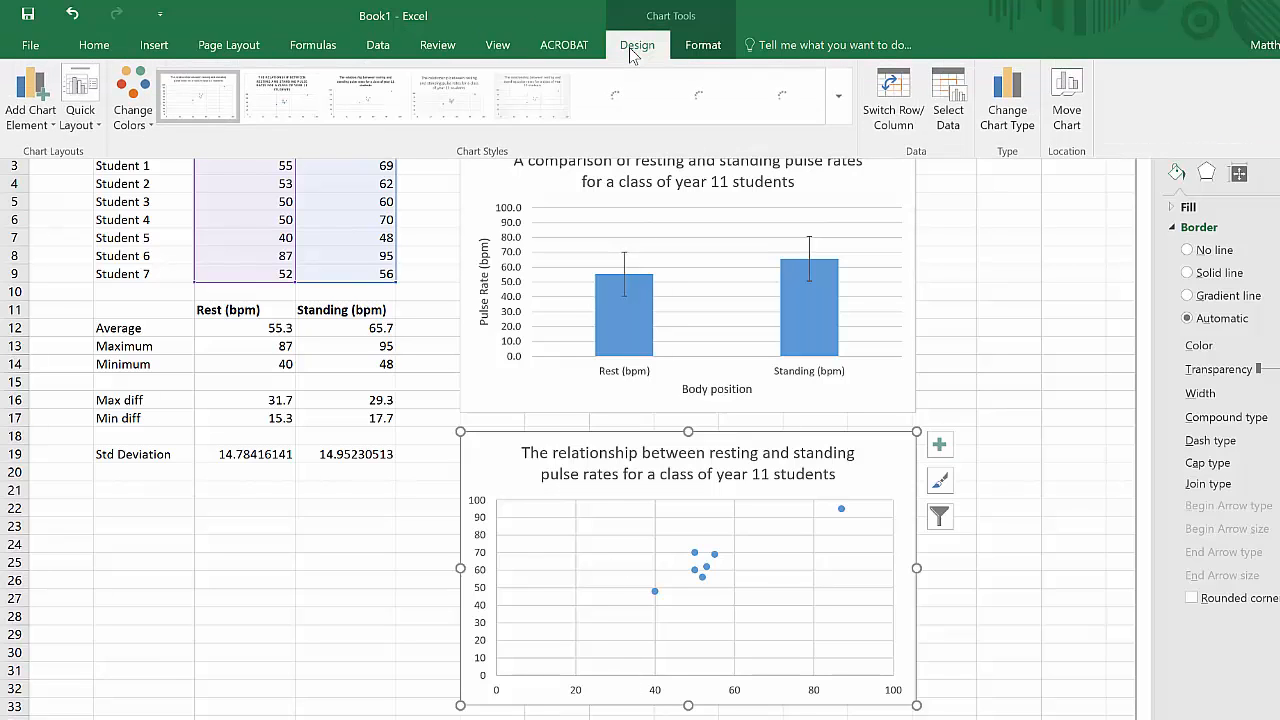
{"action": "left_click", "coordinate": [46, 124]}
{"action": "mouse_move", "coordinate": [58, 179]}
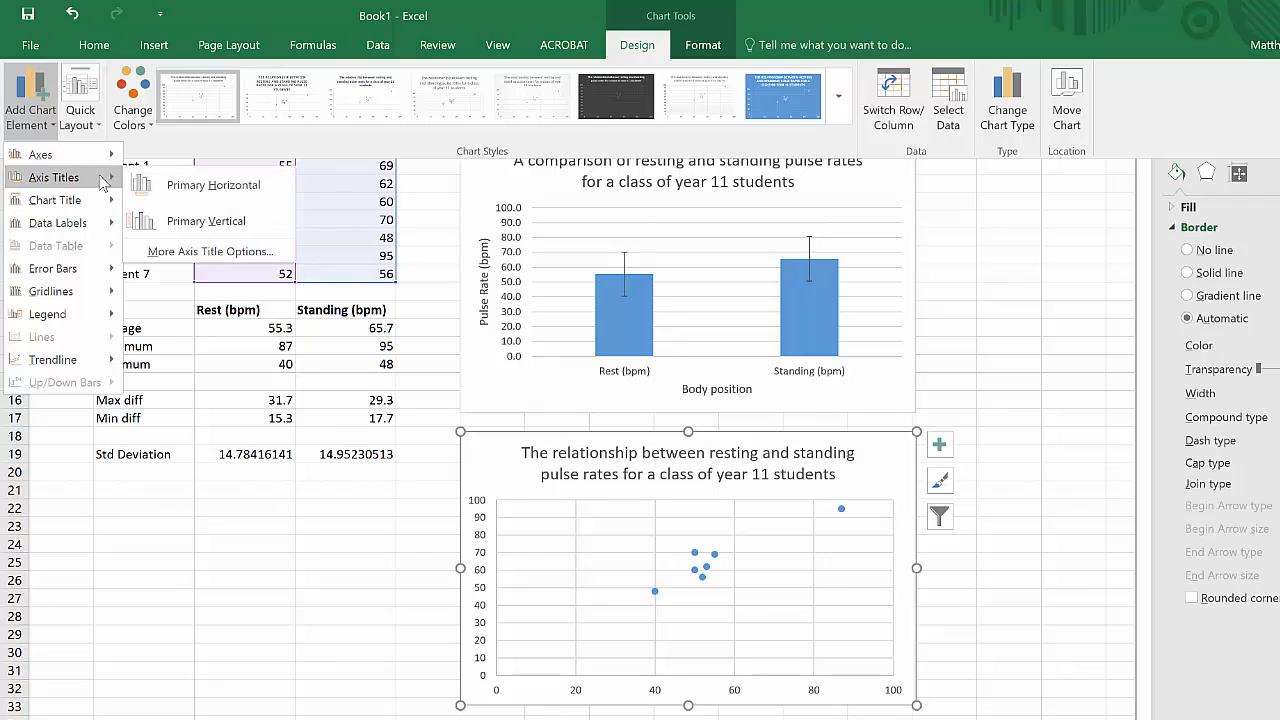
{"action": "left_click", "coordinate": [177, 187]}
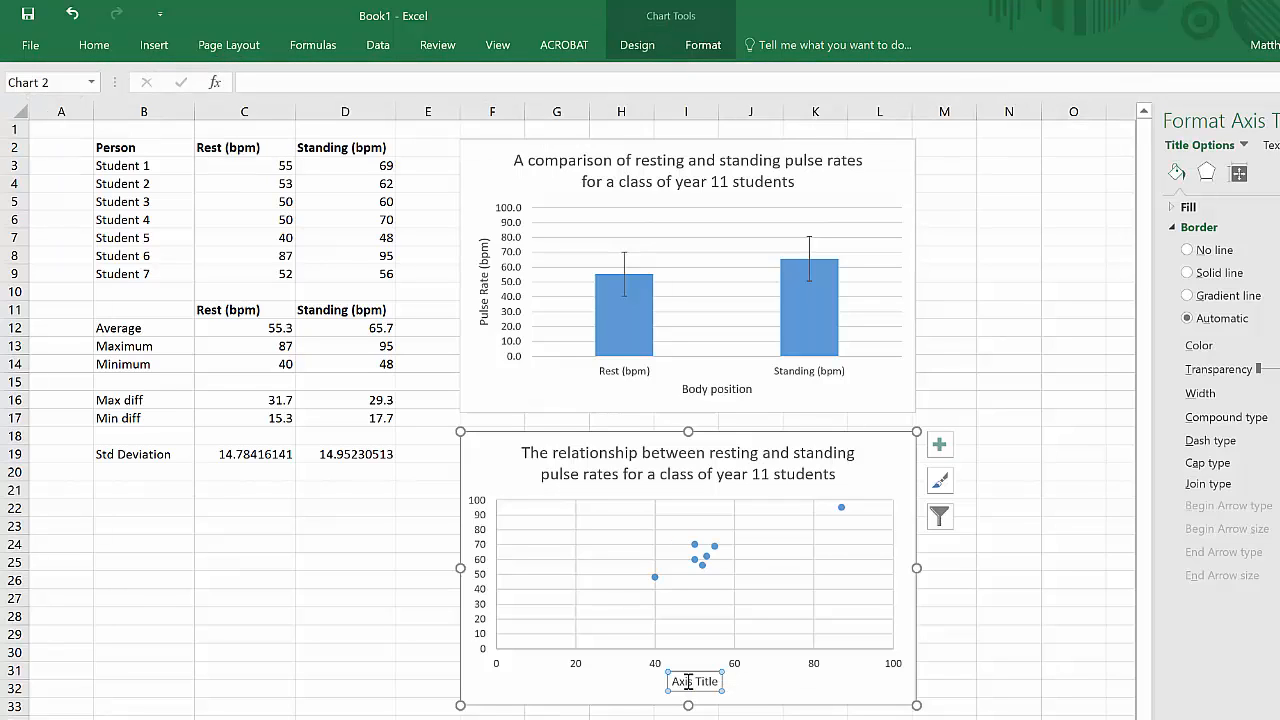
{"action": "triple_click", "coordinate": [688, 681]}
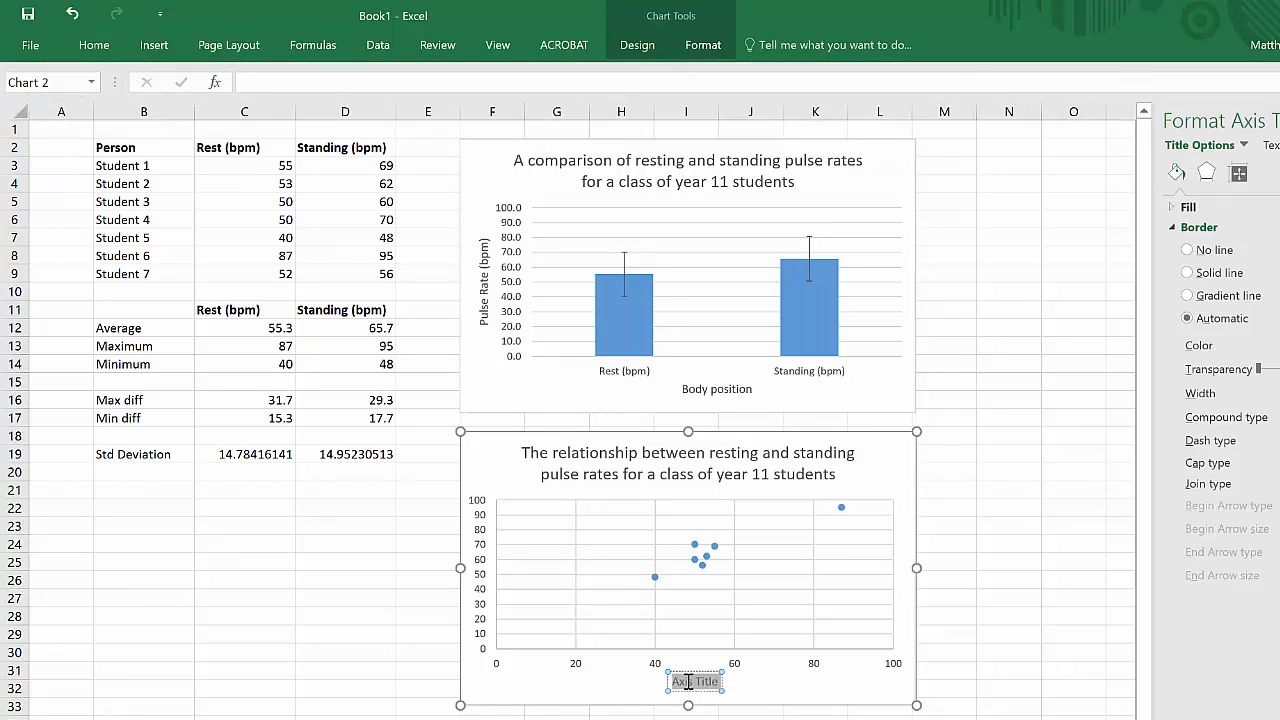
{"action": "type", "text": "Resting"}
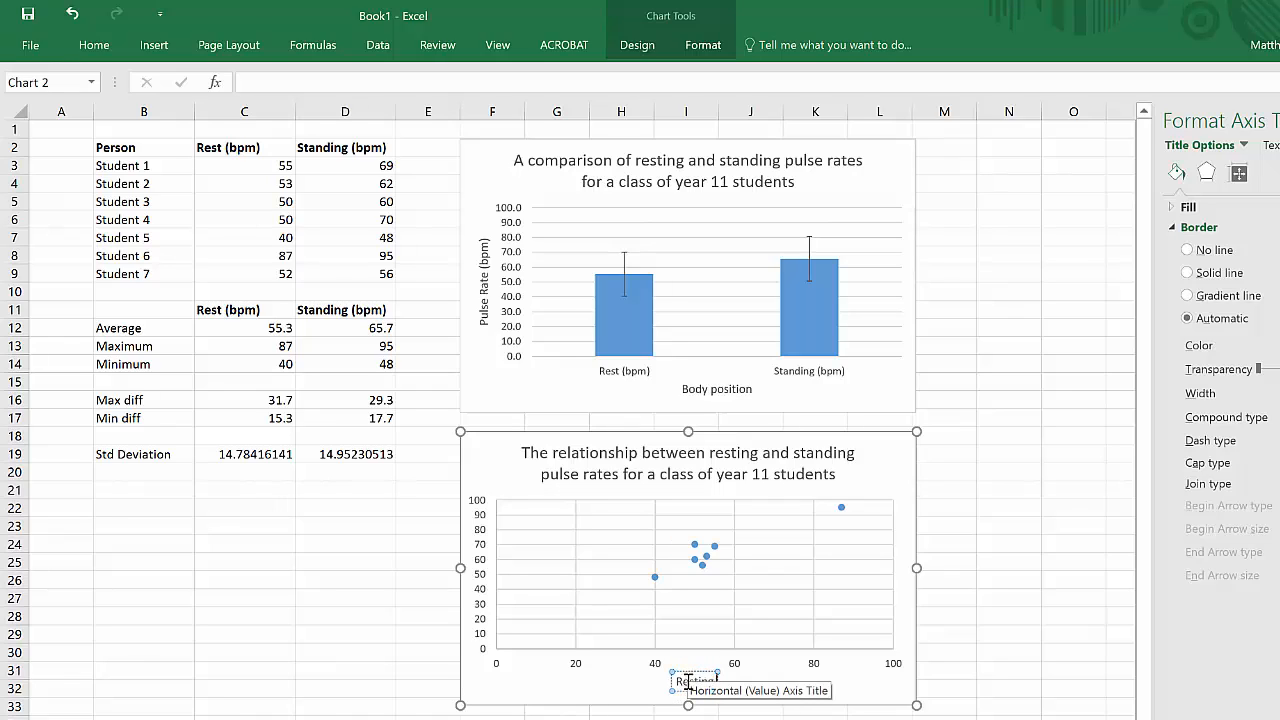
{"action": "type", "text": " pulse rate (bpm)"}
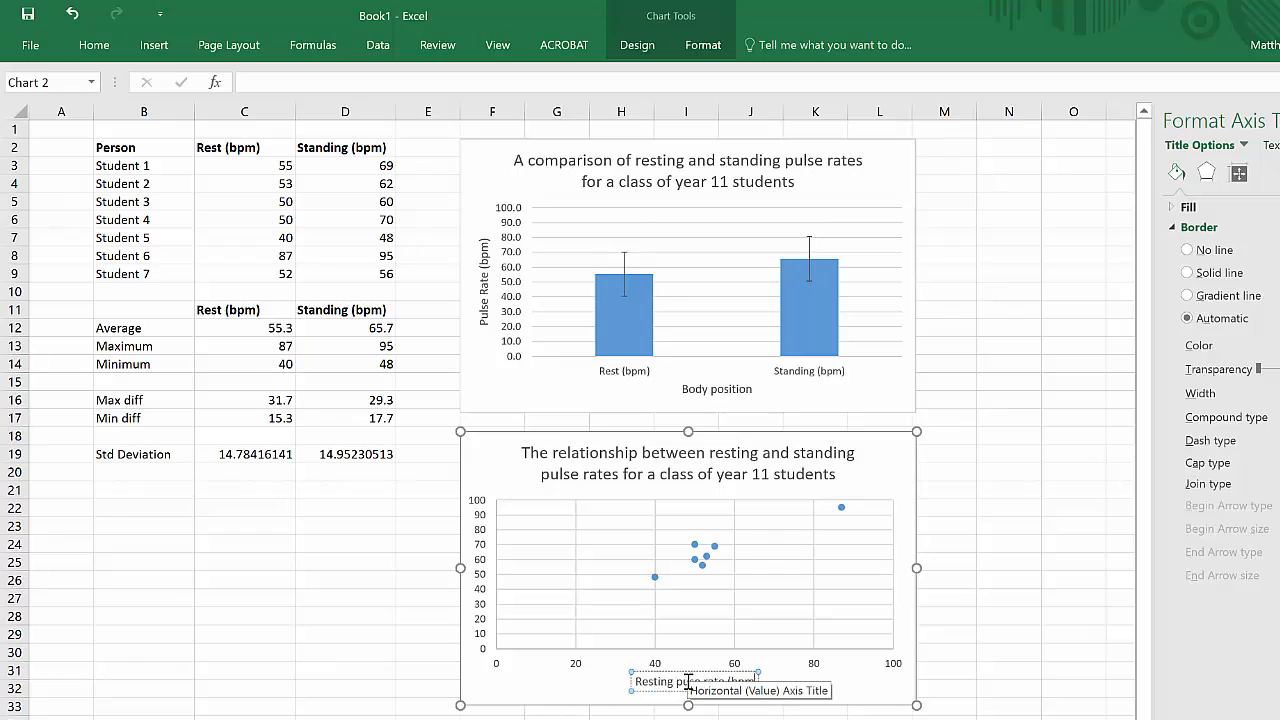
{"action": "key", "text": "BackSpace"}
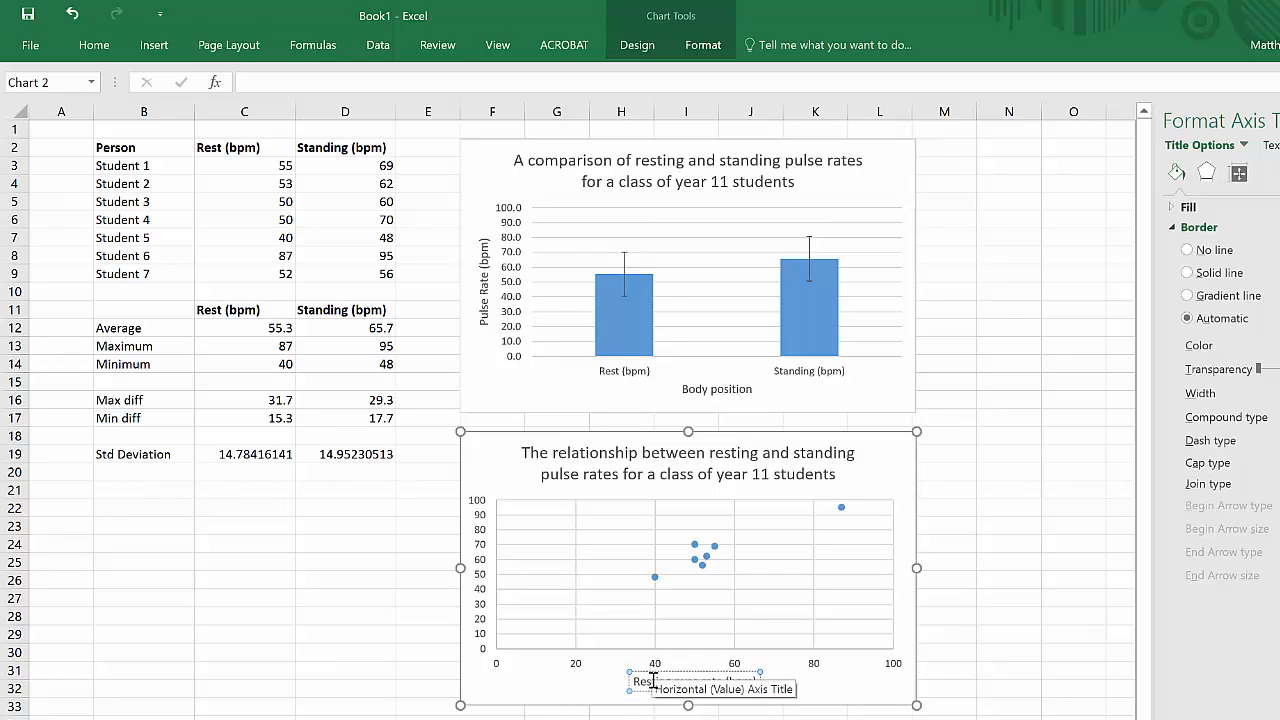
Step: Add a vertical axis title to the scatter chart reading "Standing pulse rate (bpm)"
{"action": "left_click", "coordinate": [637, 45]}
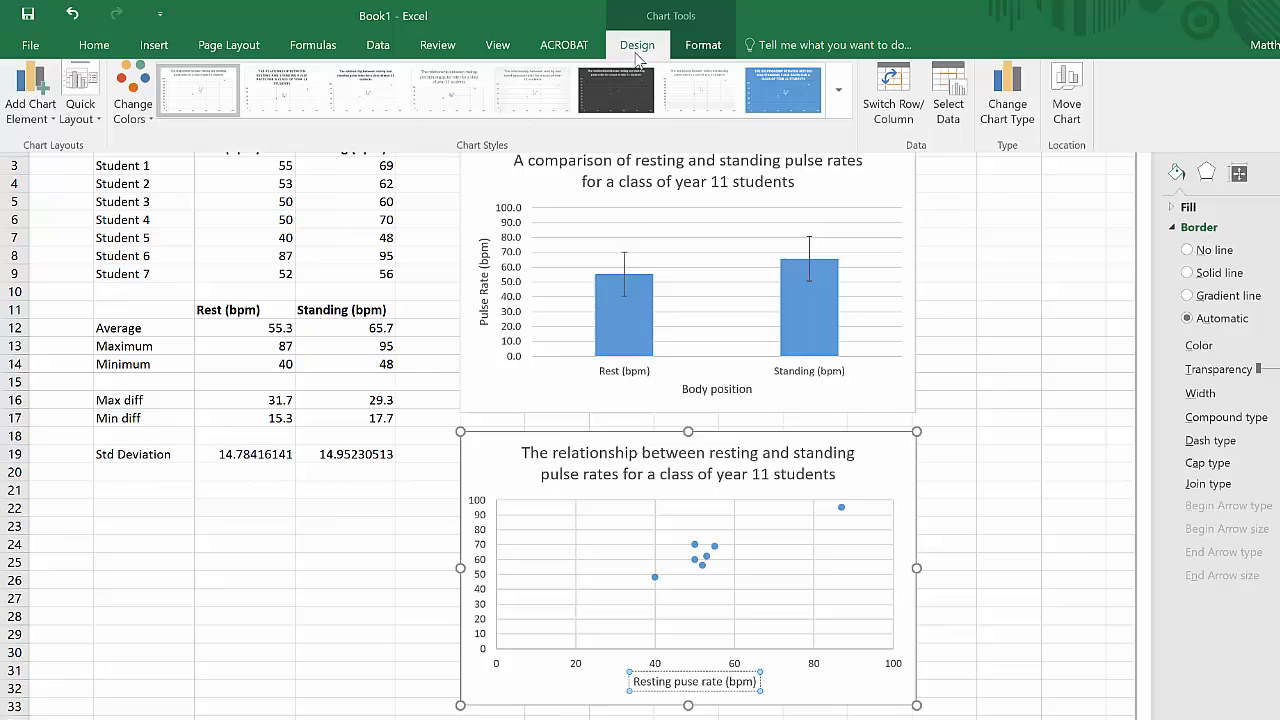
{"action": "left_click", "coordinate": [44, 126]}
{"action": "mouse_move", "coordinate": [64, 178]}
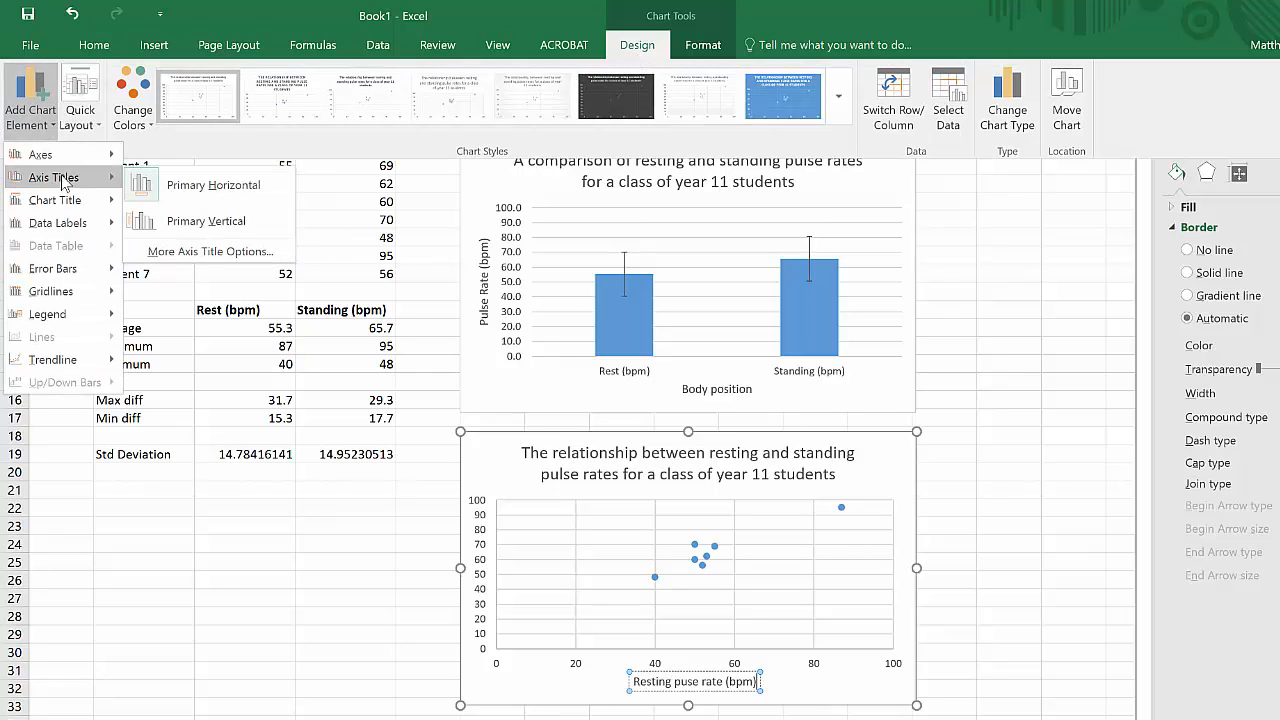
{"action": "left_click", "coordinate": [208, 221]}
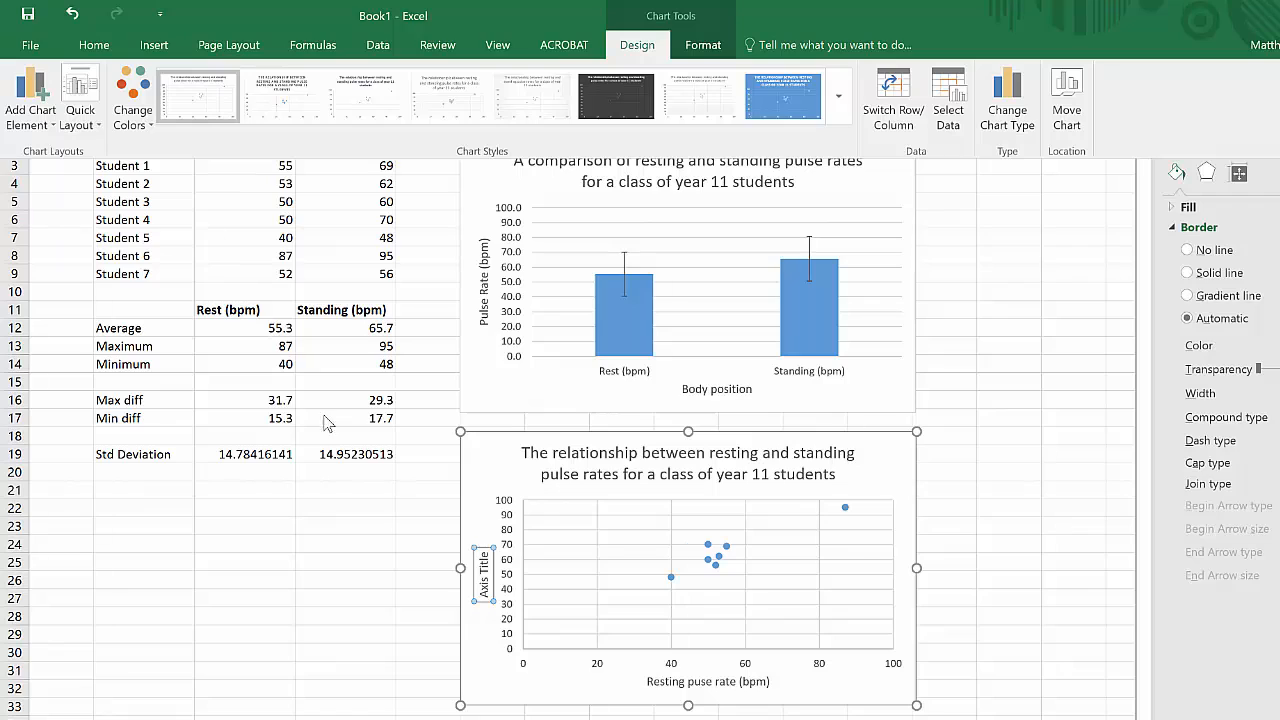
{"action": "left_click", "coordinate": [487, 572]}
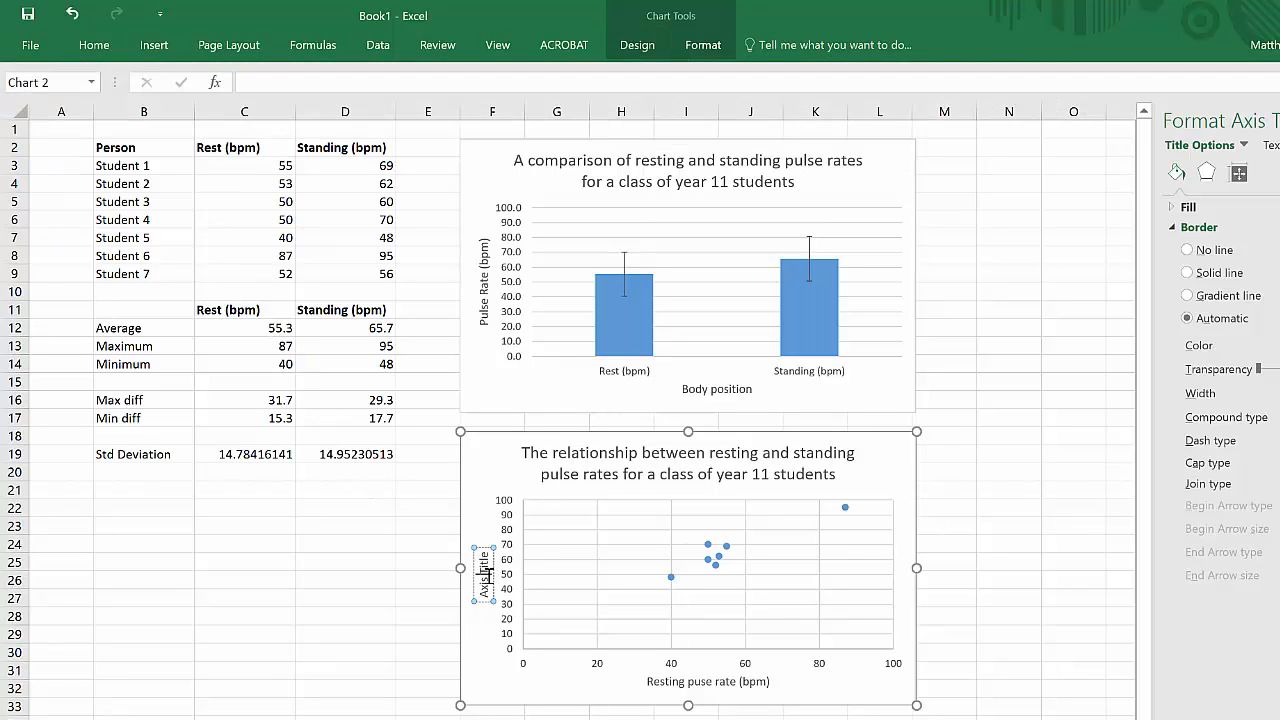
{"action": "triple_click", "coordinate": [487, 572]}
{"action": "type", "text": "Standing pu"}
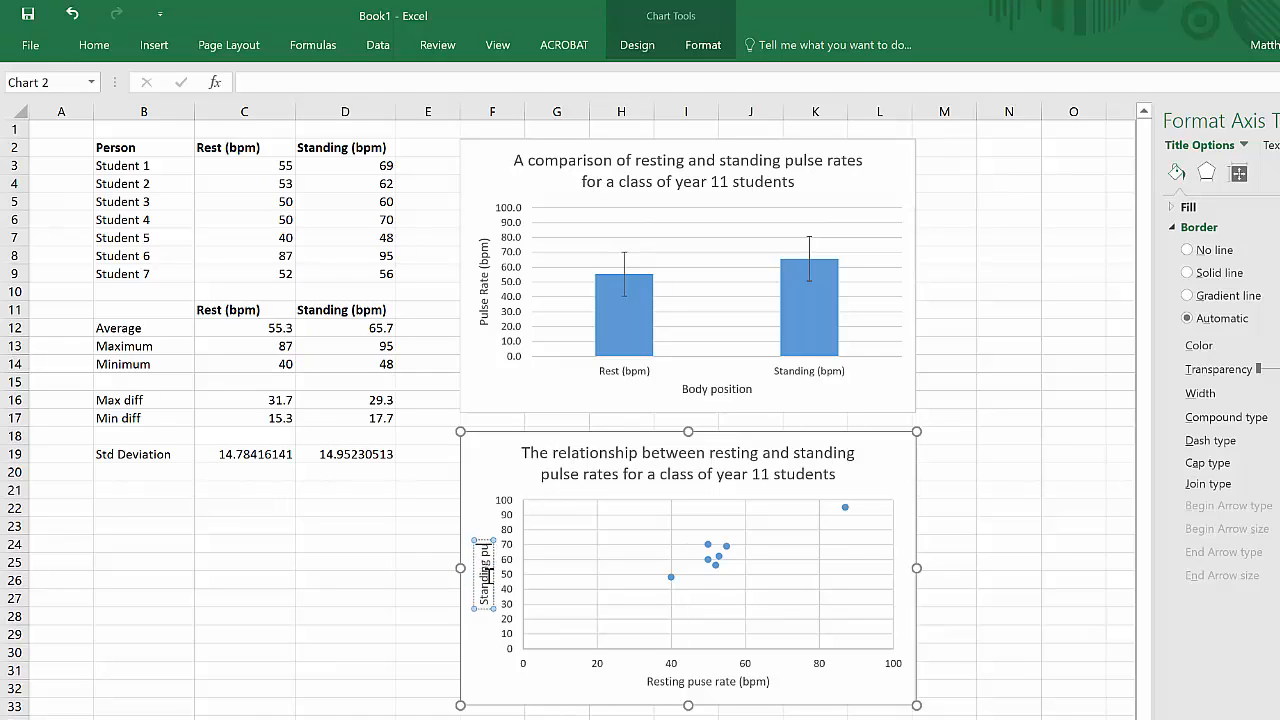
{"action": "type", "text": "lse rate ("}
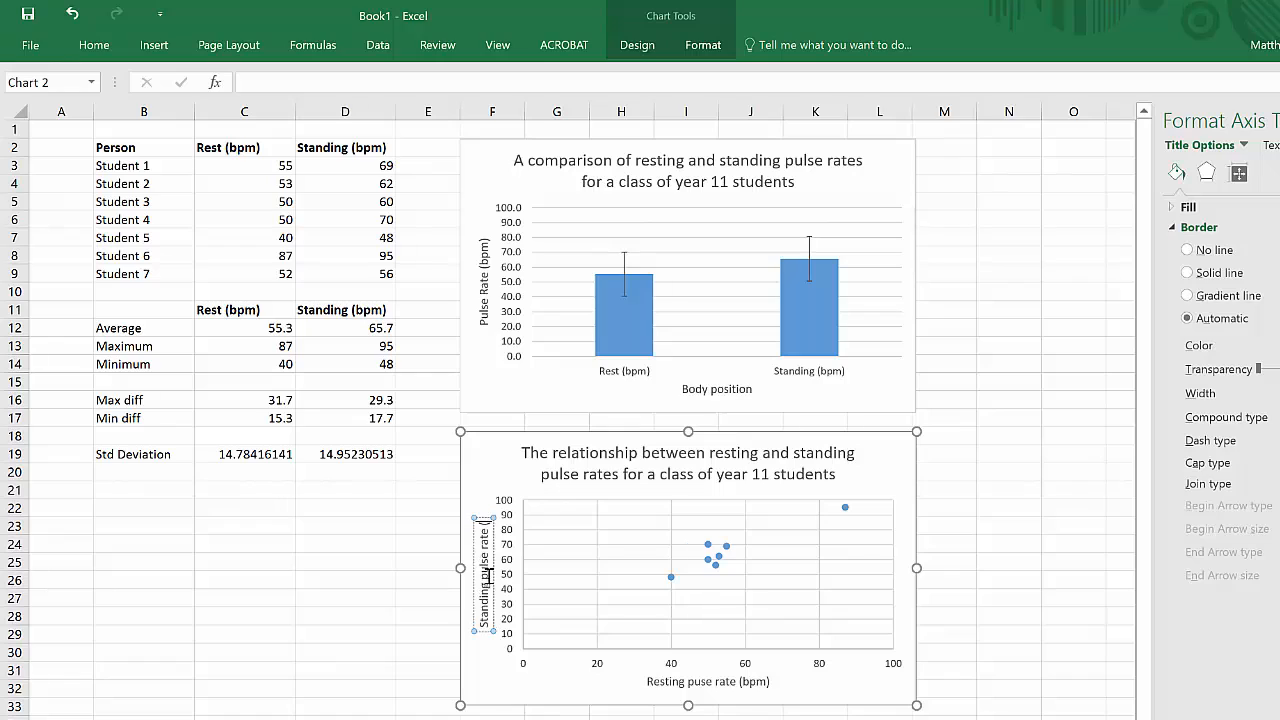
{"action": "type", "text": "bpm)"}
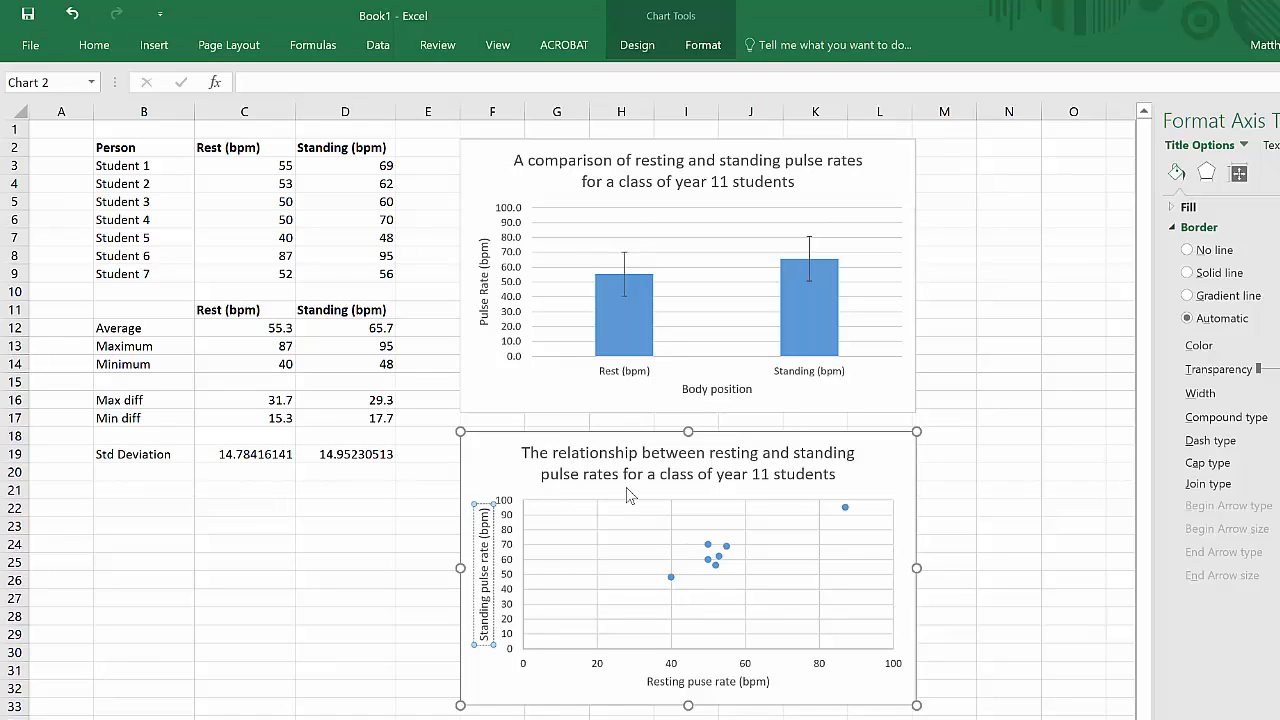
{"action": "left_click", "coordinate": [897, 690]}
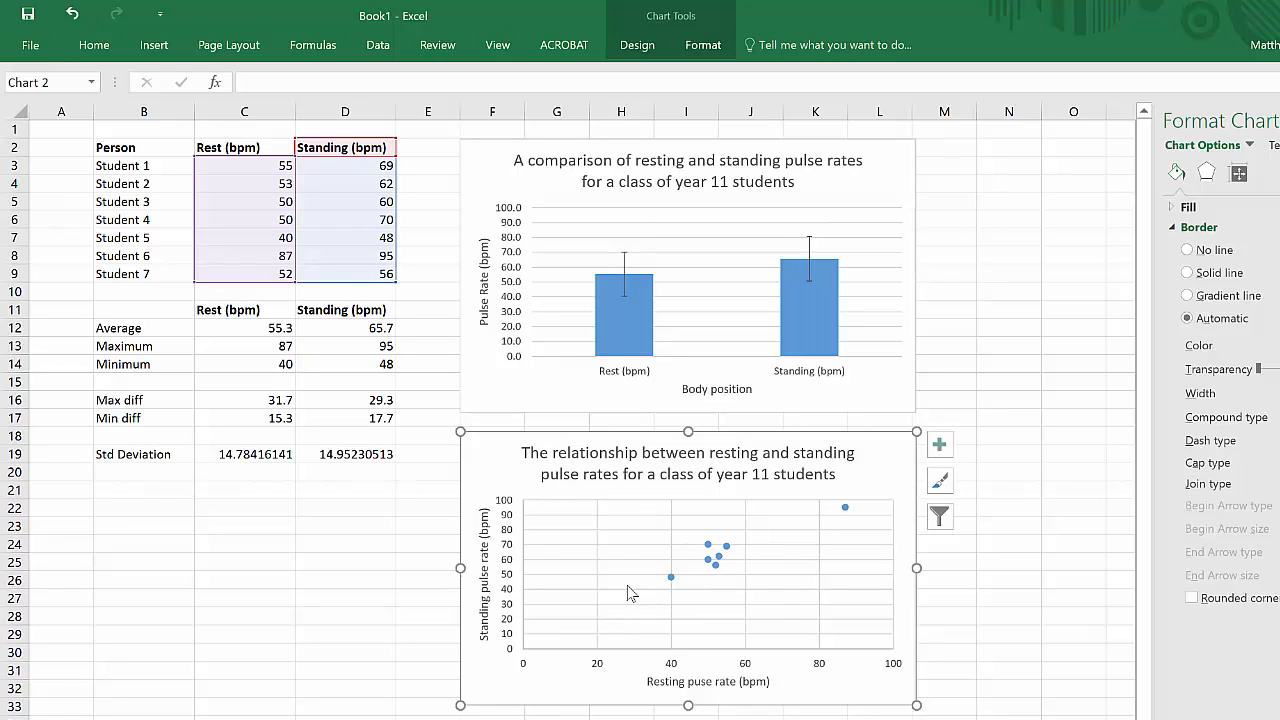
Step: Add a linear trendline to the scatter chart's data series and nudge its equation label slightly
{"action": "left_click", "coordinate": [722, 563]}
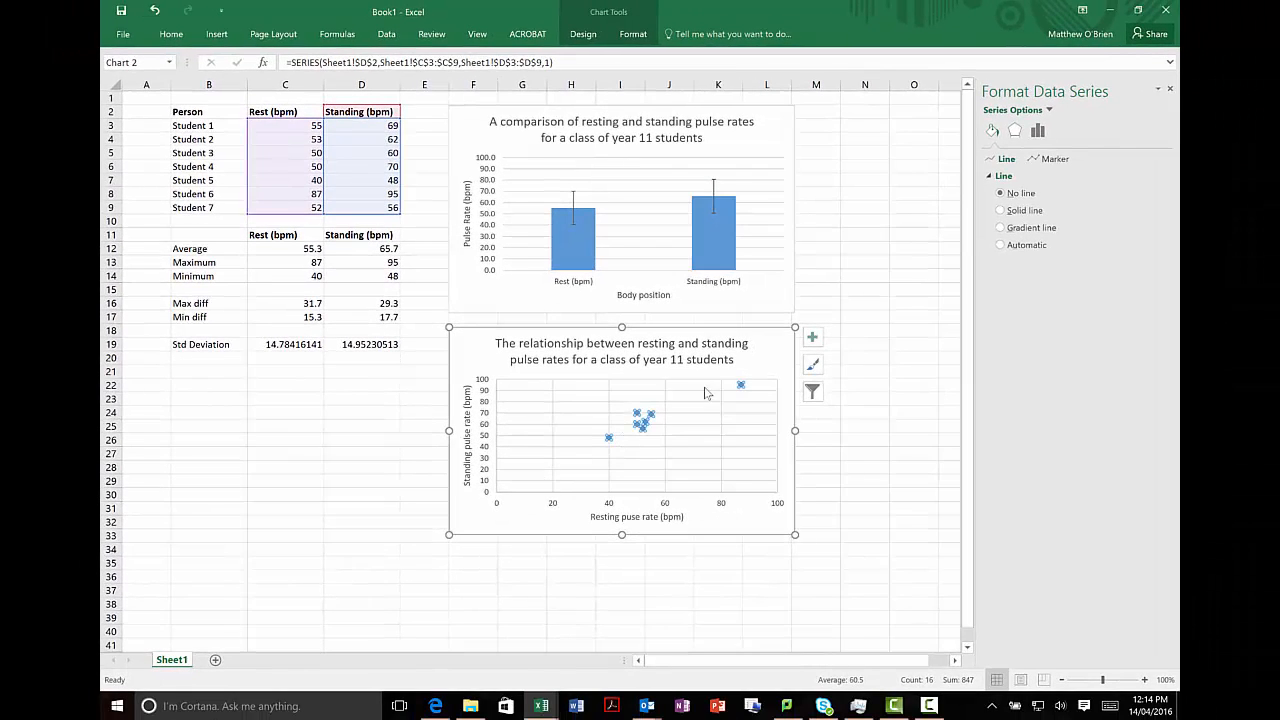
{"action": "right_click", "coordinate": [646, 423]}
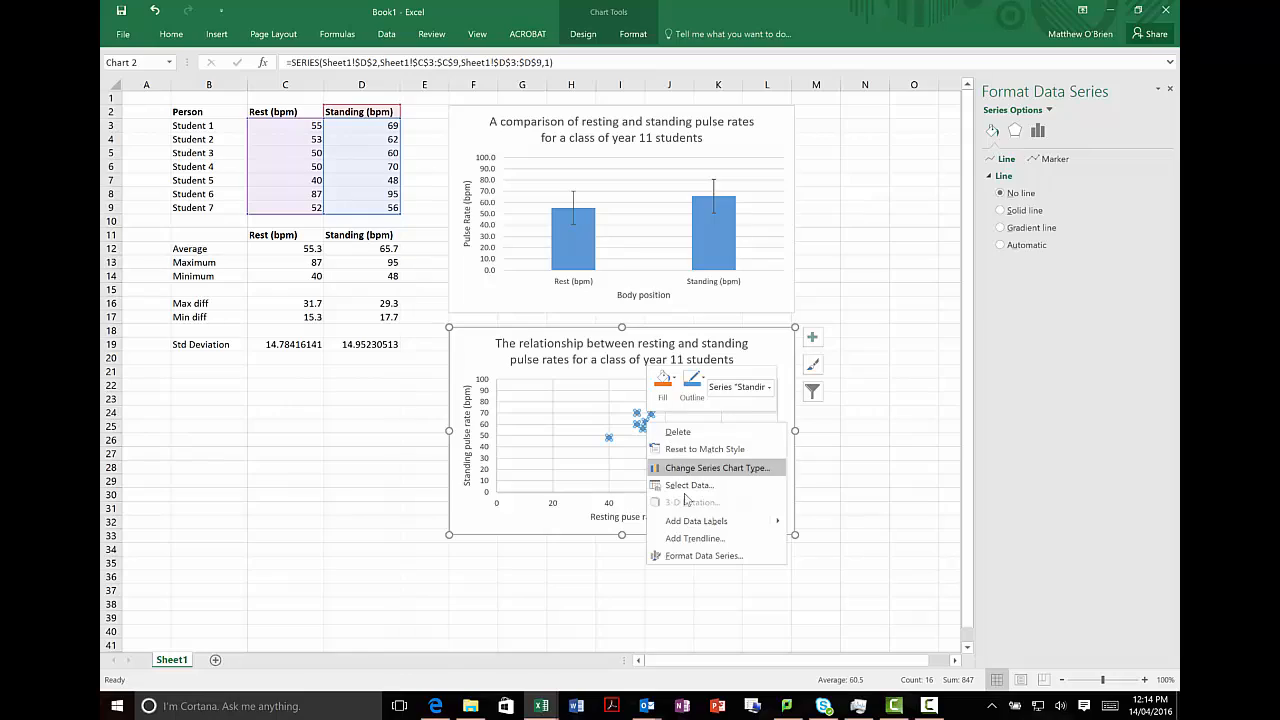
{"action": "left_click", "coordinate": [688, 539]}
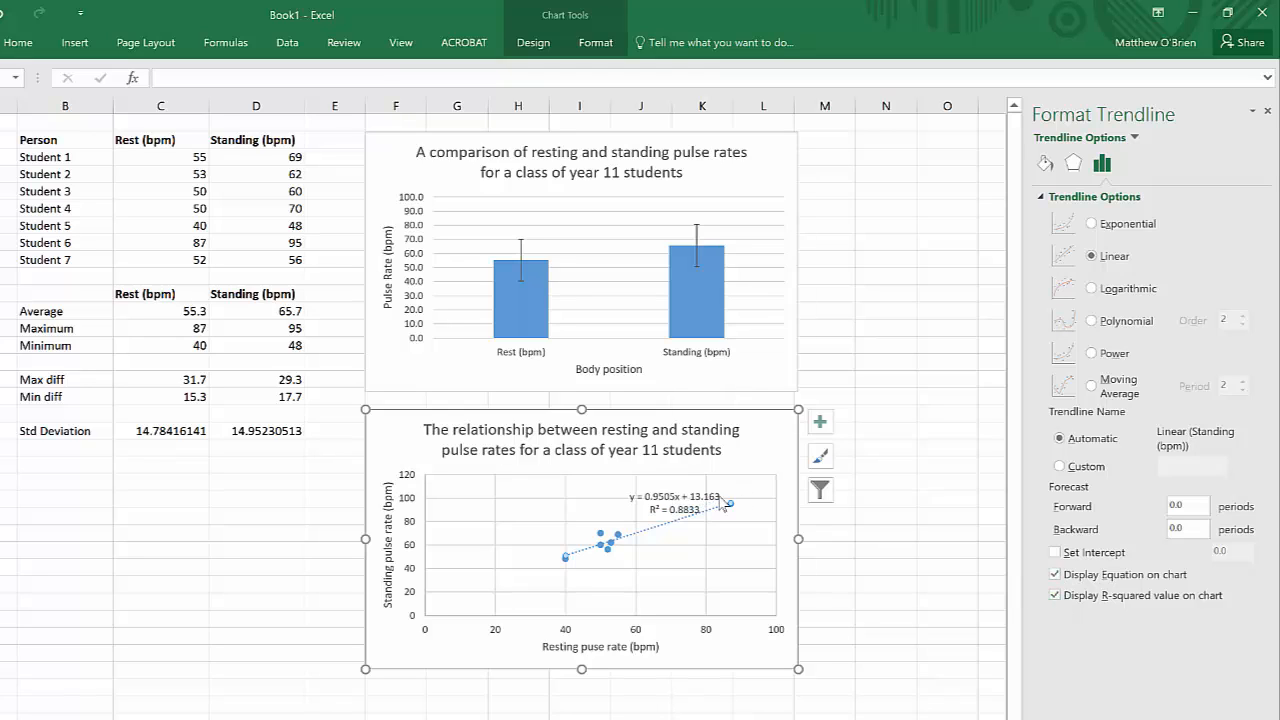
{"action": "left_click_drag", "start_coordinate": [651, 485], "coordinate": [648, 487]}
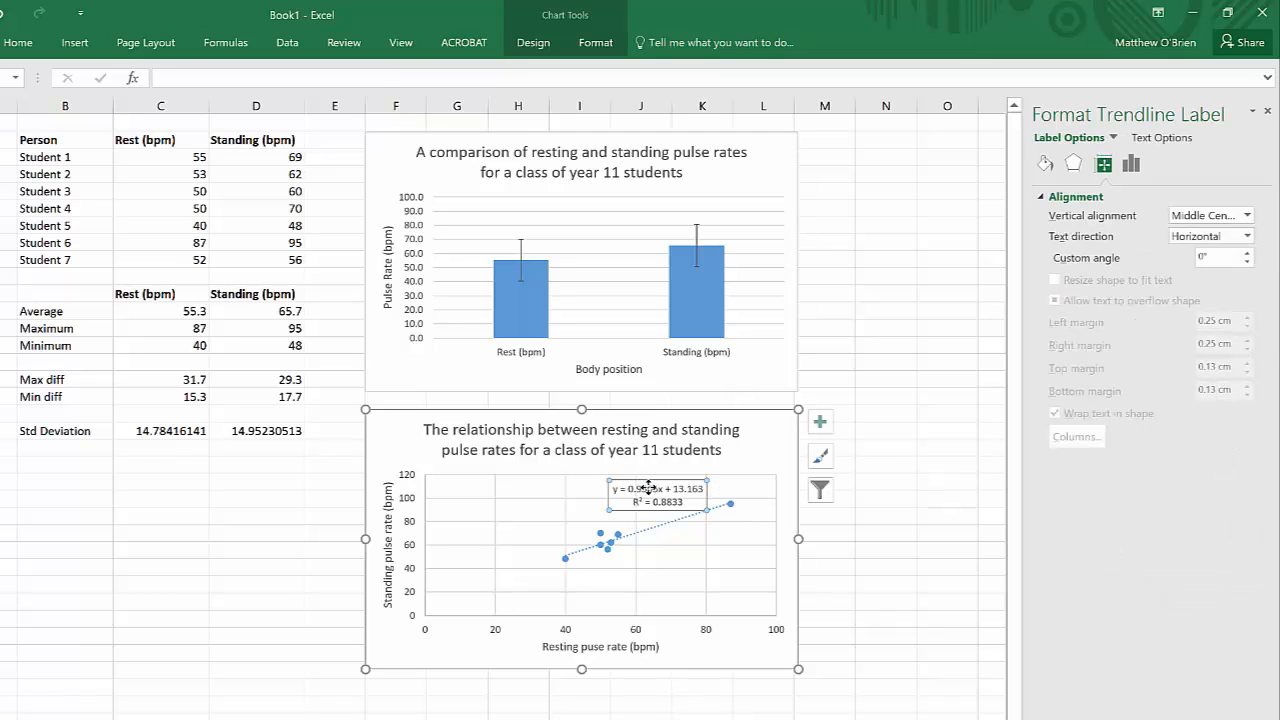
Step: Extend the trendline with a backward forecast of 40 periods
{"action": "left_click", "coordinate": [650, 536]}
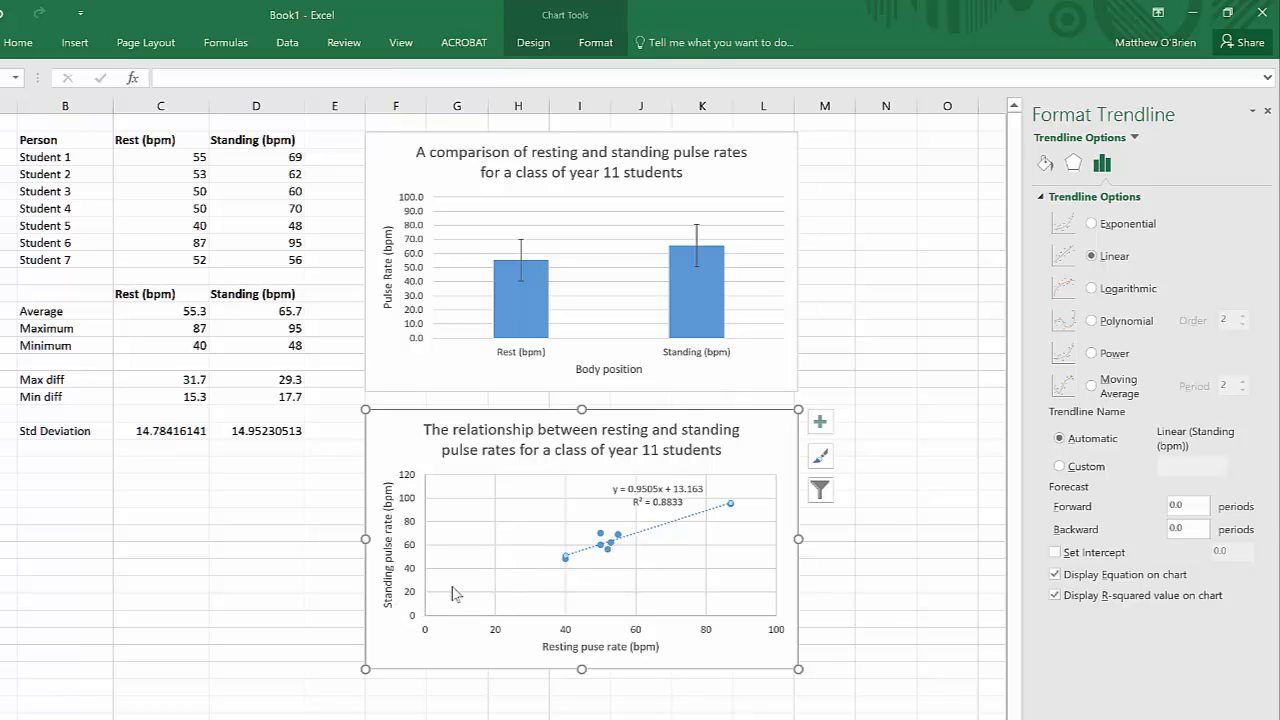
{"action": "left_click", "coordinate": [1188, 530]}
{"action": "type", "text": "40"}
{"action": "left_click", "coordinate": [1196, 504]}
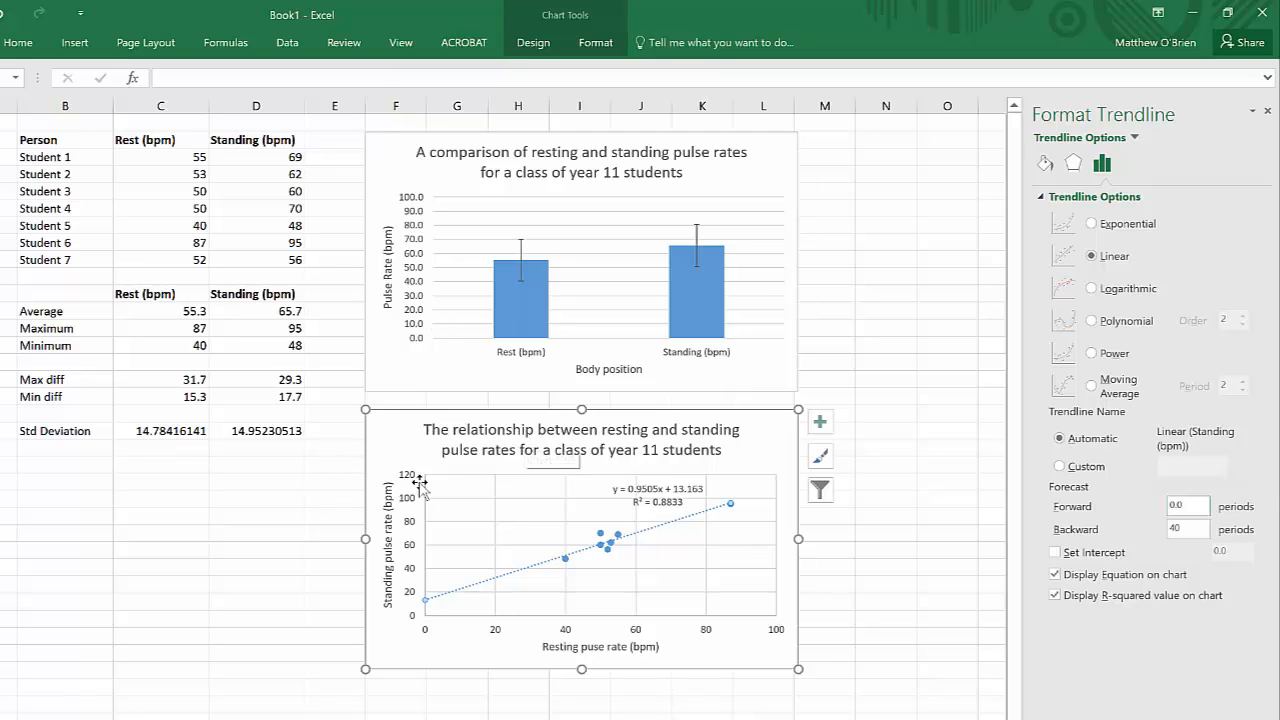
{"action": "left_click", "coordinate": [335, 447]}
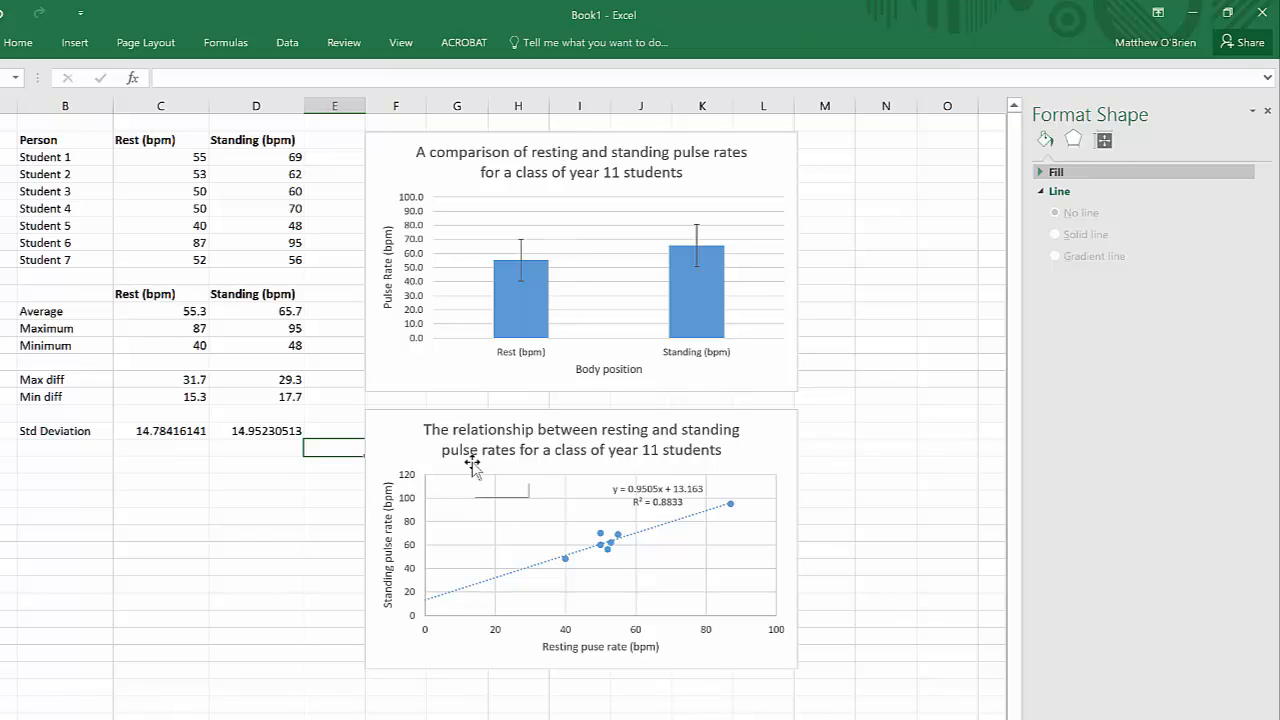
Step: Move the scatter chart to a new chart sheet named "XY scatter pulse rate"
{"action": "left_click", "coordinate": [396, 436]}
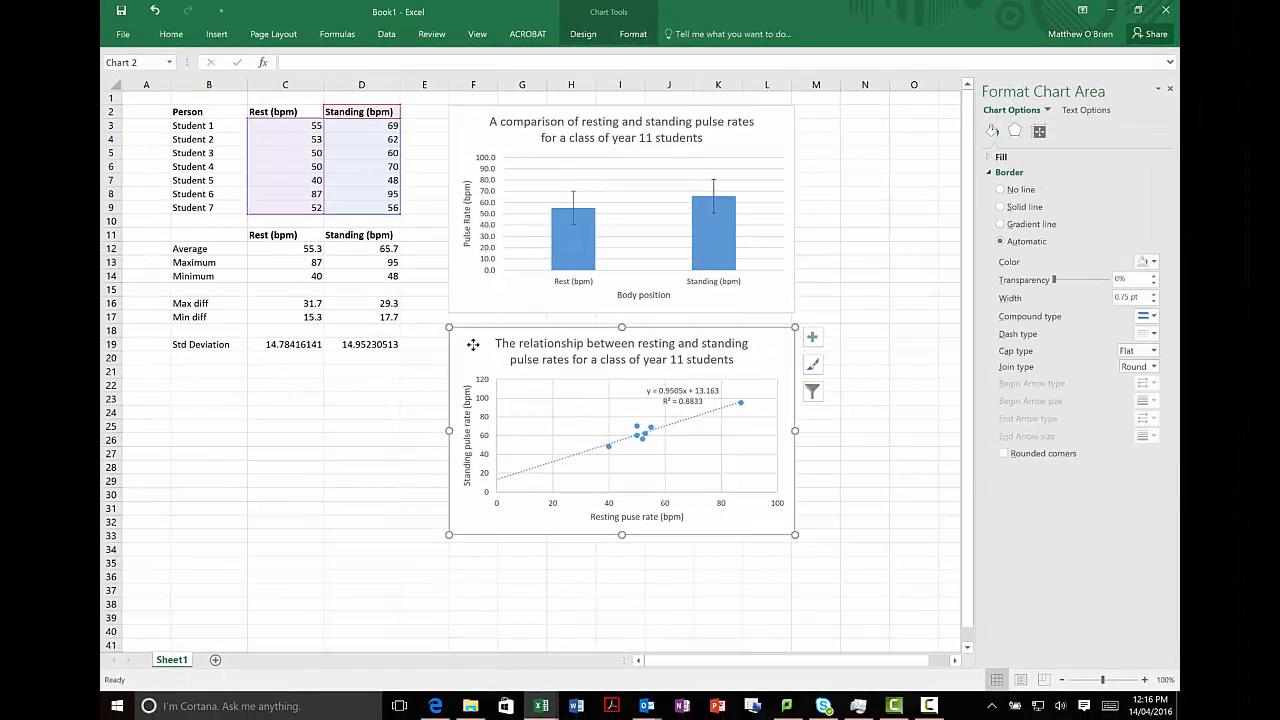
{"action": "right_click", "coordinate": [473, 345]}
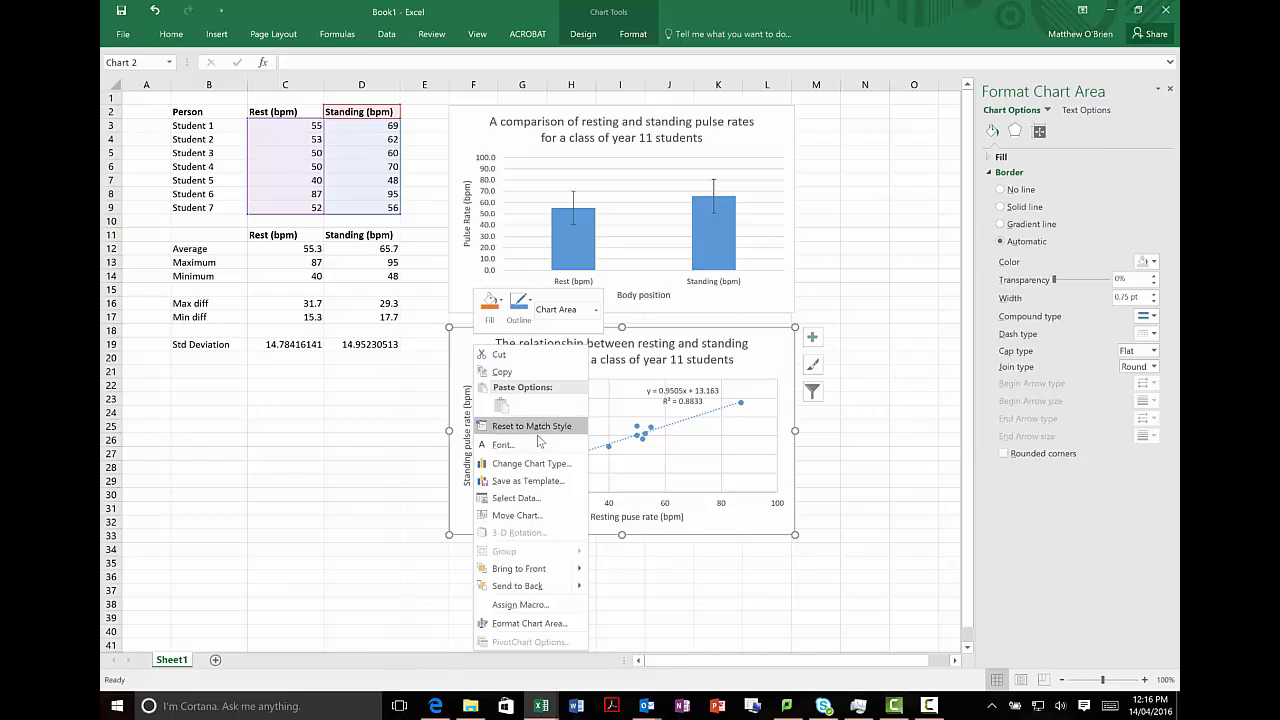
{"action": "left_click", "coordinate": [517, 515]}
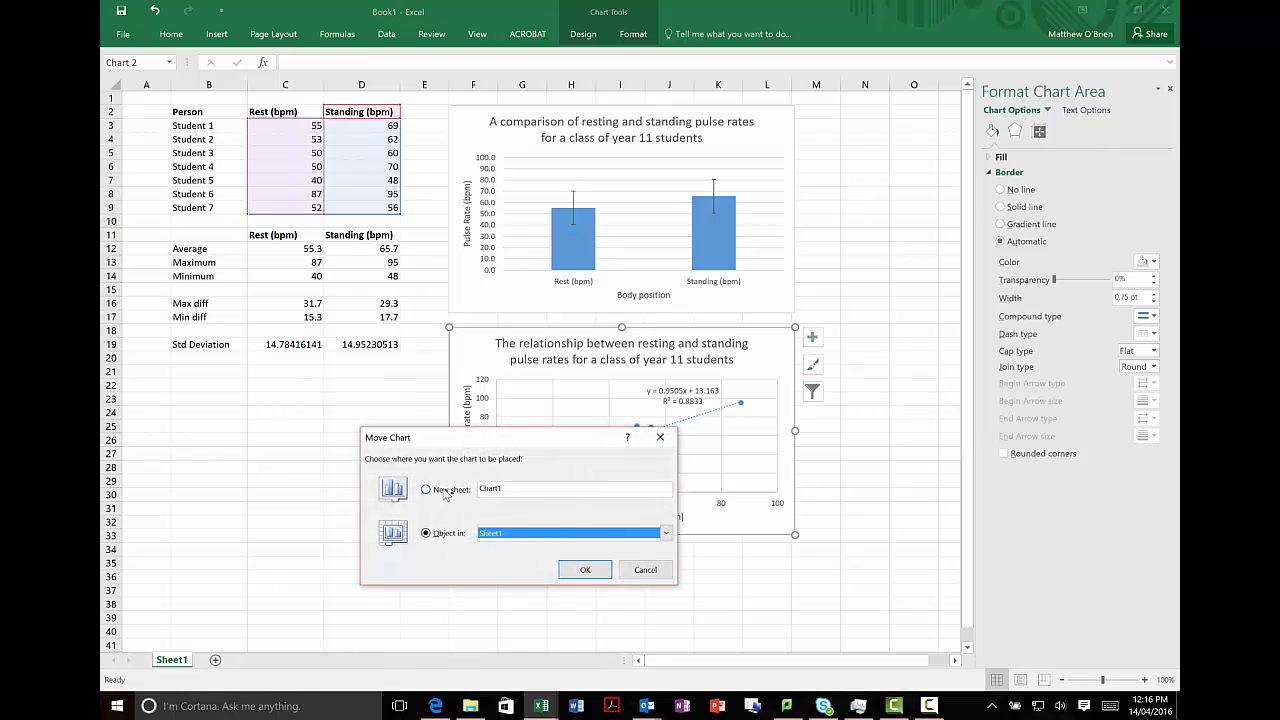
{"action": "left_click", "coordinate": [448, 490]}
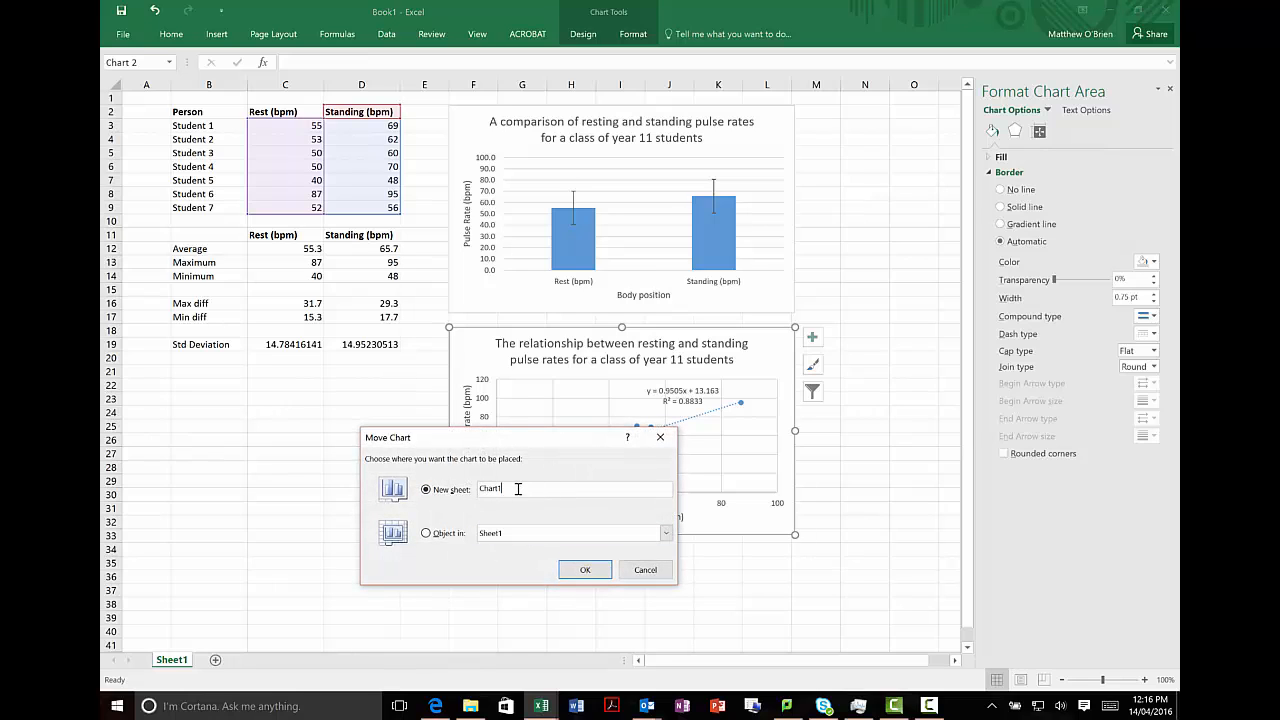
{"action": "type", "text": "xy"}
{"action": "type", "text": "XY scatter pulse rate"}
{"action": "left_click", "coordinate": [585, 571]}
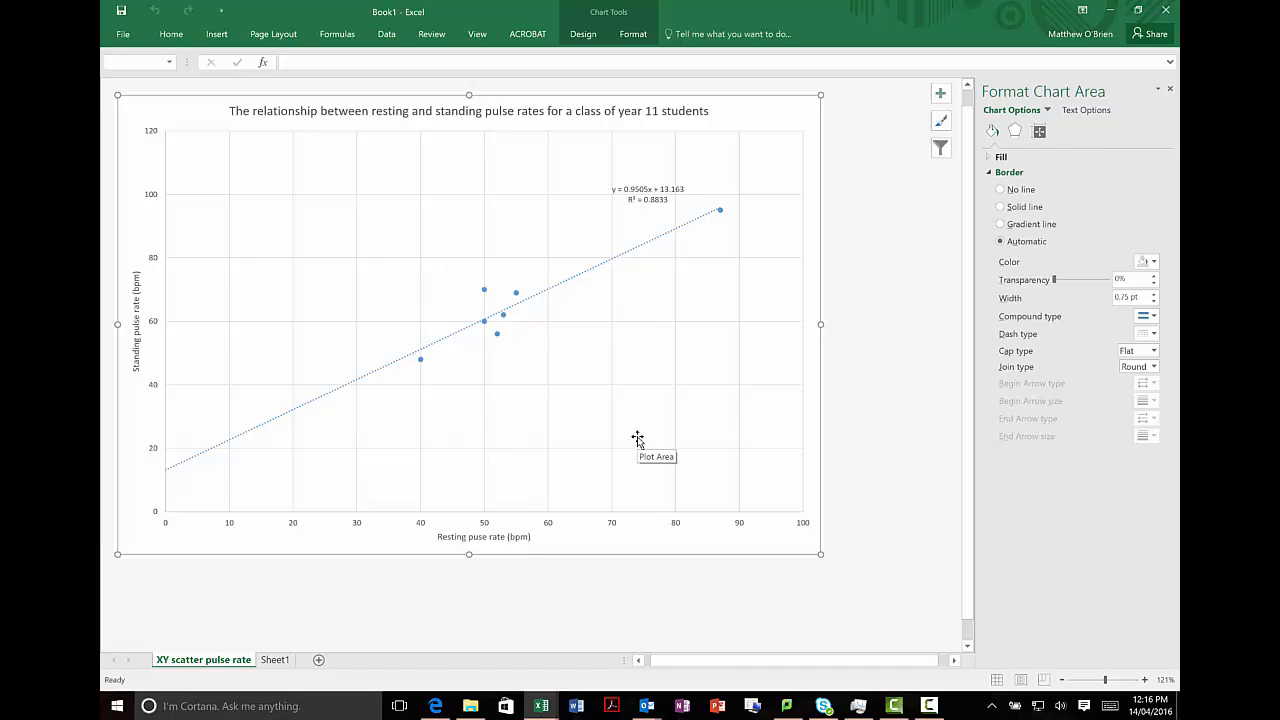
Step: Set the scatter chart title's font size to 18
{"action": "left_click", "coordinate": [402, 112]}
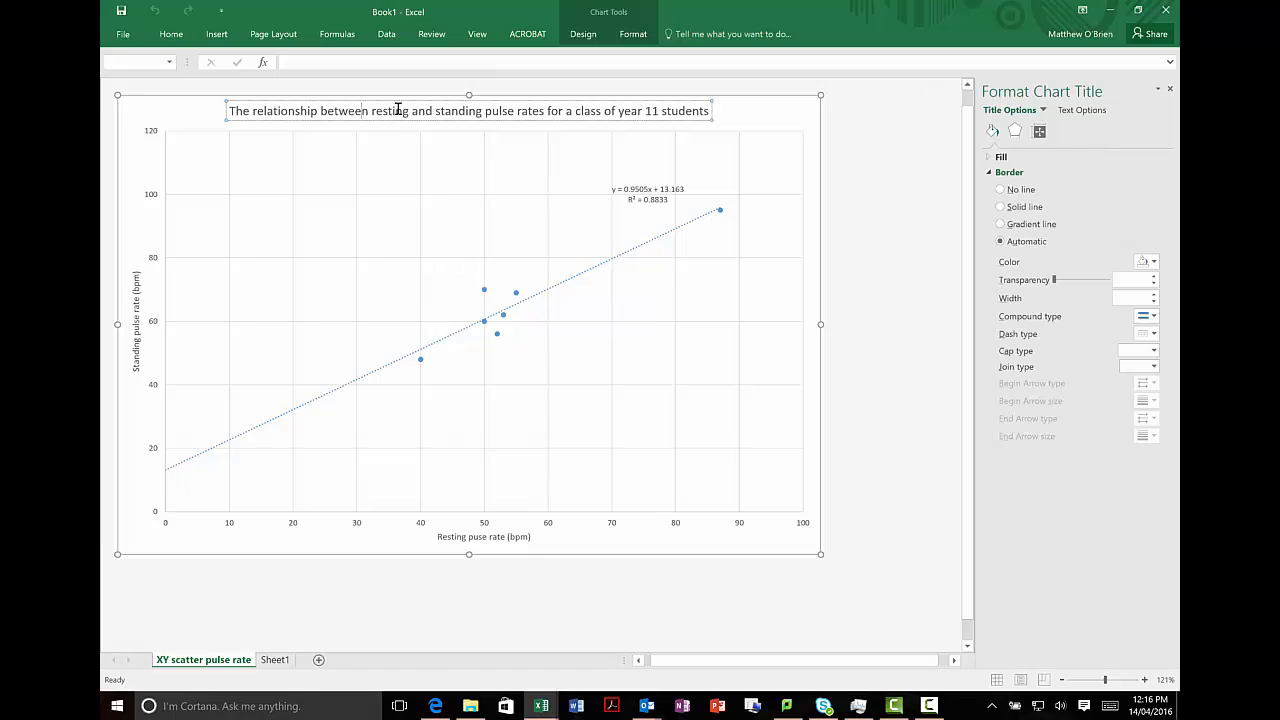
{"action": "triple_click", "coordinate": [398, 110]}
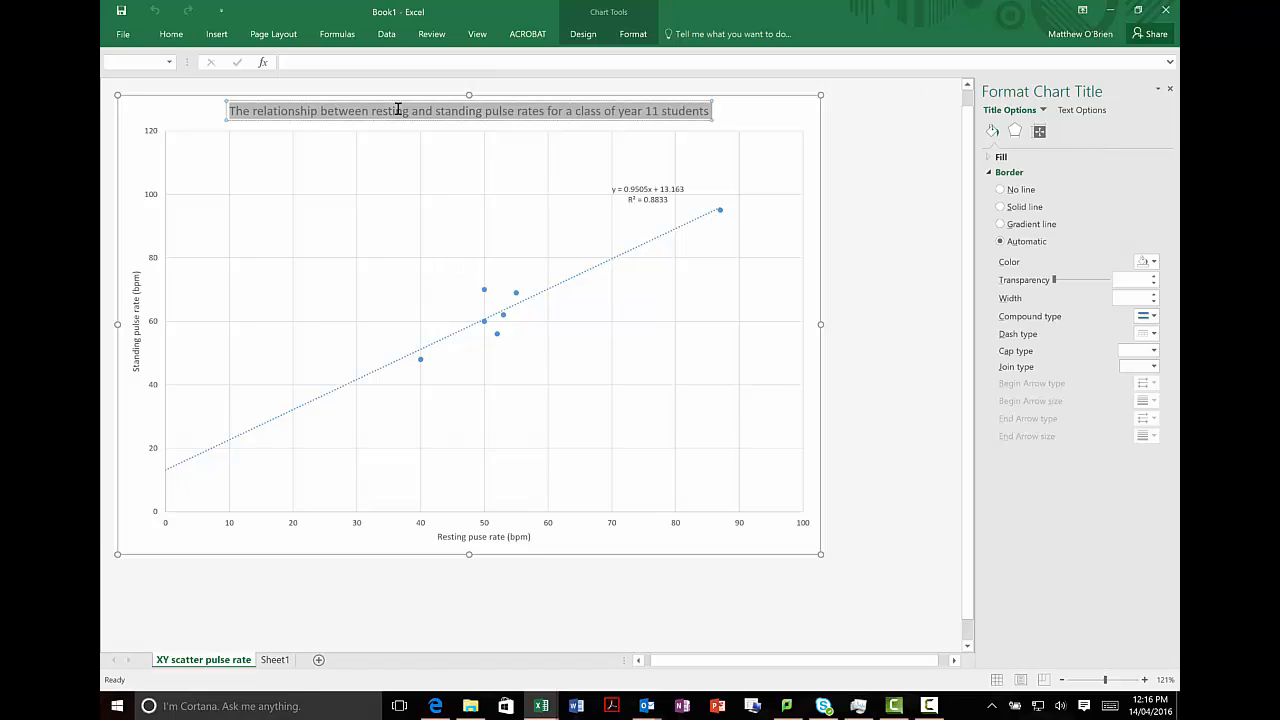
{"action": "left_click", "coordinate": [167, 35]}
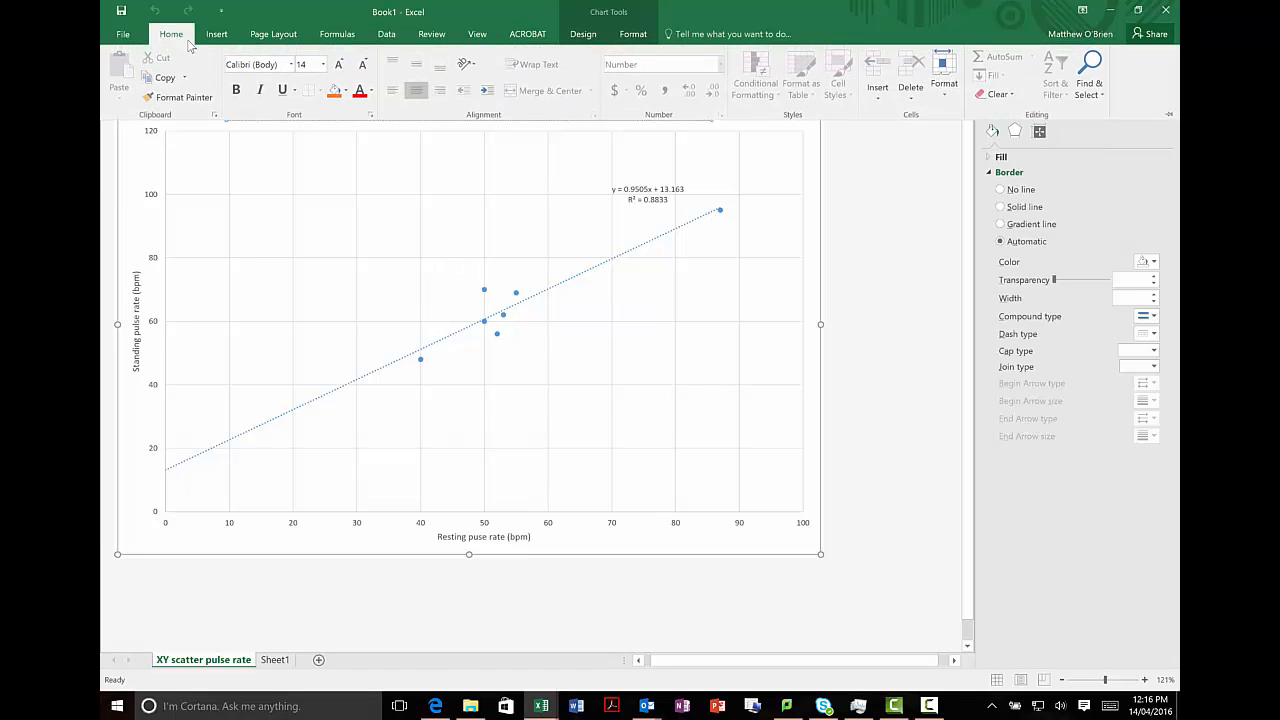
{"action": "left_click", "coordinate": [322, 64]}
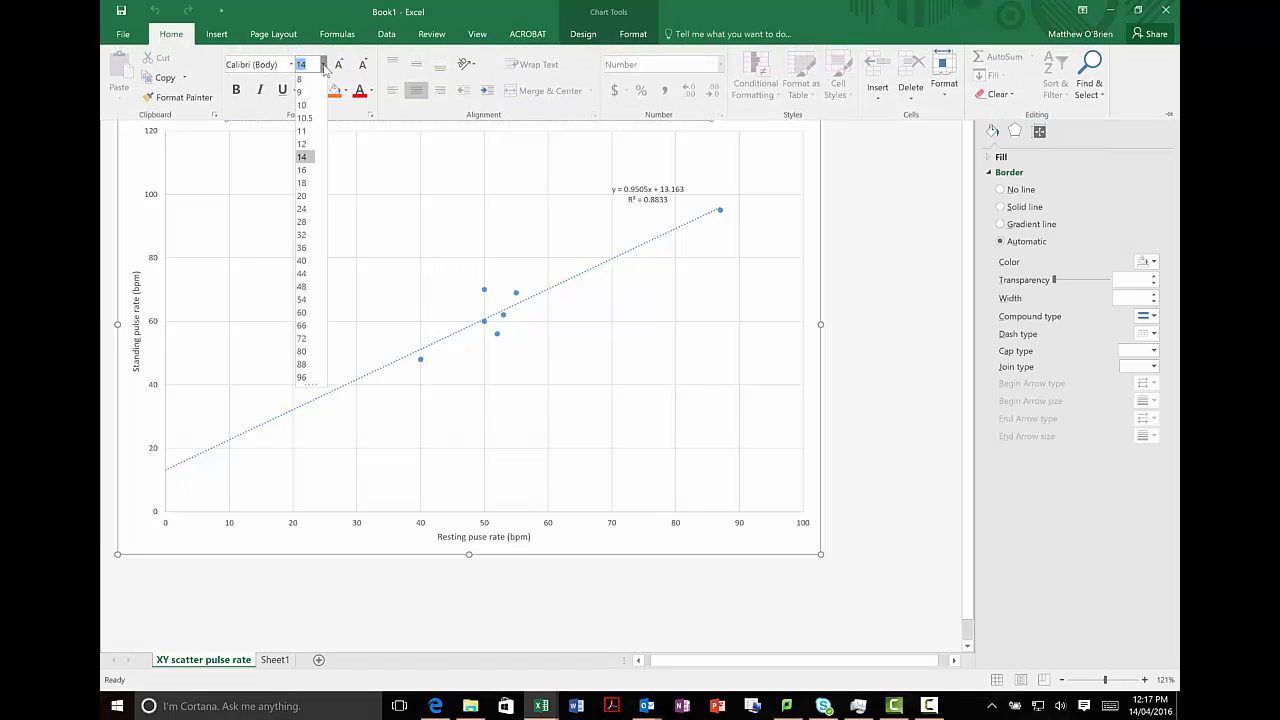
{"action": "left_click", "coordinate": [301, 184]}
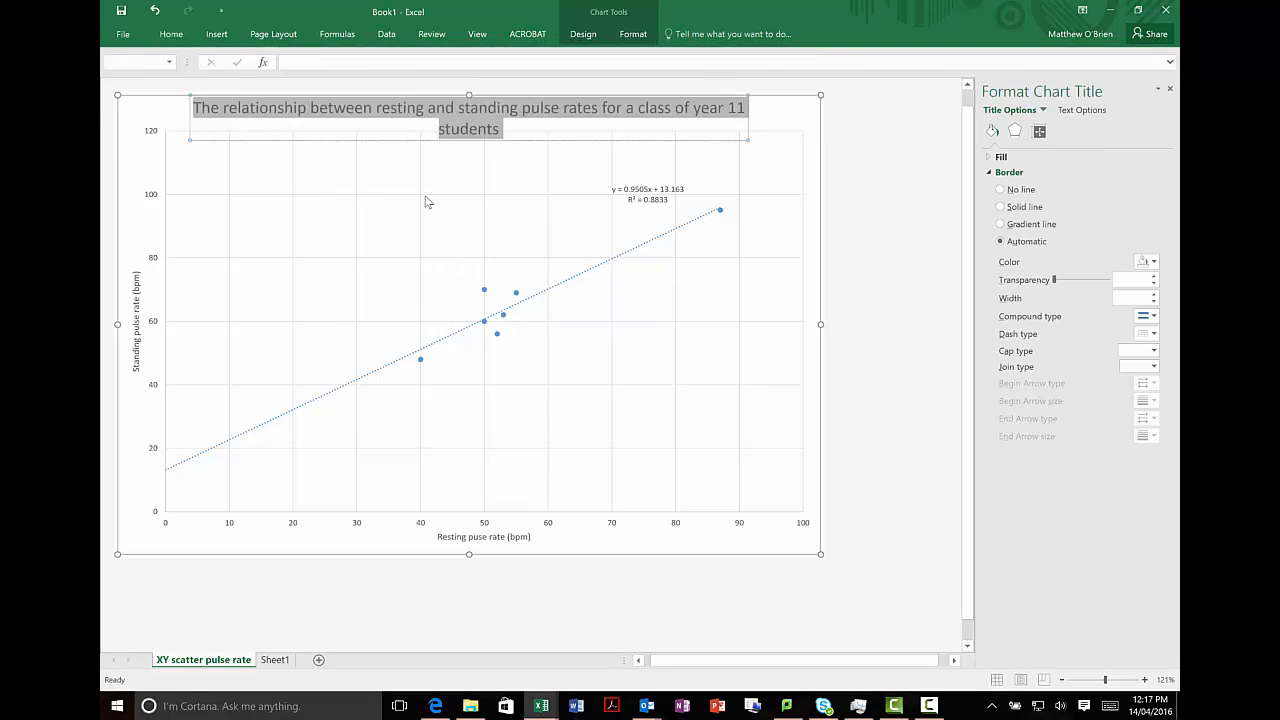
Step: Insert a line break in the scatter chart title before "class of year 11 students"
{"action": "left_click", "coordinate": [771, 132]}
{"action": "left_click", "coordinate": [759, 170]}
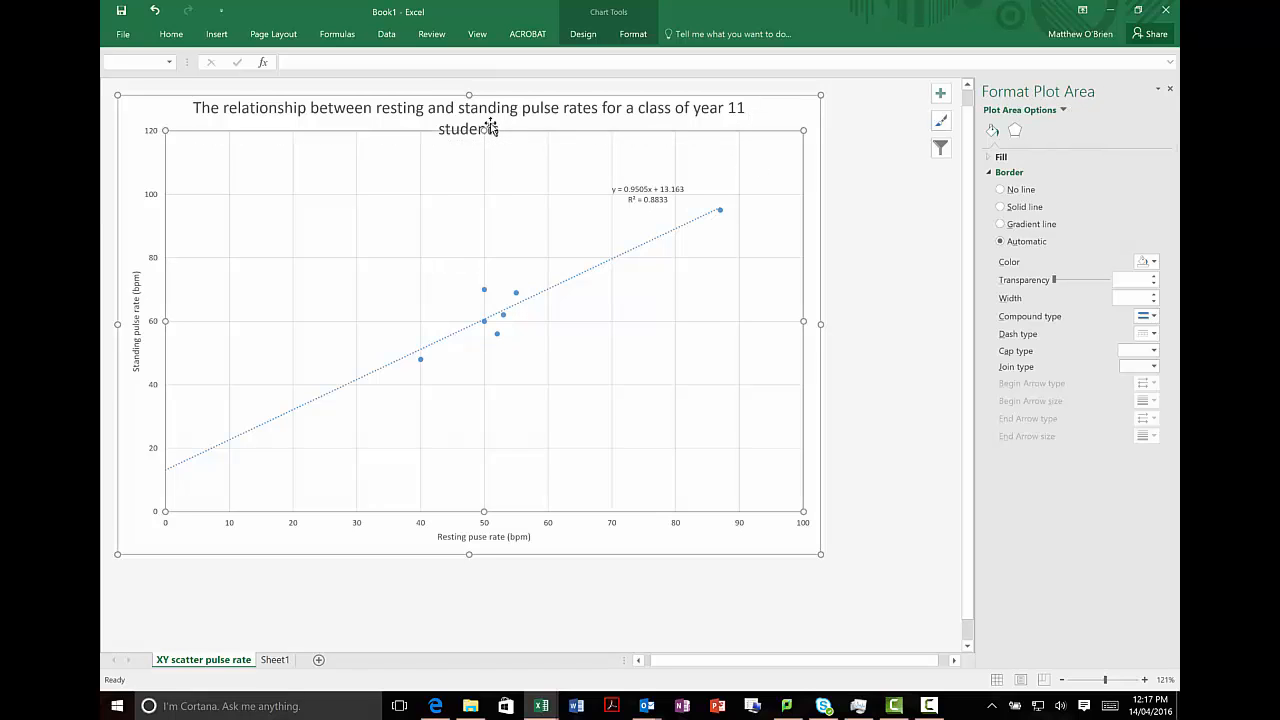
{"action": "left_click", "coordinate": [761, 138]}
{"action": "right_click", "coordinate": [770, 128]}
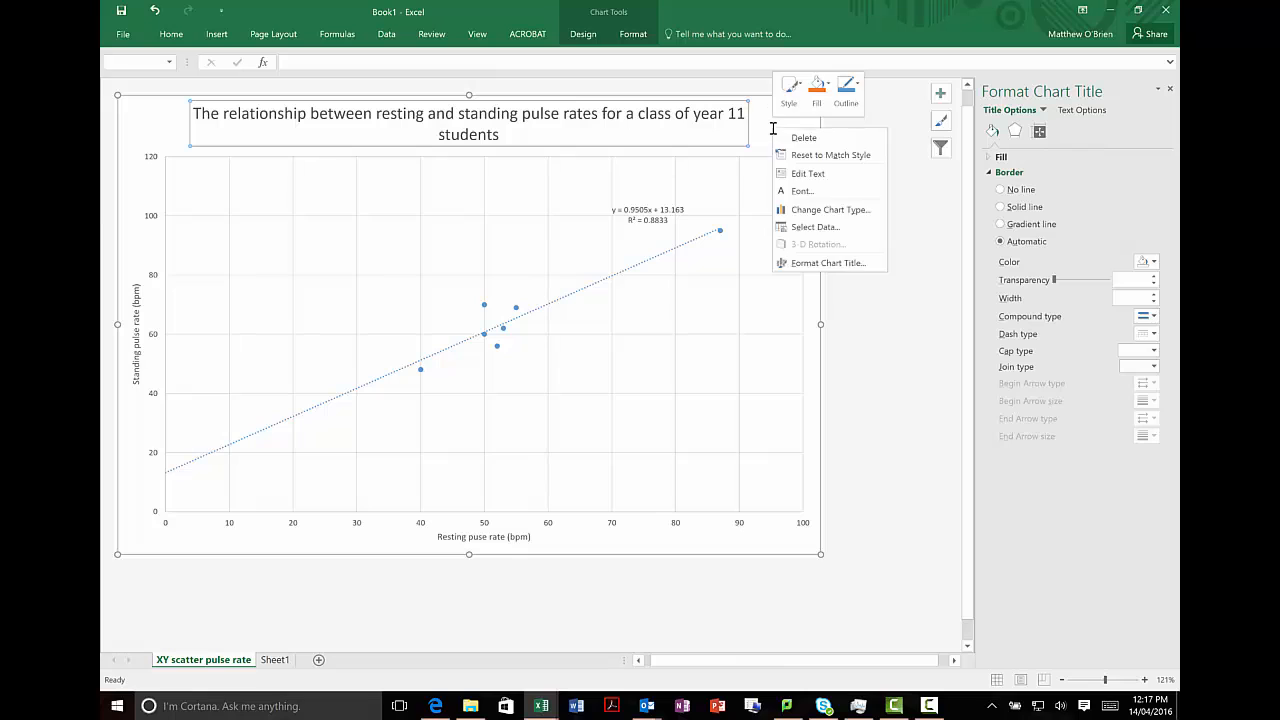
{"action": "left_click", "coordinate": [640, 114]}
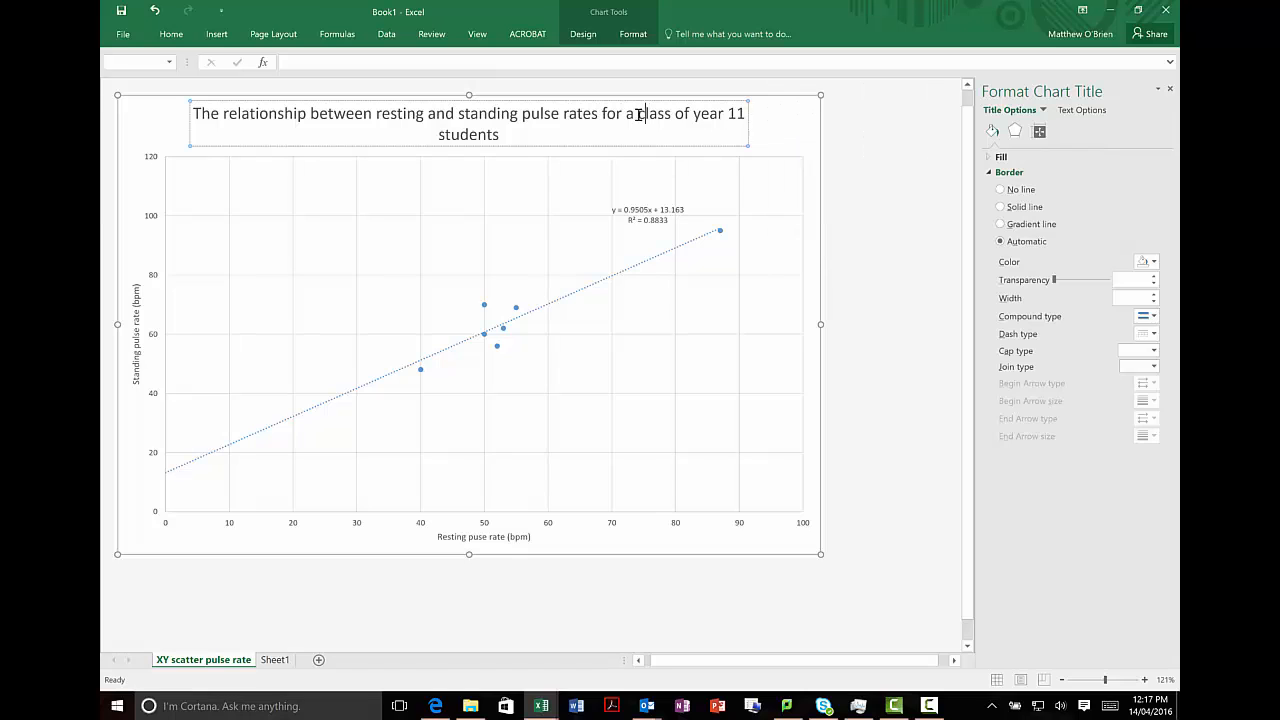
{"action": "key", "text": "Return"}
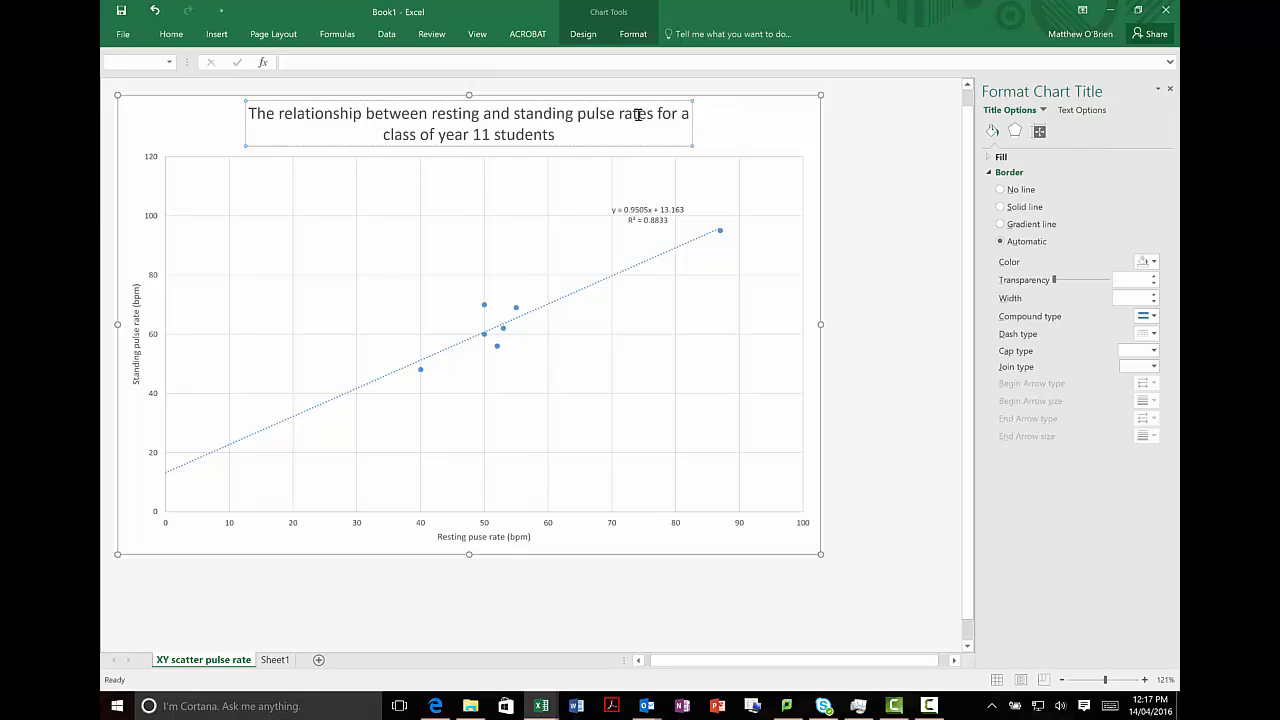
{"action": "left_click", "coordinate": [458, 537]}
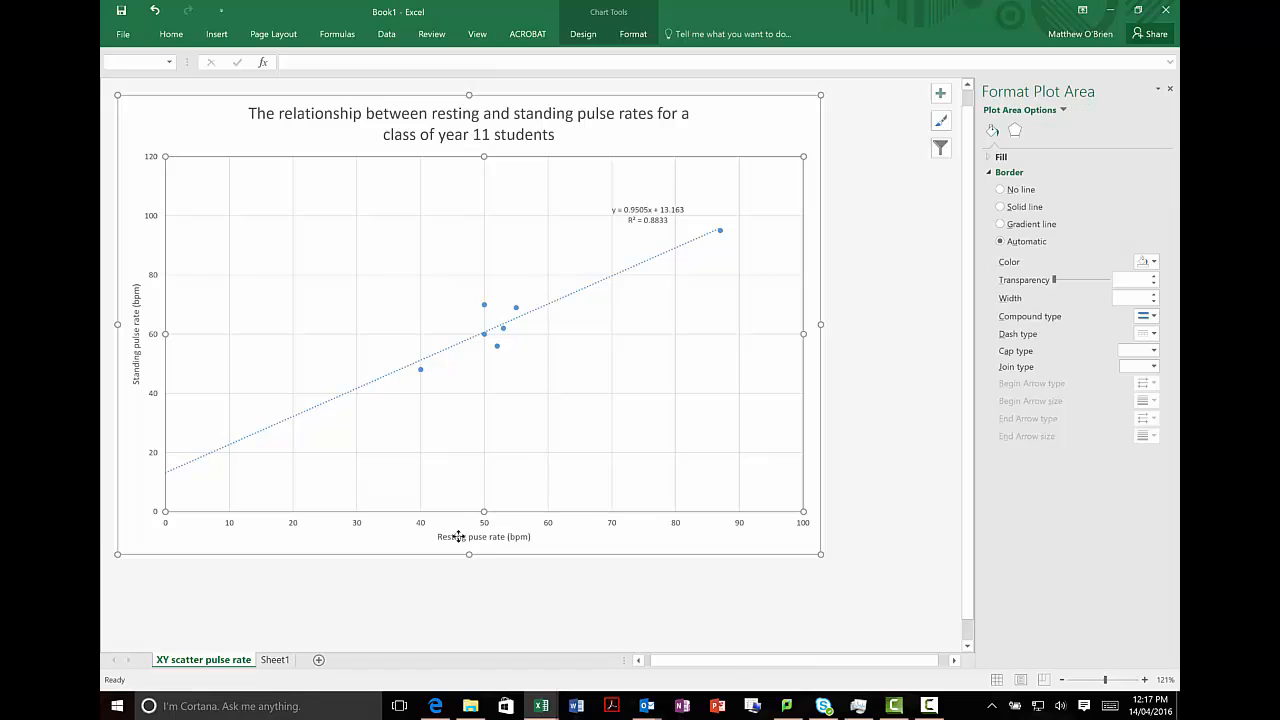